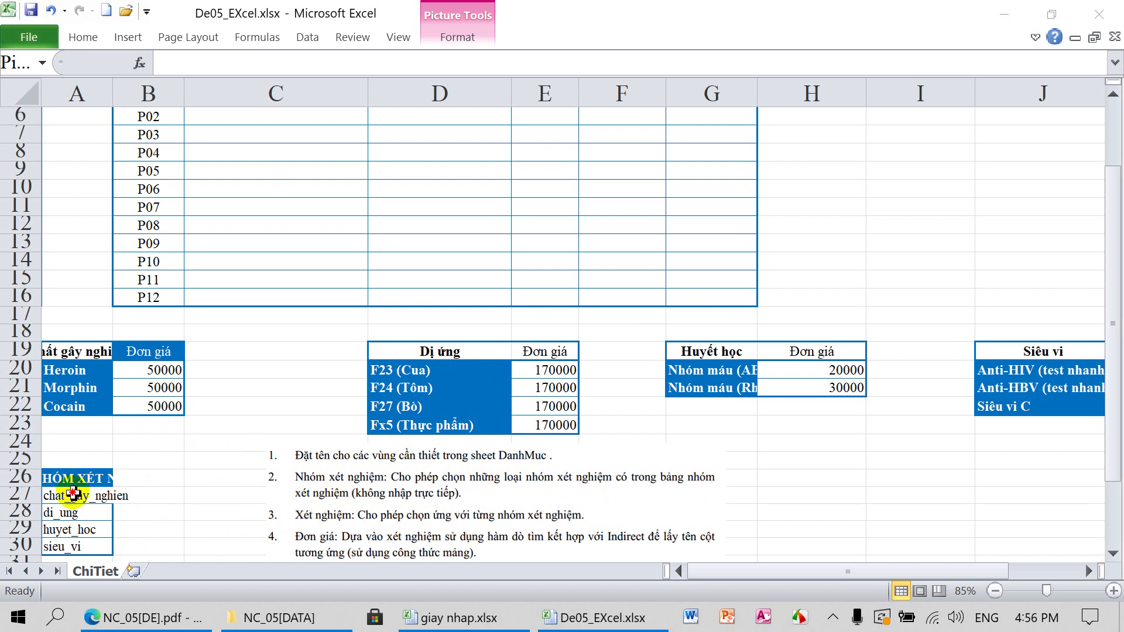
Step: Name the test-group list A27:A30 (chat_gay_nghien to sieu_vi) NHOMXN via the Name Box
drag(70, 496, 61, 544)
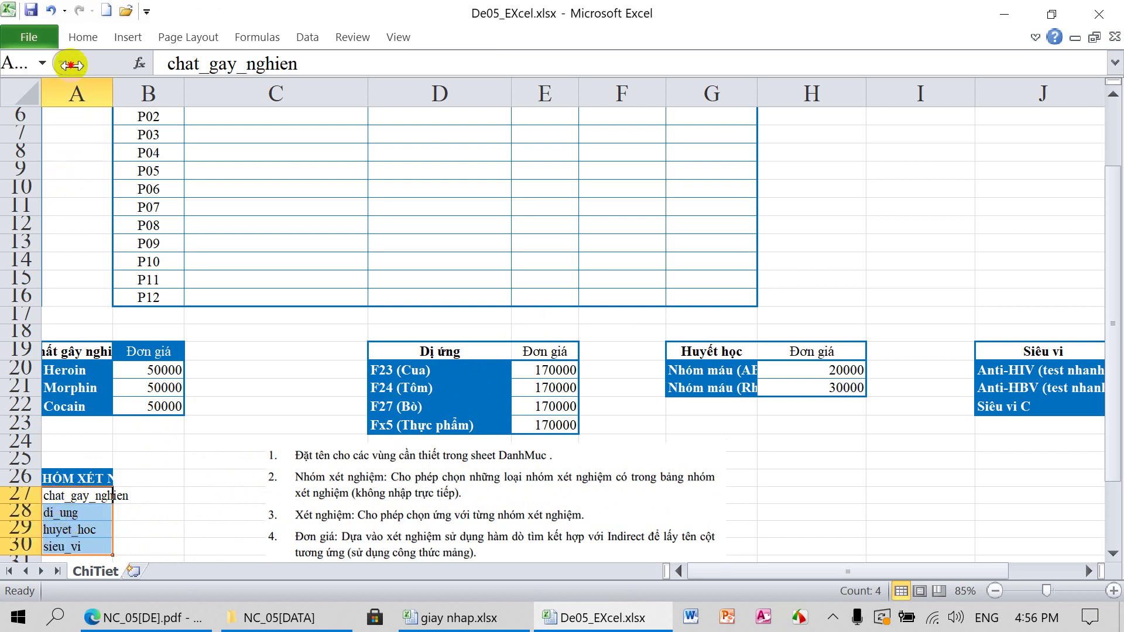
drag(71, 65, 237, 65)
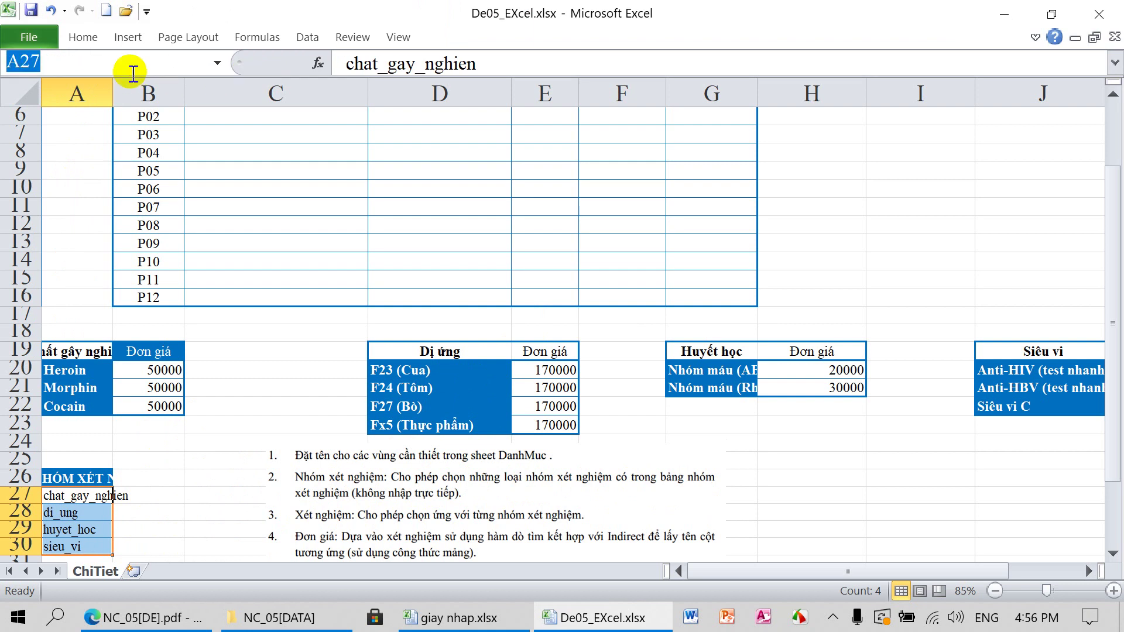
text(NHO)
text(NHOMX)
key(Return)
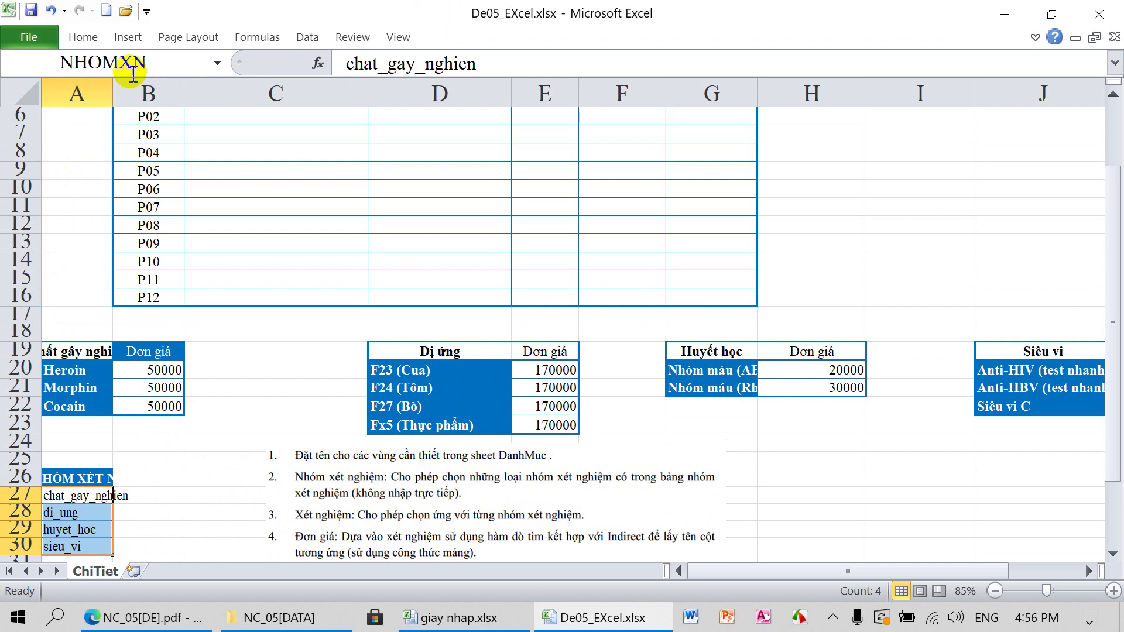
scroll(434, 202, up, 2)
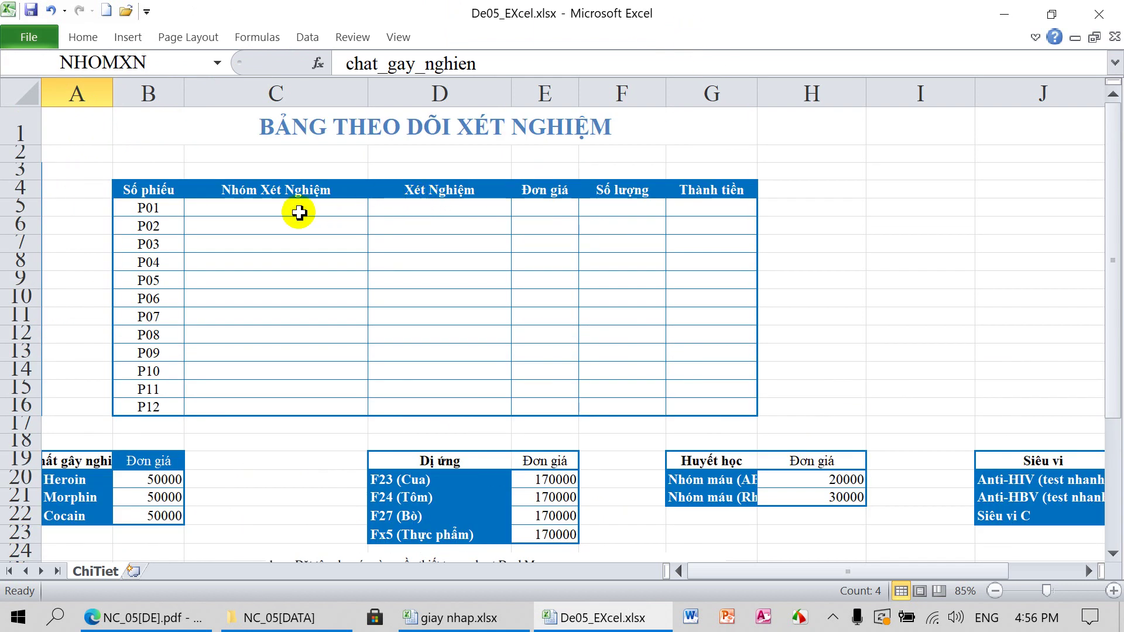
Step: Give cells C5:C16 list data validation with source =NHOMXN
drag(296, 209, 280, 407)
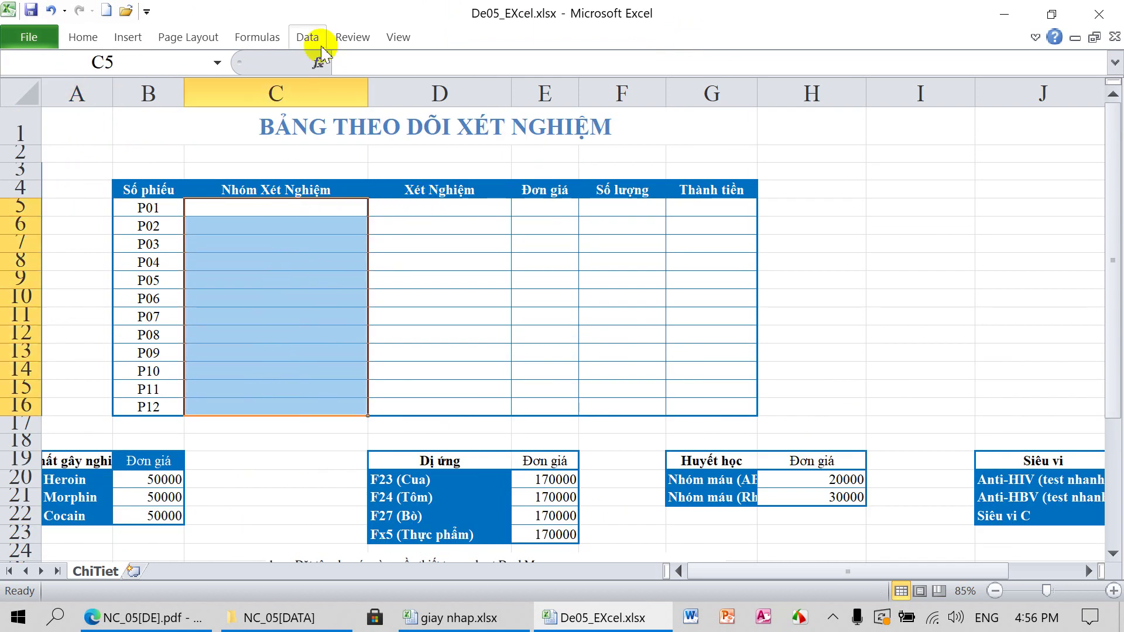
click(307, 37)
click(692, 82)
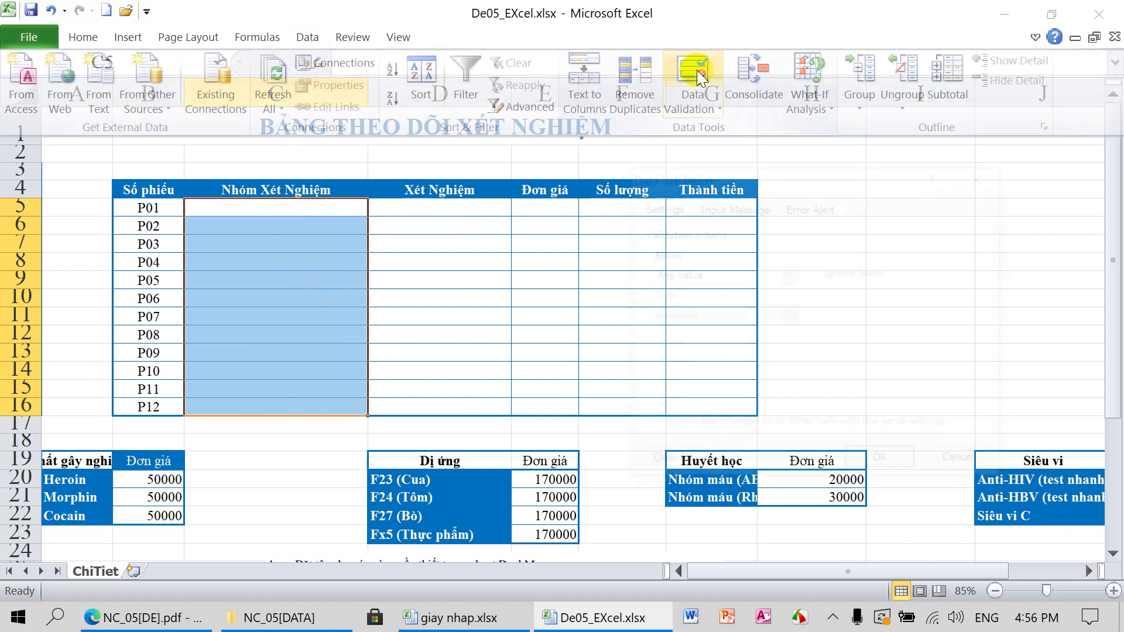
click(789, 272)
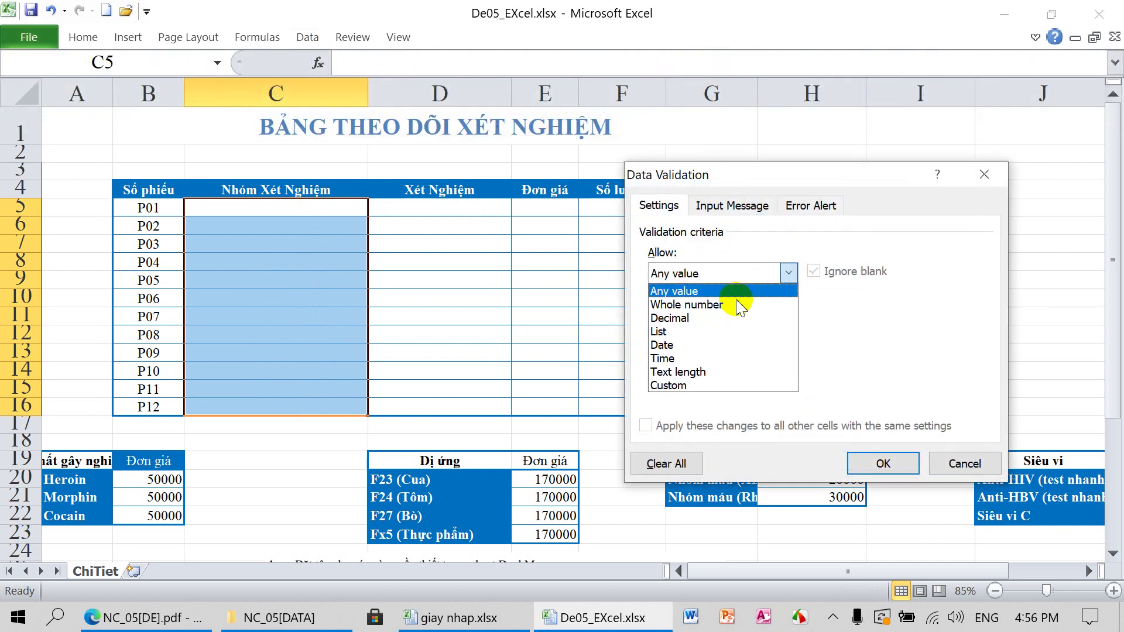
click(710, 329)
click(678, 353)
text(=NHOMXN)
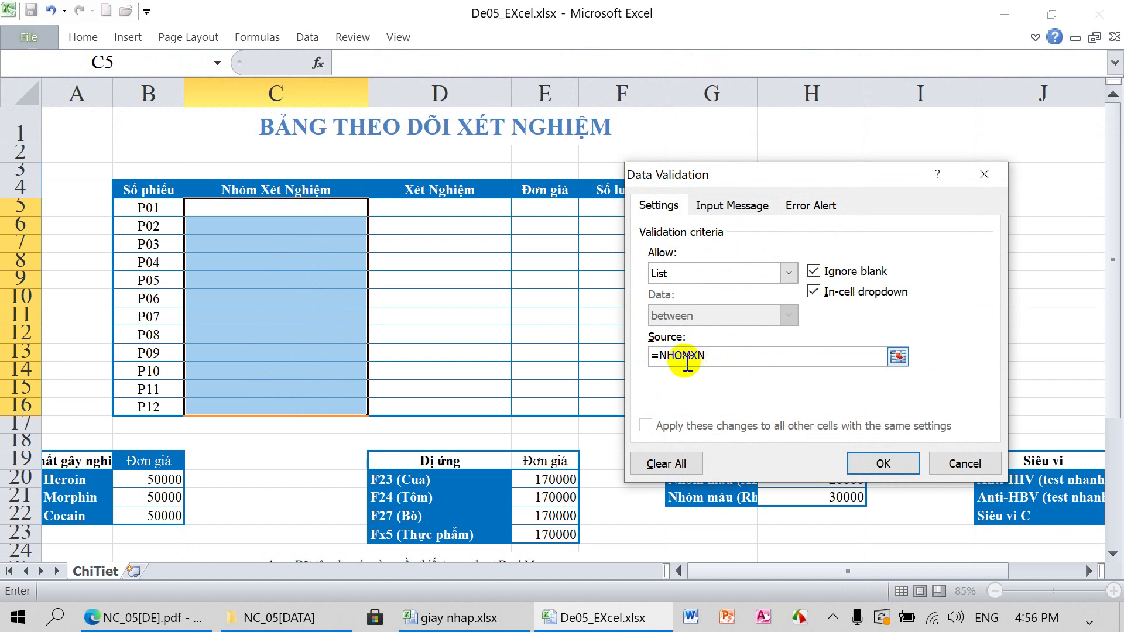
click(881, 463)
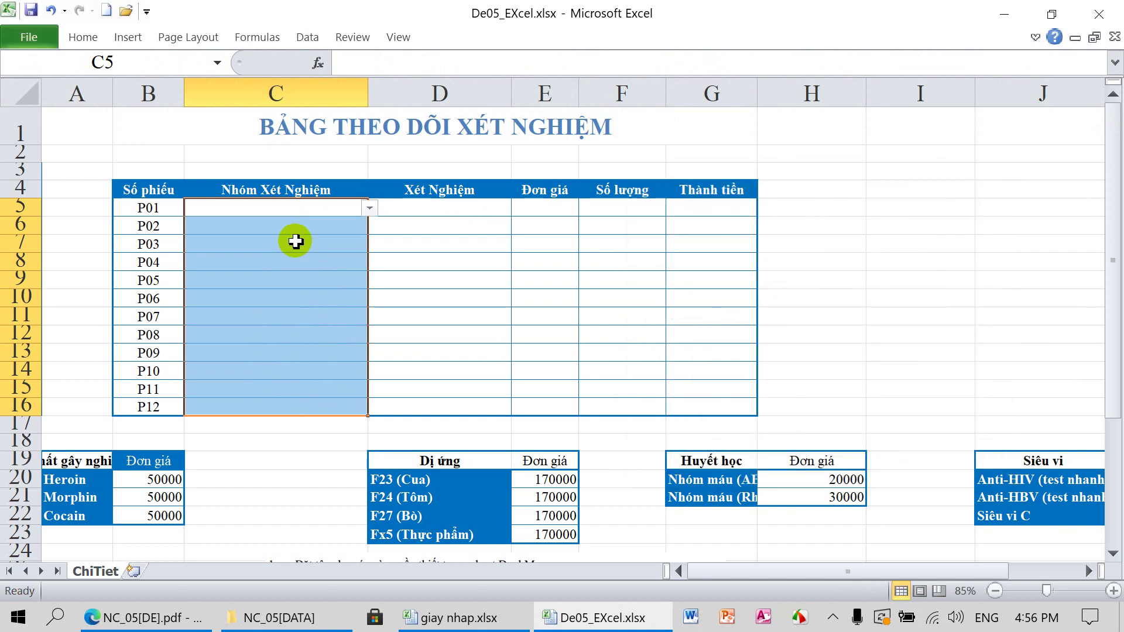
Step: Pick test groups from the dropdowns: C5 chat_gay_nghien, C6 di_ung, C7 huyet_hoc, C8 di_ung, C9 sieu_vi
click(369, 208)
click(321, 220)
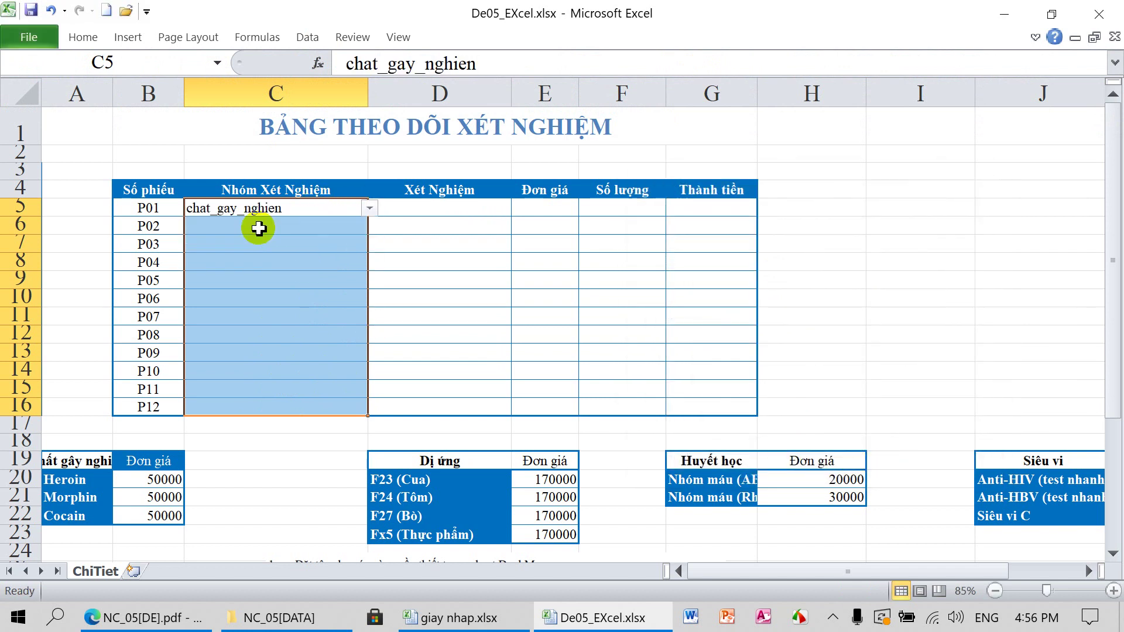
click(259, 228)
click(369, 226)
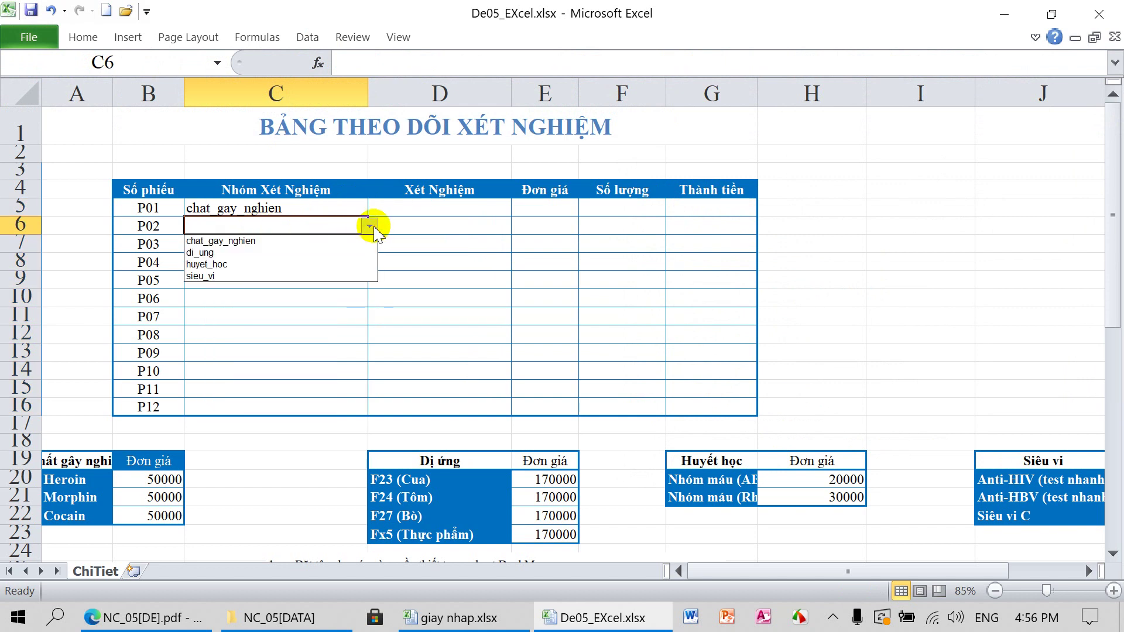
click(283, 255)
click(269, 245)
click(367, 243)
click(253, 281)
click(247, 262)
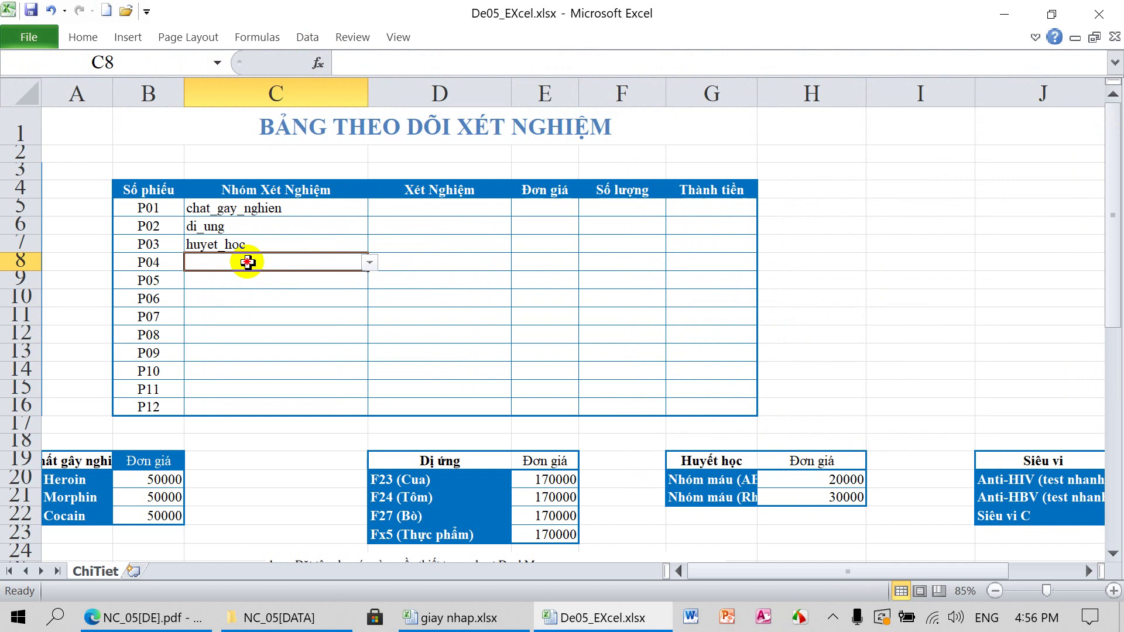
click(369, 263)
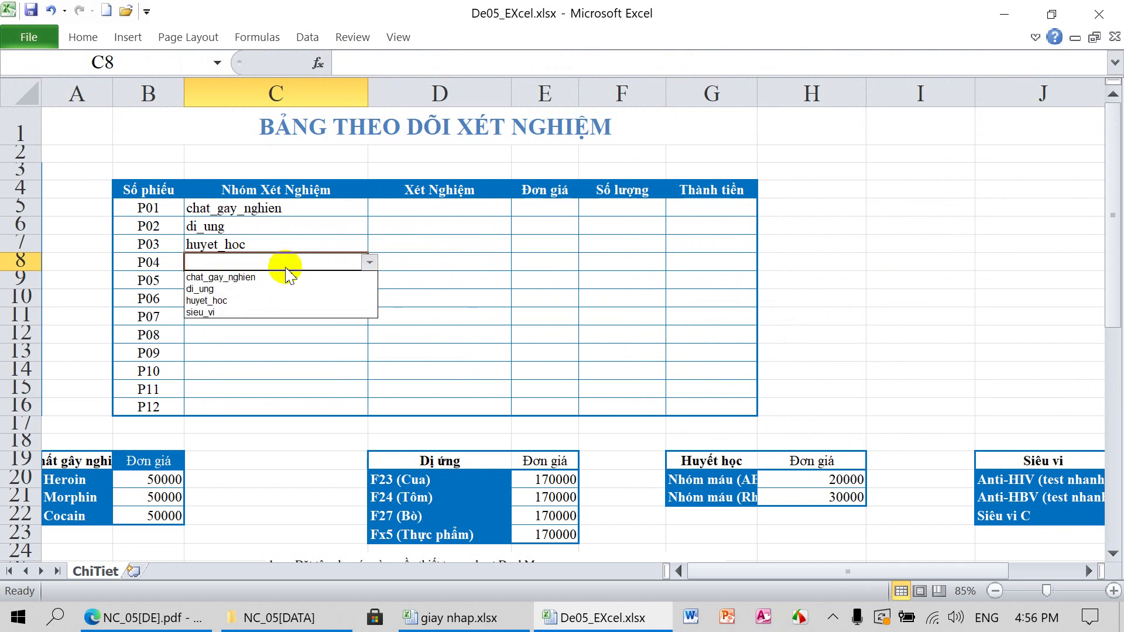
click(243, 288)
click(242, 278)
click(367, 282)
click(231, 332)
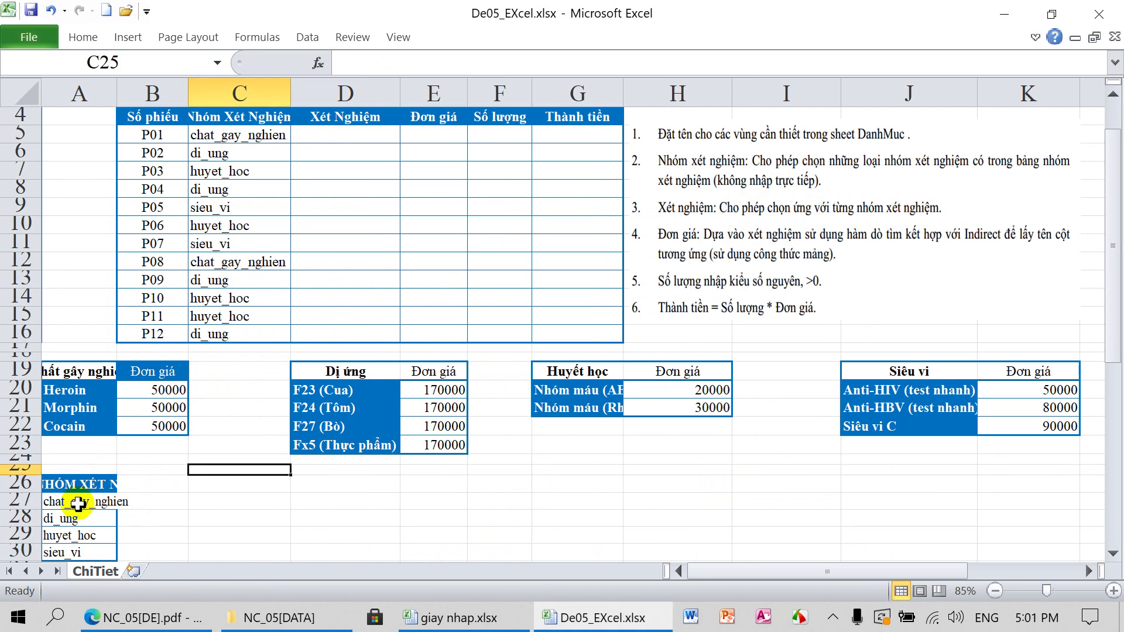
Step: Copy chat_gay_nghien from A27 and name the drug tests A20:A22 TENchat_gay_nghien
click(78, 503)
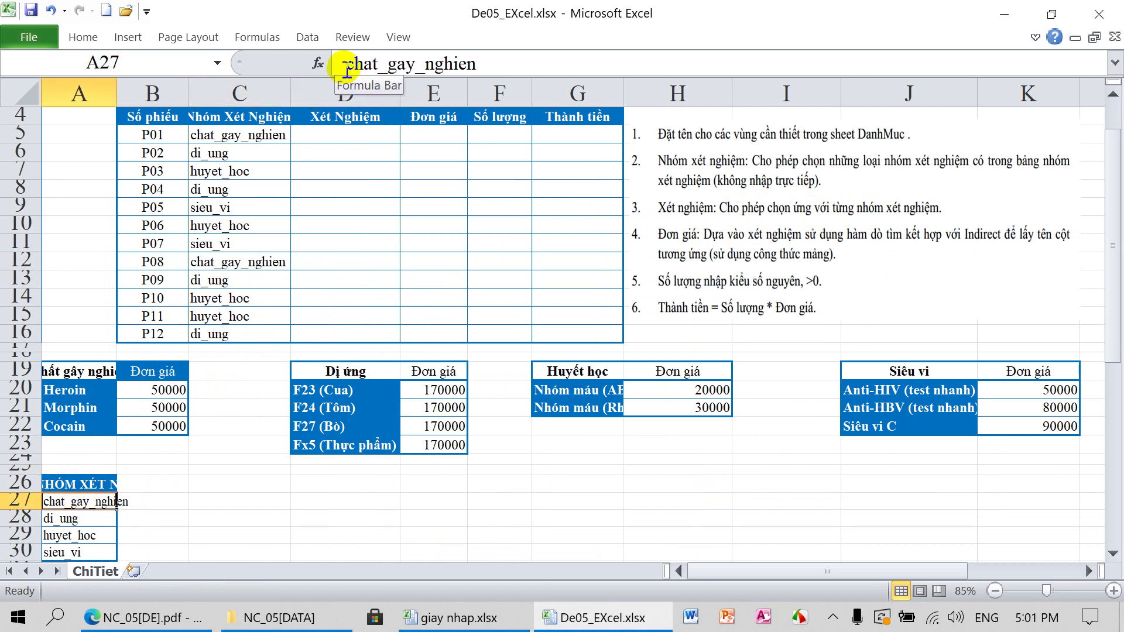
drag(347, 70, 502, 67)
key(ctrl+c)
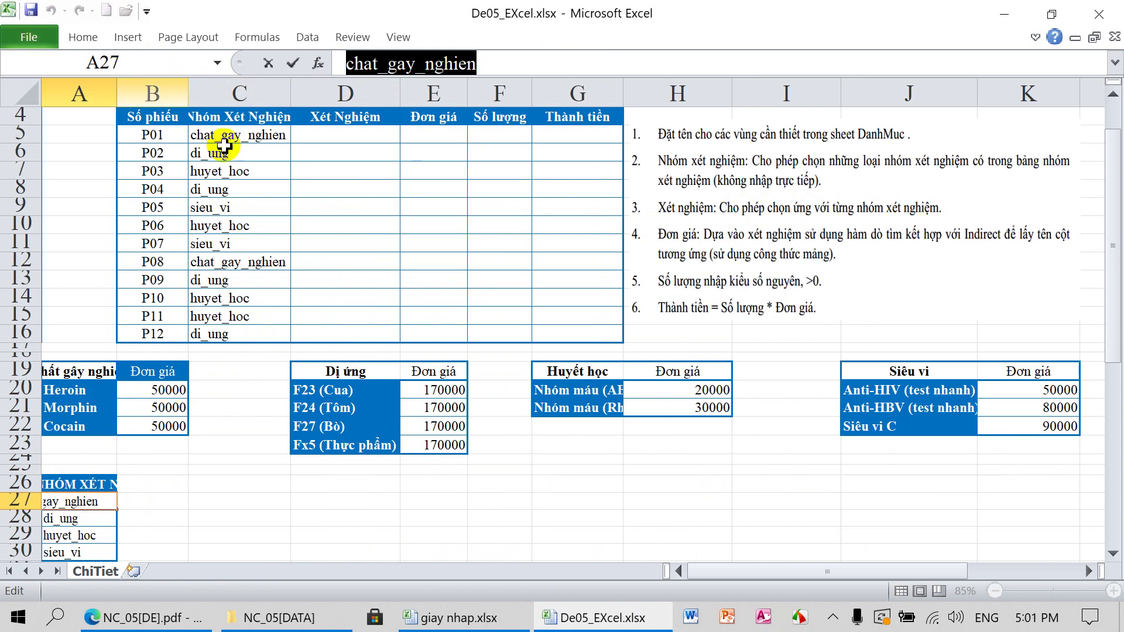
key(Escape)
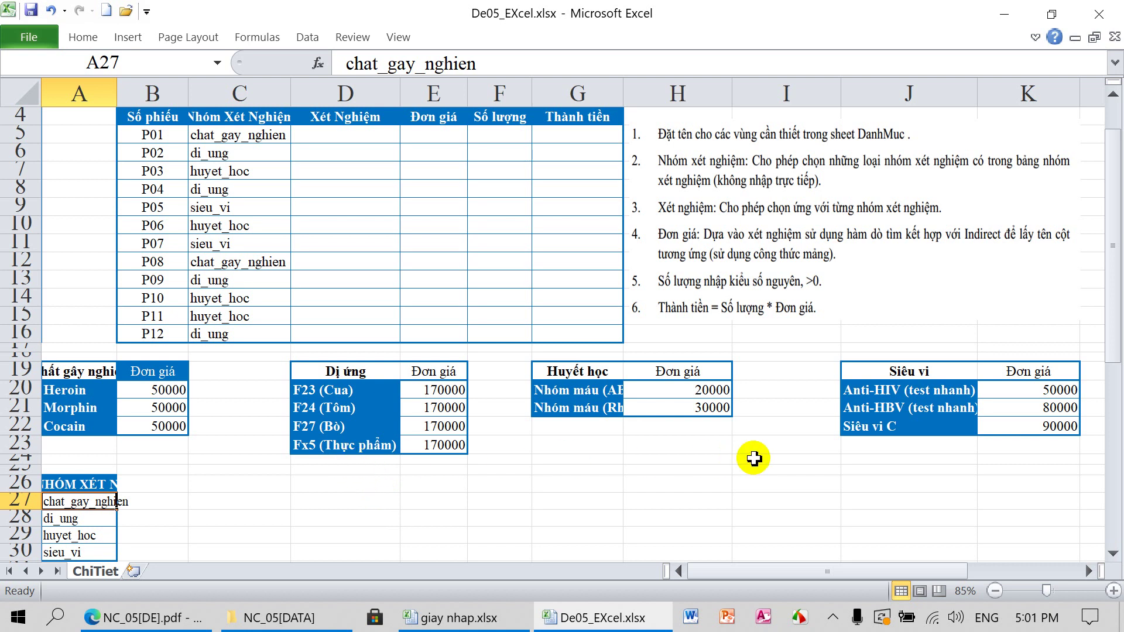
drag(69, 391, 71, 423)
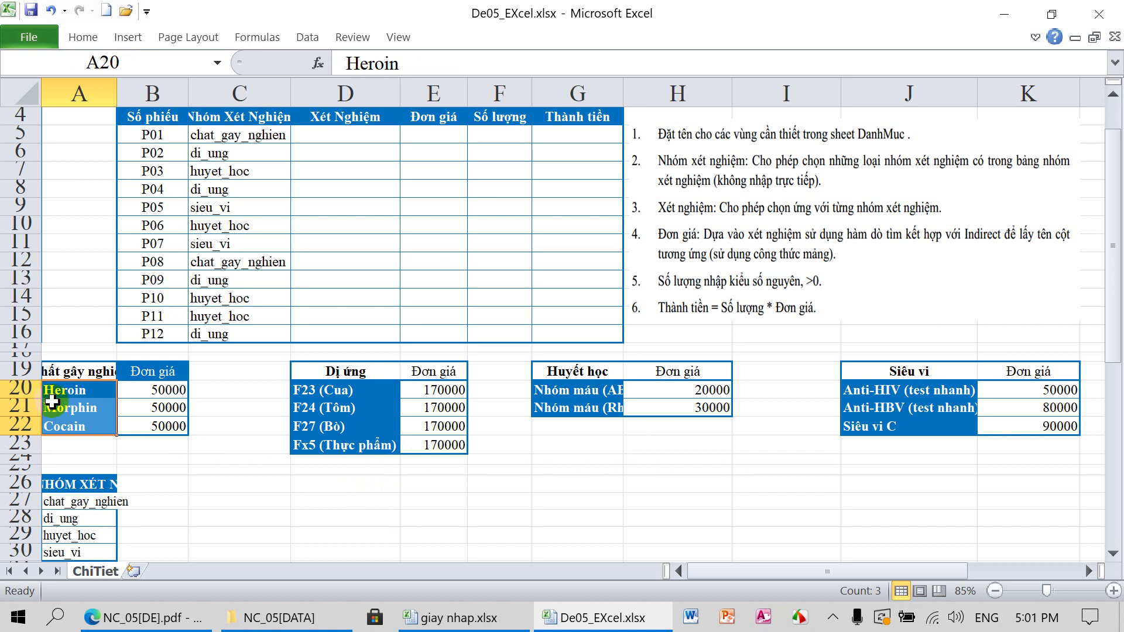
click(147, 71)
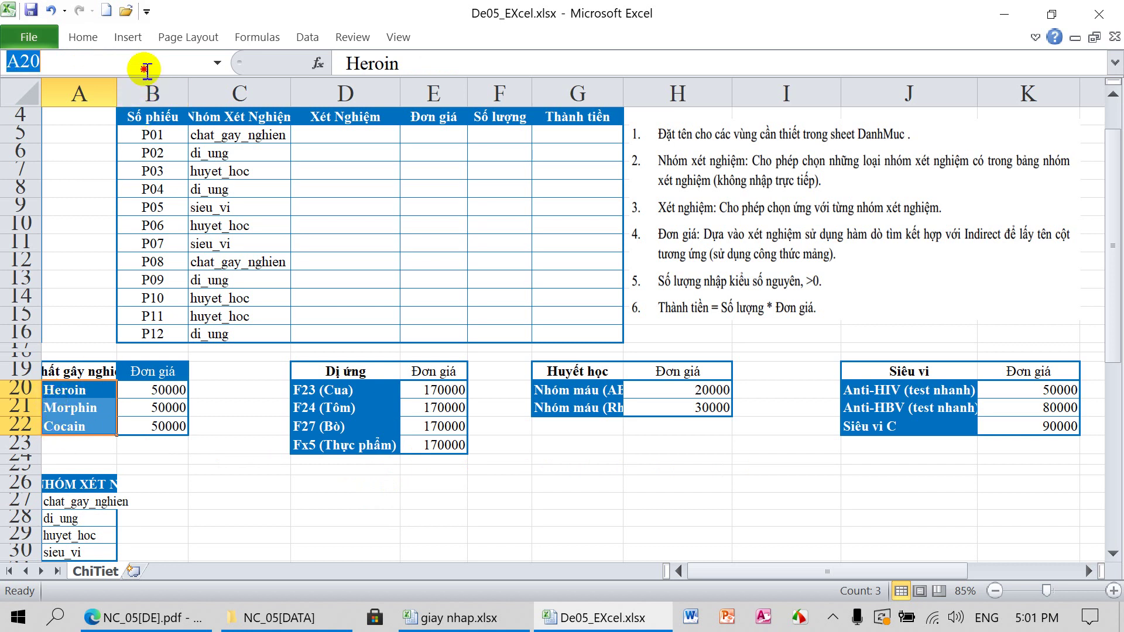
text(TEN)
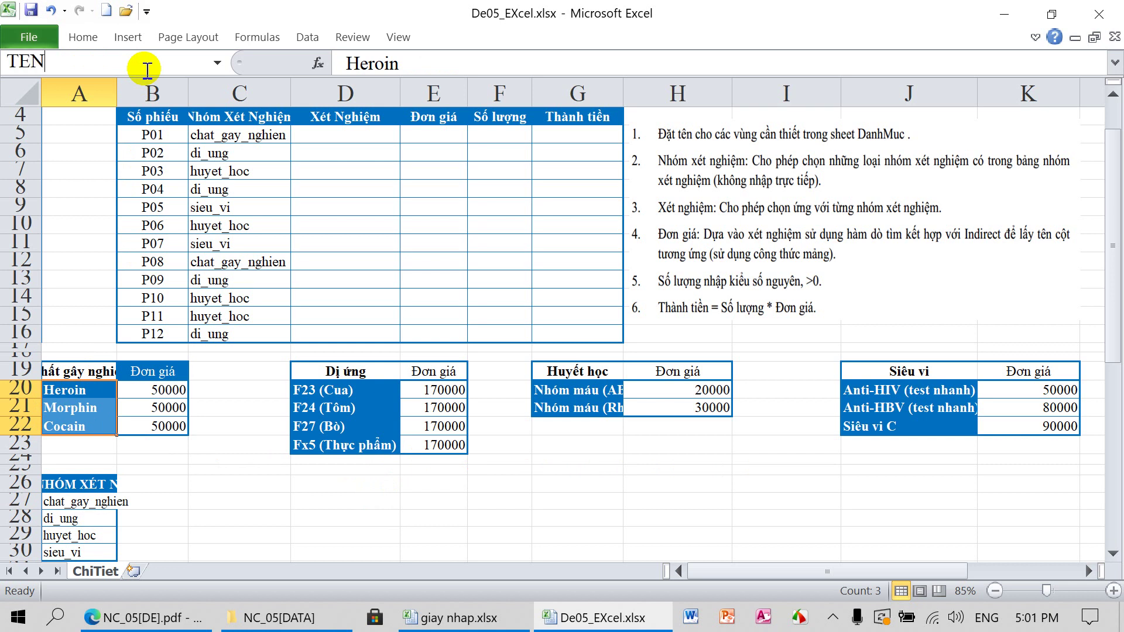
key(ctrl+v)
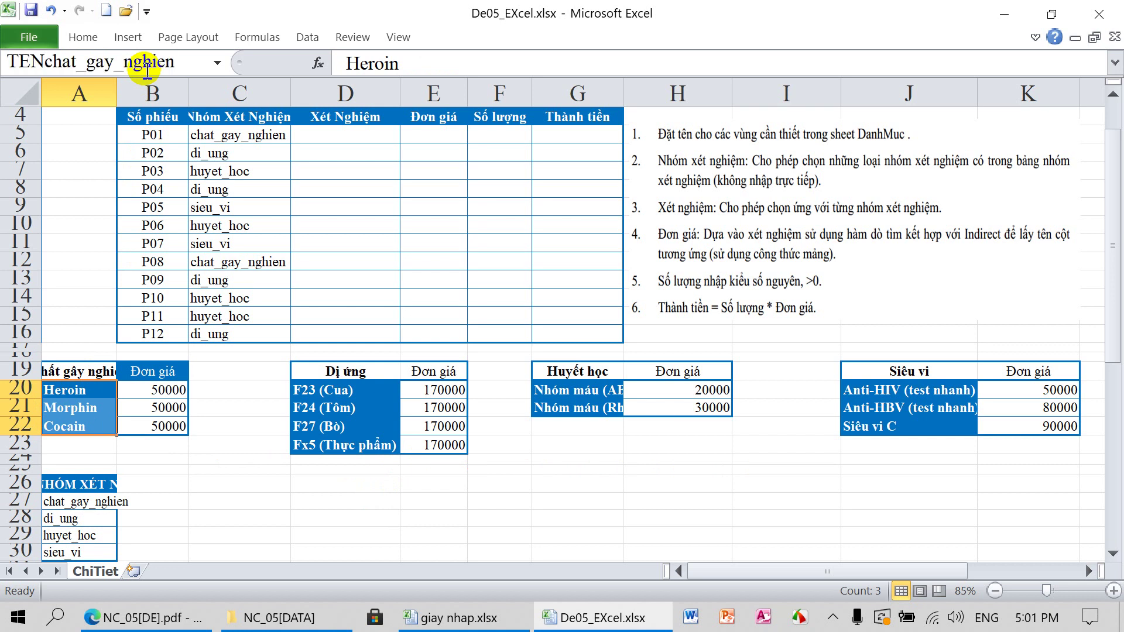
key(Return)
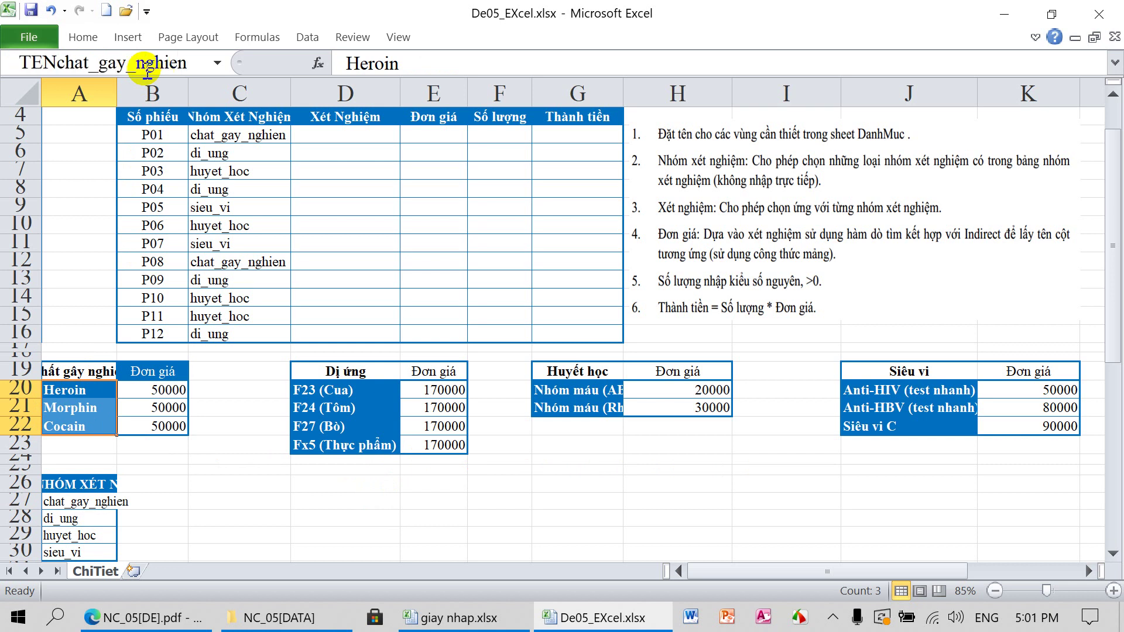
Step: Copy di_ung from A28 and name the allergy tests D20:D23 TENdi_ung
click(58, 519)
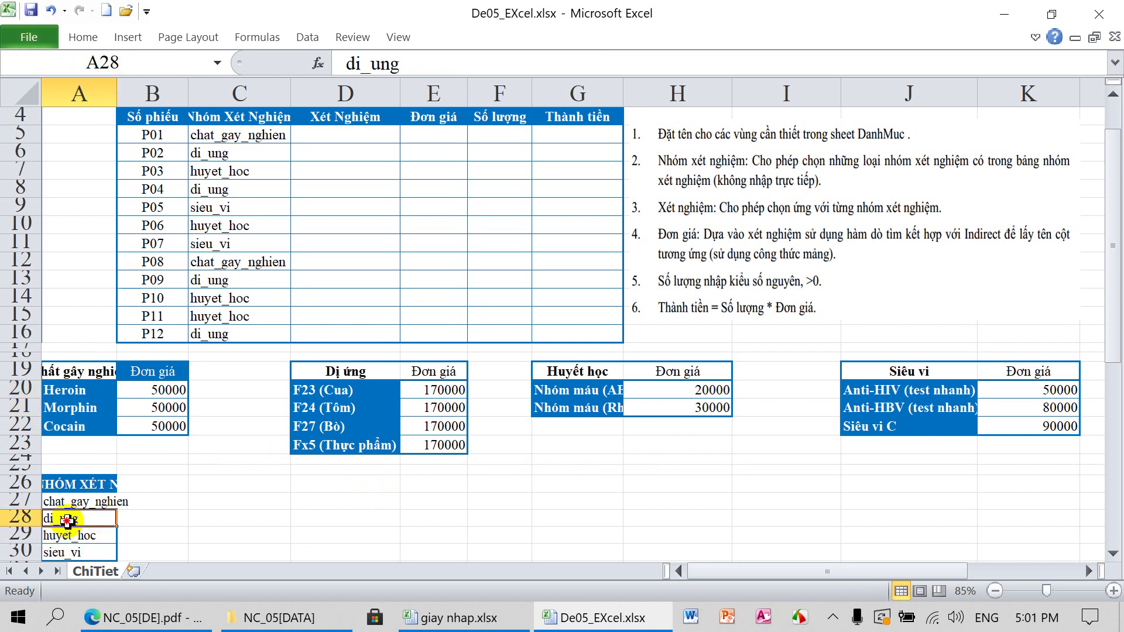
drag(344, 63, 401, 65)
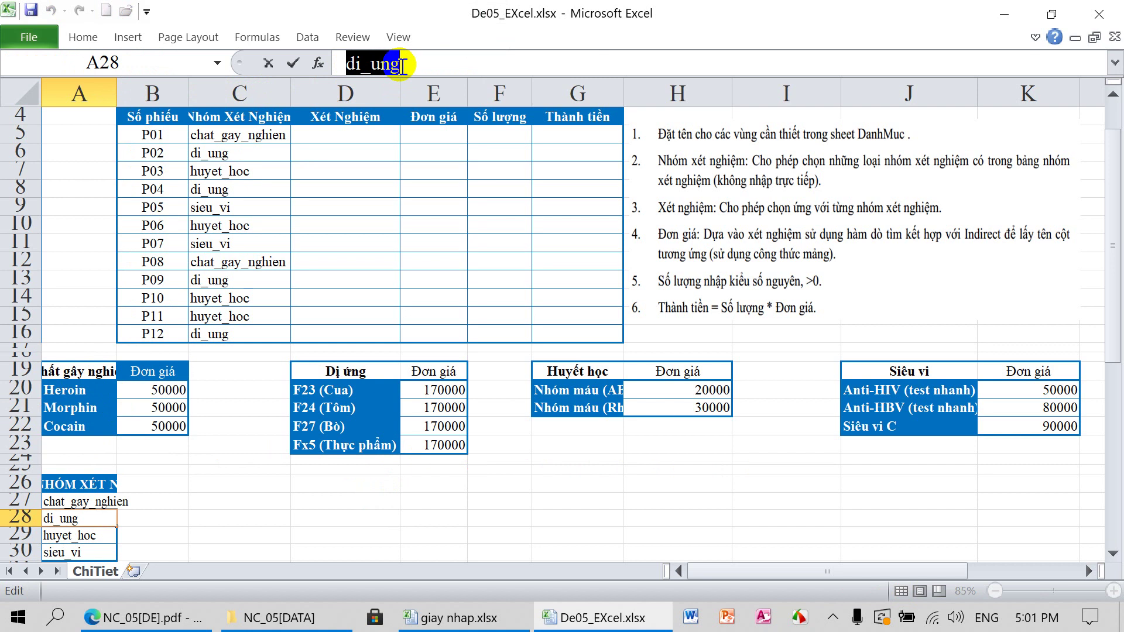
key(Escape)
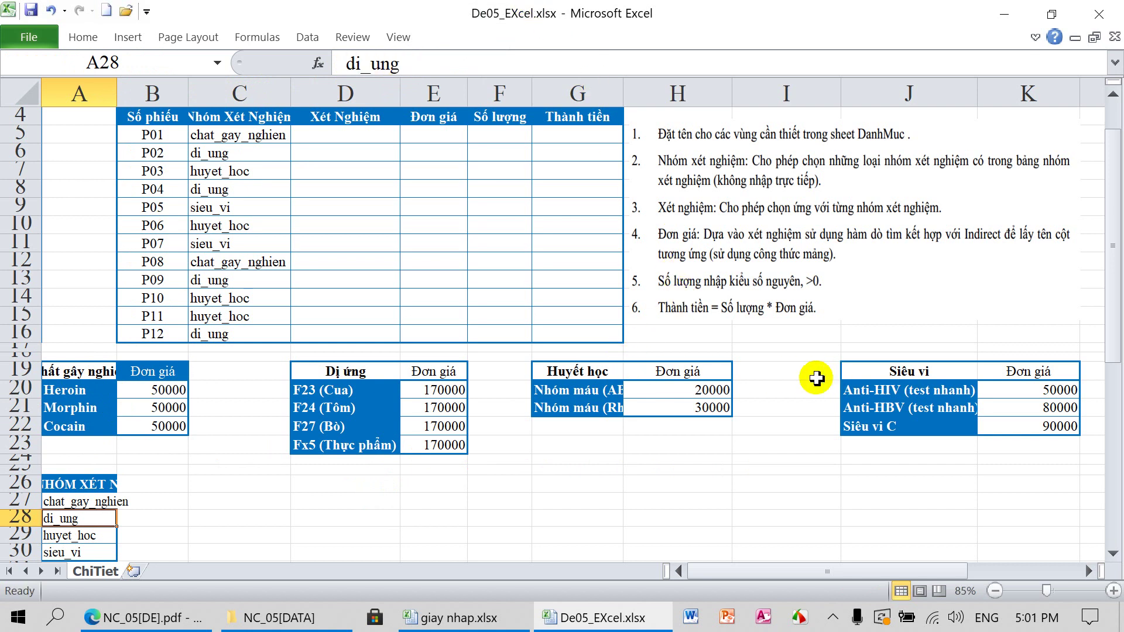
drag(363, 388, 362, 440)
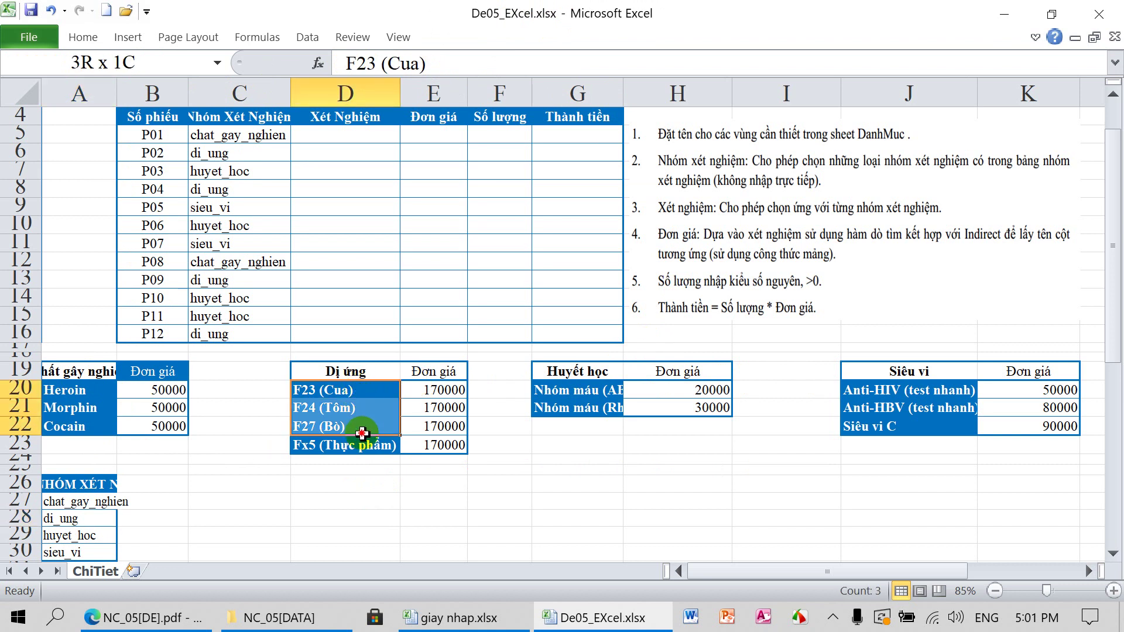
click(130, 55)
text(TENdi_ung)
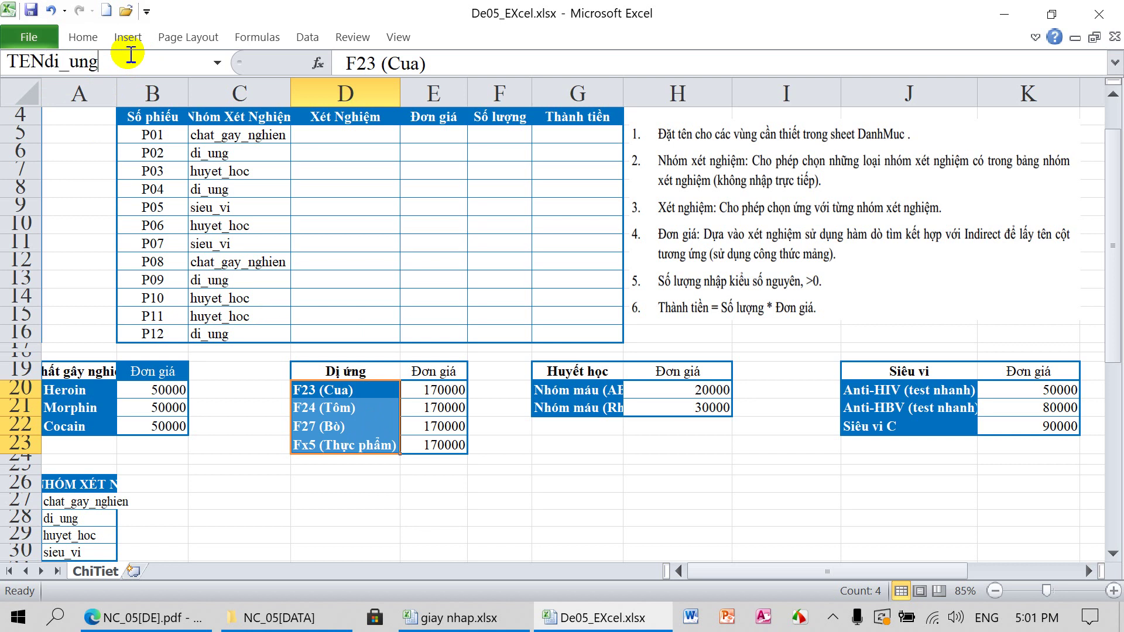
key(Return)
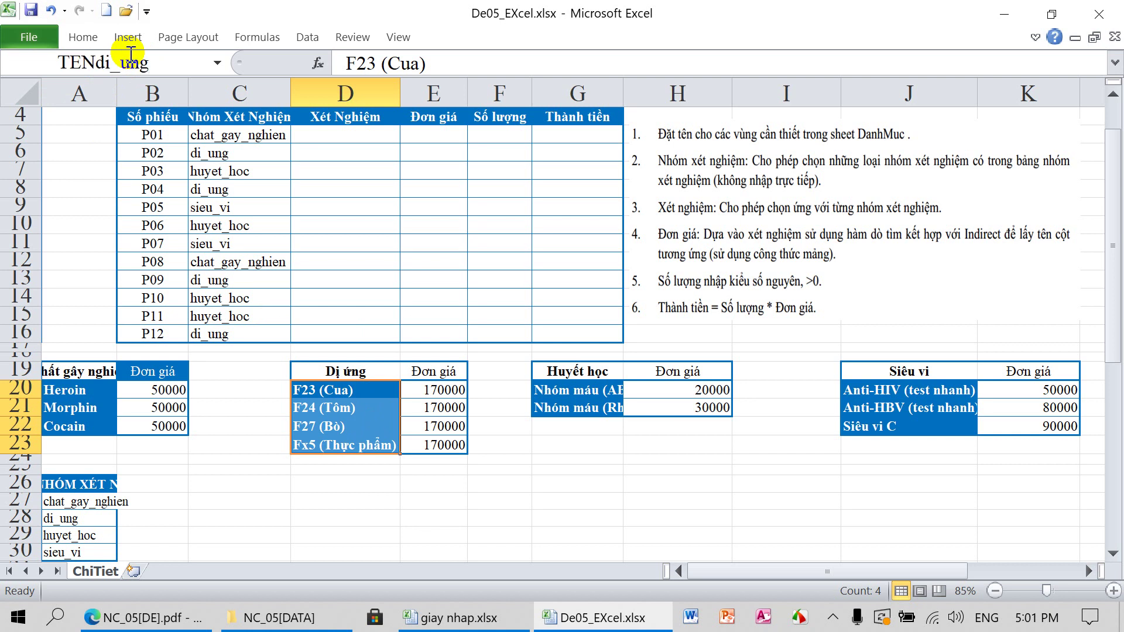
click(57, 537)
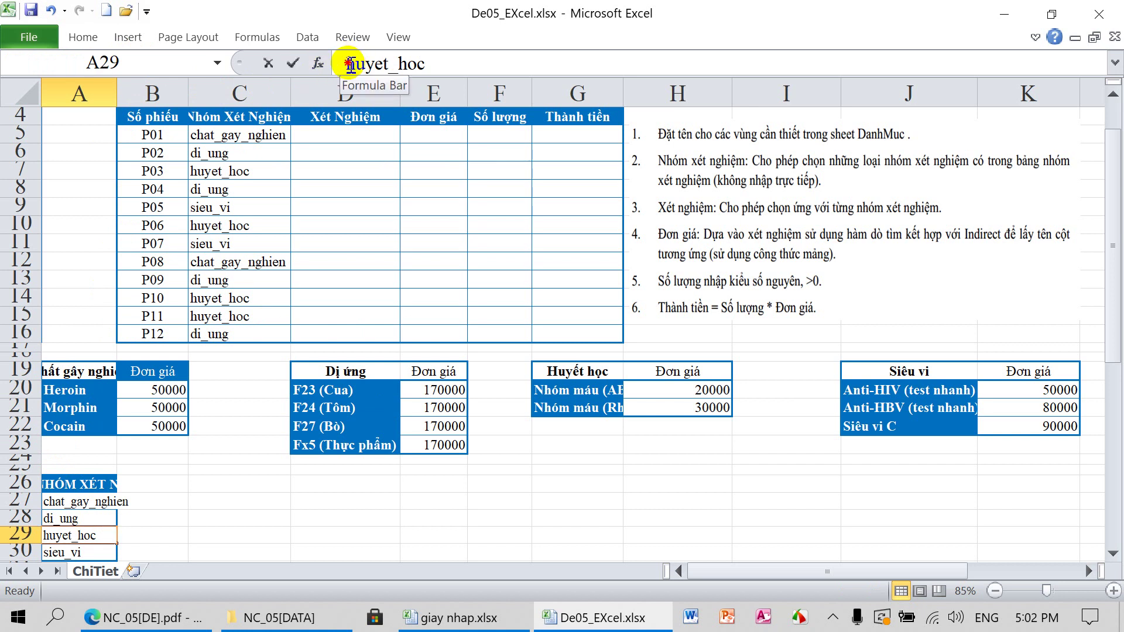
Step: Copy huyet_hoc from A29 and name the blood-group tests G20:G21 TENhuyet_hoc
drag(350, 64, 441, 64)
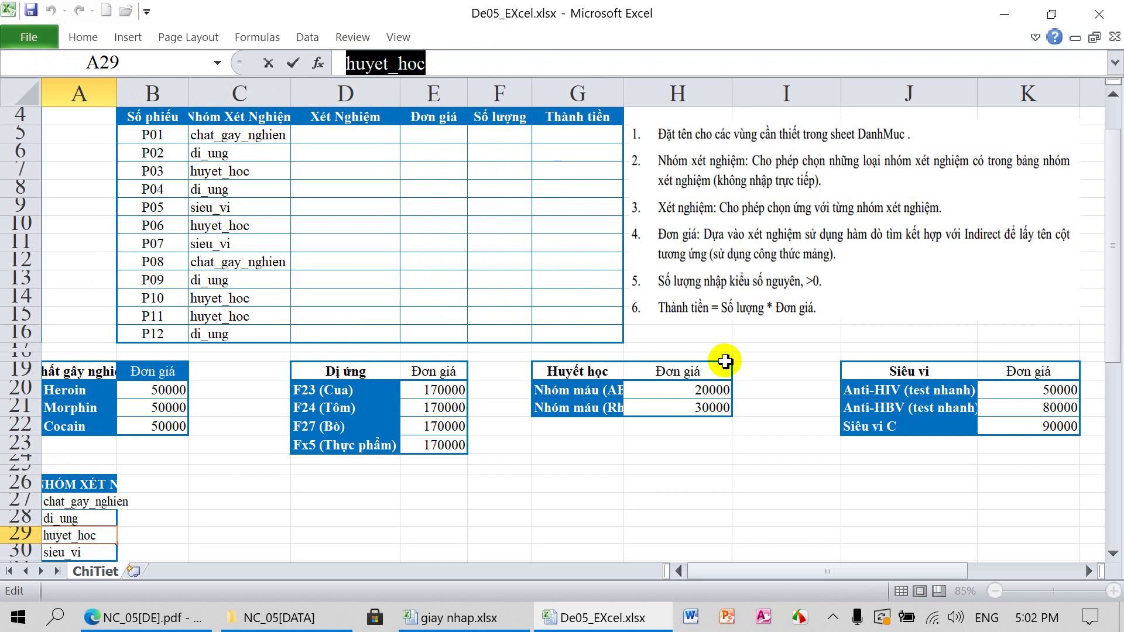
key(Escape)
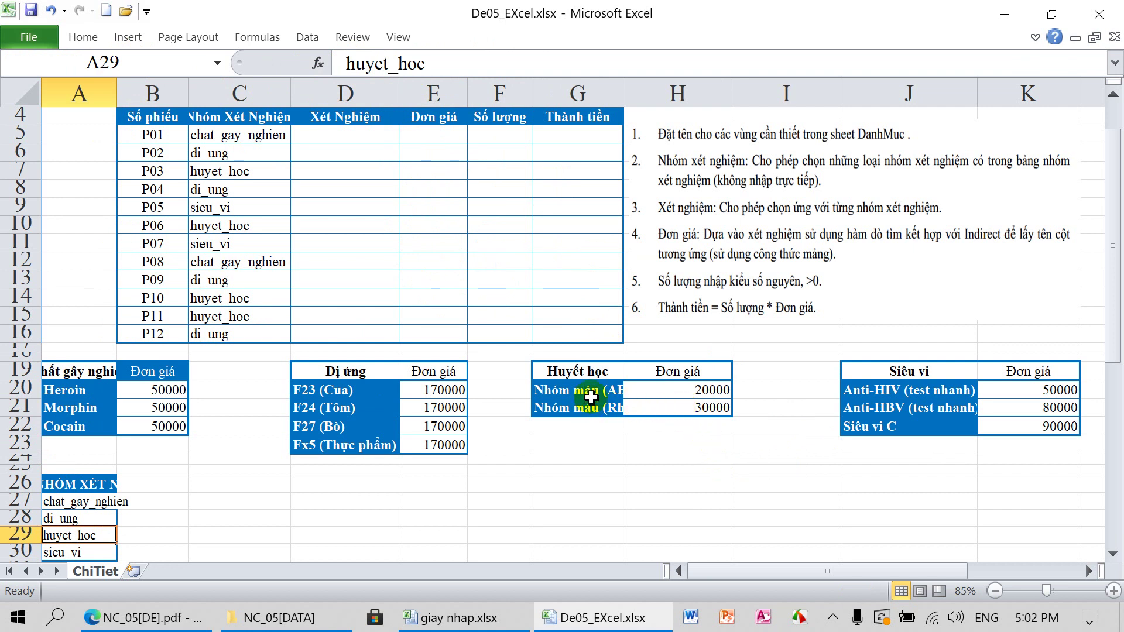
drag(590, 393, 591, 408)
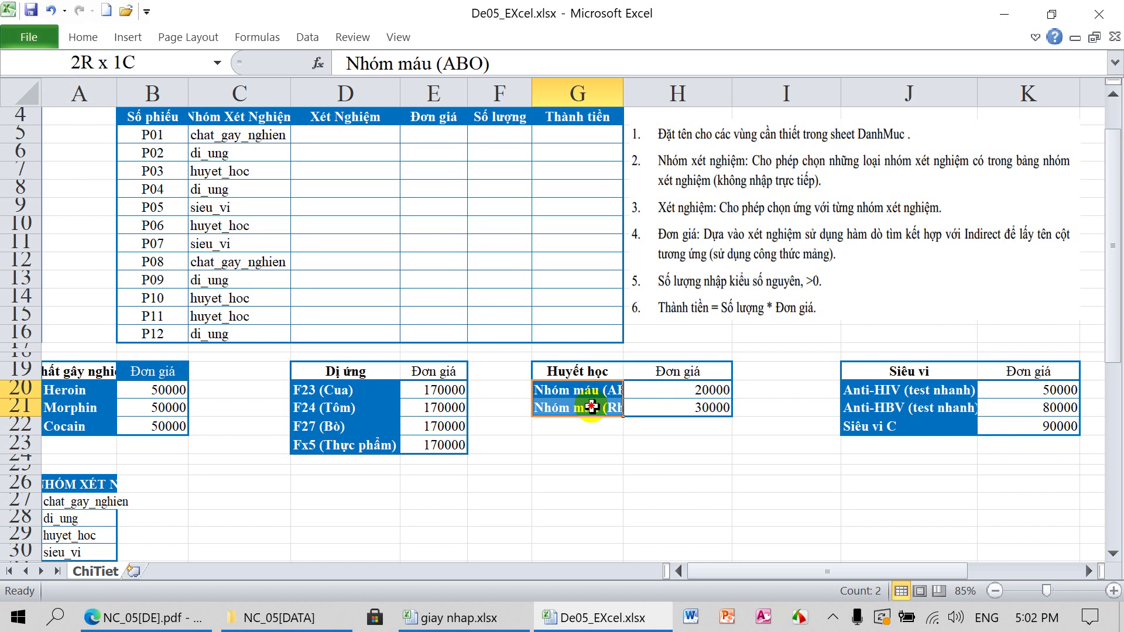
click(179, 66)
text(T)
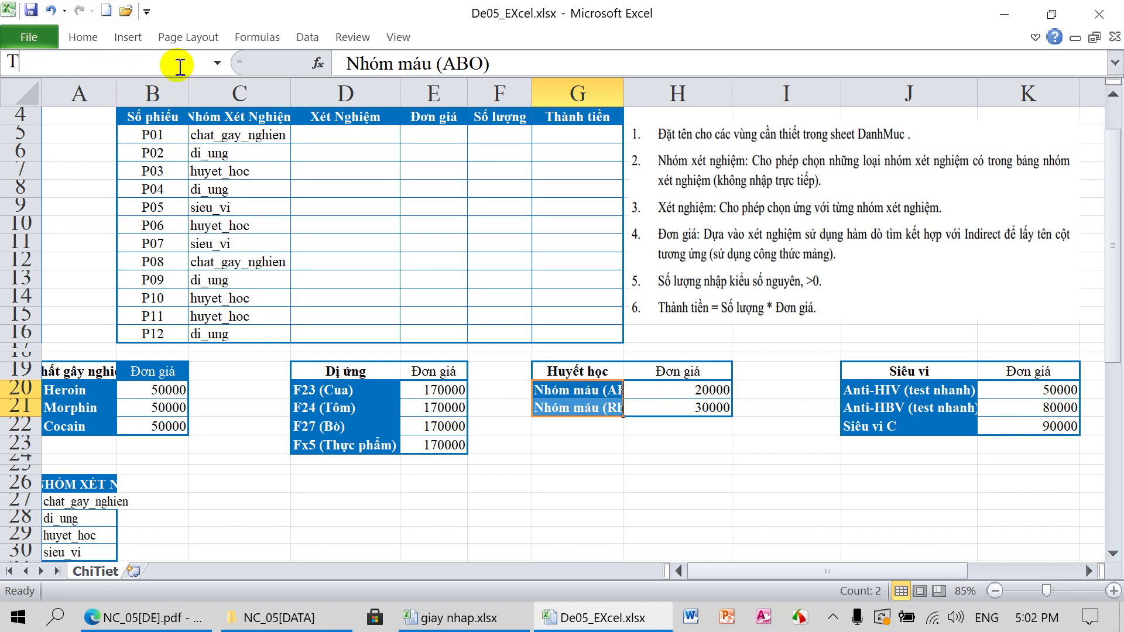
text(ENhuyet_hoc)
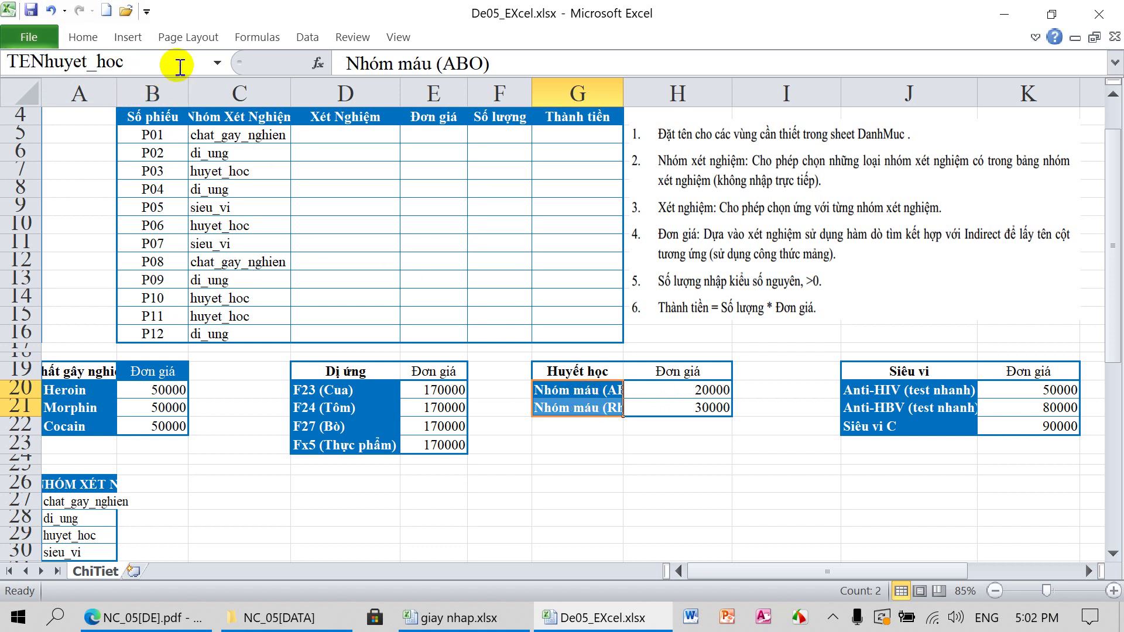
key(Return)
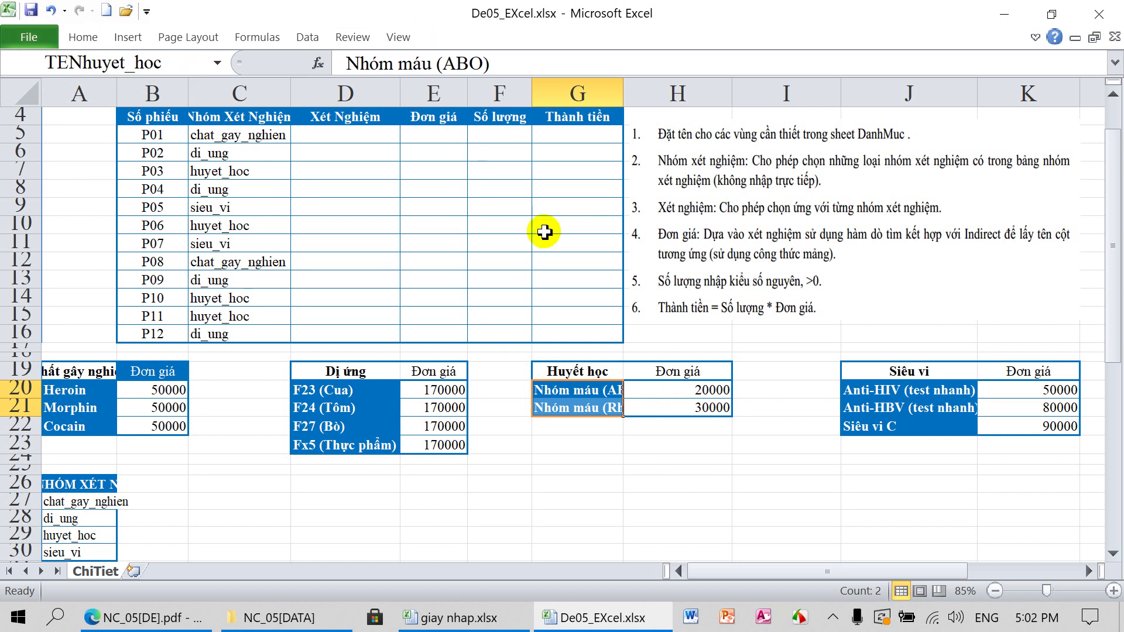
Step: Copy sieu_vi from A30 and name the virus tests J20:J22 TENsieu_vi
click(89, 552)
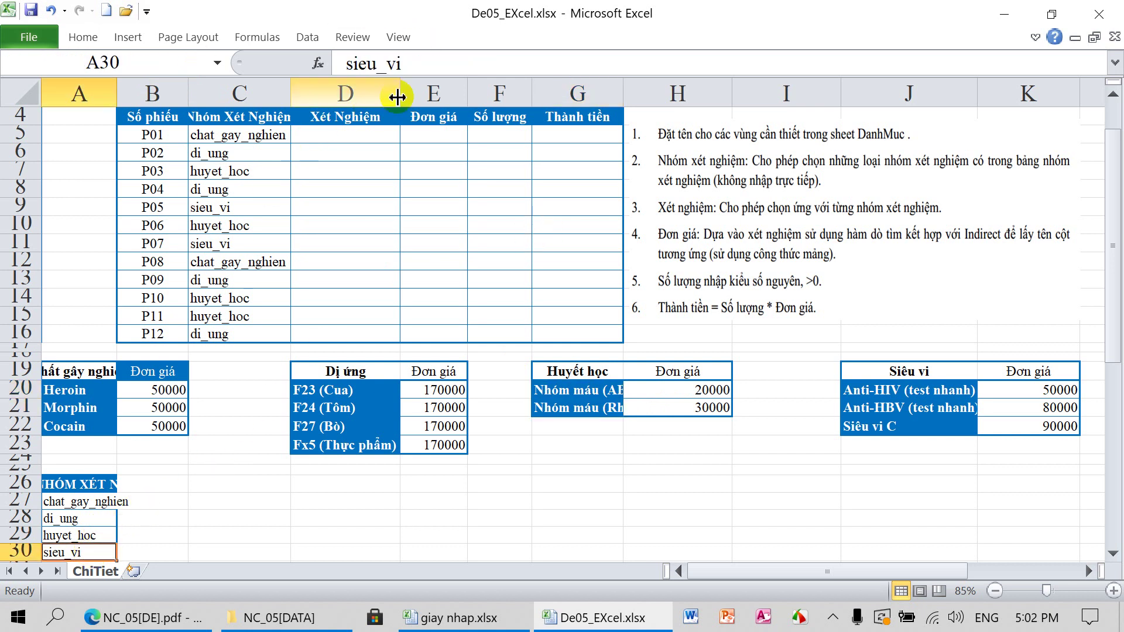
drag(414, 63, 339, 63)
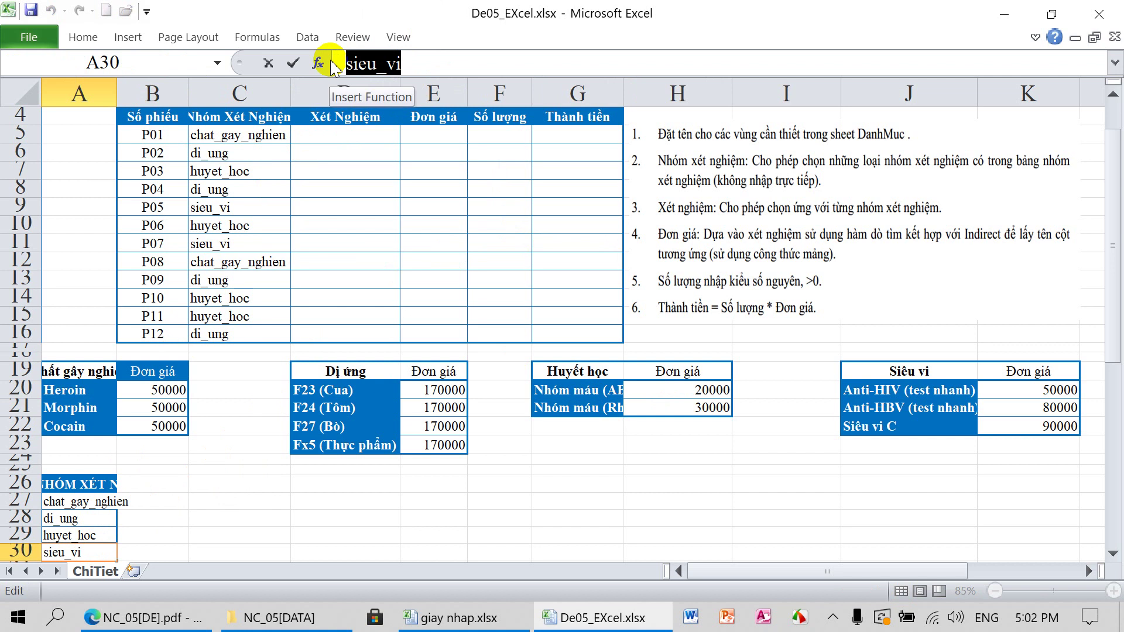
key(Escape)
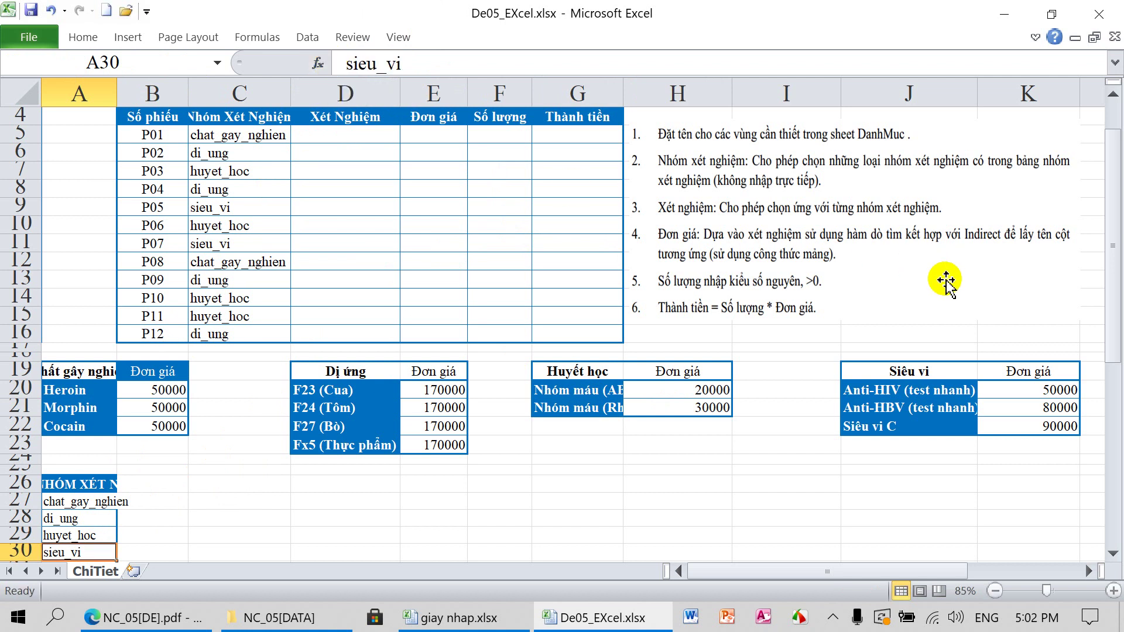
drag(922, 389, 919, 424)
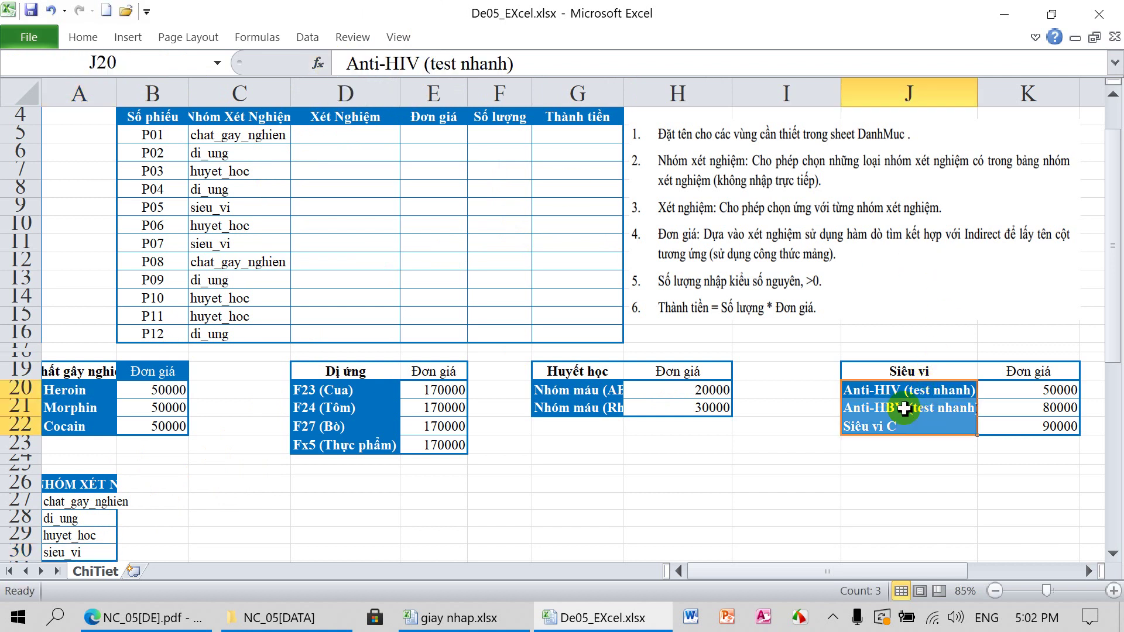
click(169, 68)
text(TENsieu_vi)
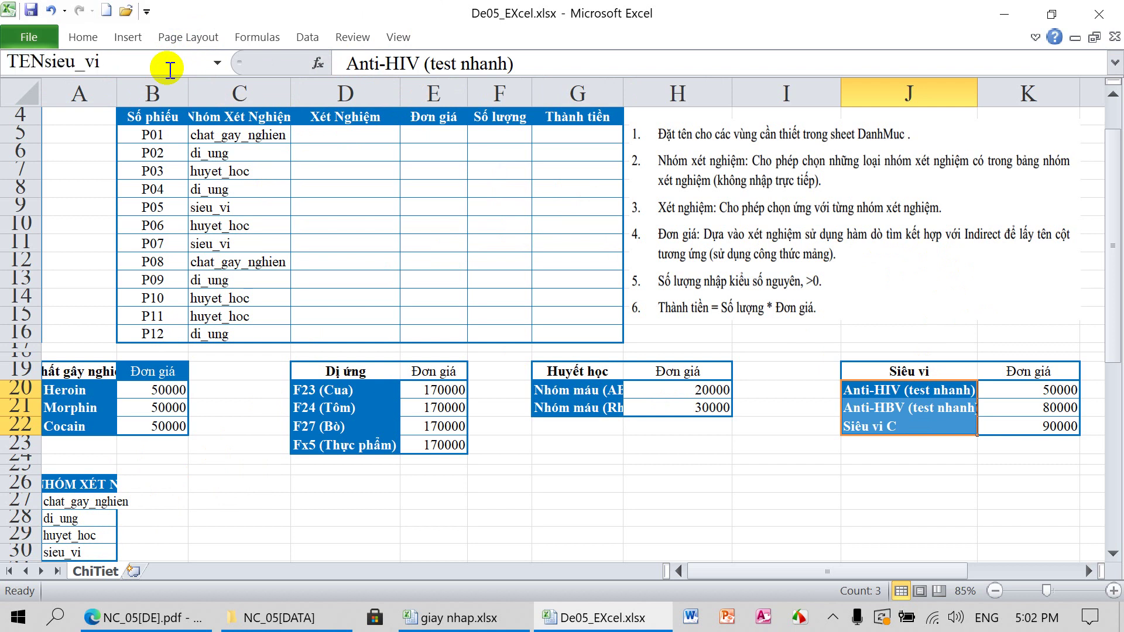
key(Return)
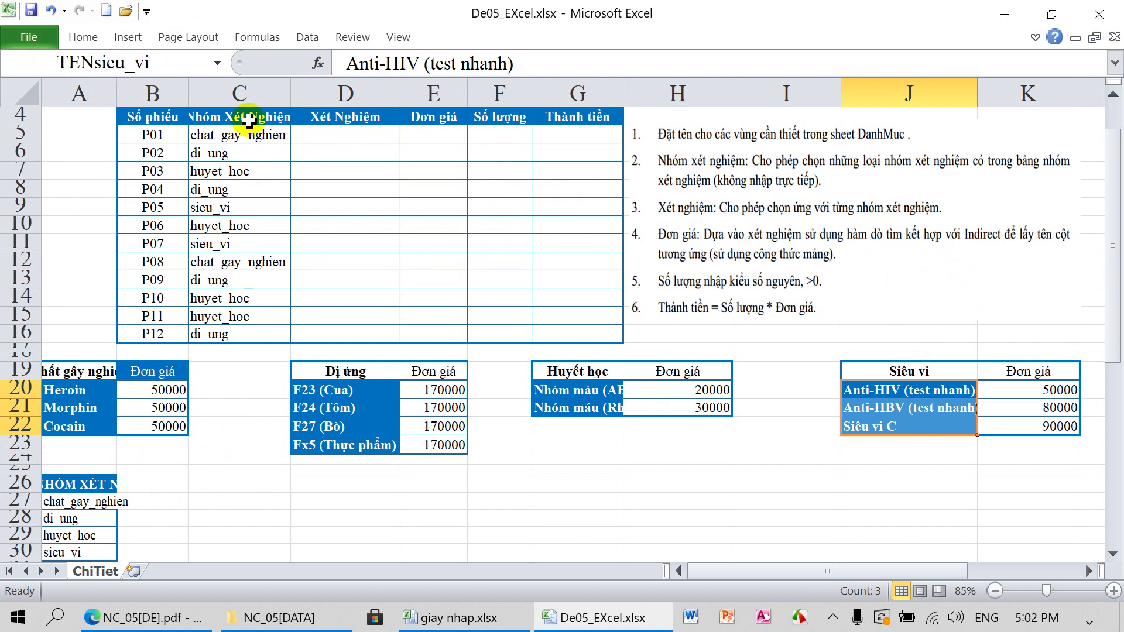
click(329, 142)
drag(329, 142, 324, 331)
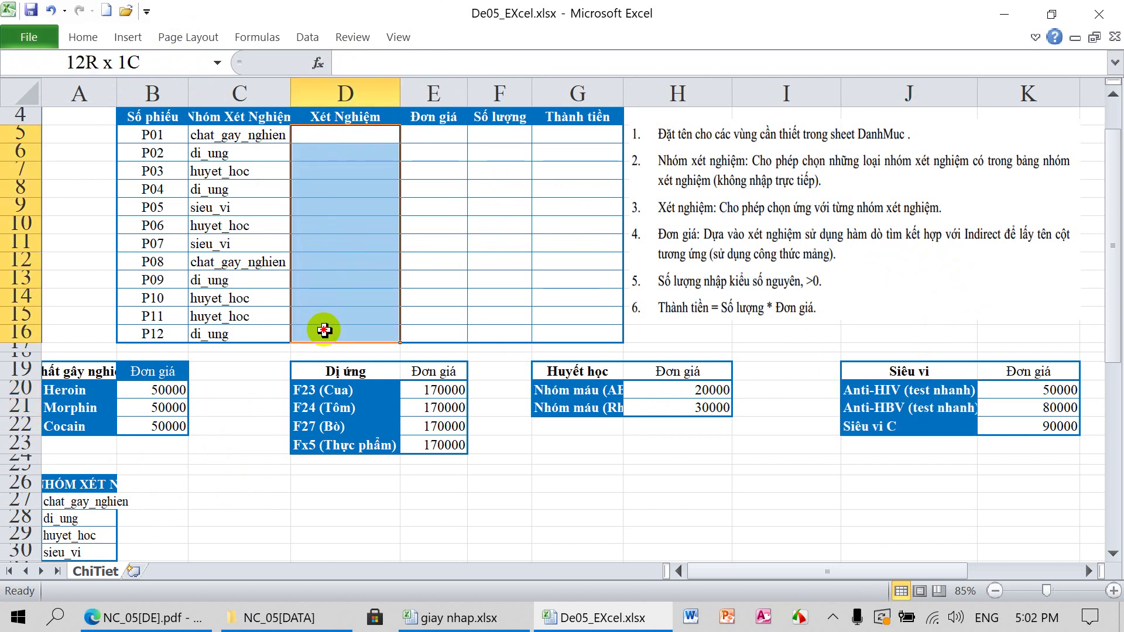
Step: Give D5:D16 list validation sourced from =INDIRECT("TEN"&$C5)
drag(324, 331, 321, 326)
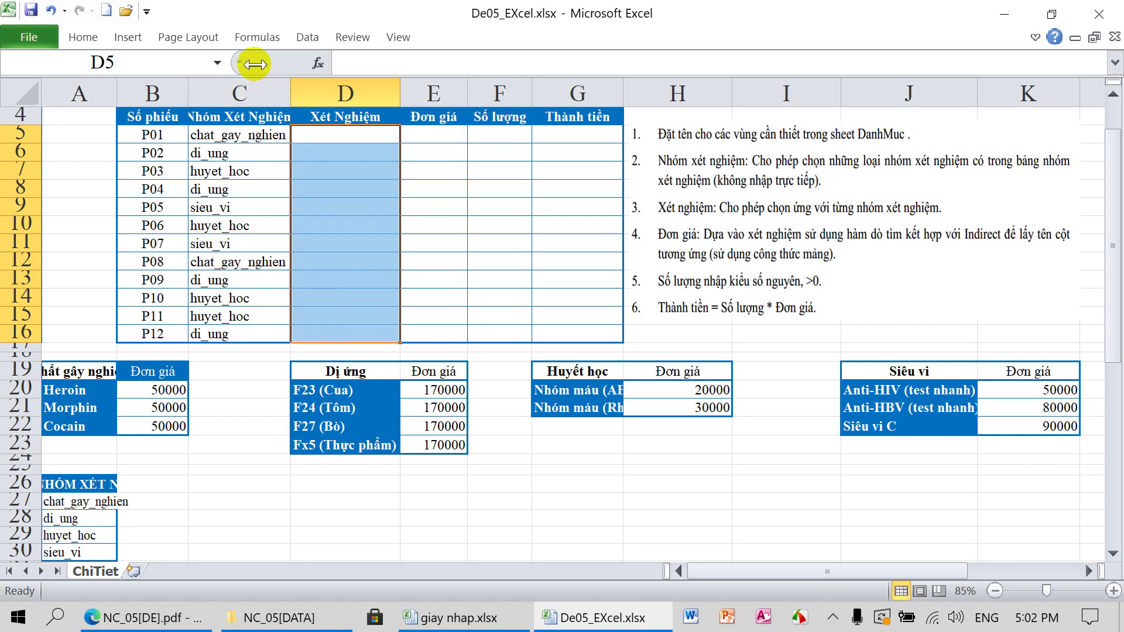
click(305, 40)
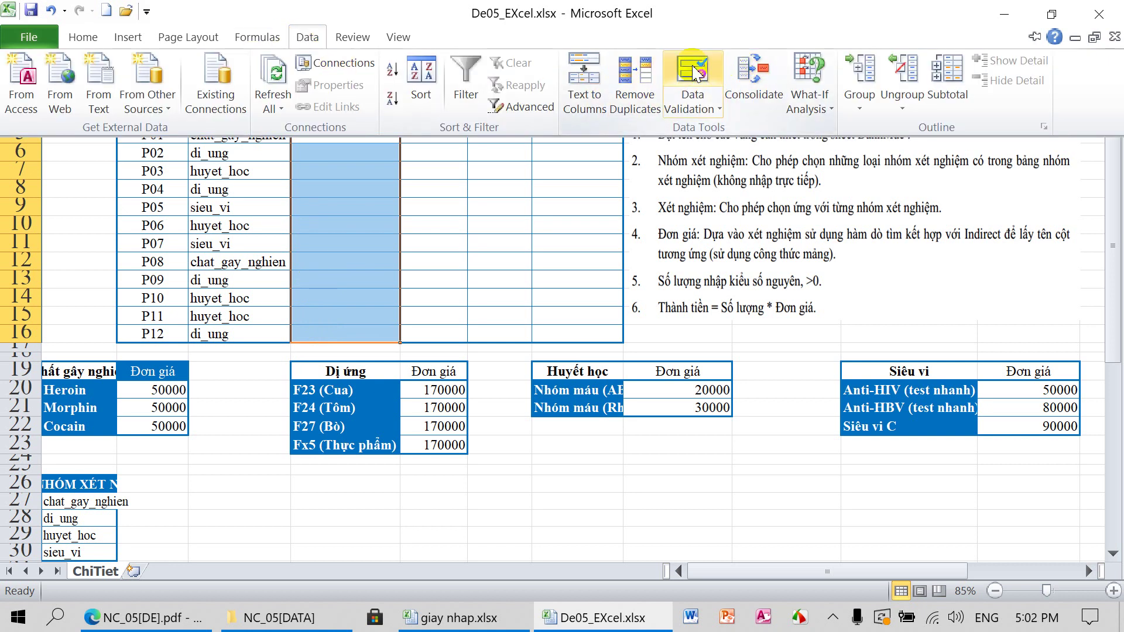
click(693, 71)
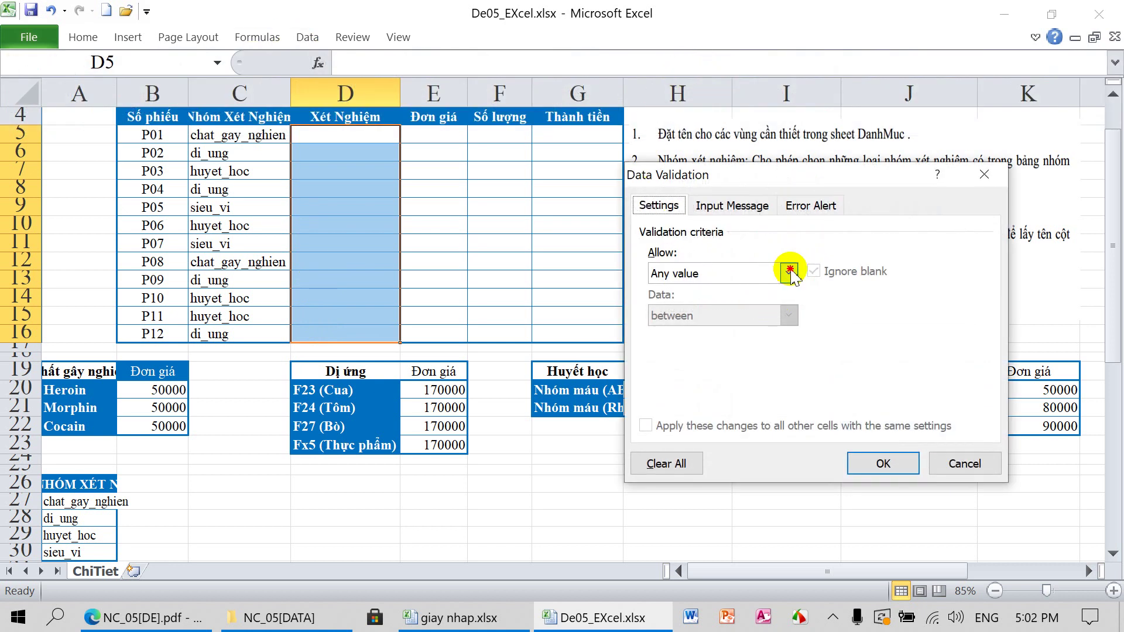
click(788, 273)
click(673, 330)
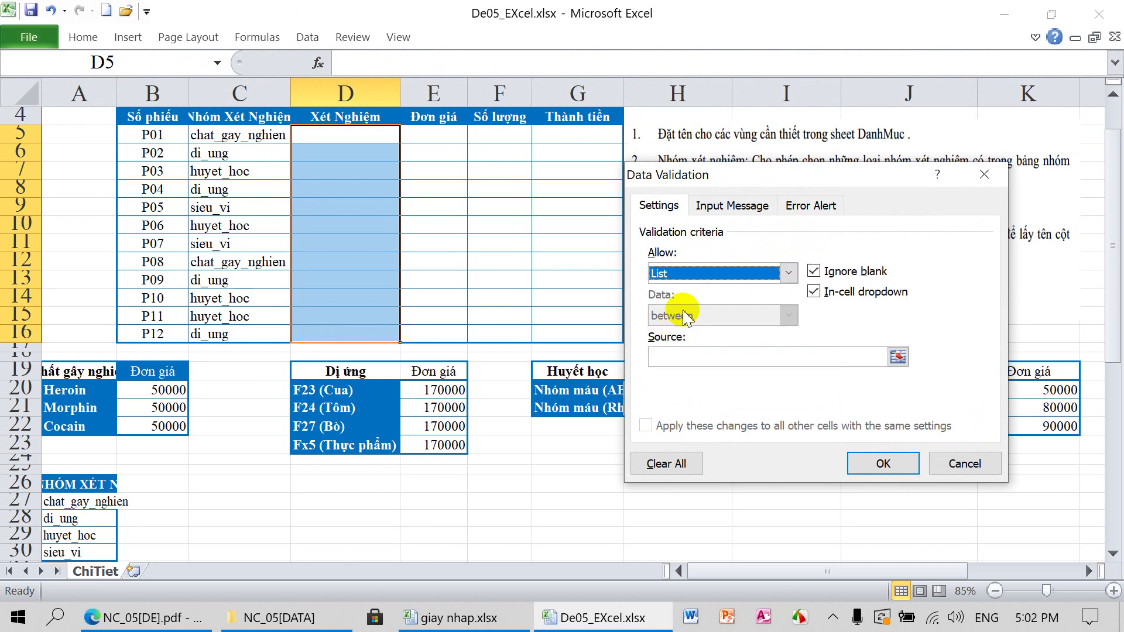
click(684, 360)
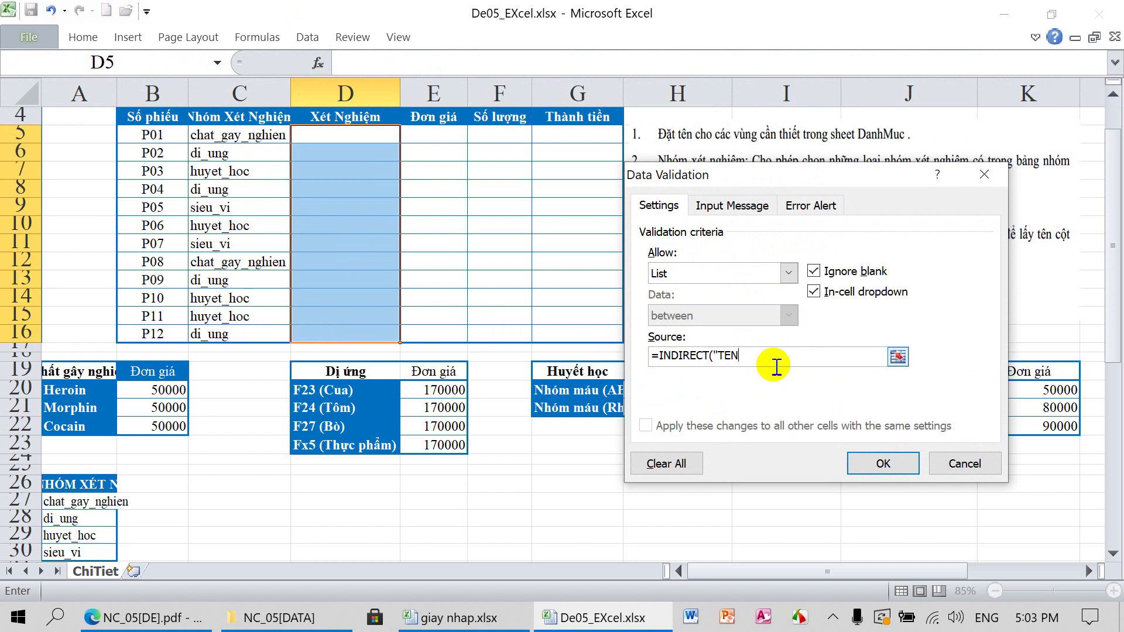
text(=INDIRECT("TEN"&)
click(239, 136)
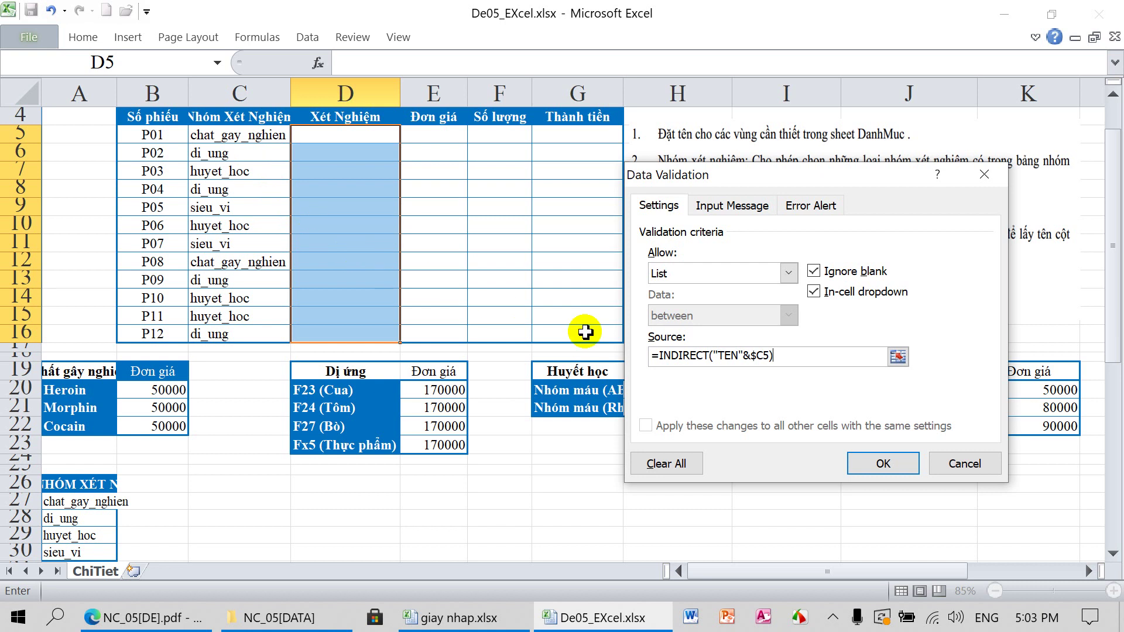
click(879, 465)
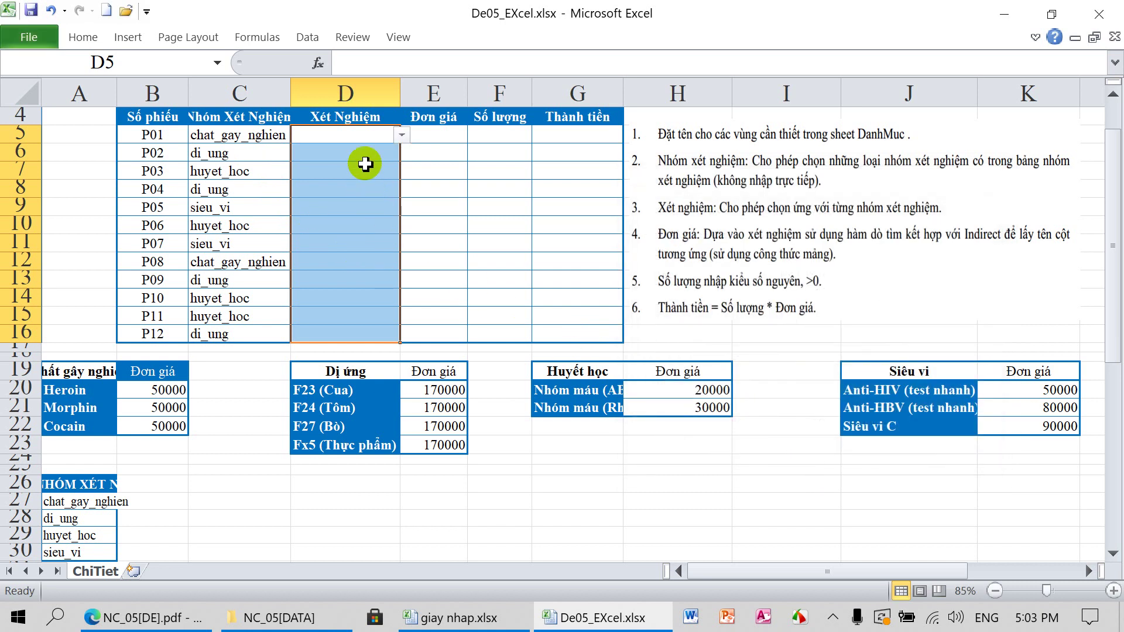
Step: Choose Heroin for D5, F27 (Bò) for D6 and Nhóm máu (Rh) for D7 from their dropdowns
click(396, 138)
click(398, 137)
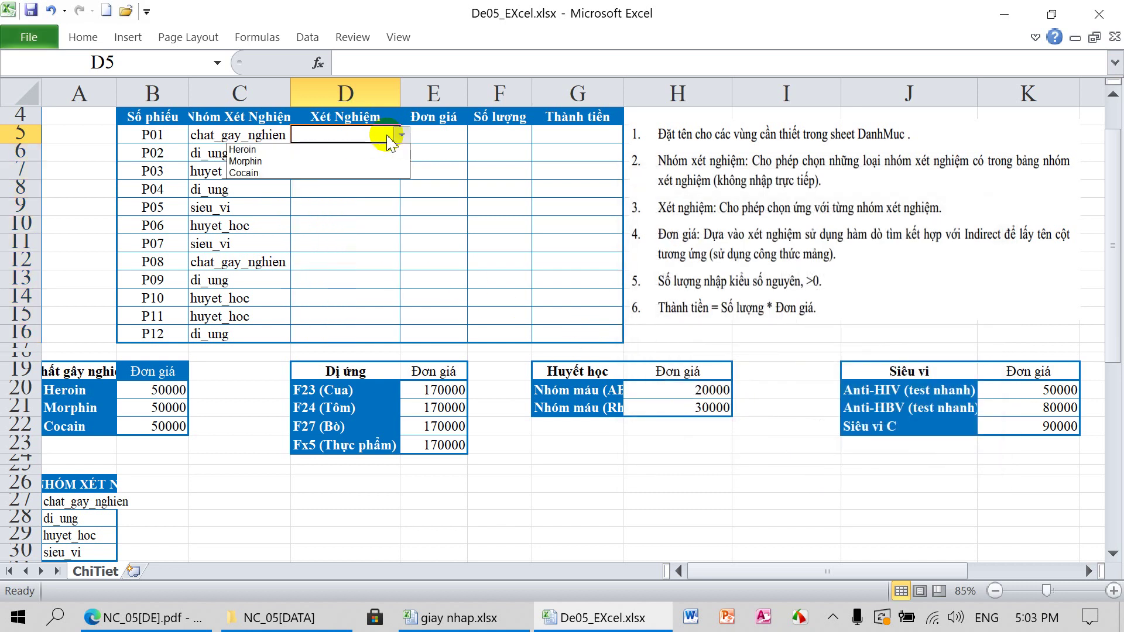
click(297, 144)
click(331, 156)
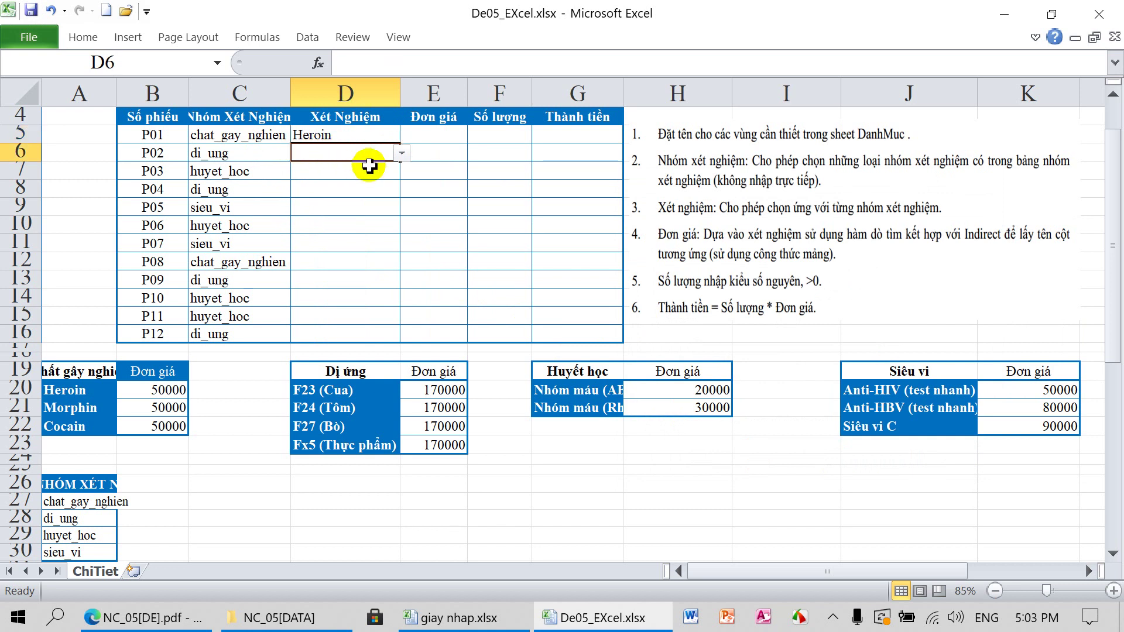
click(401, 152)
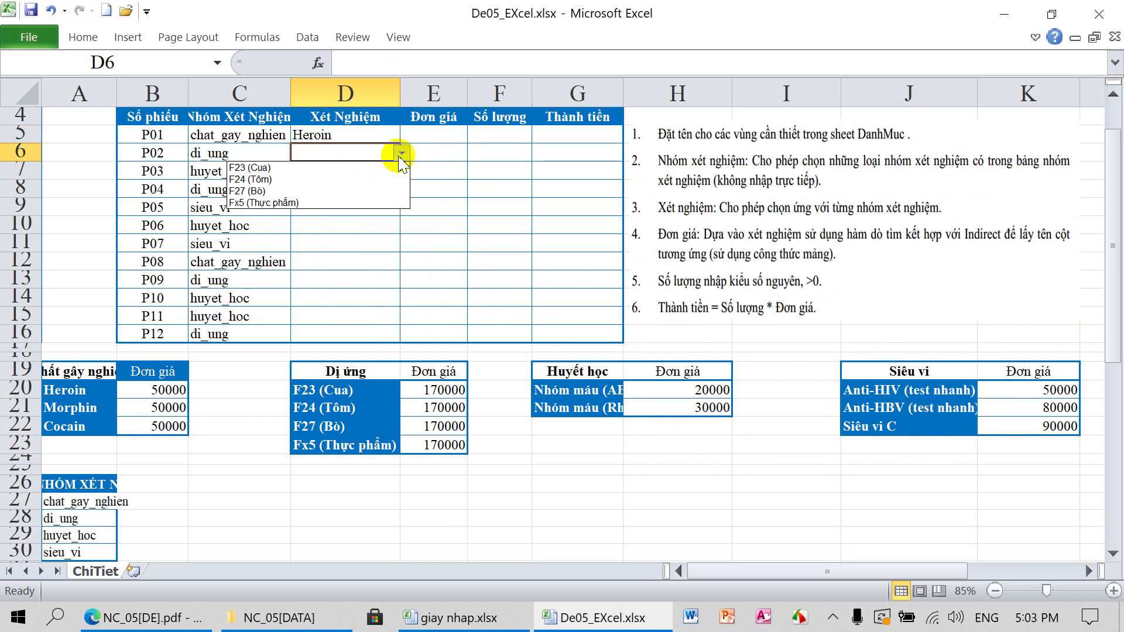
click(291, 191)
click(369, 171)
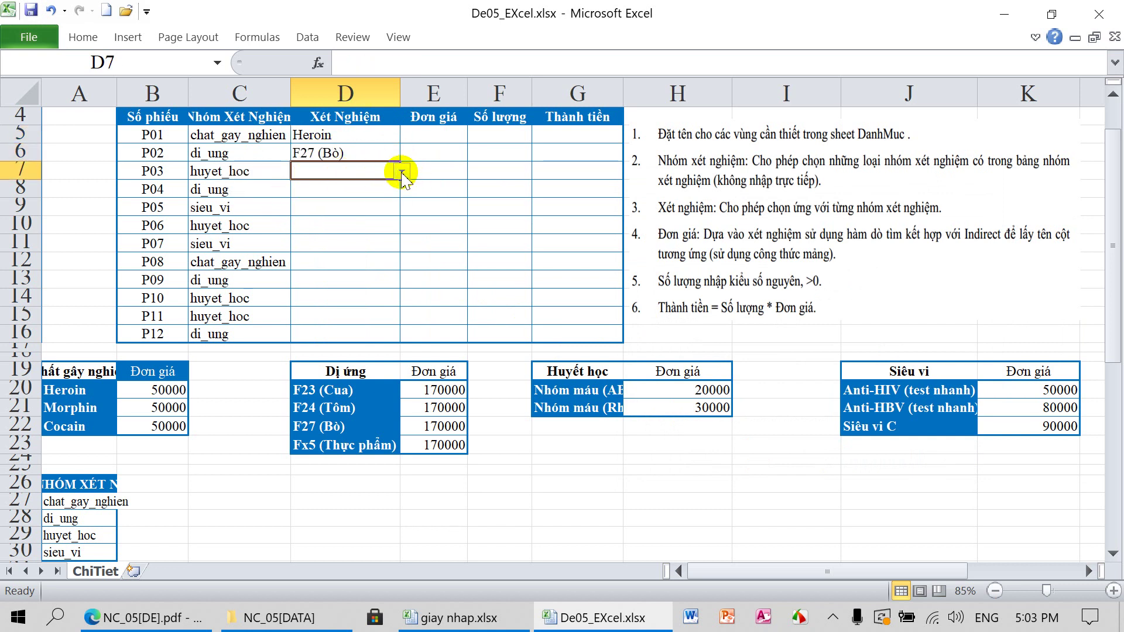
click(401, 172)
click(328, 199)
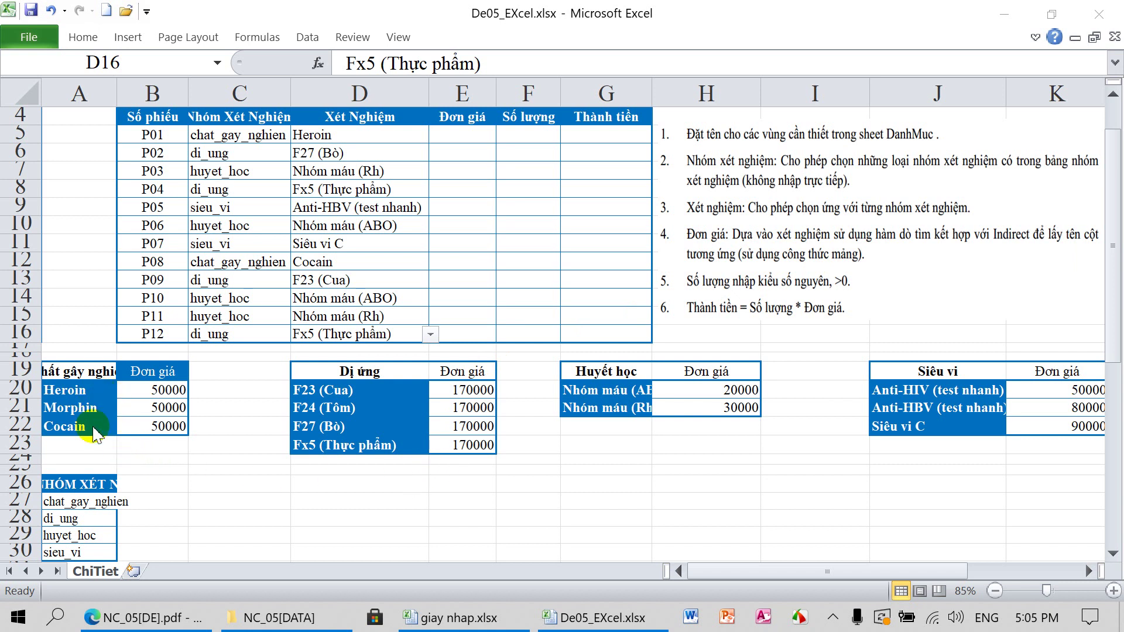
Step: Name the addictive-drug tests and prices A20:B22 chat_gay_nghien
click(89, 502)
drag(507, 64, 268, 66)
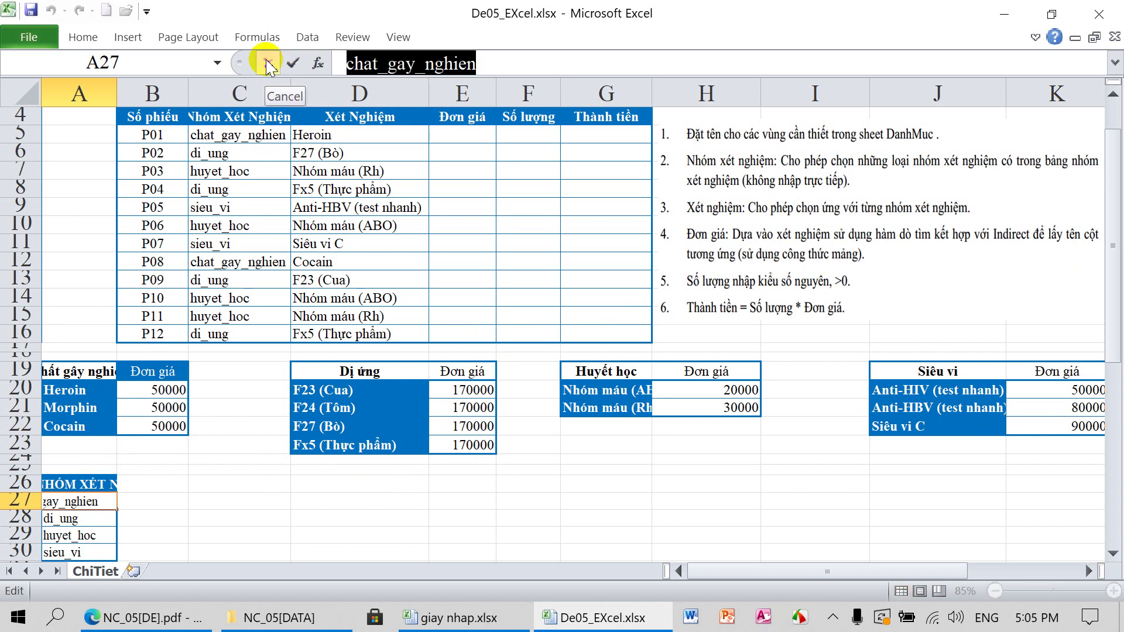
click(269, 64)
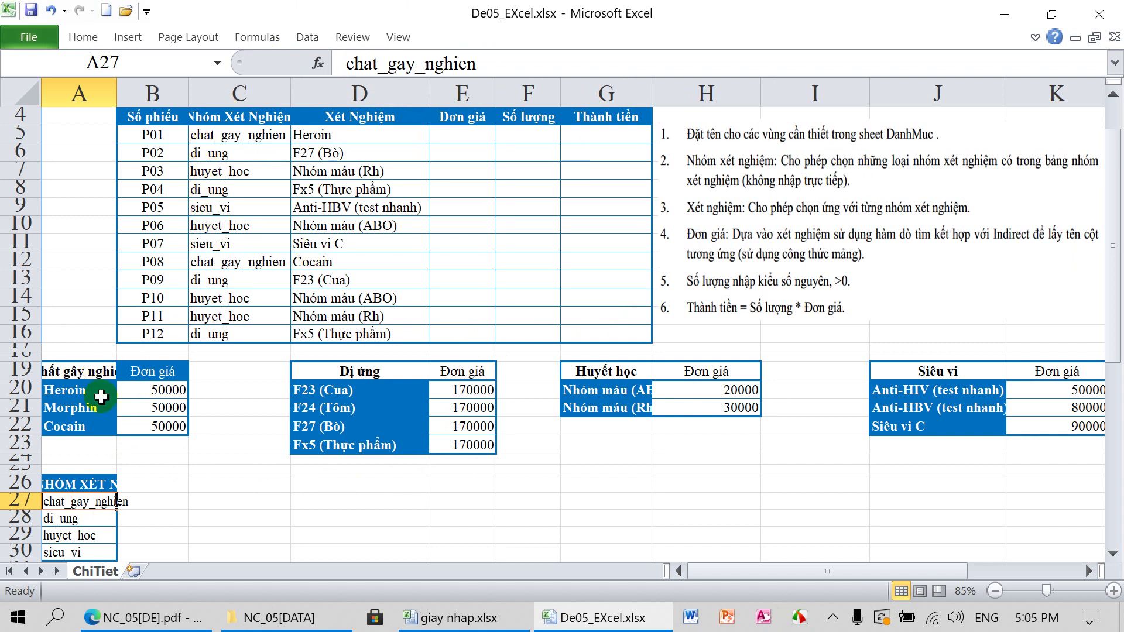
mouse_move(99, 392)
mouse_down()
mouse_move(138, 395)
mouse_move(136, 418)
mouse_up()
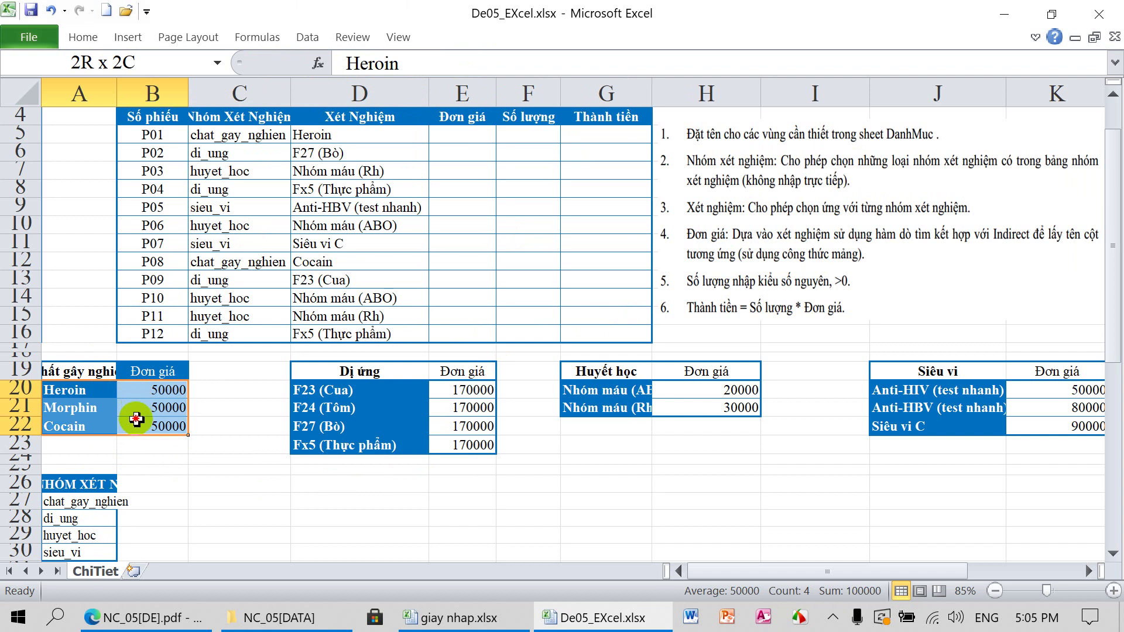
click(149, 65)
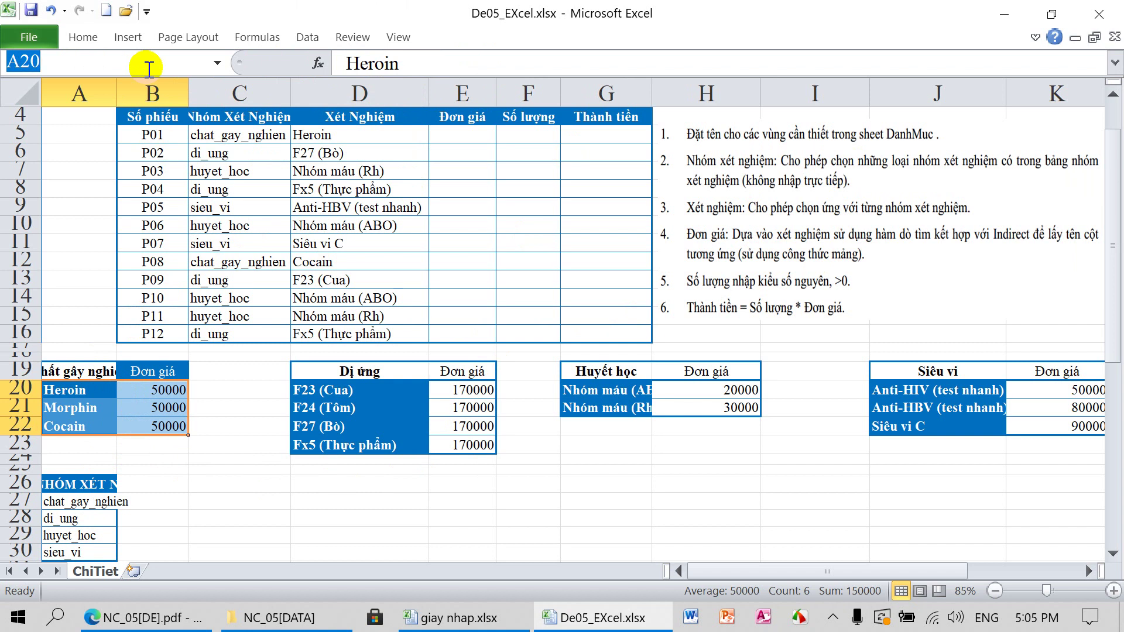
text(chat_gay_nghien)
key(Return)
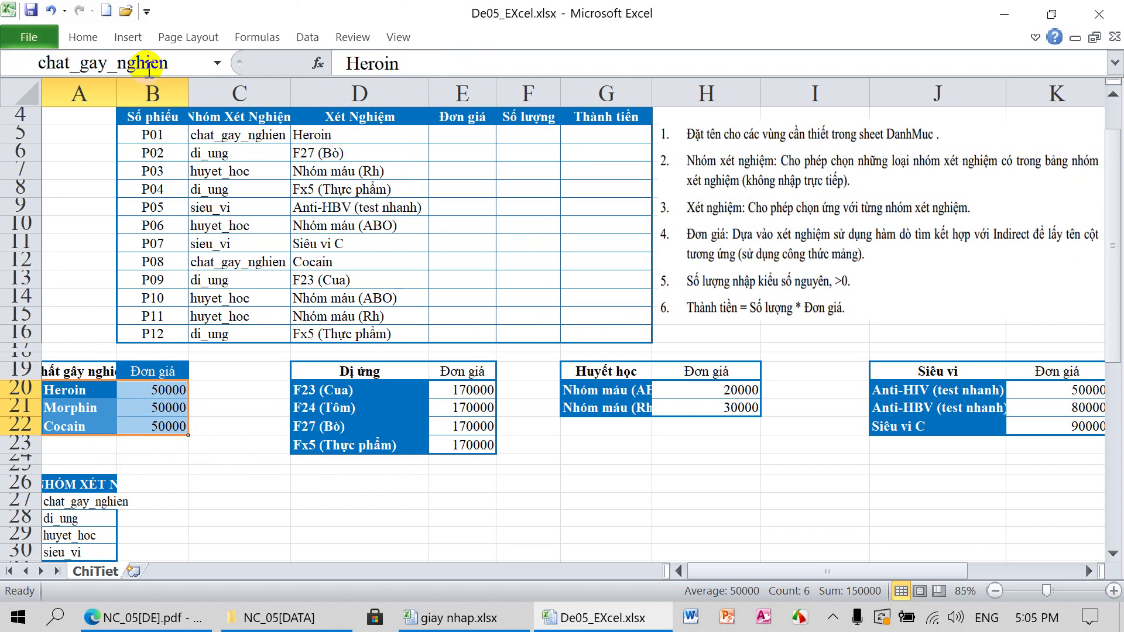
Step: Name the Dị ứng price table D20:E23 di_ung
click(71, 518)
drag(404, 64, 316, 66)
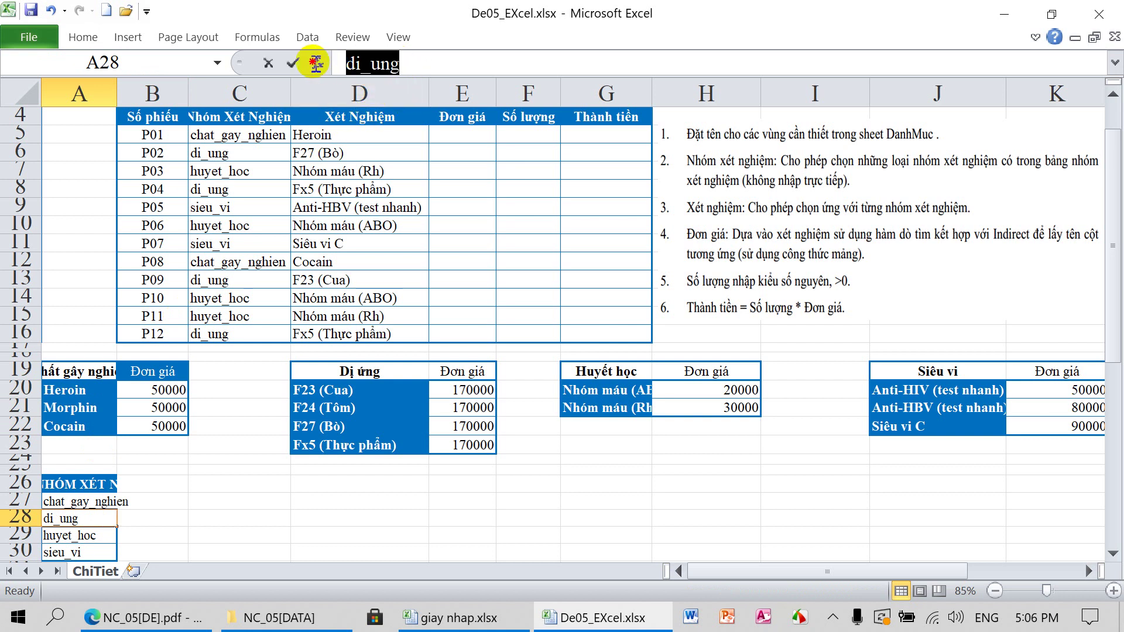
key(Escape)
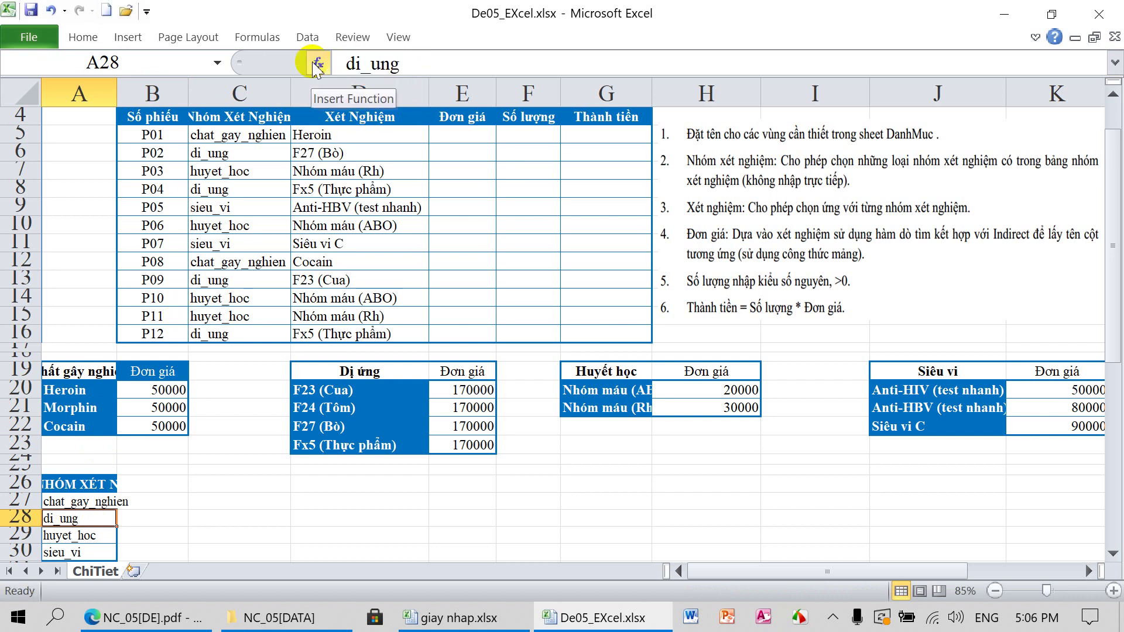
click(428, 393)
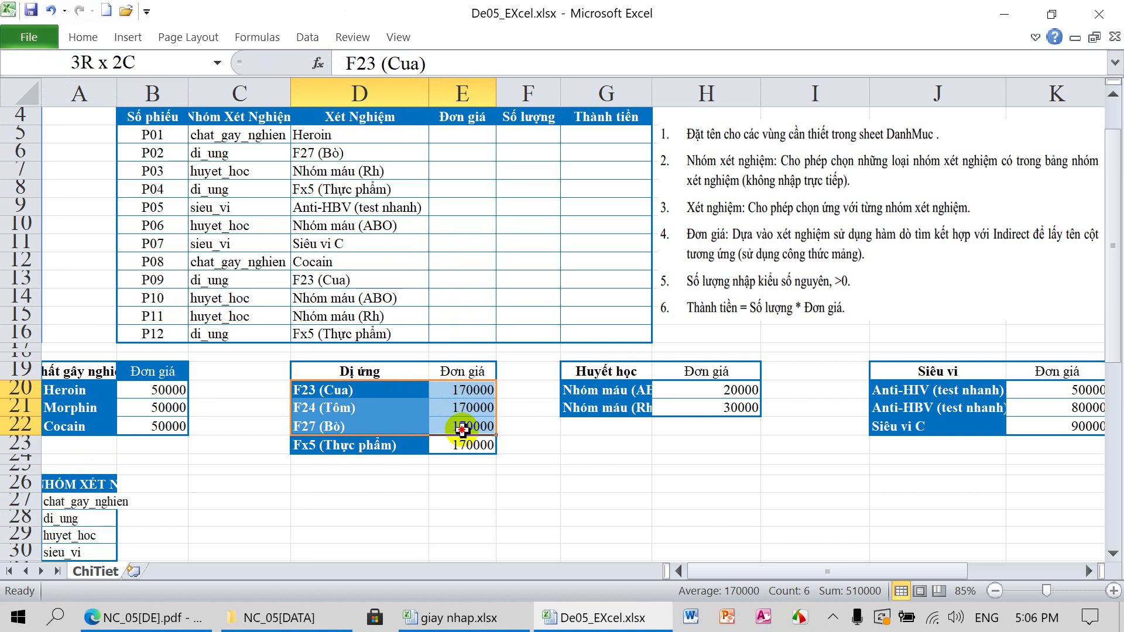
drag(428, 393, 471, 443)
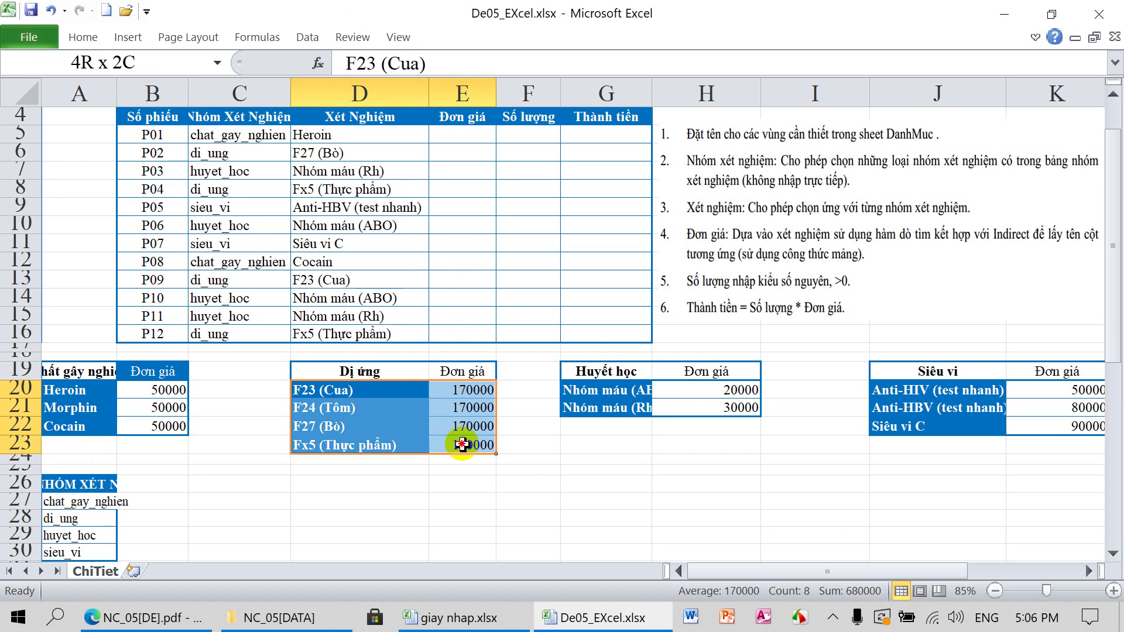
click(159, 64)
text(di_ung)
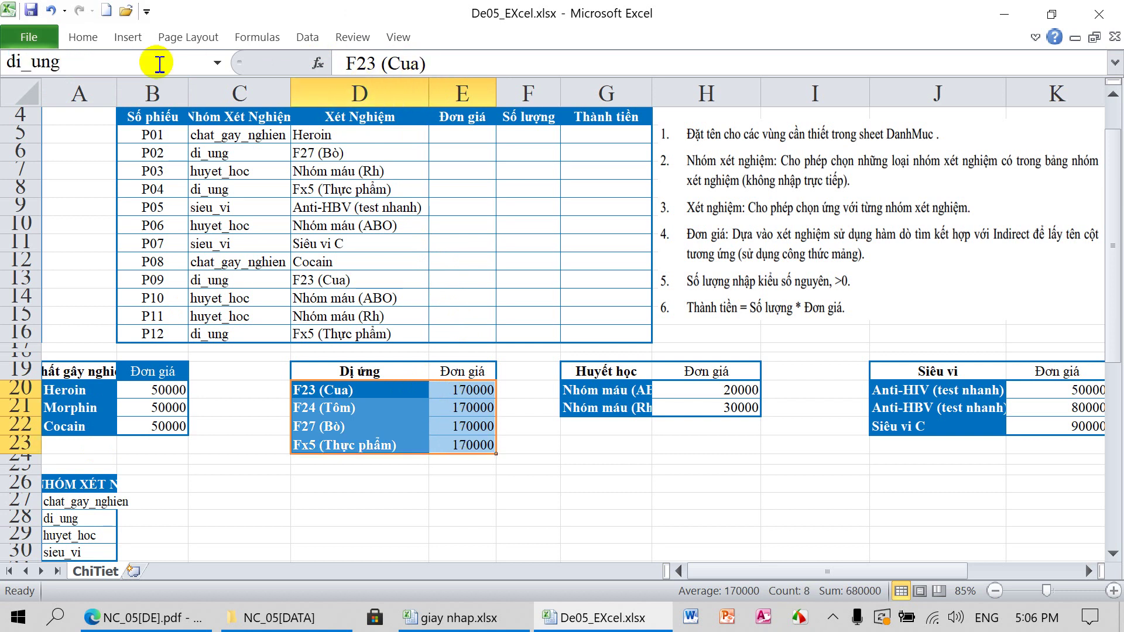
key(Return)
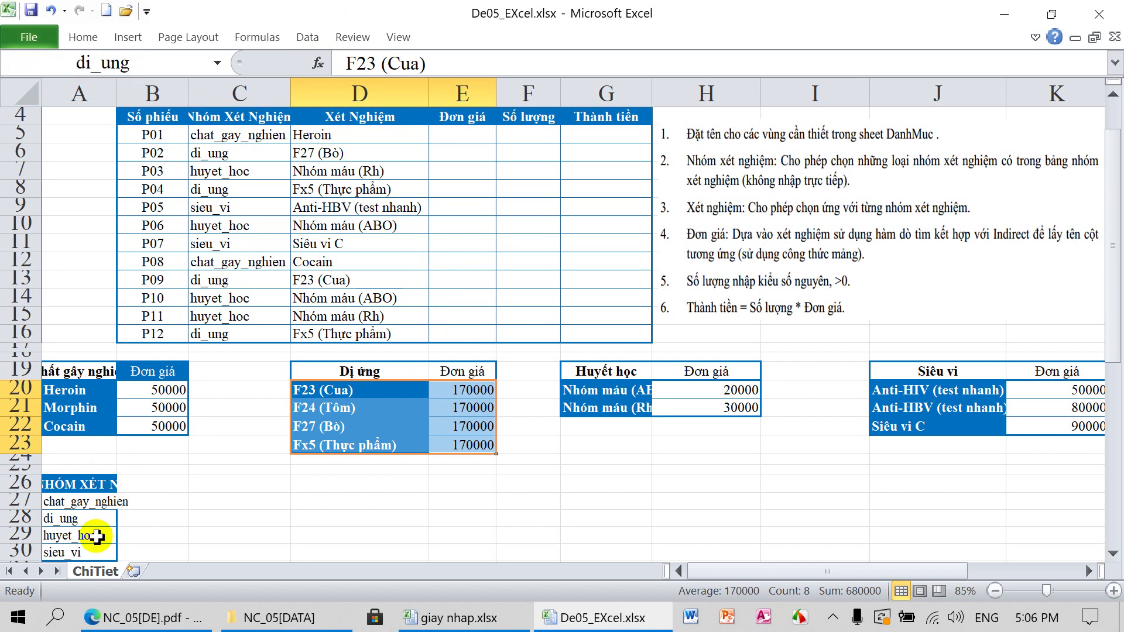
Step: Name the Huyết học price table G20:H21 huyet_hoc
click(96, 536)
drag(439, 63, 313, 64)
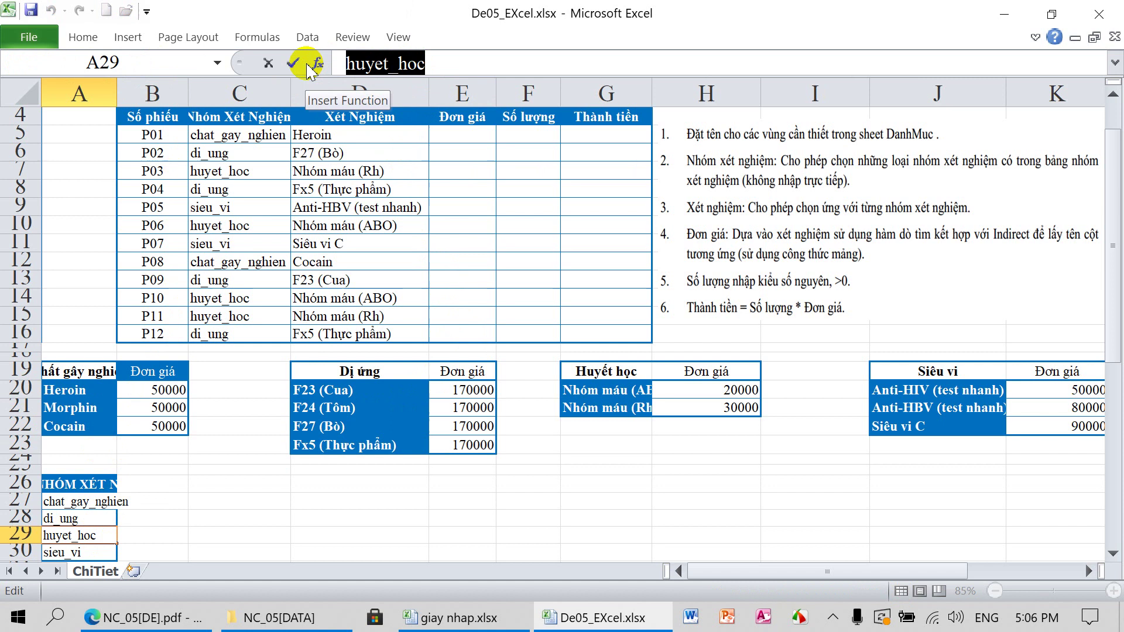
key(Escape)
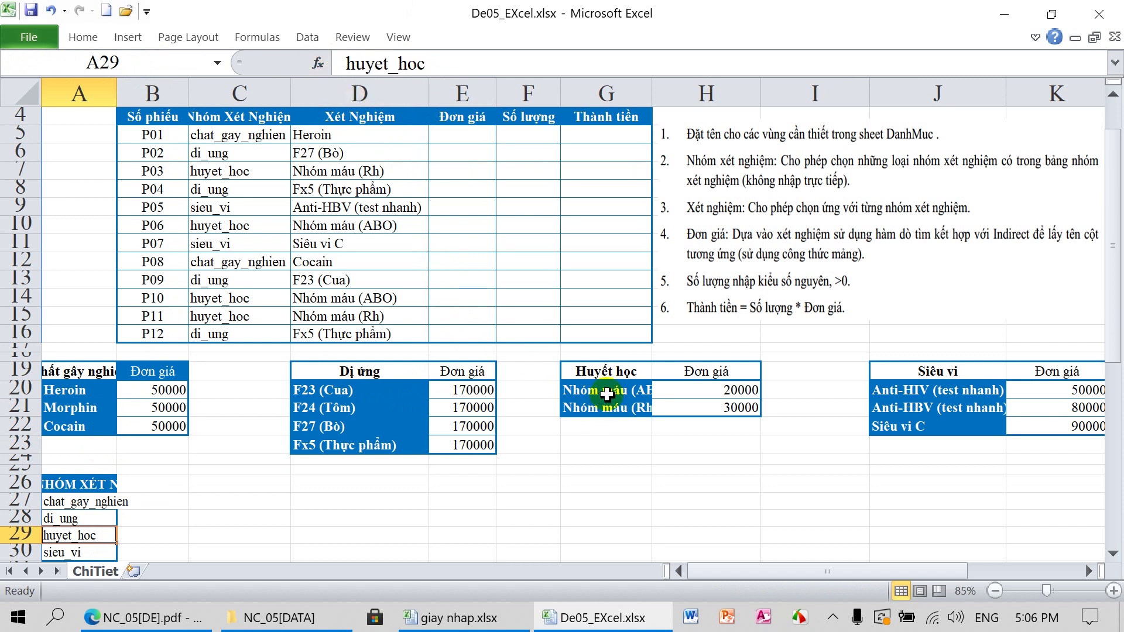
drag(594, 391, 712, 411)
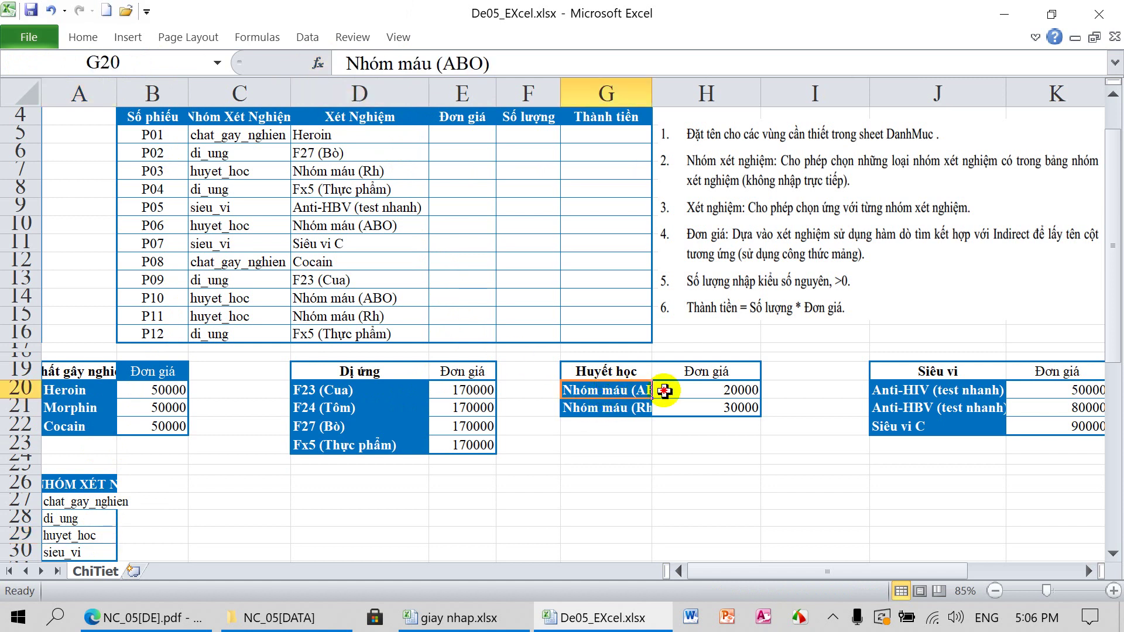
click(187, 65)
text(huyet_hoc)
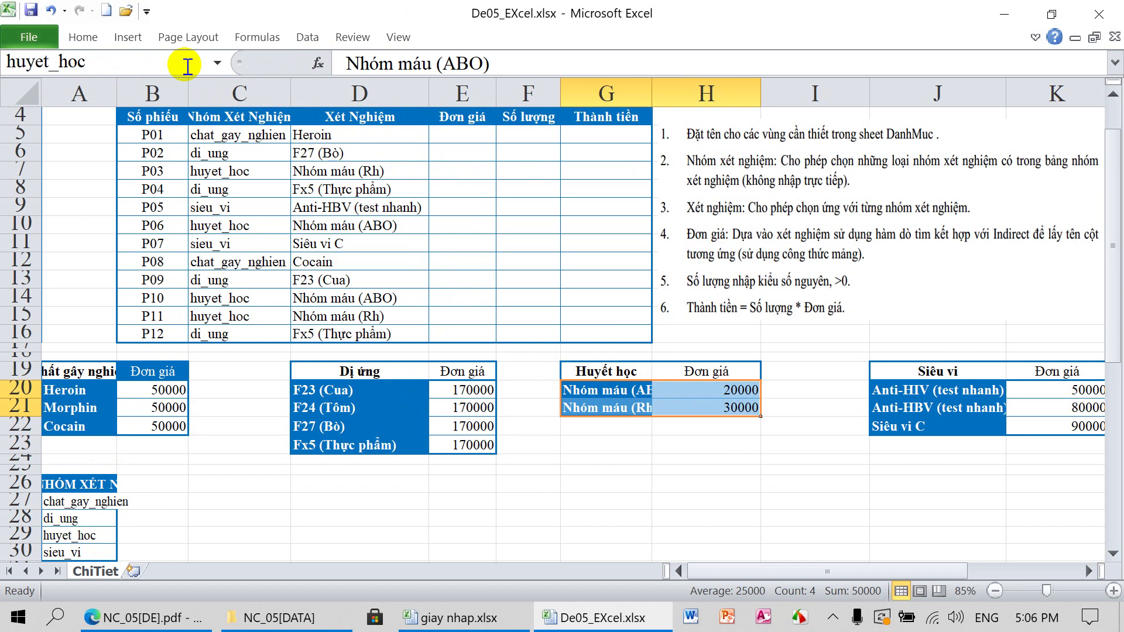
key(Return)
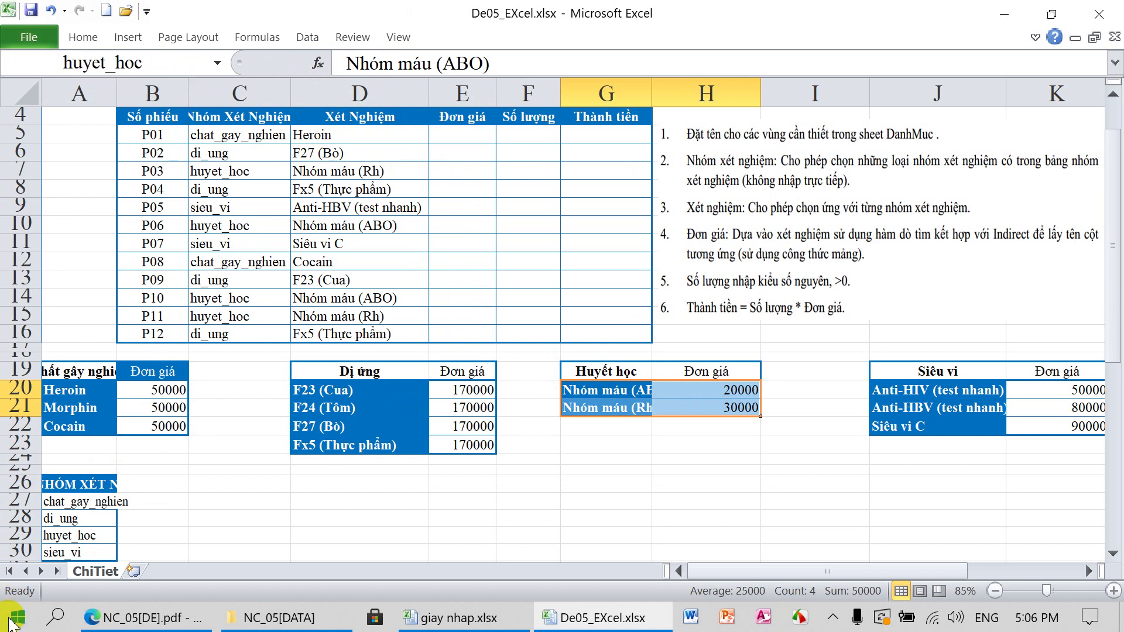
Step: Name the Siêu vi price table J20:K22 sieu_vi
click(87, 553)
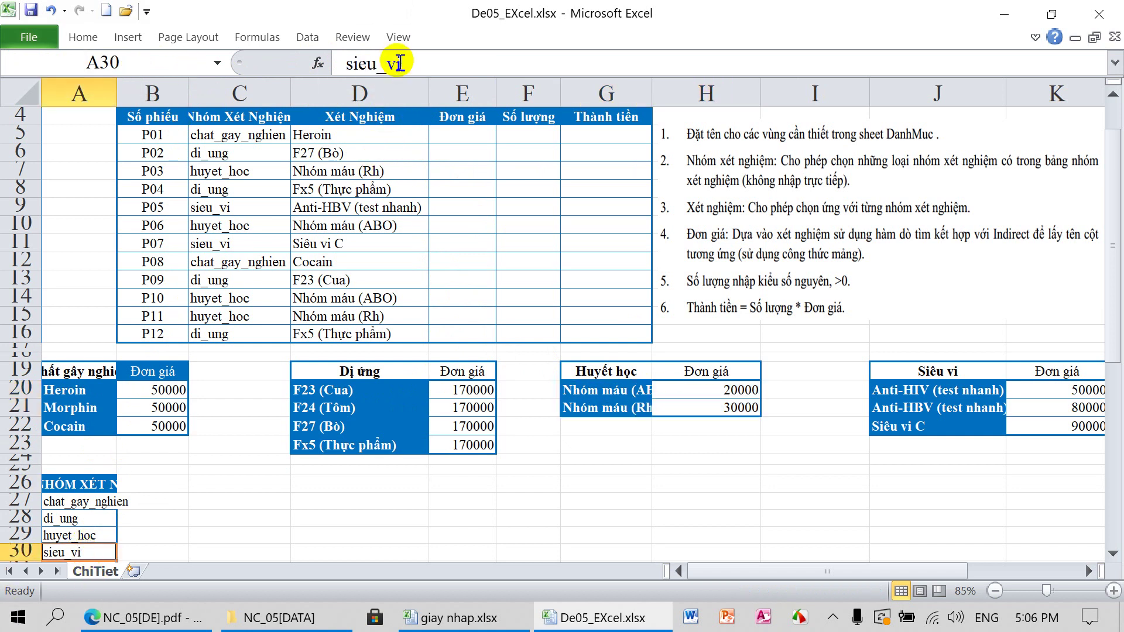
drag(421, 67, 305, 65)
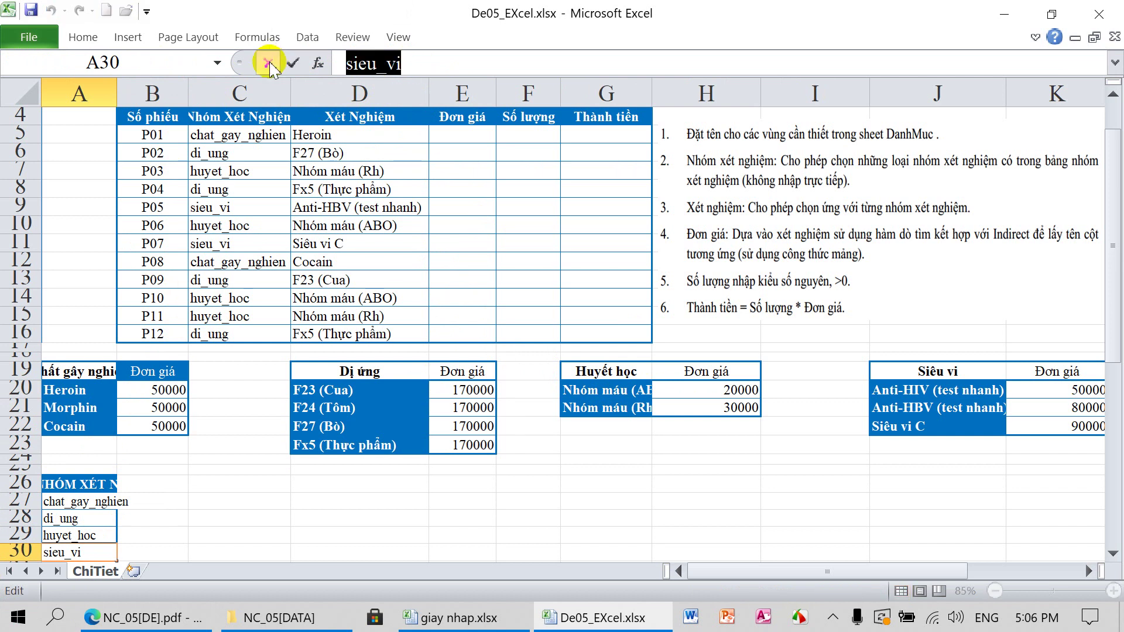
click(269, 65)
drag(956, 388, 1031, 421)
click(156, 65)
text(sieu_vi)
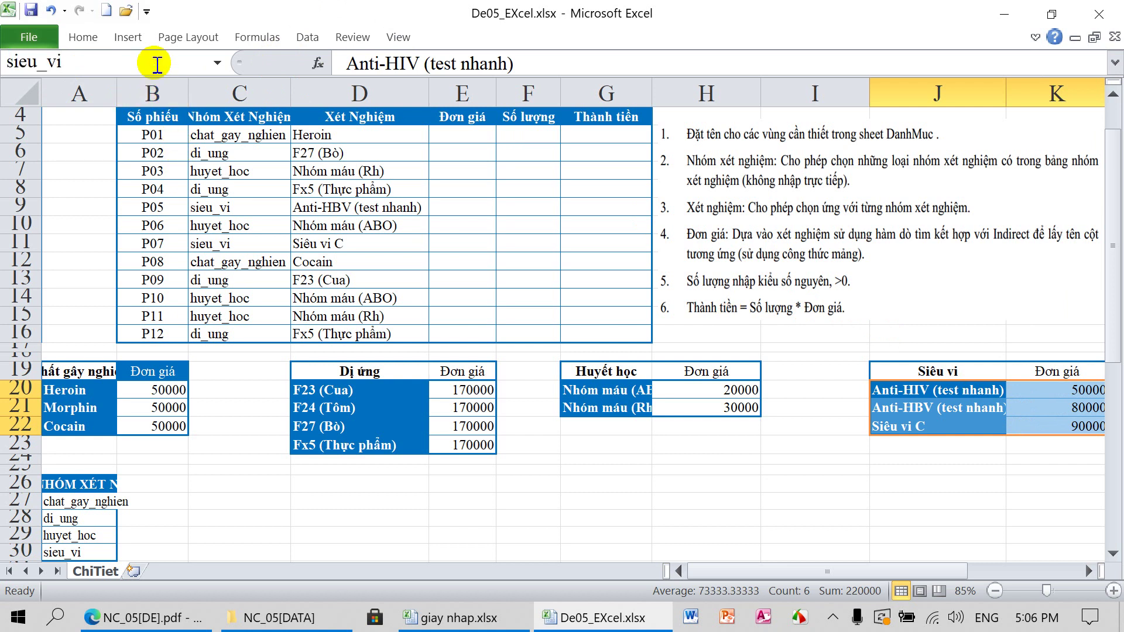
key(Return)
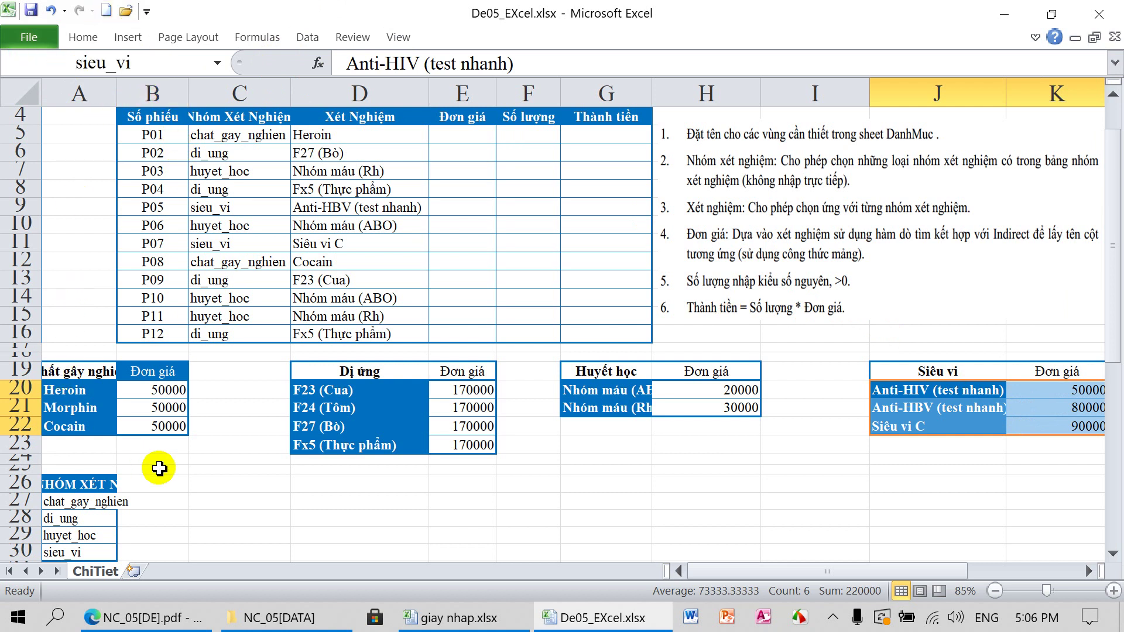
click(168, 483)
drag(88, 389, 165, 425)
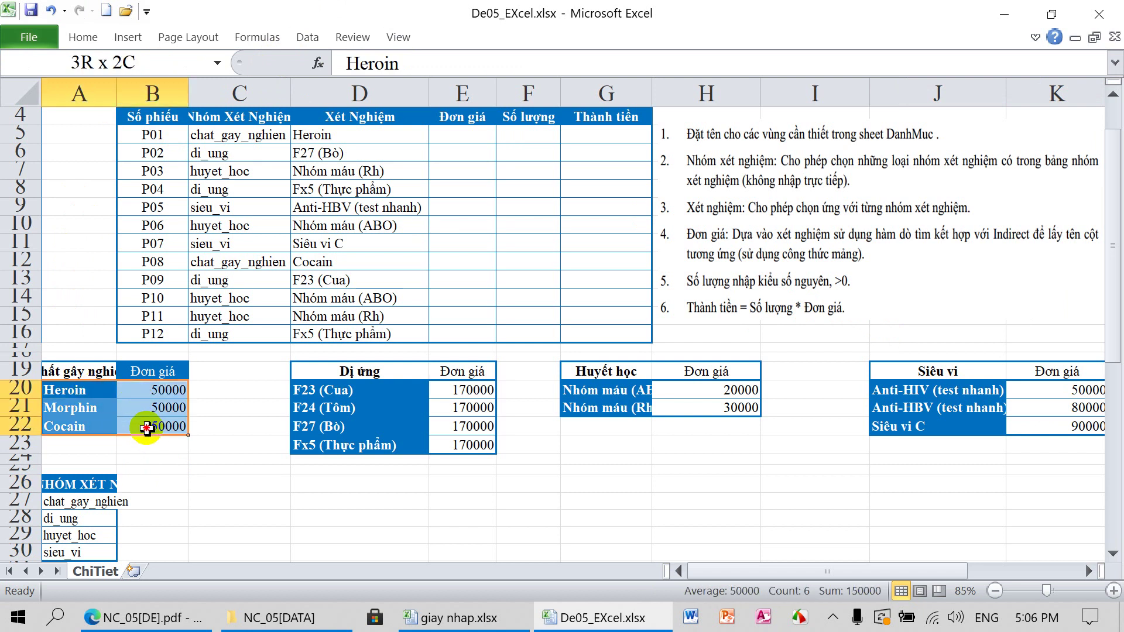
drag(355, 389, 444, 448)
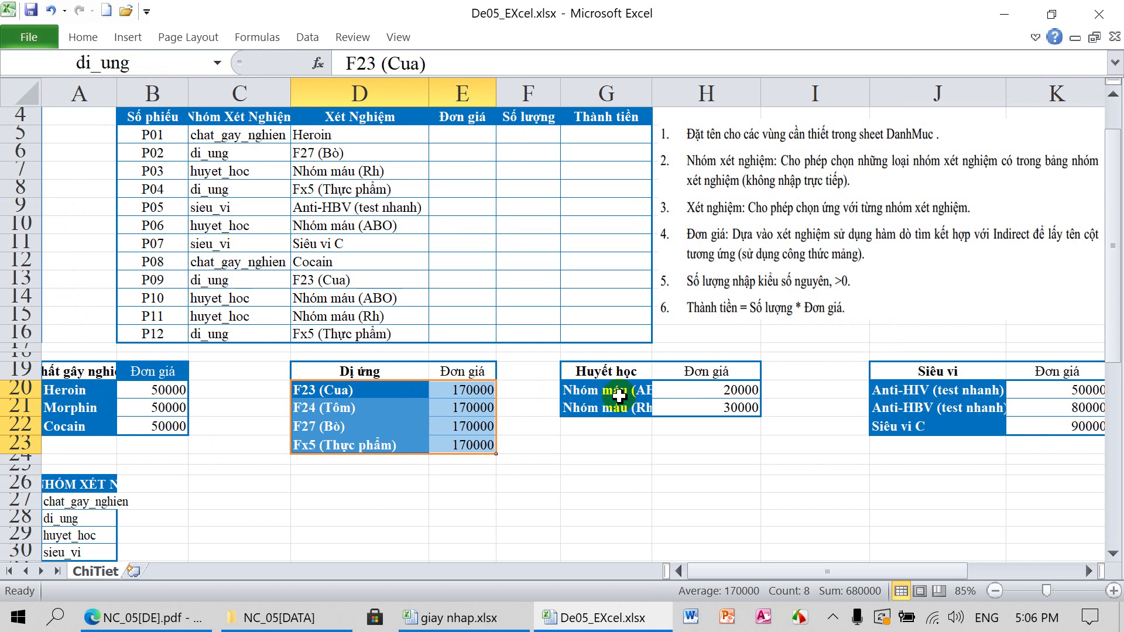
drag(622, 390, 709, 413)
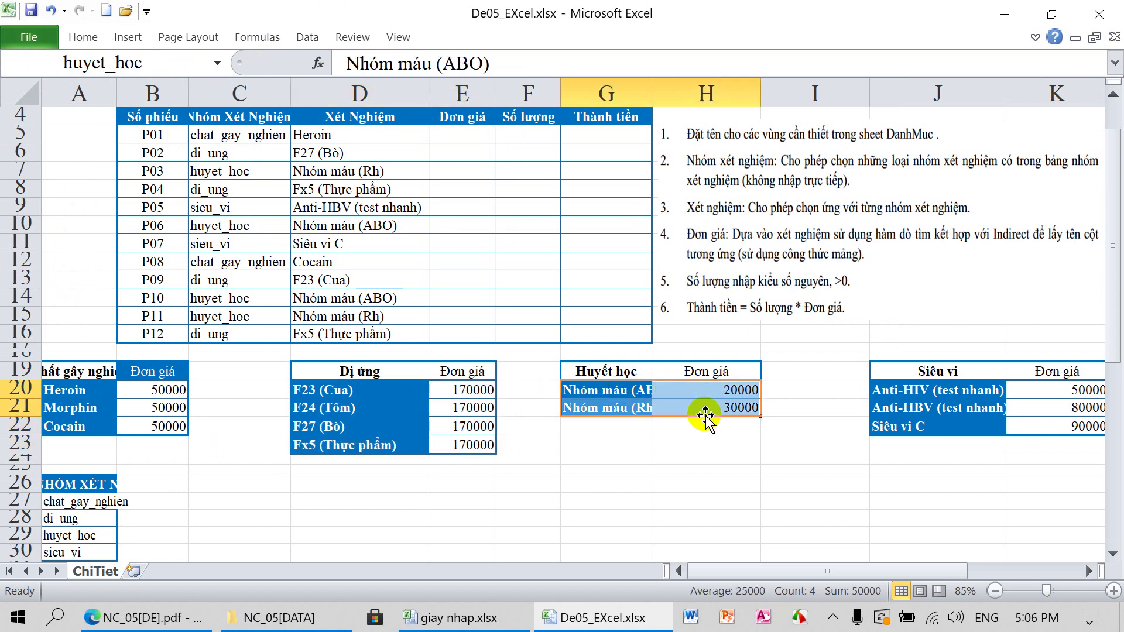
mouse_move(97, 394)
mouse_down()
mouse_move(120, 389)
mouse_move(141, 417)
mouse_up()
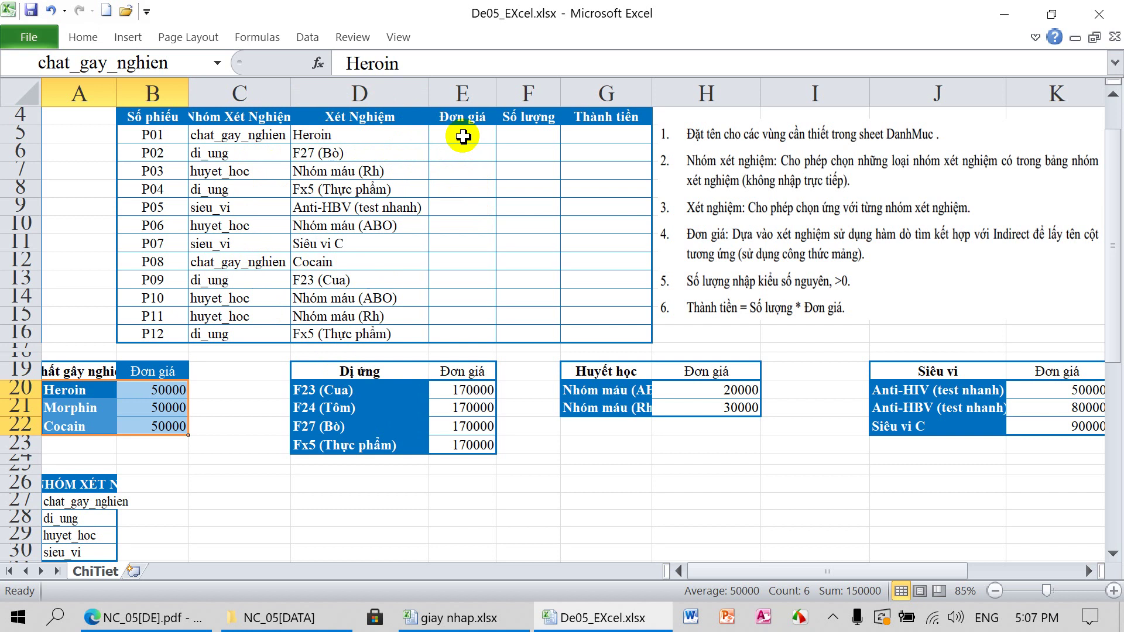
drag(462, 137, 445, 334)
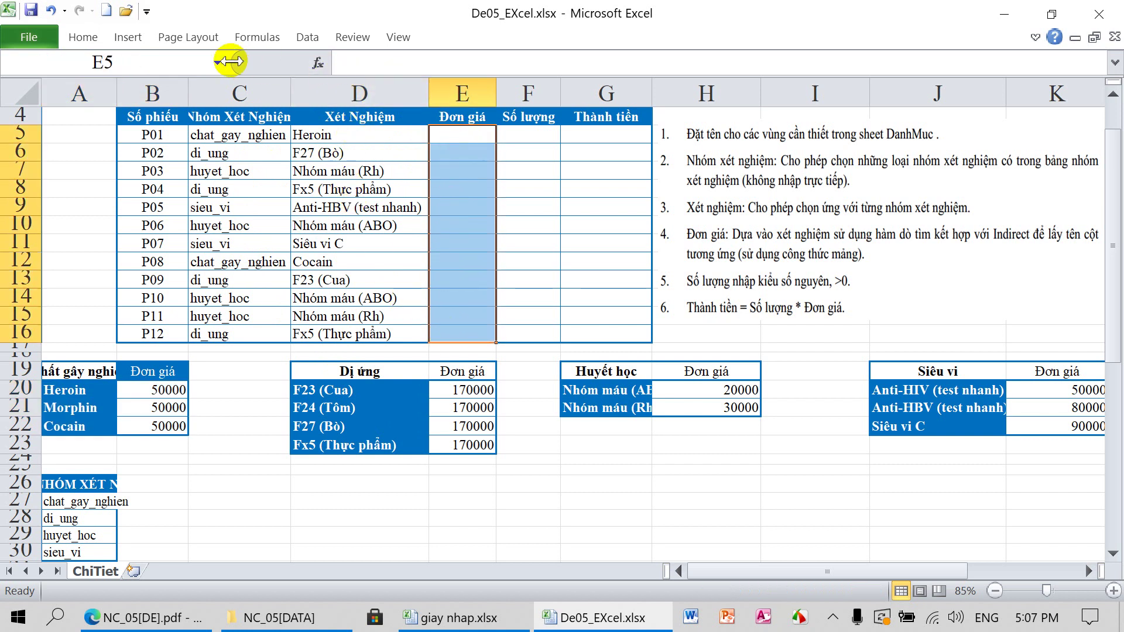
Step: Build =VLOOKUP(D5:D16,INDIRECT(C5:C16),2,0) in the formula bar for the Đơn giá cells
drag(230, 61, 102, 61)
click(268, 66)
text(=)
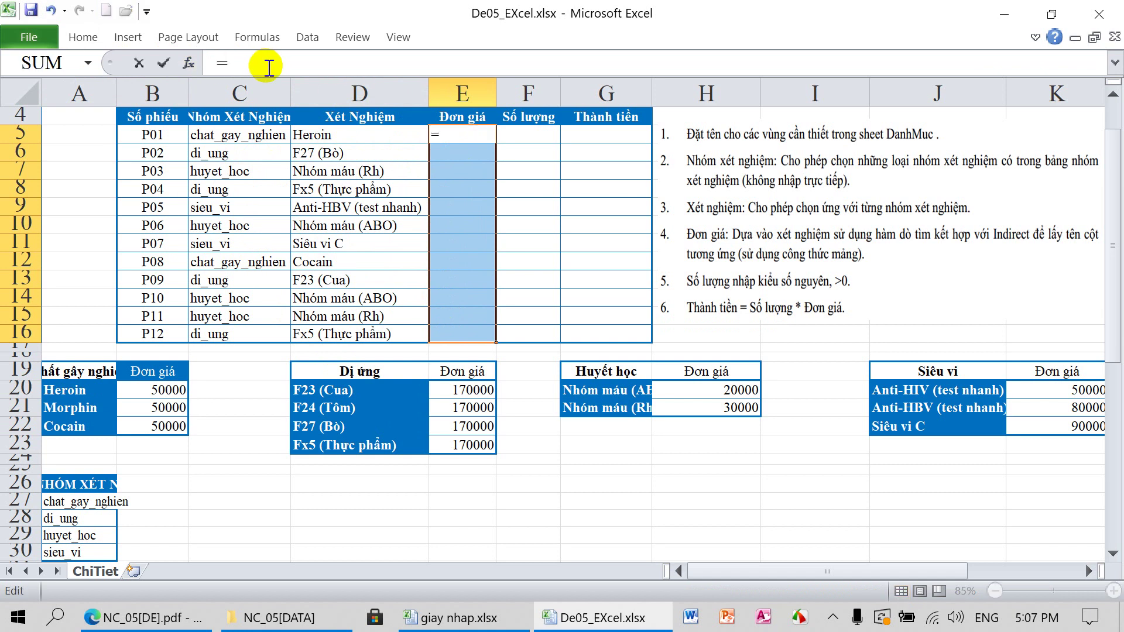
text(VLOOKUP)
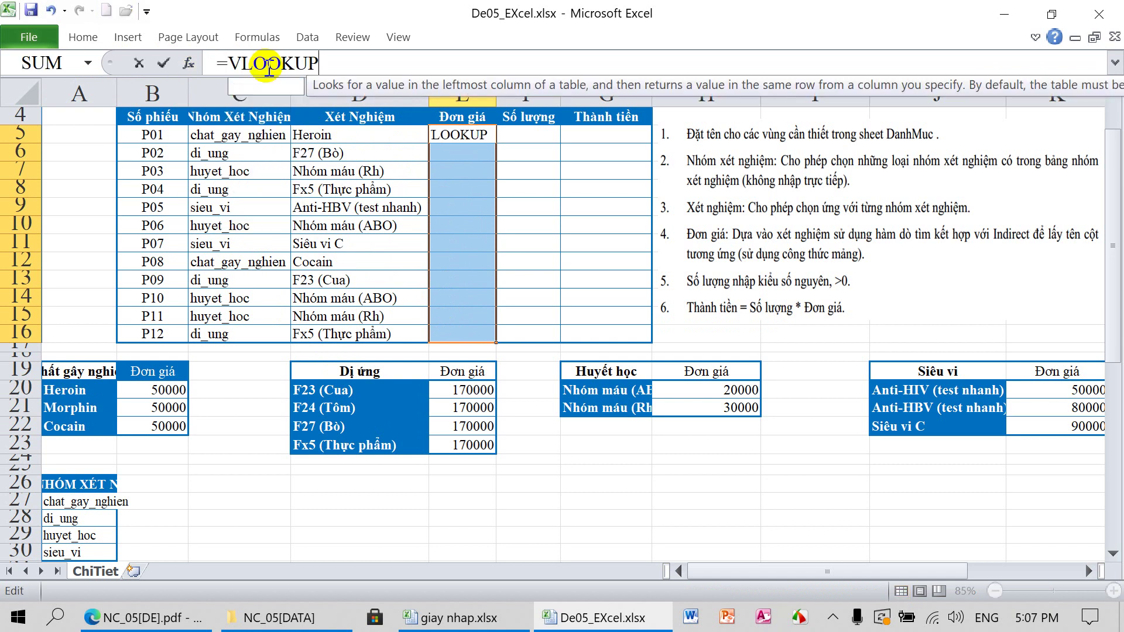
text(()
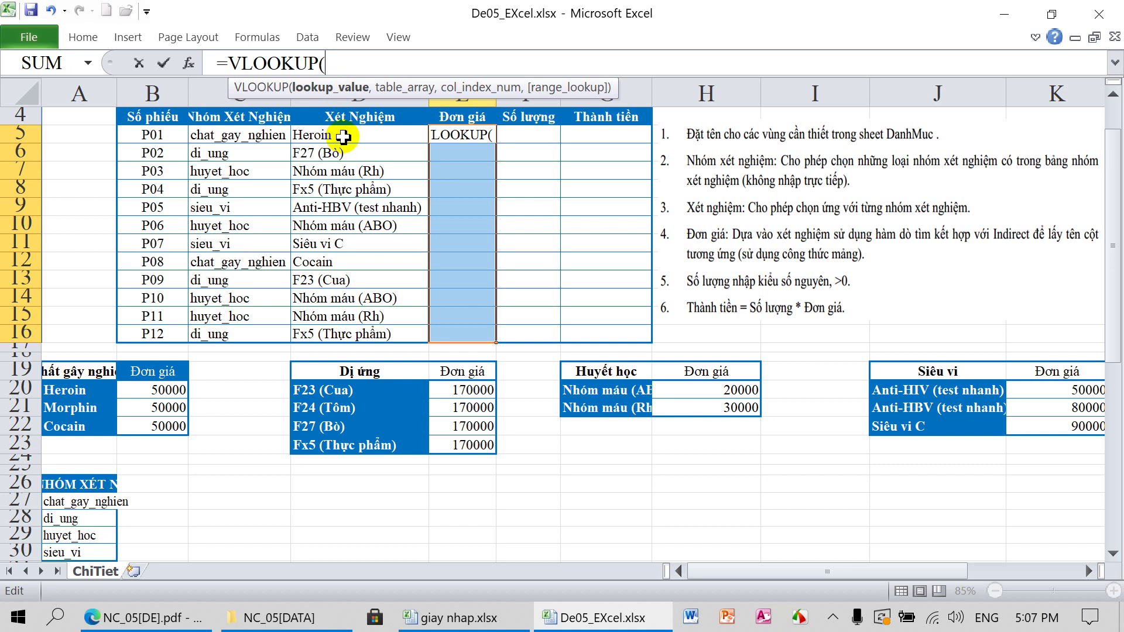
drag(343, 136, 350, 332)
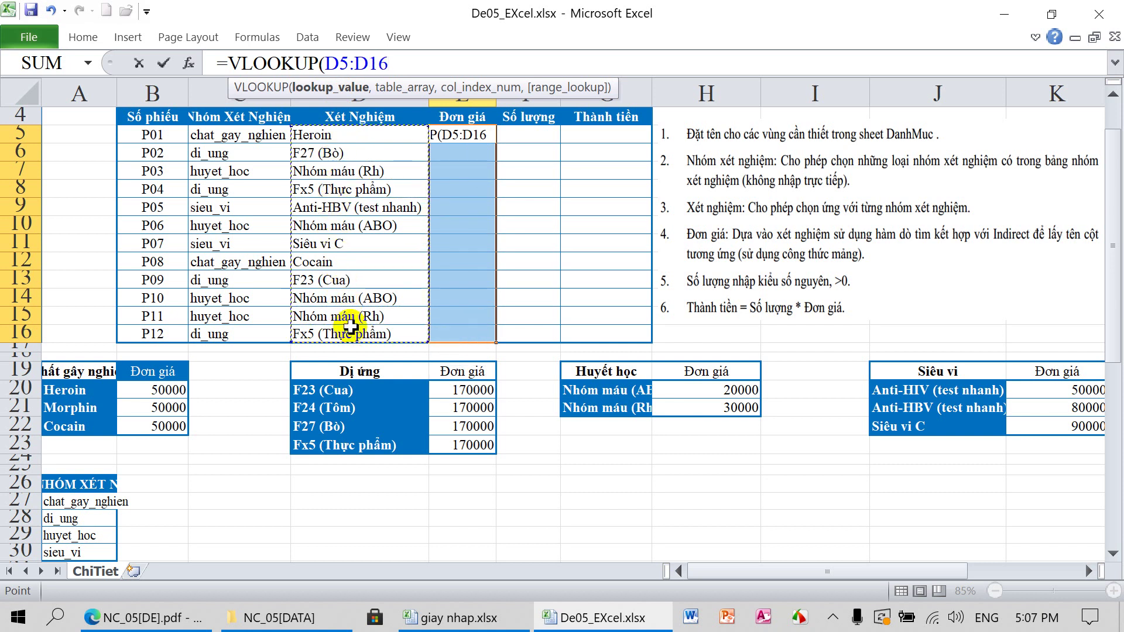
text(,)
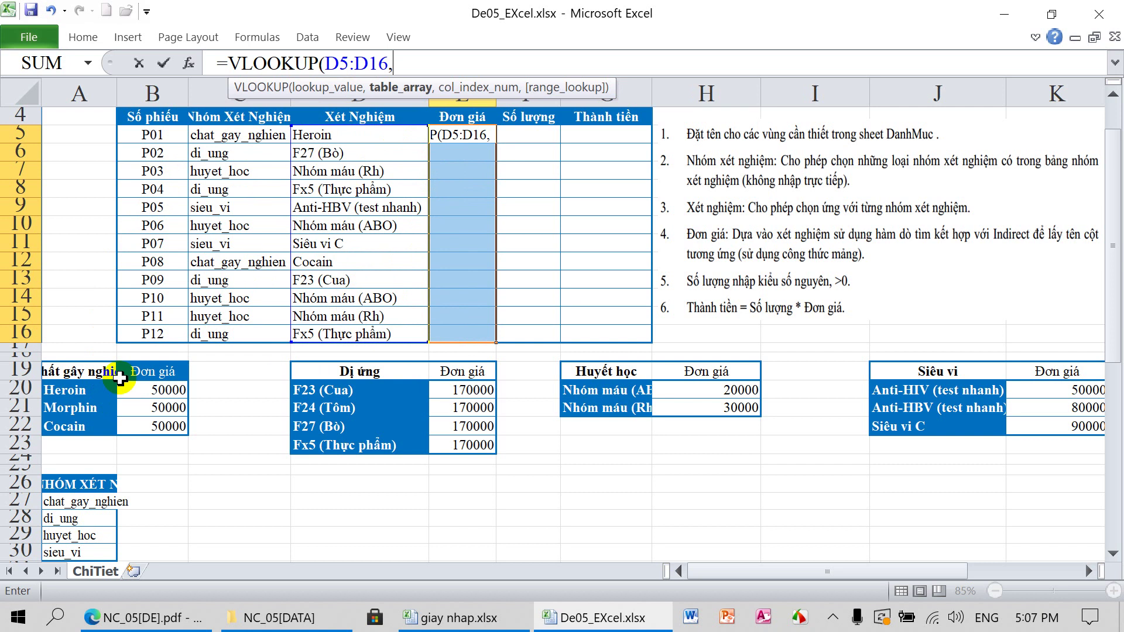
text(INDI)
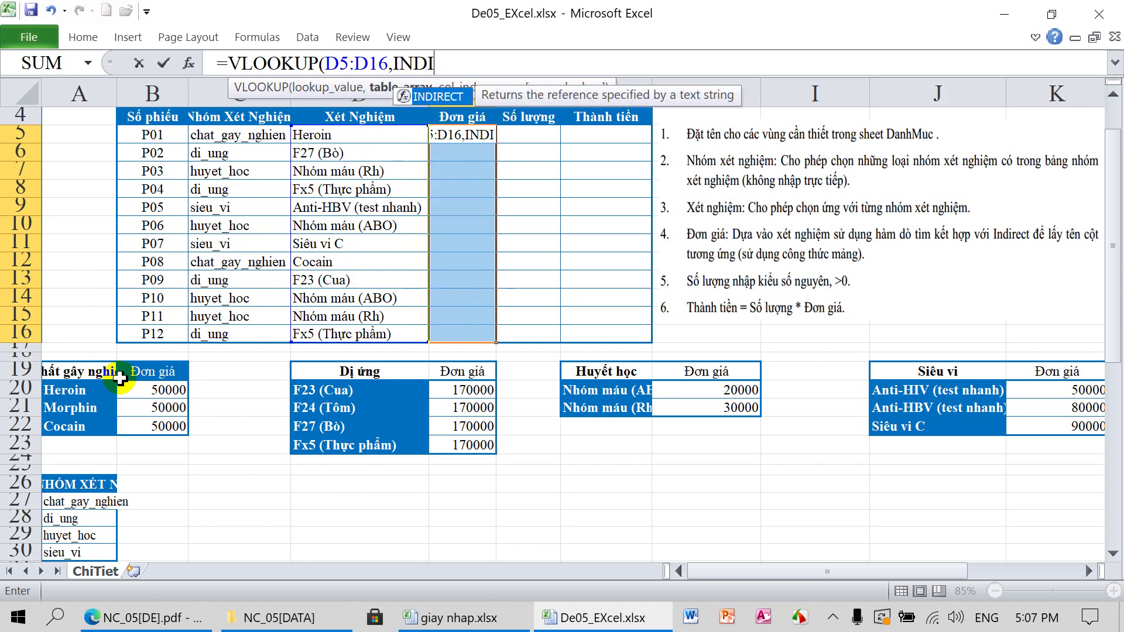
text(RECT()
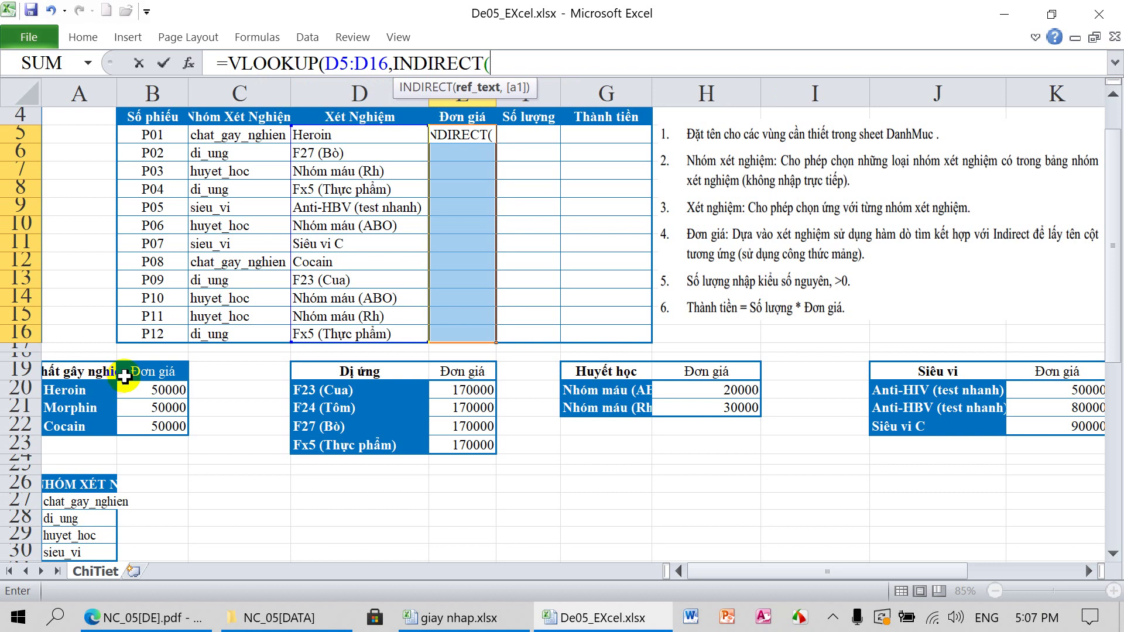
click(216, 137)
drag(216, 137, 206, 331)
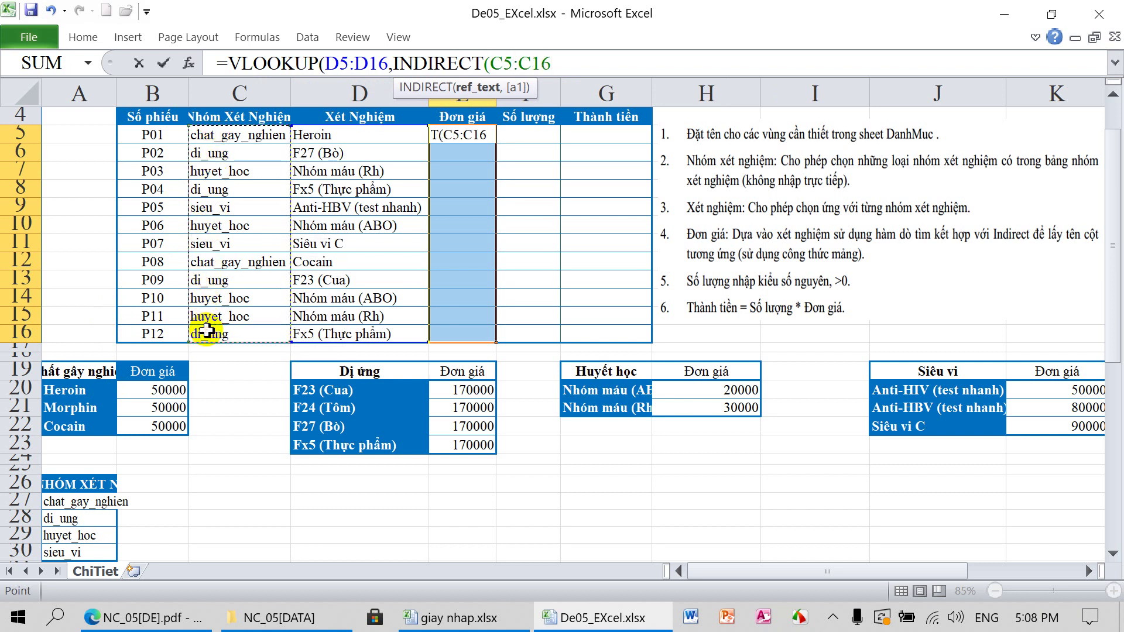
text(),)
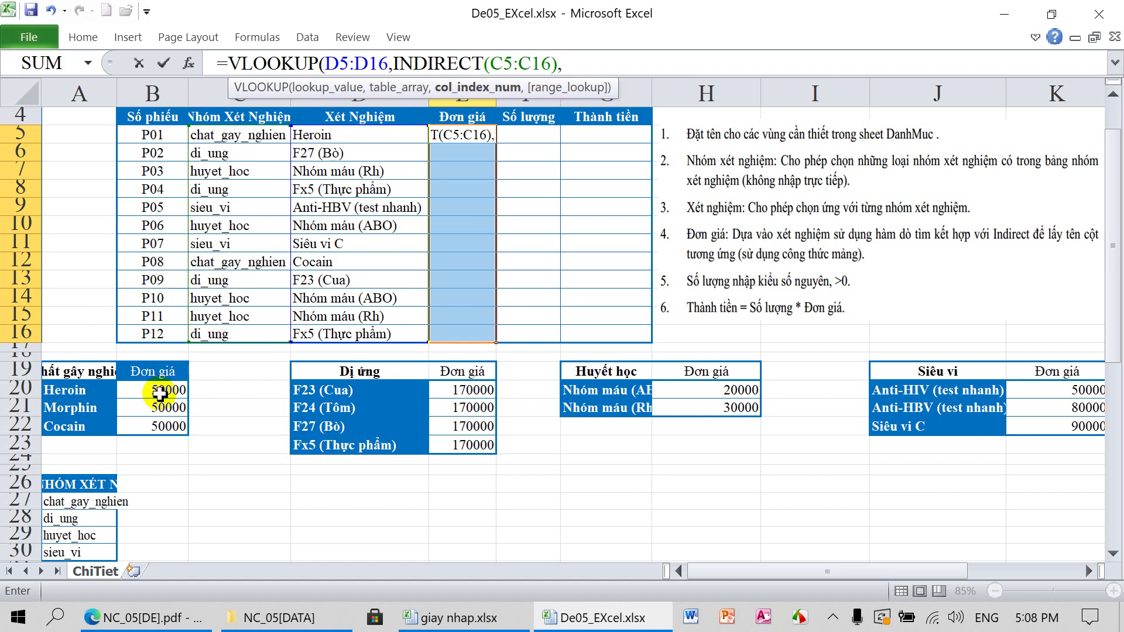
click(80, 397)
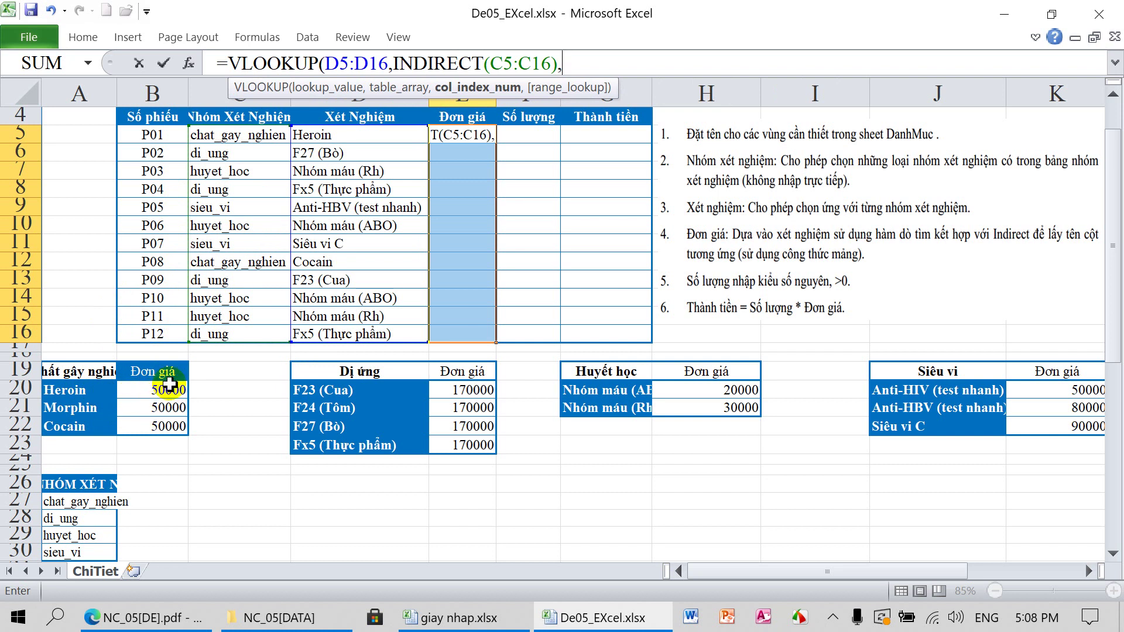
text(2,0)
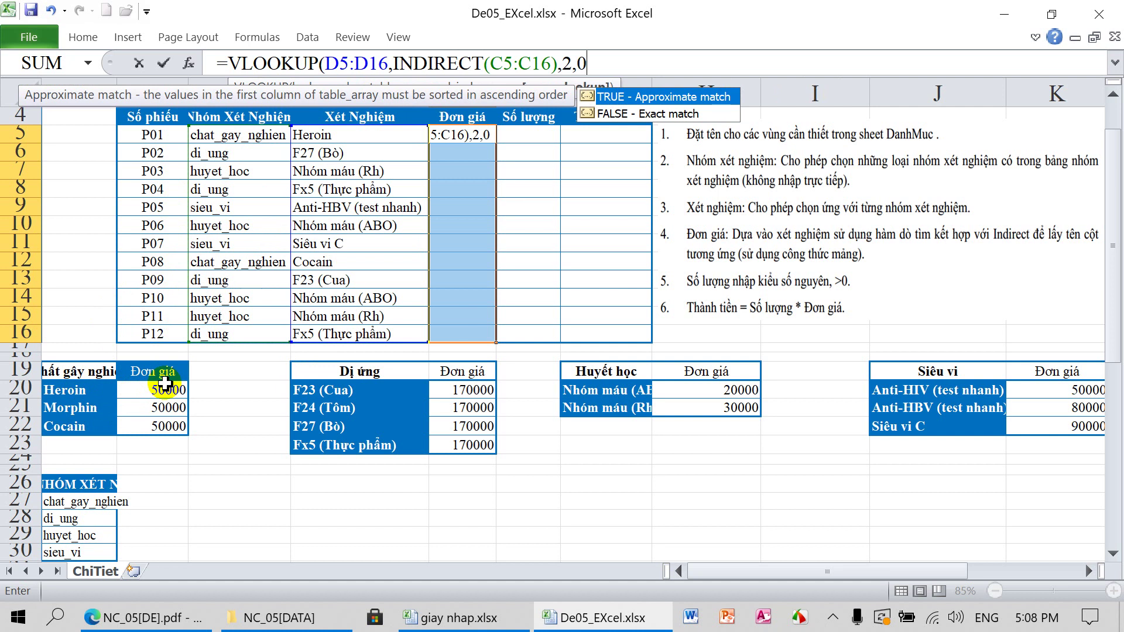
text())
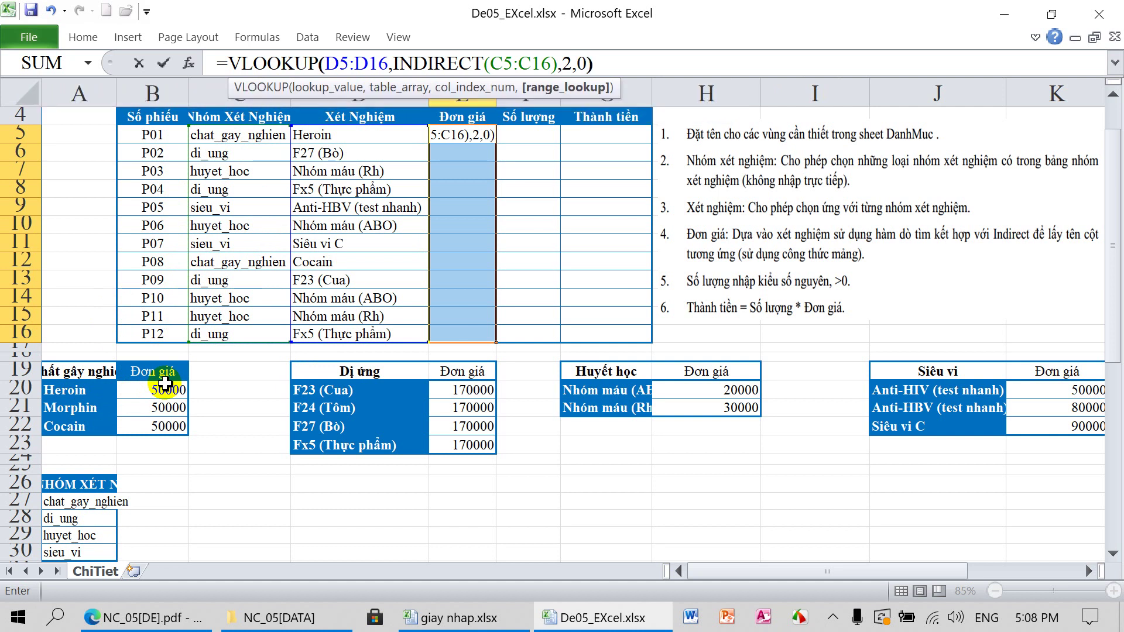
Step: Check the lookup arguments and enter the formula as an array formula with Ctrl+Shift+Enter
click(333, 63)
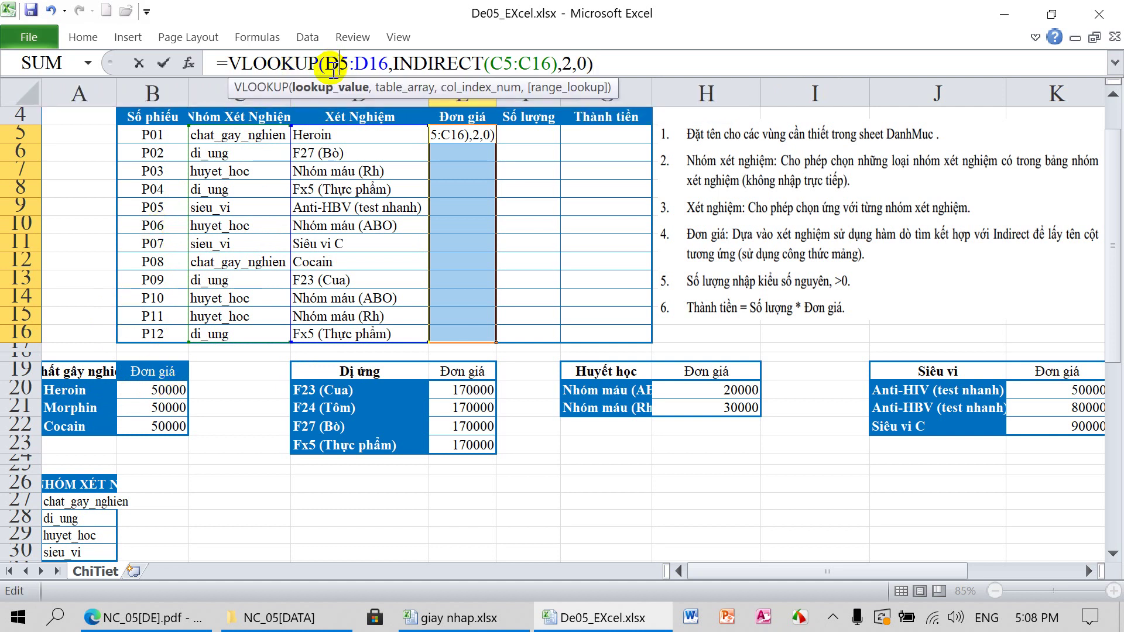
click(329, 88)
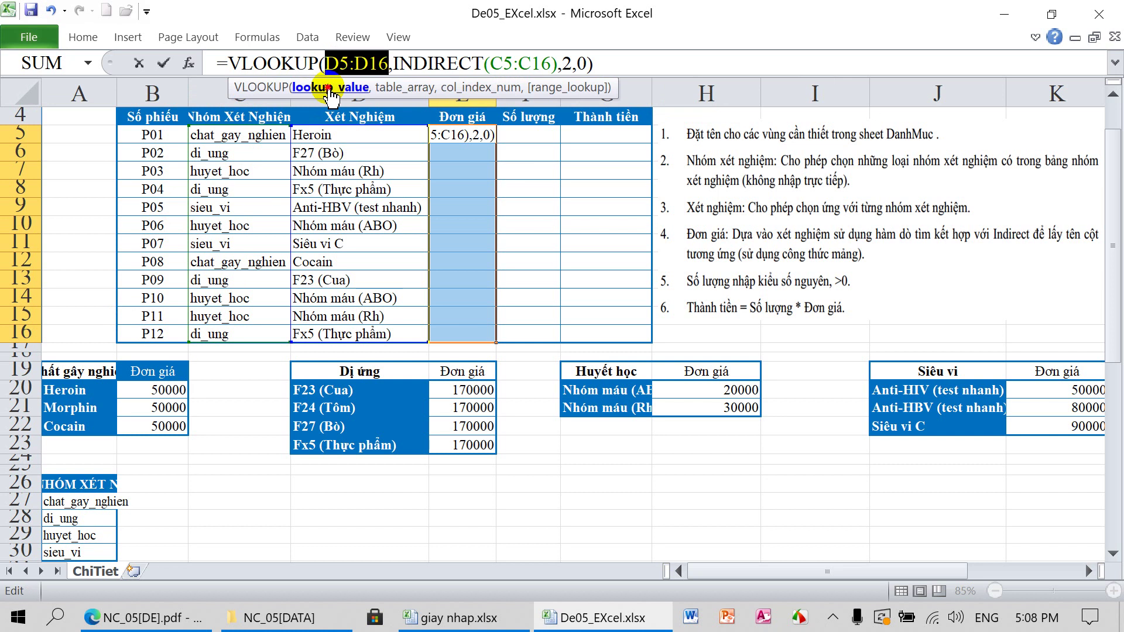
click(396, 88)
click(469, 87)
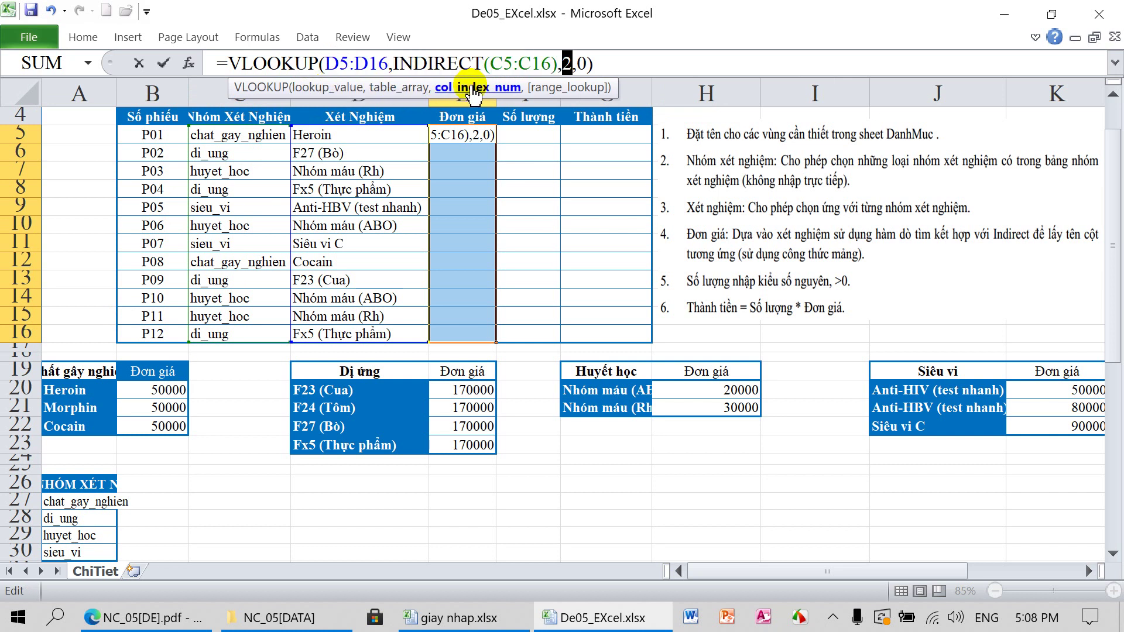
click(562, 87)
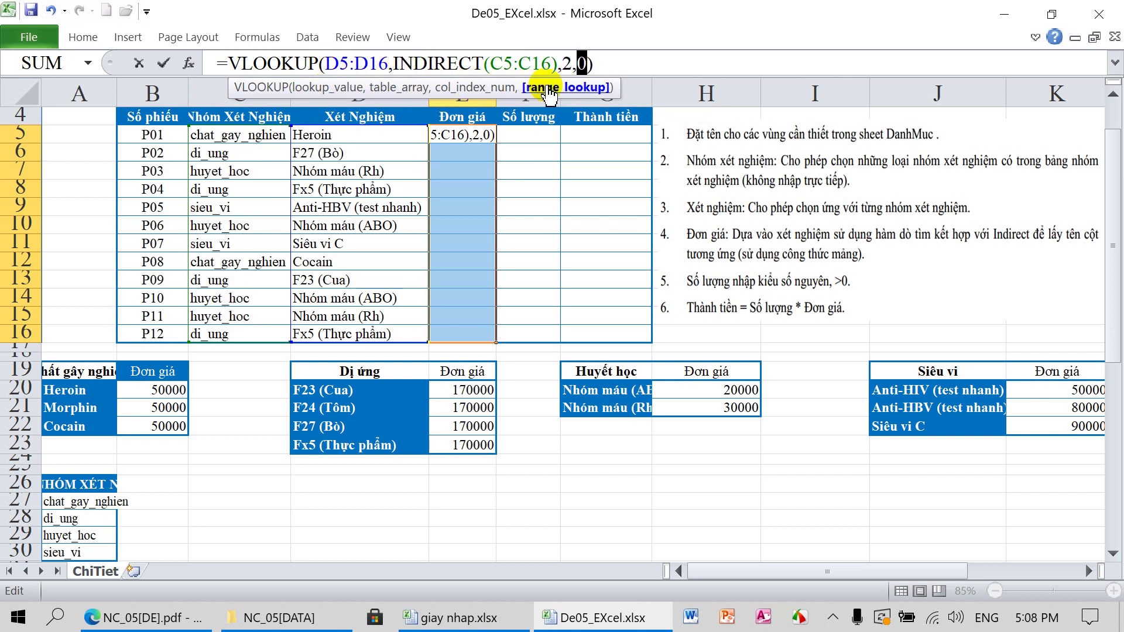
click(629, 60)
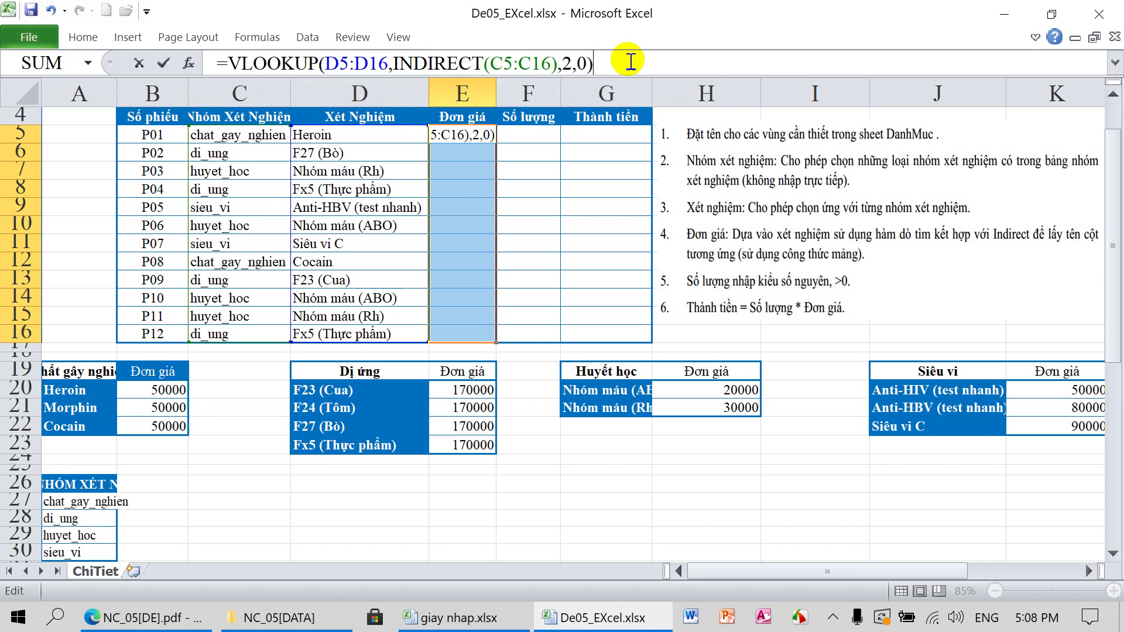
key(ctrl+shift+Return)
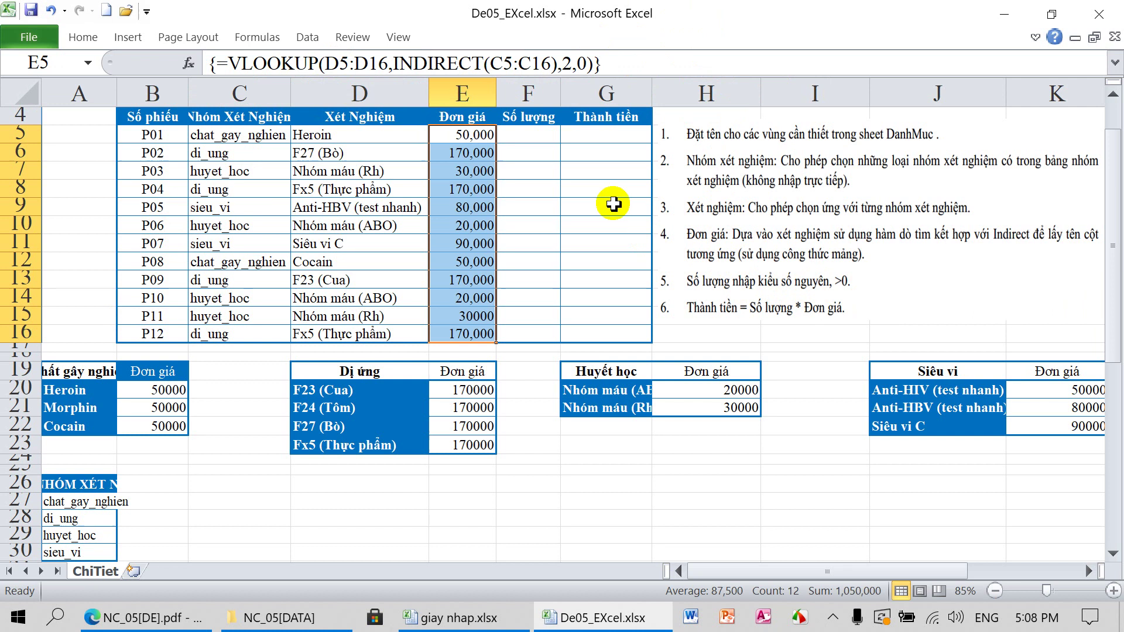
drag(536, 137, 530, 337)
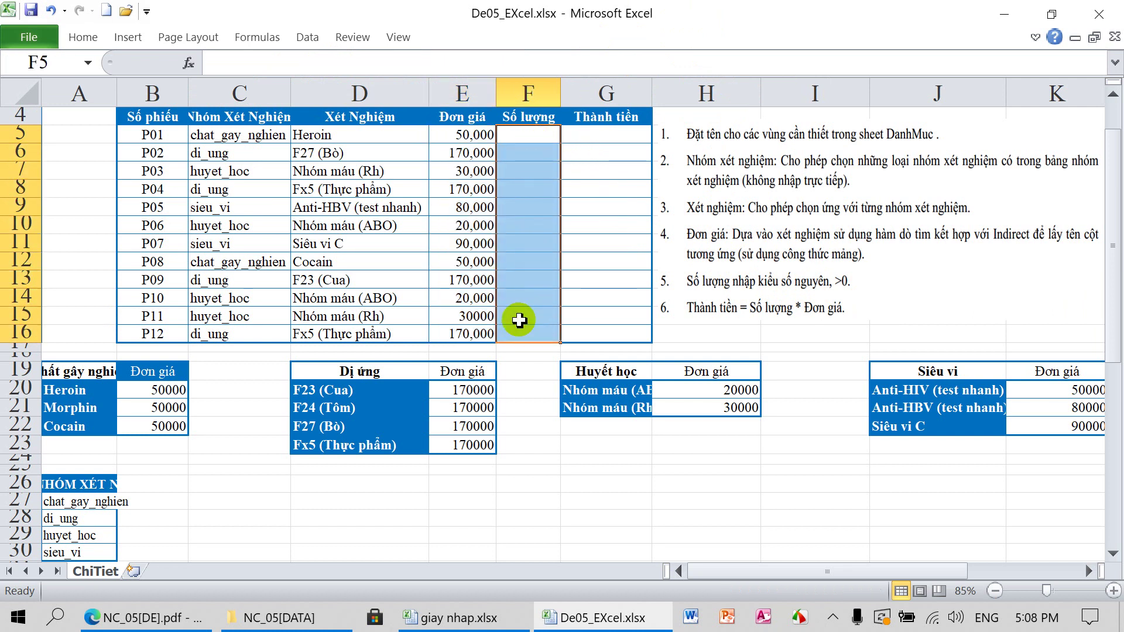
Step: Restrict quantity cells F5:F16 to whole numbers greater than 0
click(307, 37)
click(693, 73)
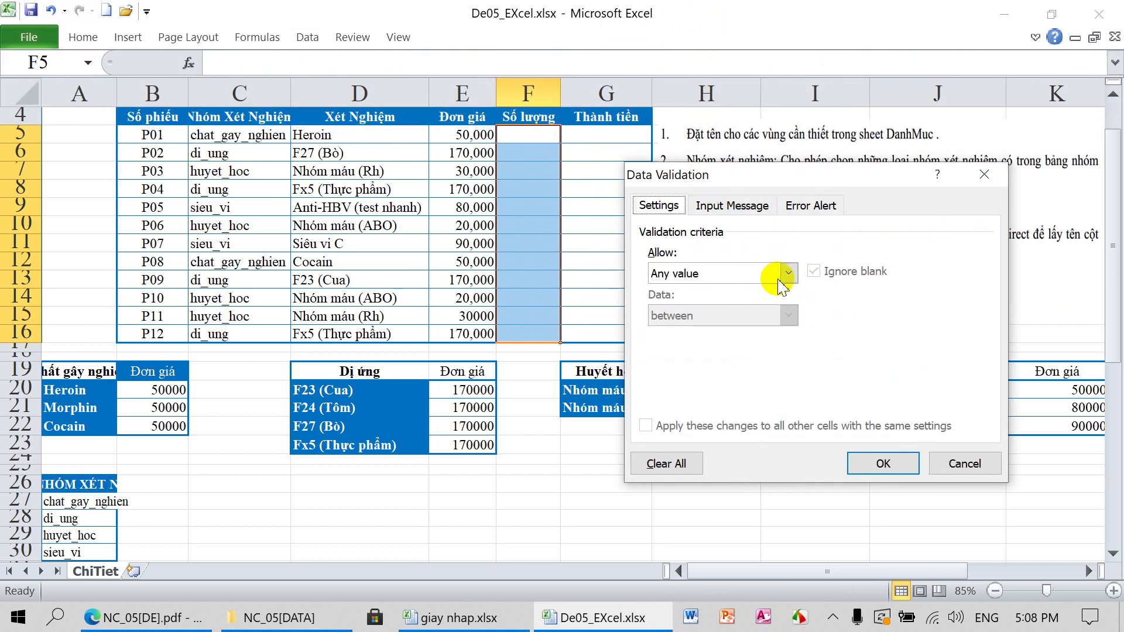
click(787, 274)
click(732, 305)
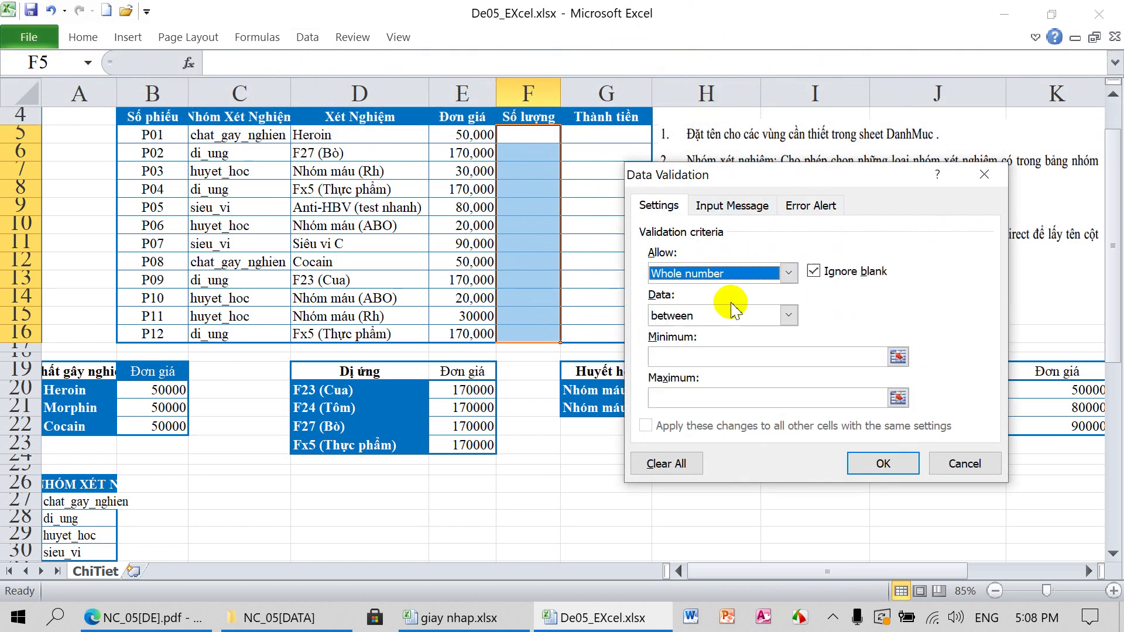
click(789, 316)
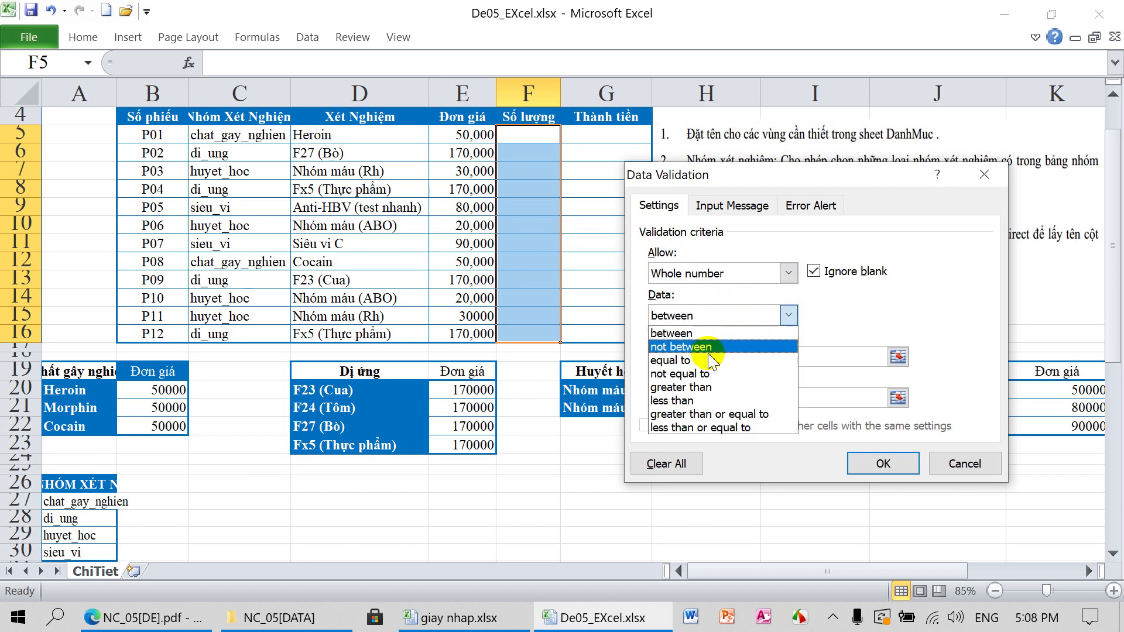
click(697, 387)
click(687, 358)
text(0)
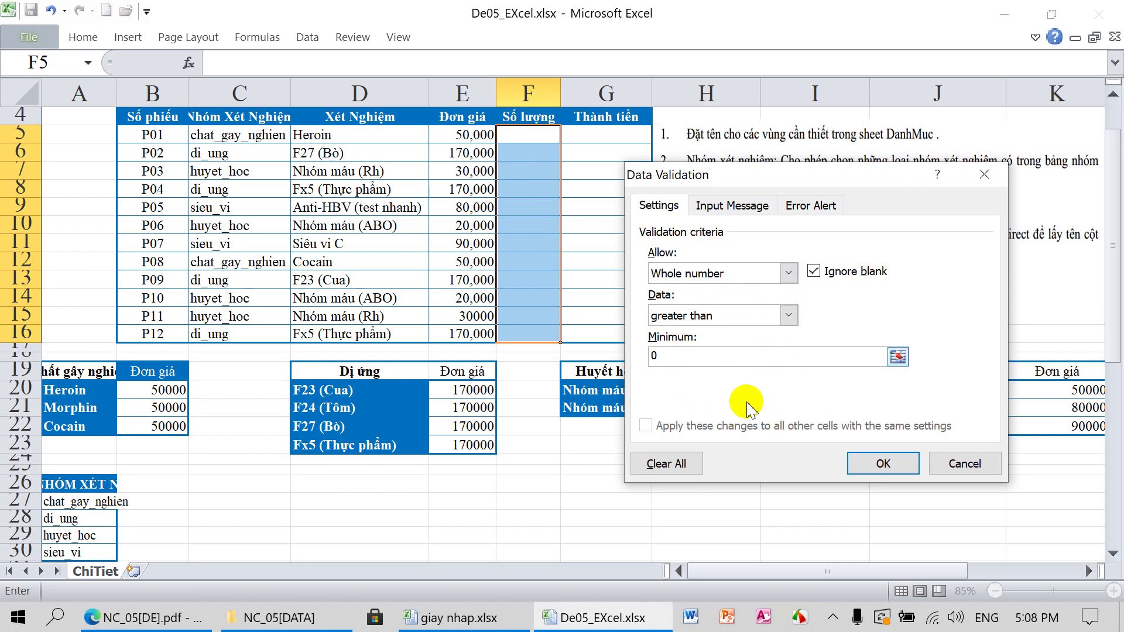
click(882, 463)
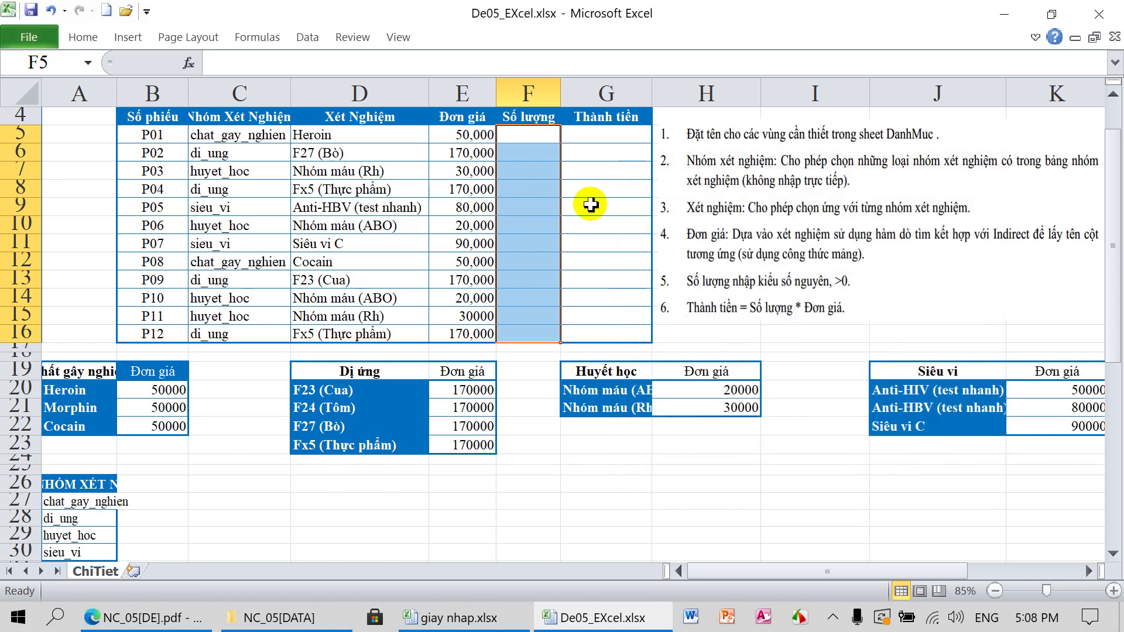
click(532, 136)
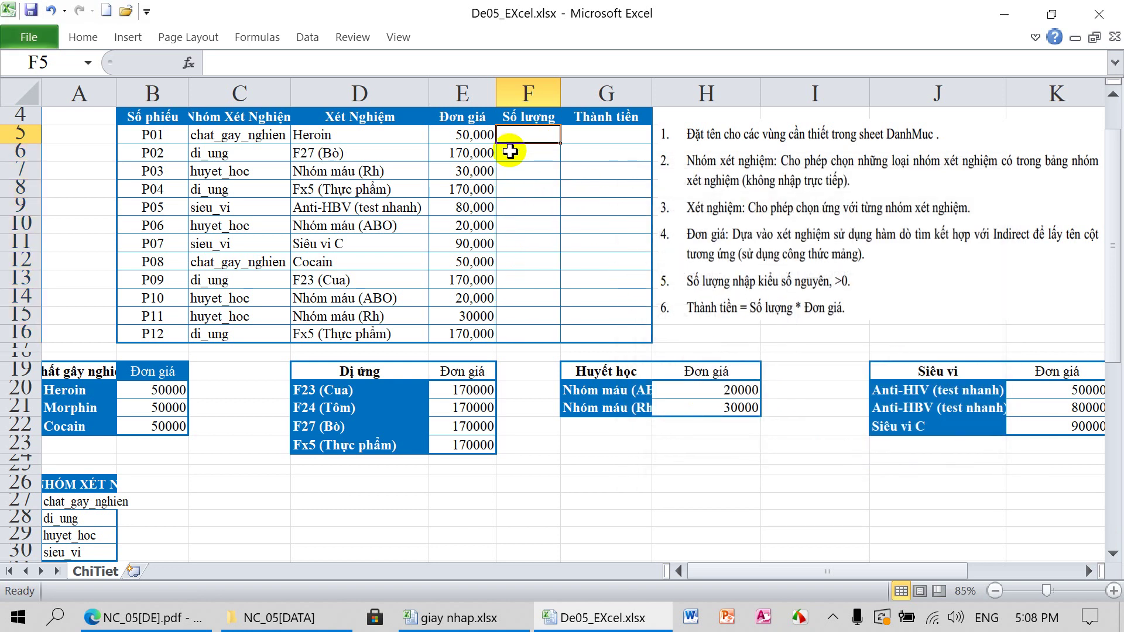
Step: Enter quantities 5, 6, 8, 9, 5 and 4 into F5 through F10
text(5)
key(Return)
text(6)
key(Return)
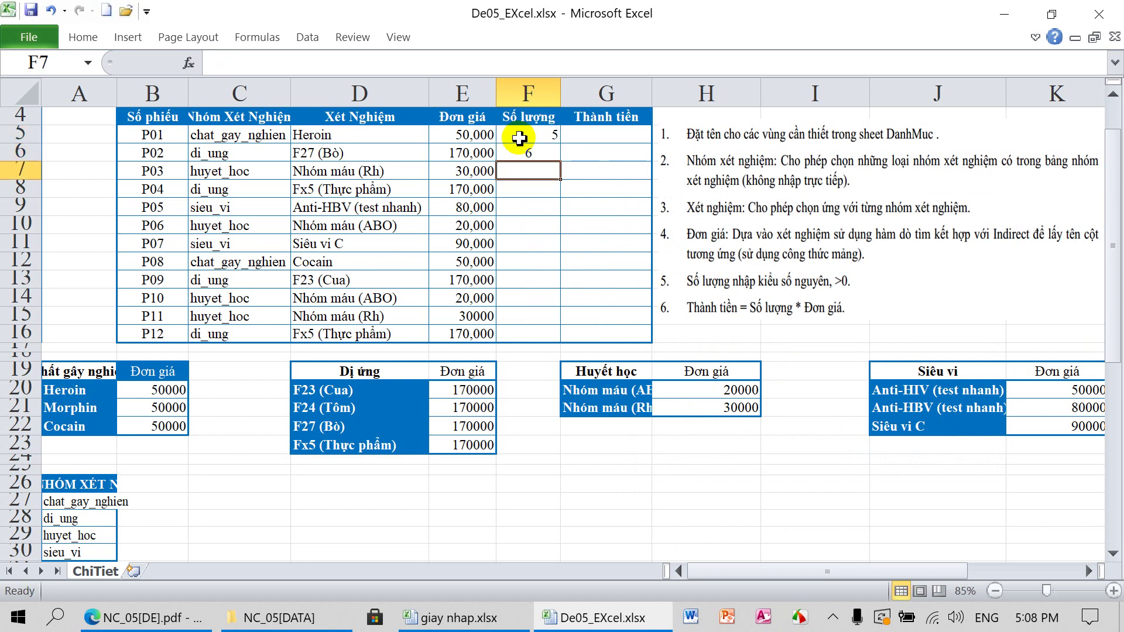
text(8)
key(Return)
text(9)
key(Return)
text(5)
key(Return)
text(4)
key(Return)
Step: Enter quantities 7, 8, 9, 3, 68 and 9 into F11 through F16
text(7)
key(Return)
text(8)
key(Return)
text(9)
key(Return)
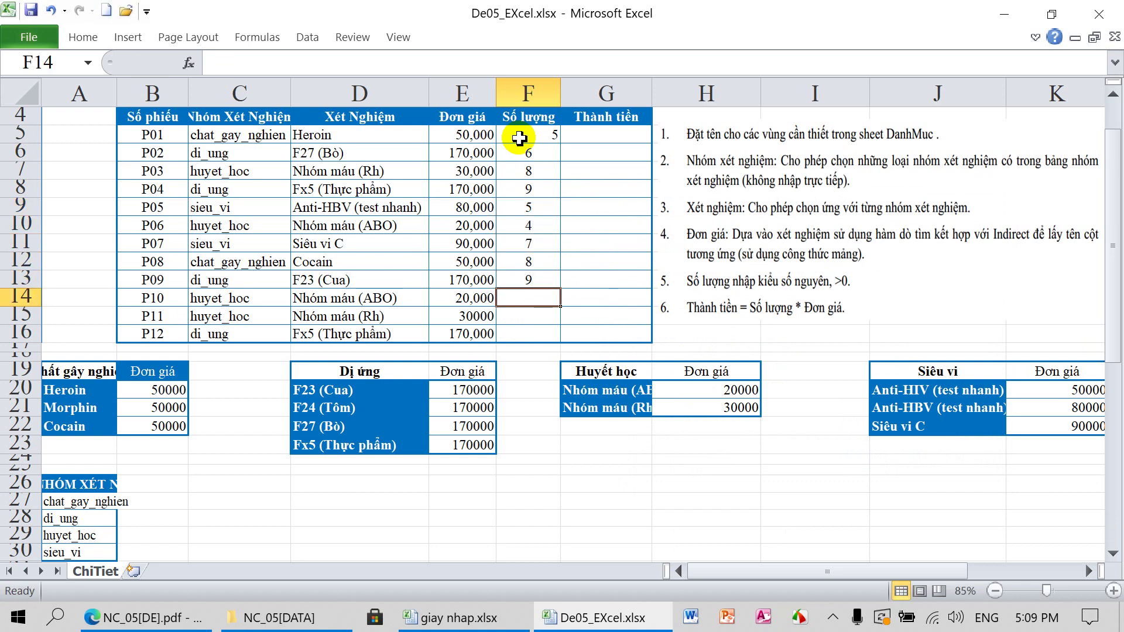
text(3)
key(Return)
text(67)
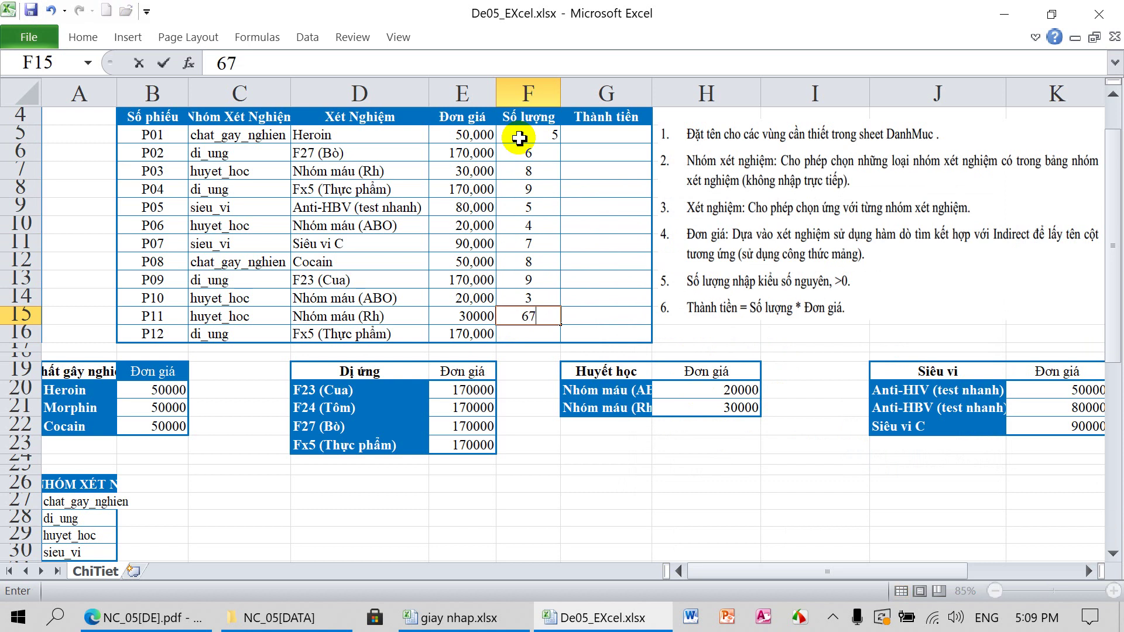
text(8)
key(Return)
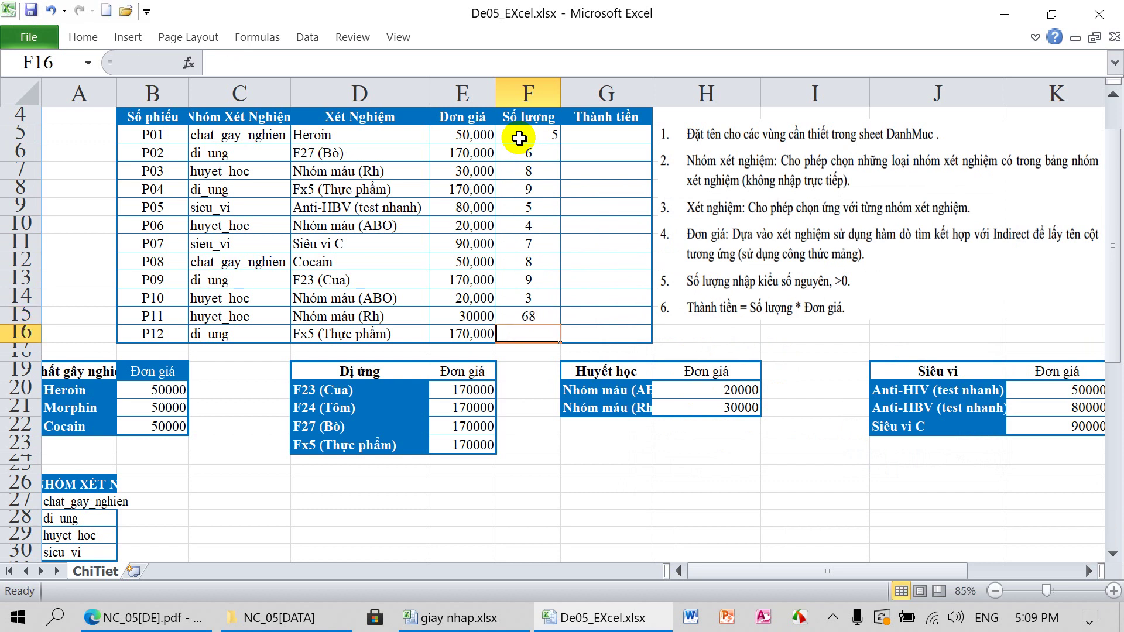
text(9)
key(Return)
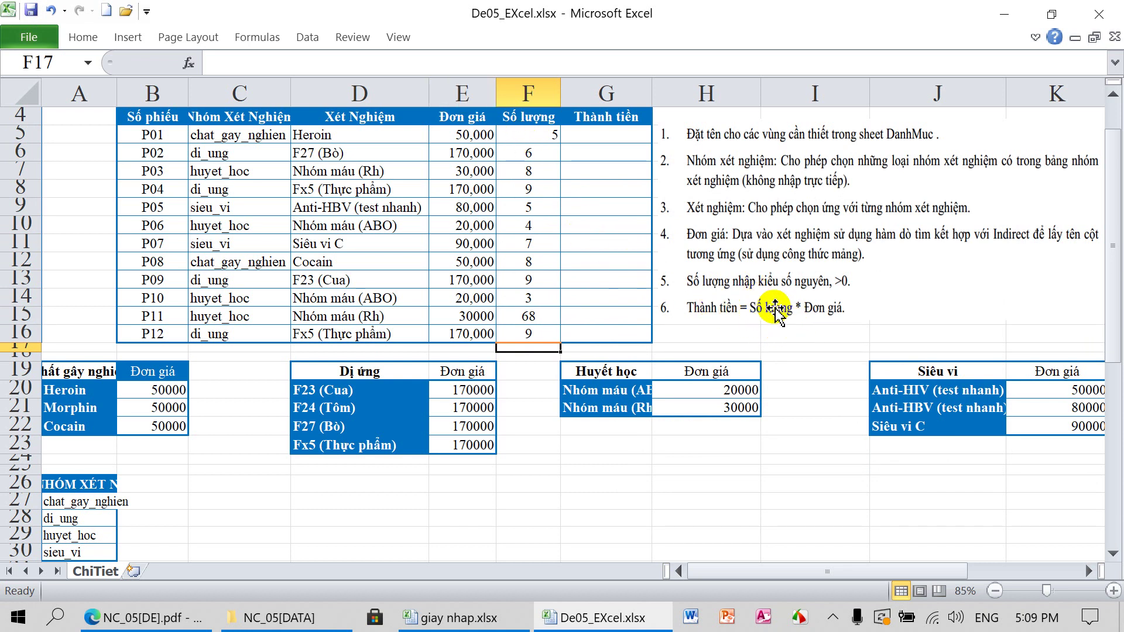
Step: Enter =F5*E5 in G5 and fill the formula down to G16
click(607, 136)
click(532, 151)
click(599, 137)
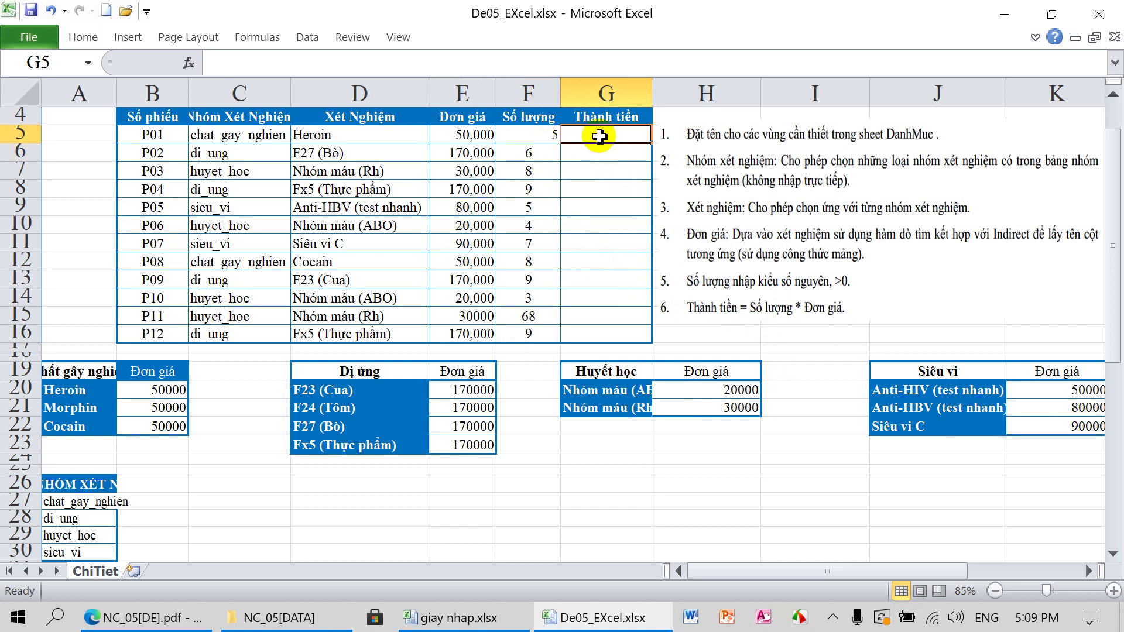
text(=)
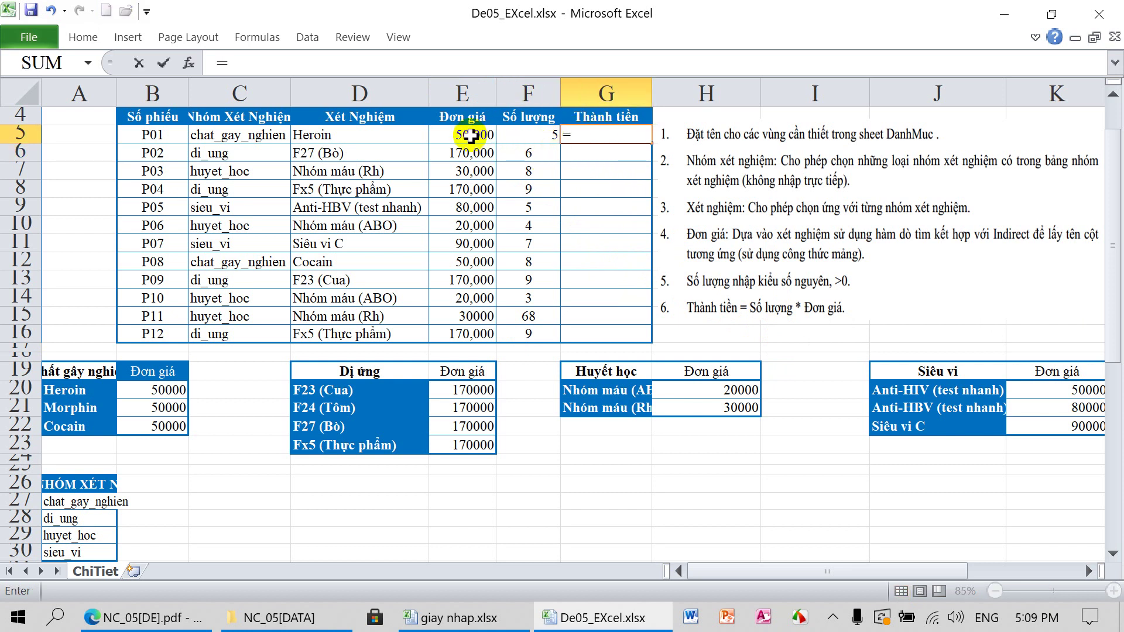
click(534, 138)
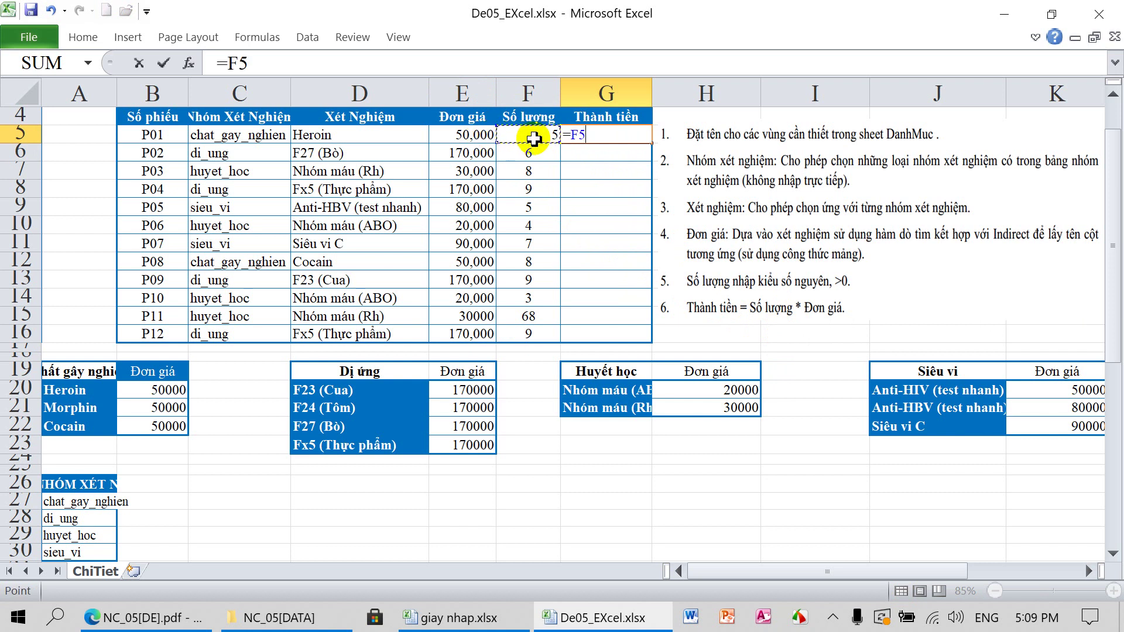
click(480, 138)
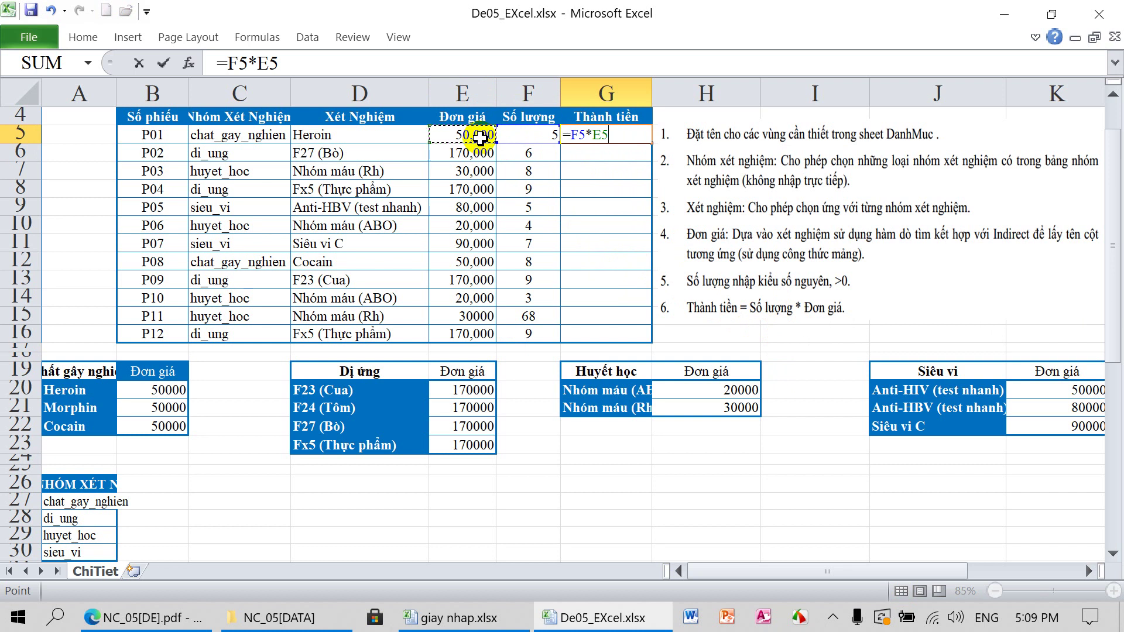
key(Return)
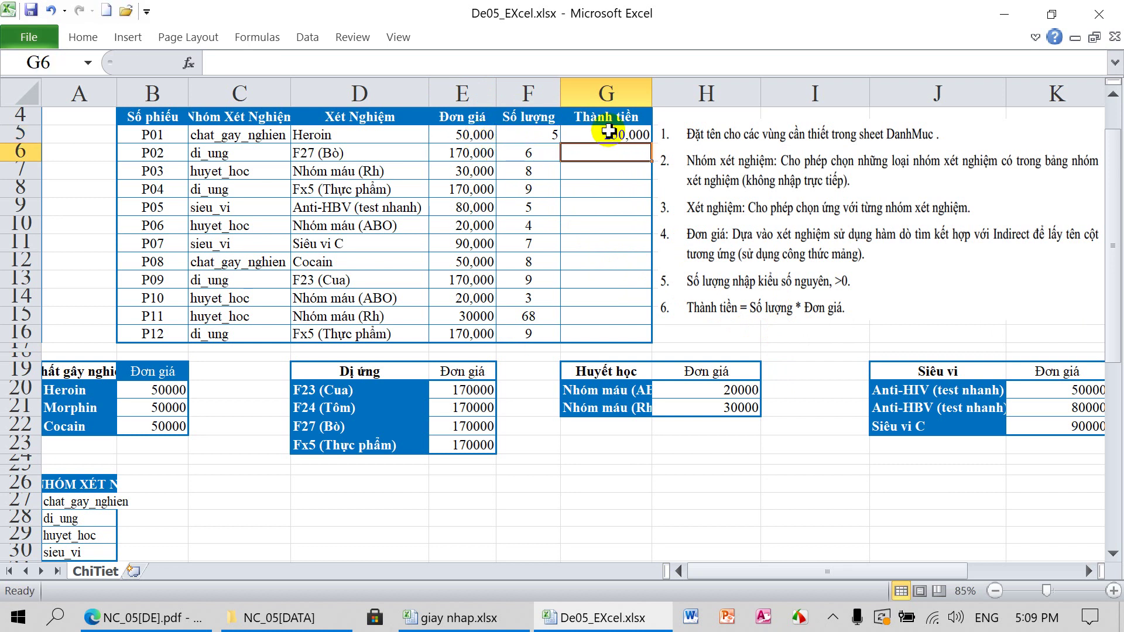
click(608, 135)
drag(650, 143, 644, 336)
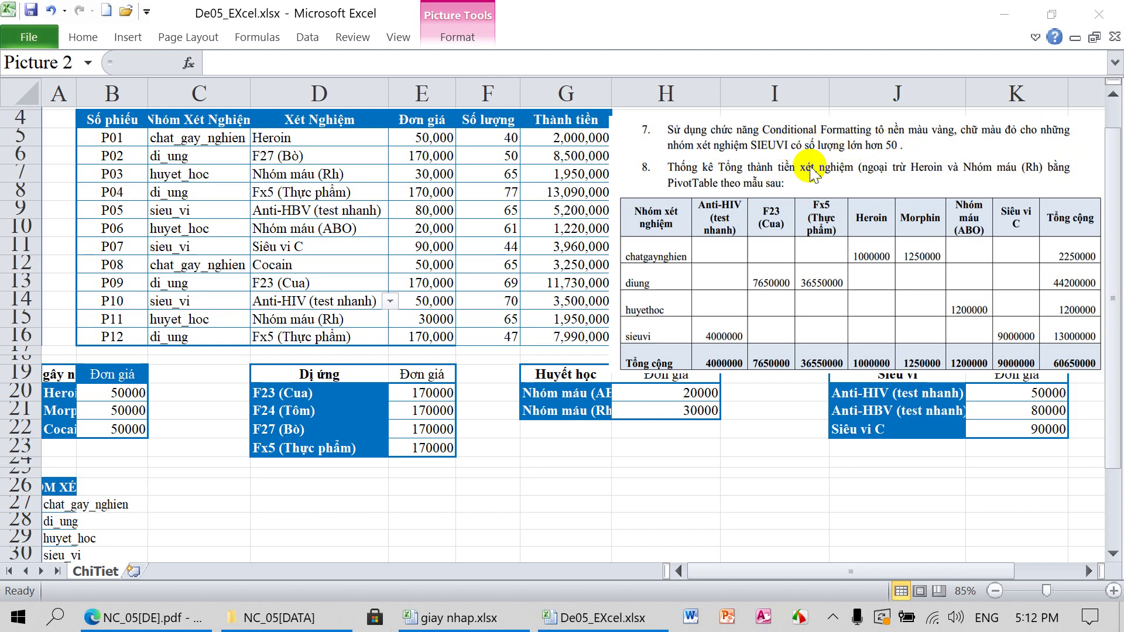
Step: Select the P01–P12 data rows and start a new formula-based conditional formatting rule
click(785, 170)
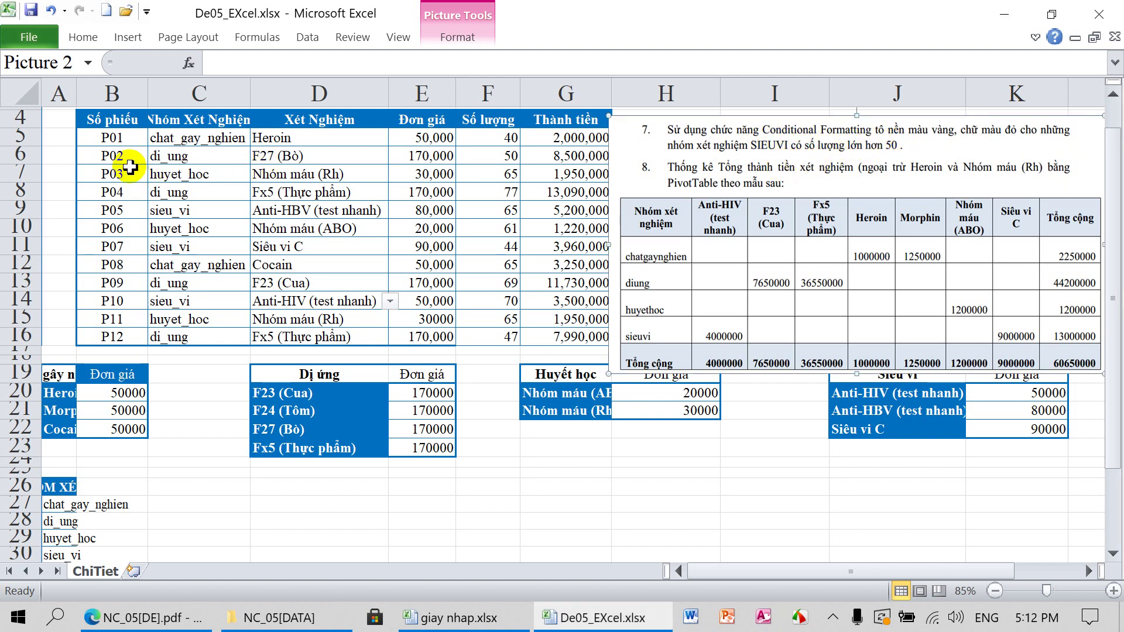
mouse_move(108, 138)
mouse_down()
mouse_move(566, 193)
mouse_move(567, 337)
mouse_up()
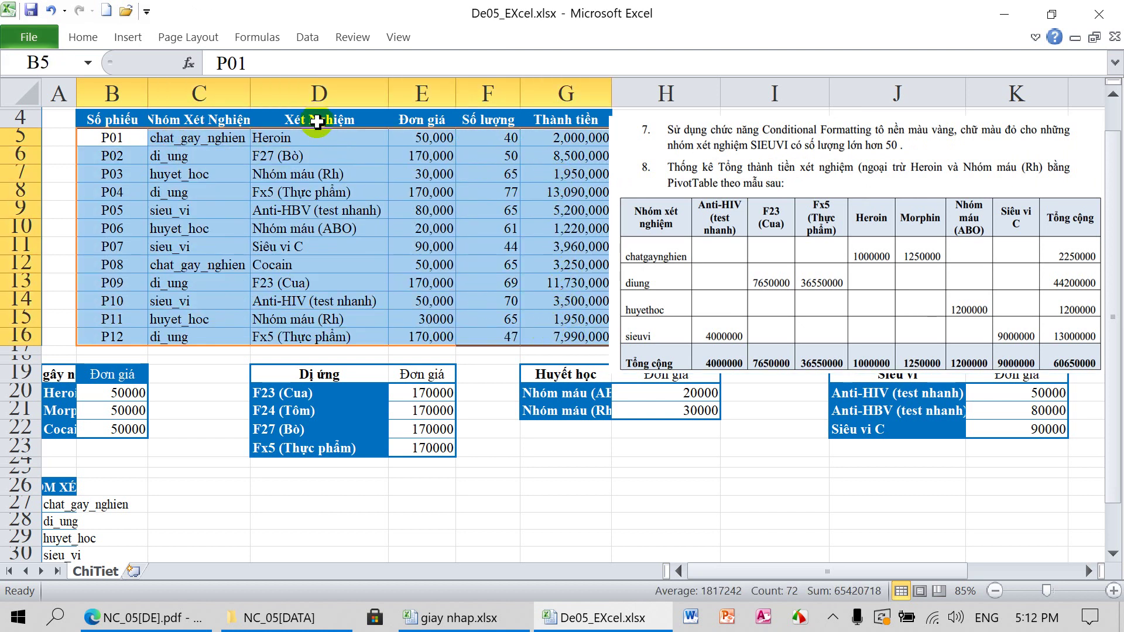
click(70, 39)
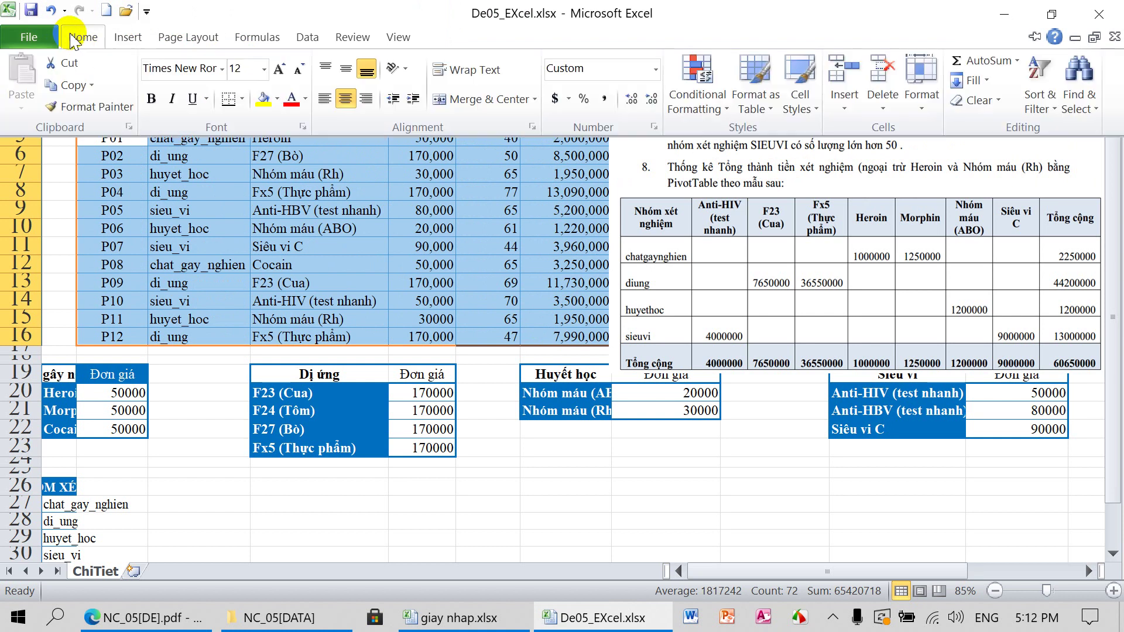
click(689, 78)
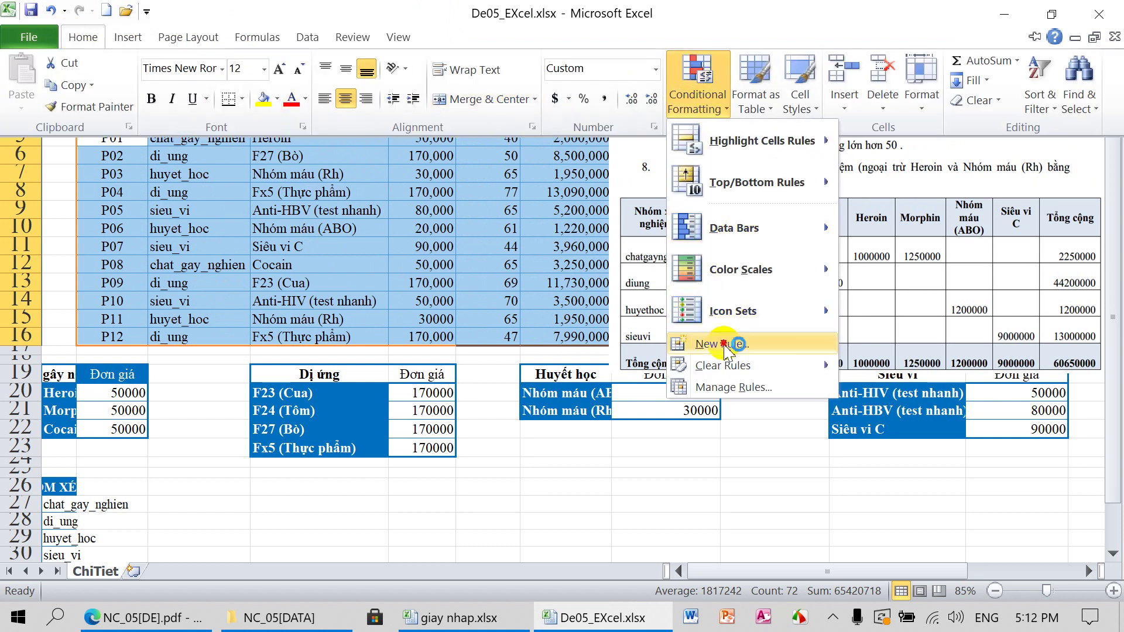
click(726, 346)
click(652, 295)
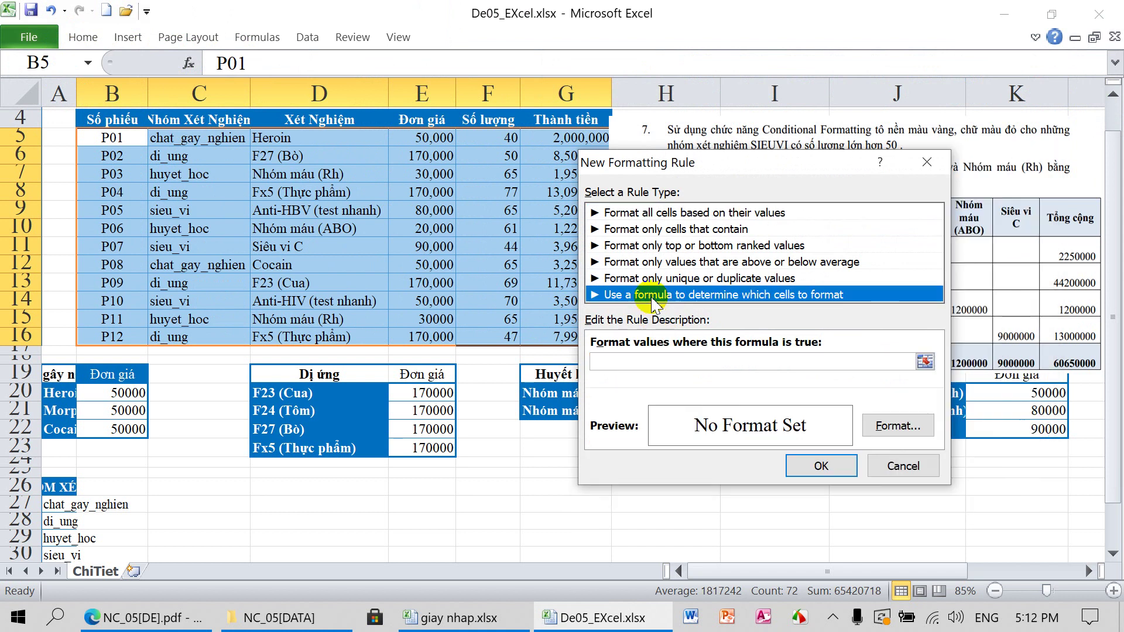
Step: Enter the rule formula =AND($C5="SIEU_VI",$F5>50) using C5 and a column-locked F5
click(637, 363)
text(=)
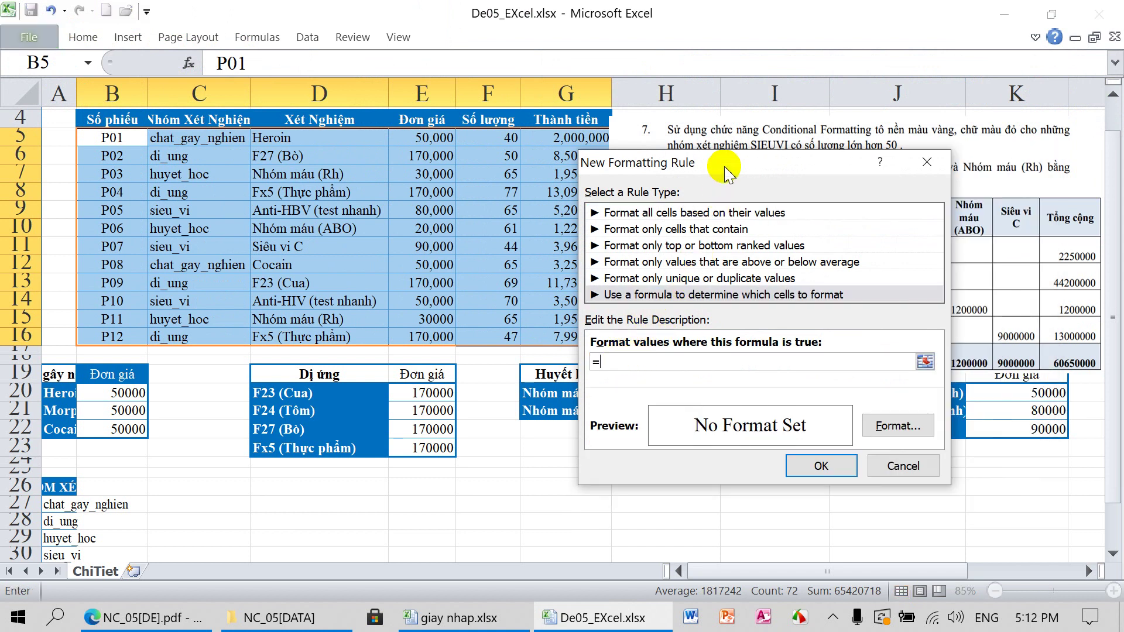
mouse_move(723, 166)
mouse_down()
mouse_move(507, 266)
mouse_move(650, 255)
mouse_move(648, 225)
mouse_up()
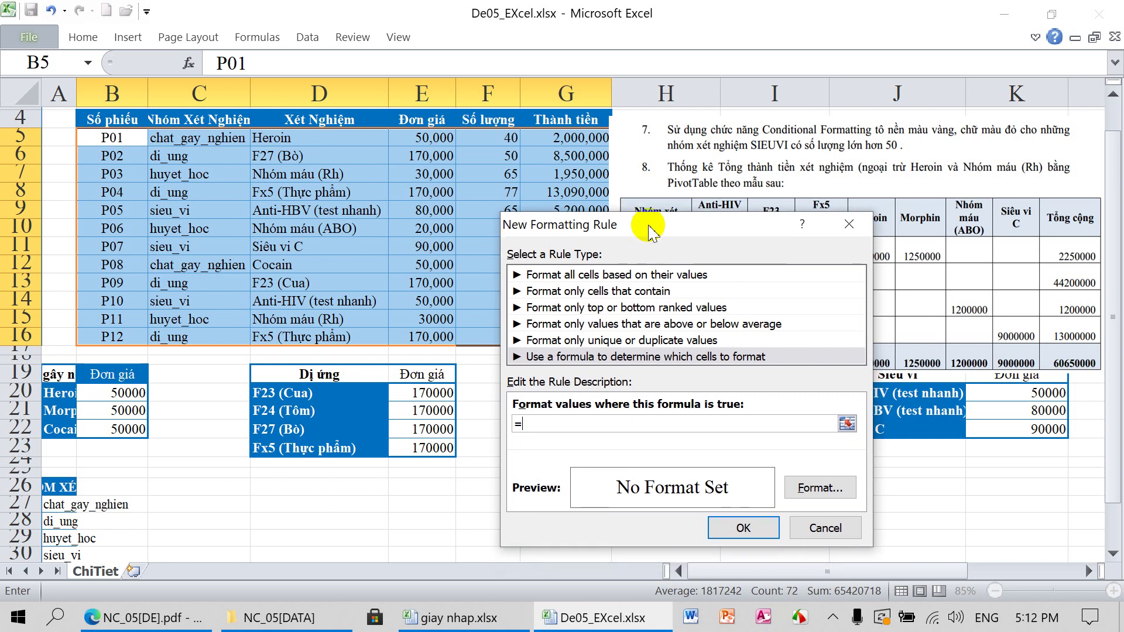
text(AND()
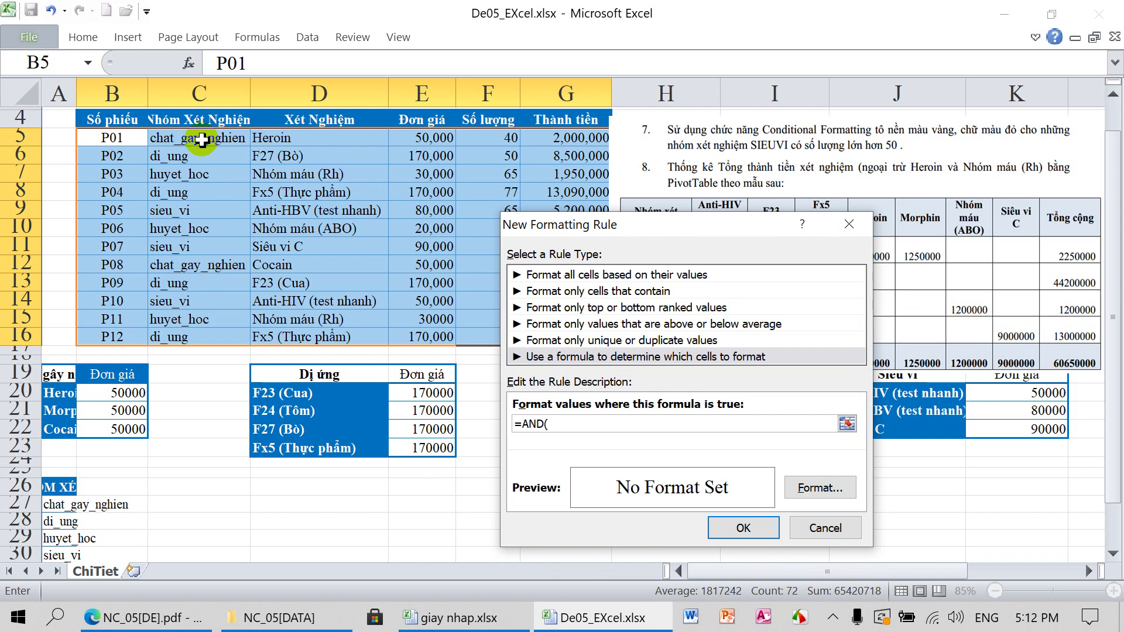
click(201, 140)
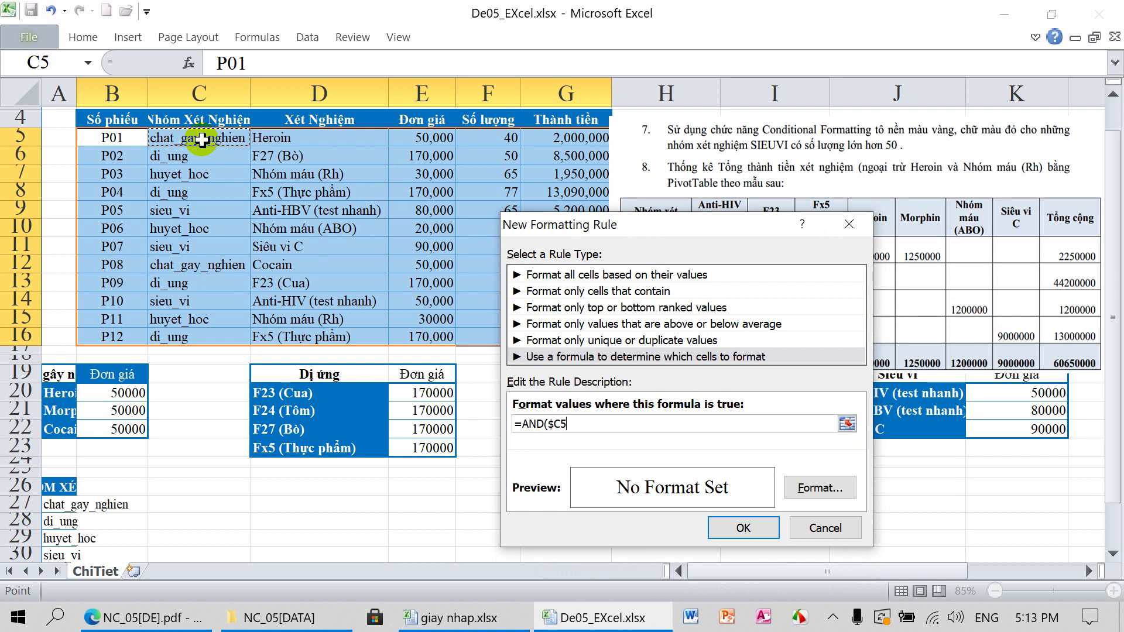
text(="SIEU_VI",)
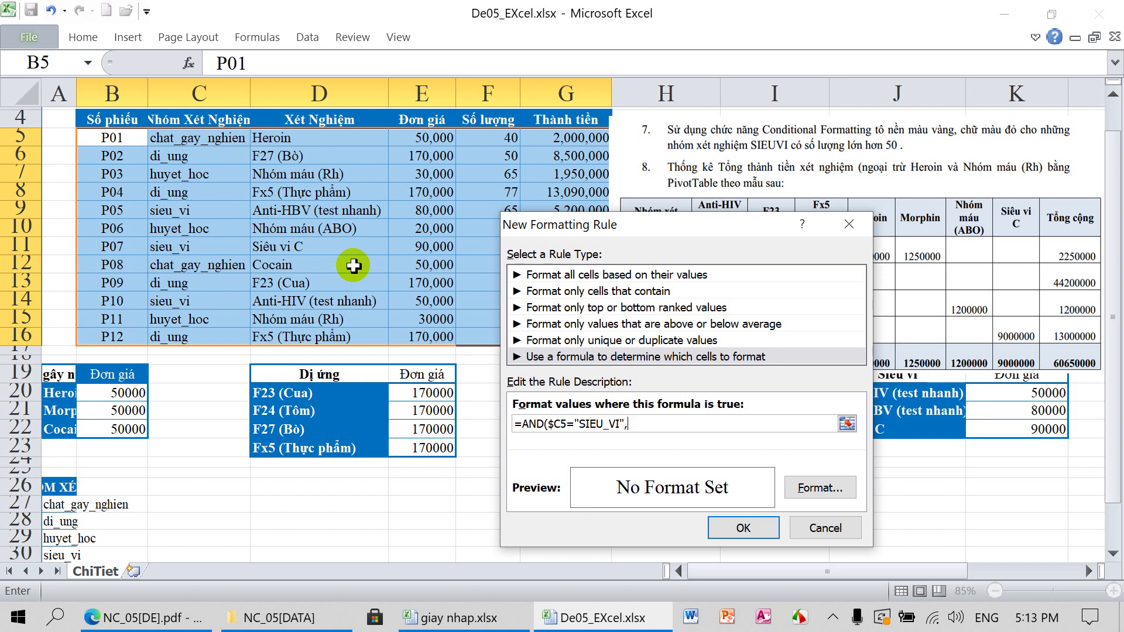
click(488, 137)
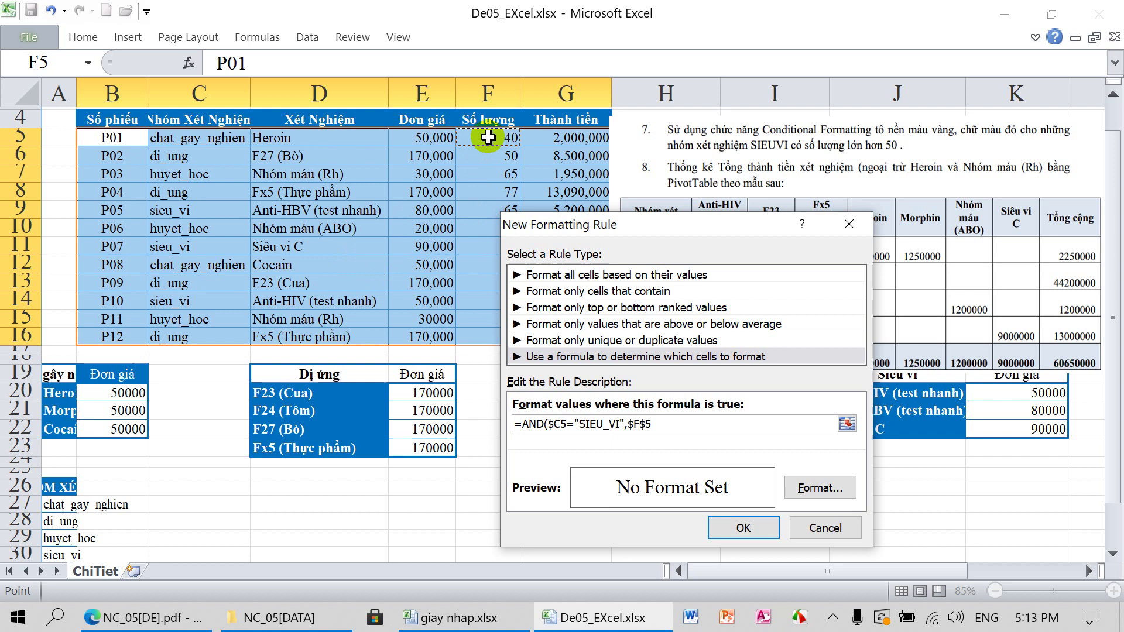
key(F4)
text(>5)
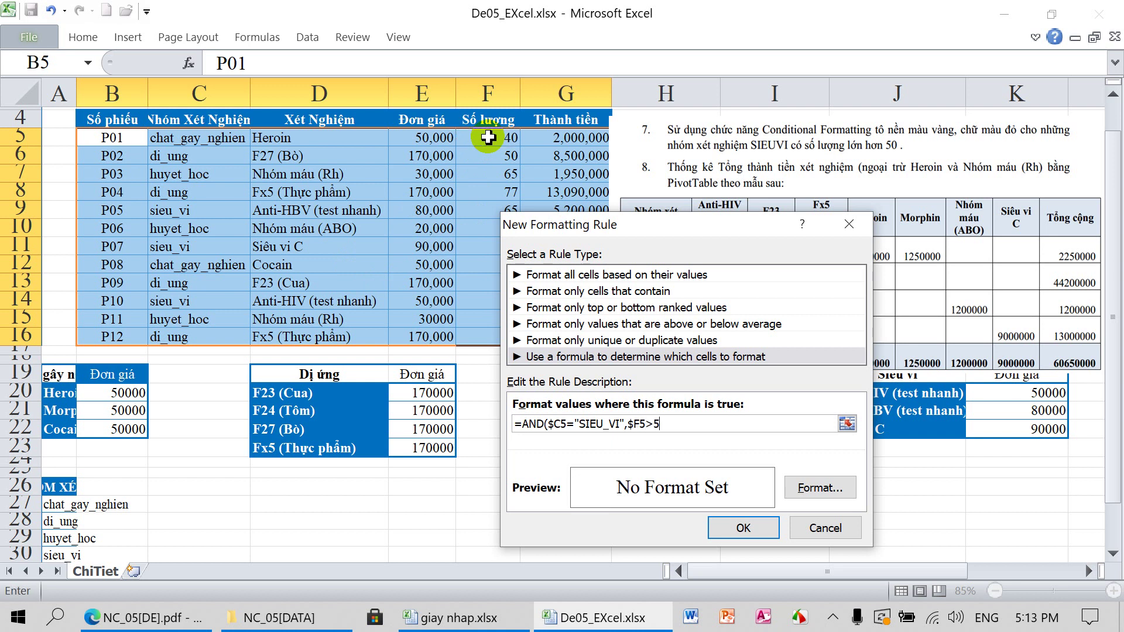
text(0)
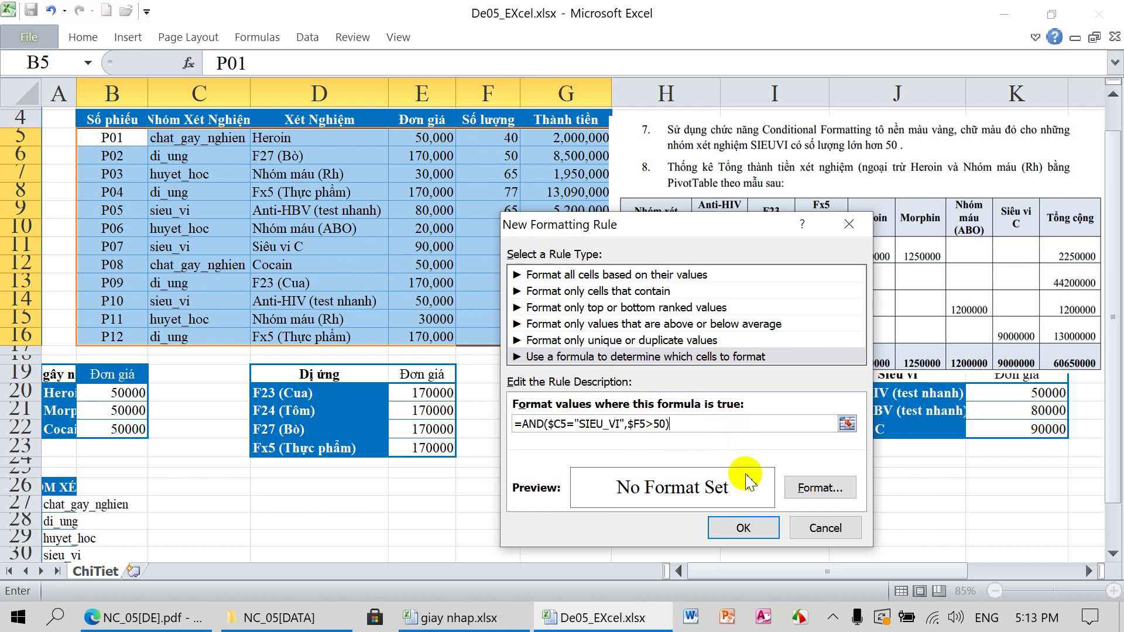
Step: Format matching rows with a yellow fill and red font, apply the rule, and check rows P05 and P10
click(814, 492)
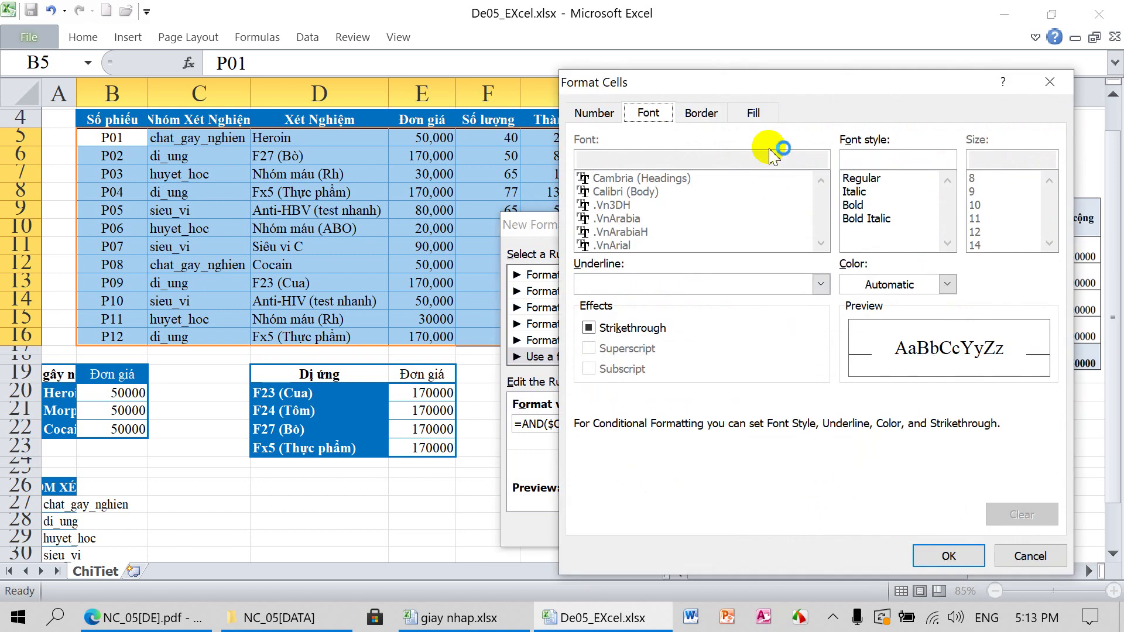
click(761, 111)
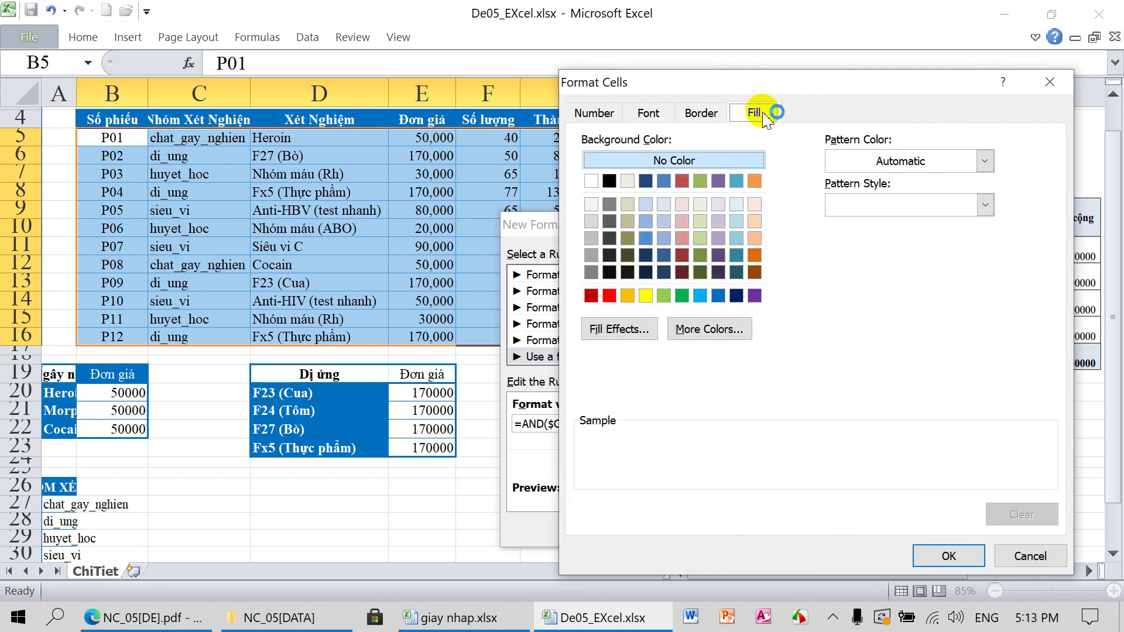
click(645, 297)
click(650, 114)
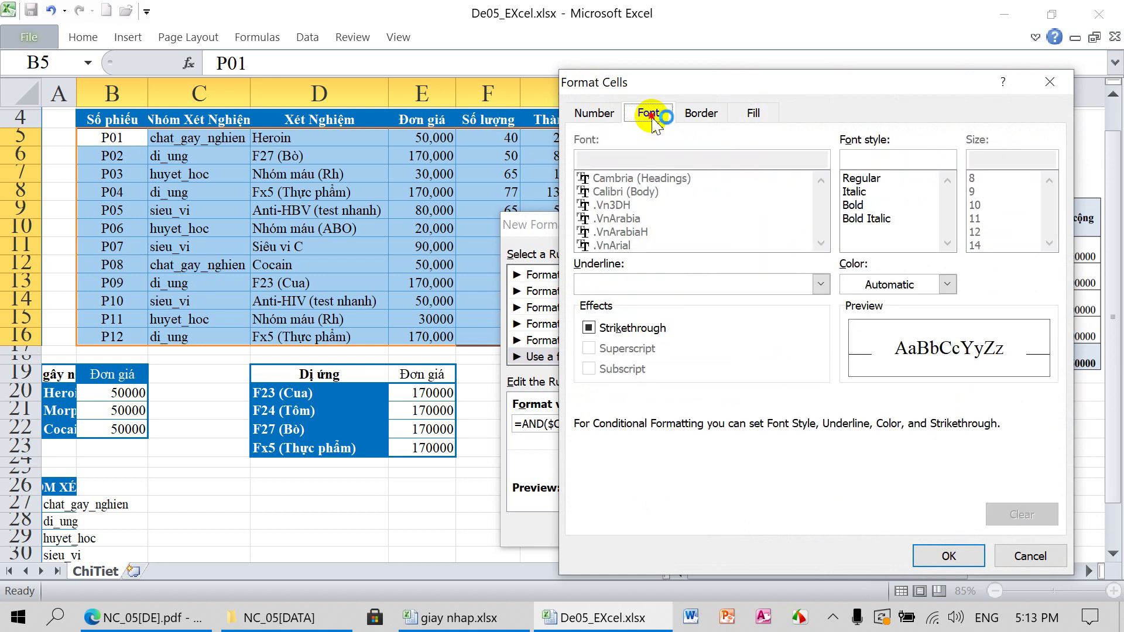
click(946, 285)
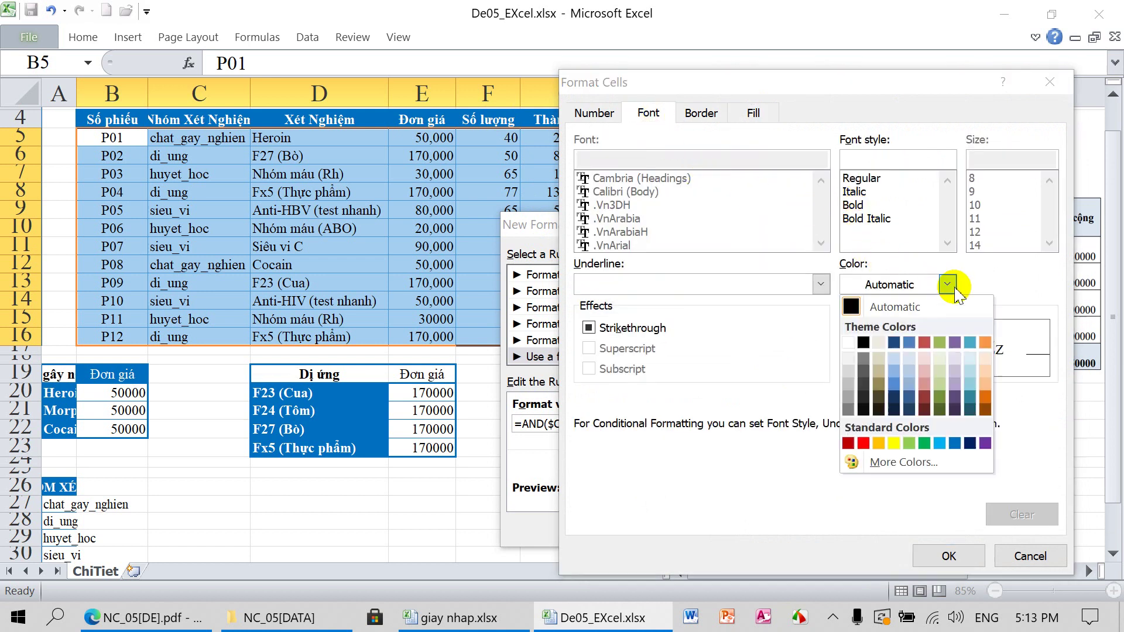
click(848, 443)
click(948, 556)
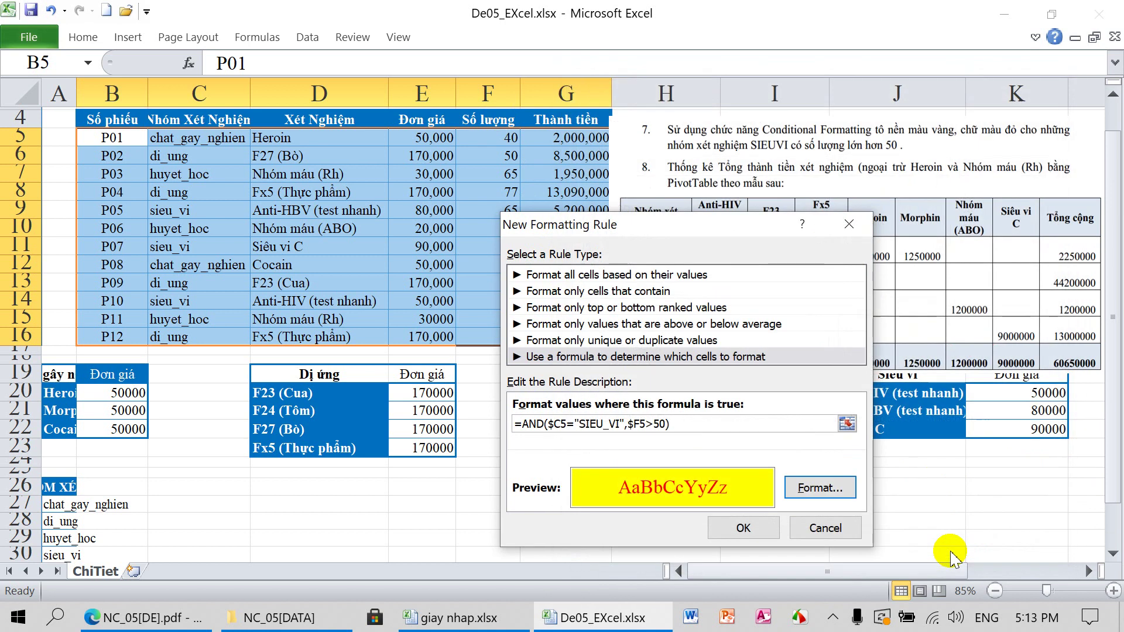
click(747, 528)
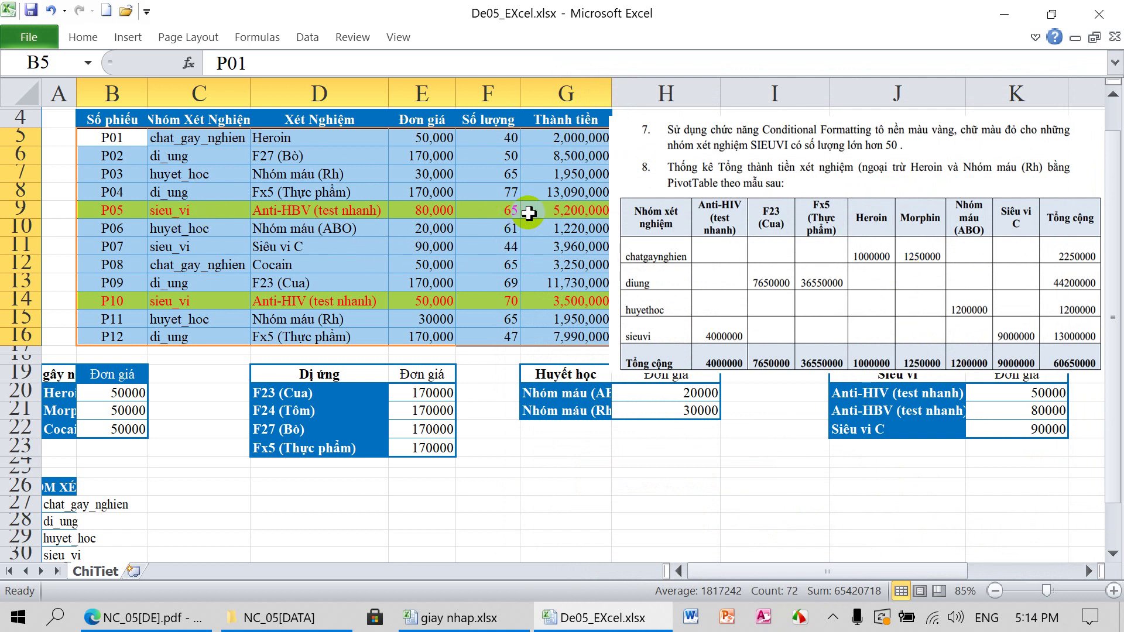
drag(170, 246, 498, 244)
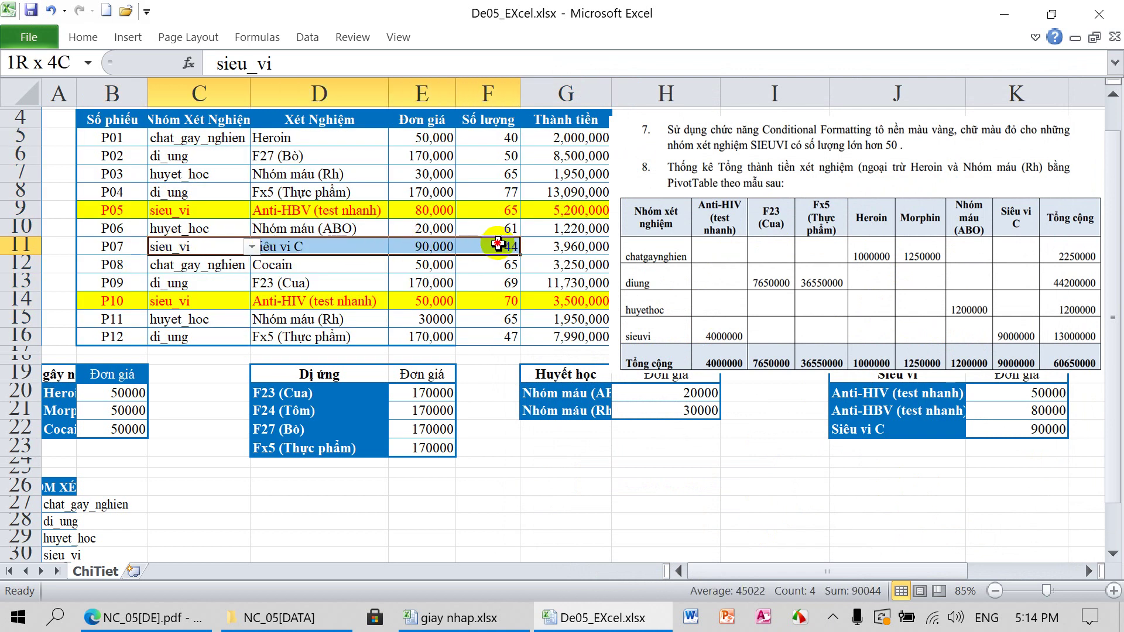
click(502, 301)
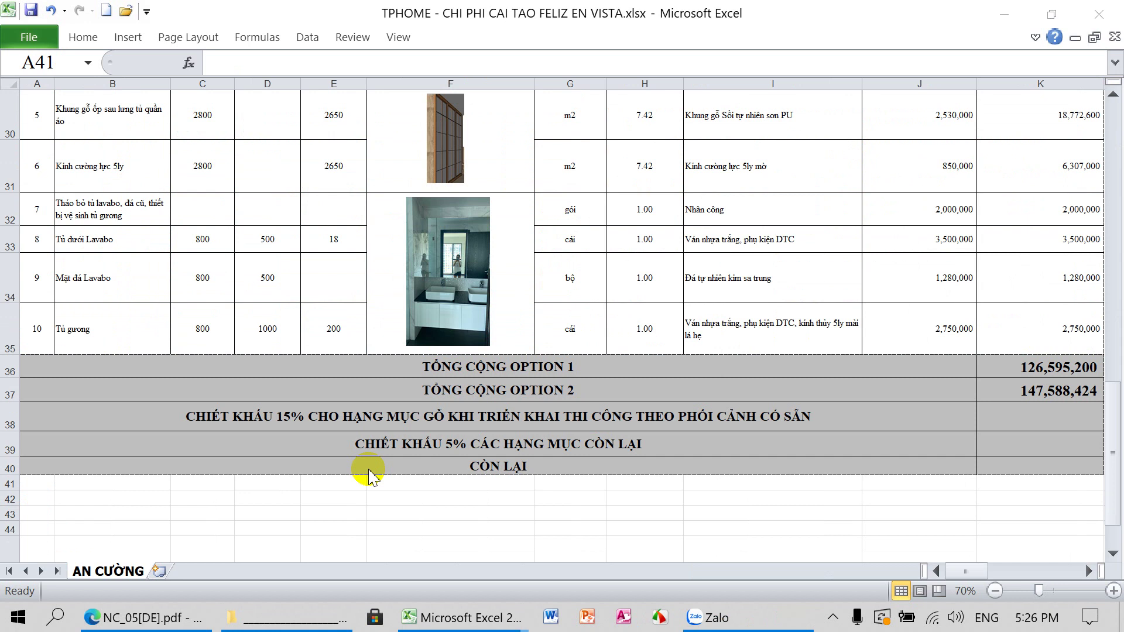
Step: Bring the TPHOME workbook forward, scroll to its totals rows, then switch to bao gia dinh.xlsx
click(34, 482)
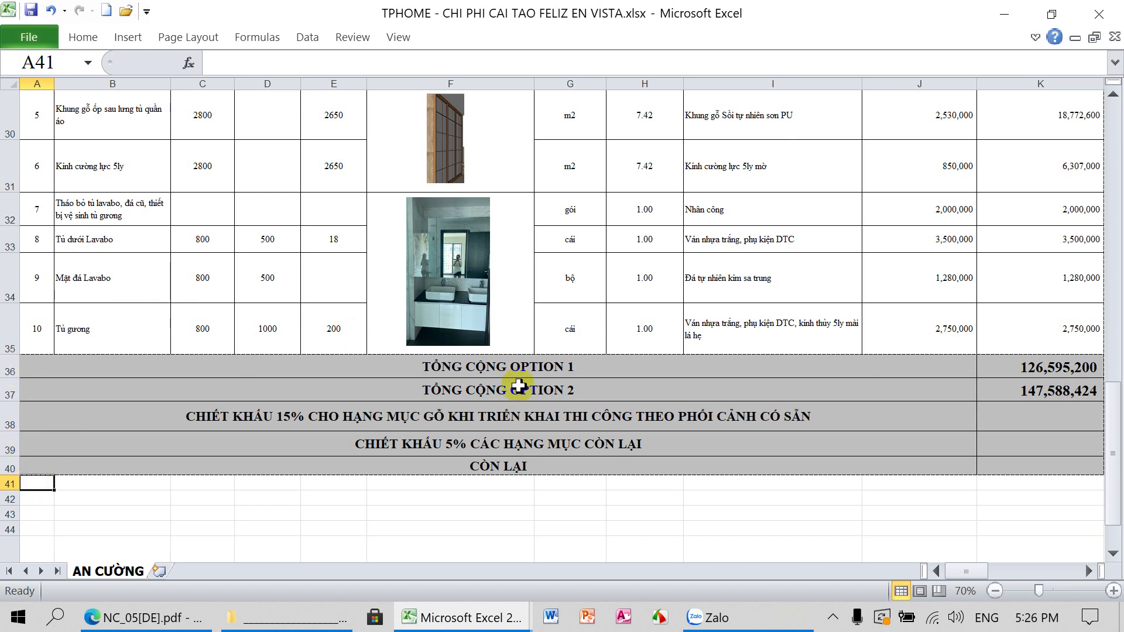
scroll(516, 373, up, 5)
scroll(516, 373, down, 3)
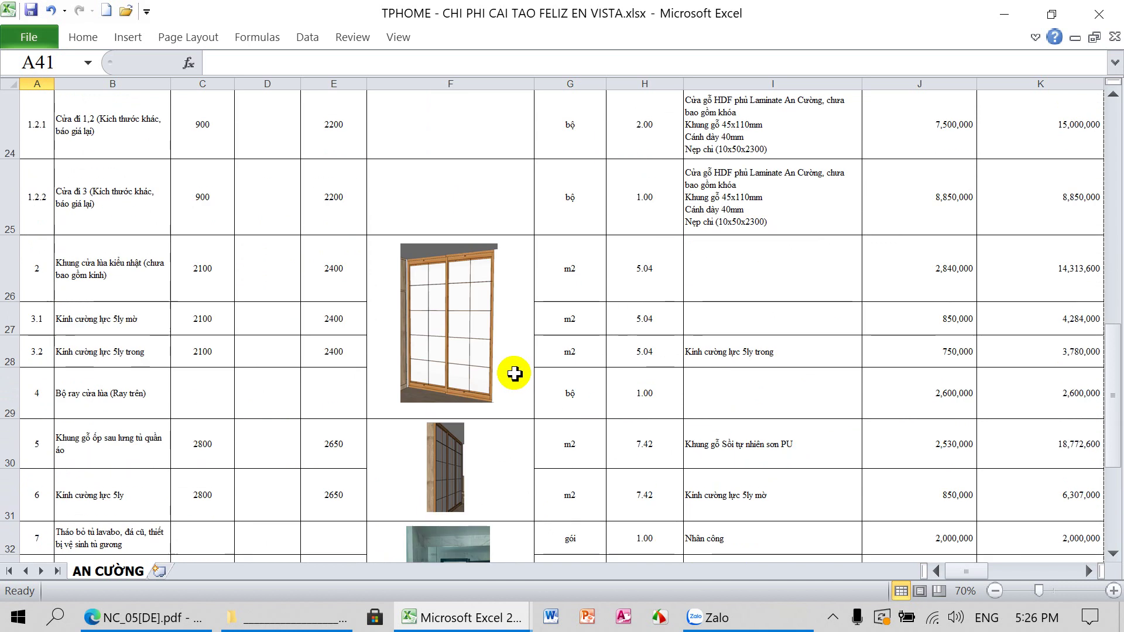
scroll(500, 392, up, 5)
scroll(499, 392, up, 3)
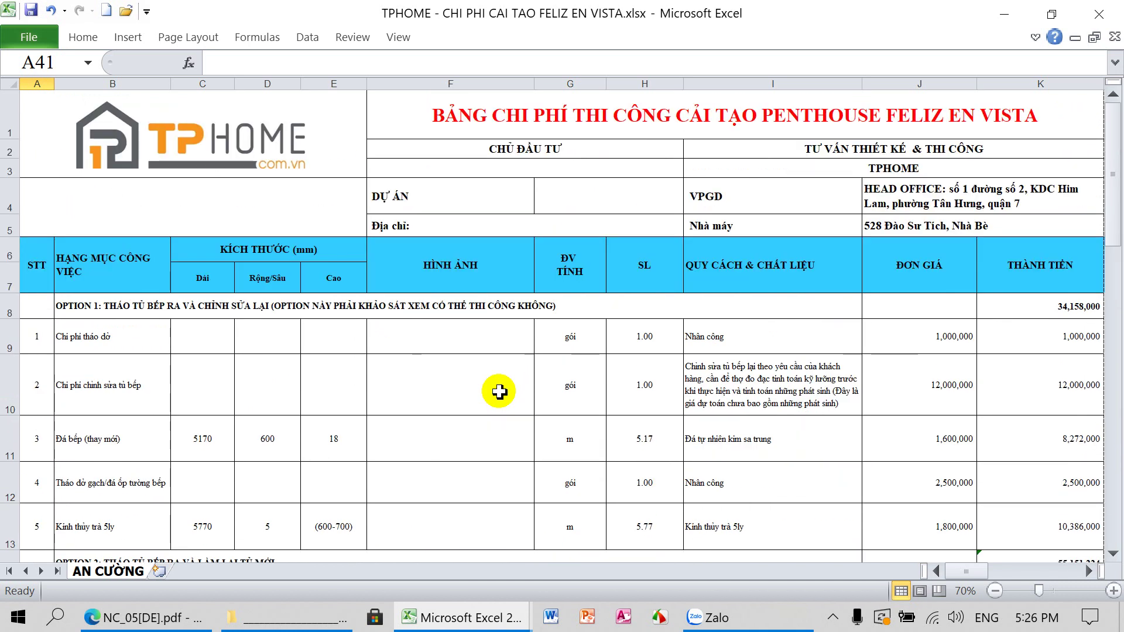
scroll(500, 392, down, 4)
scroll(499, 392, down, 8)
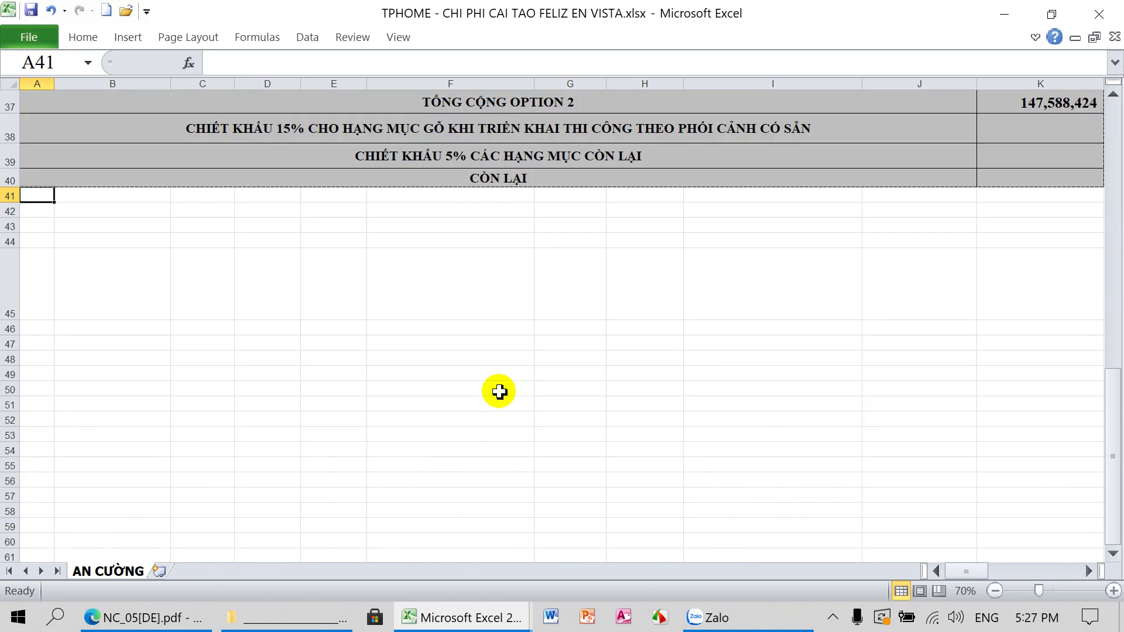
scroll(499, 392, up, 2)
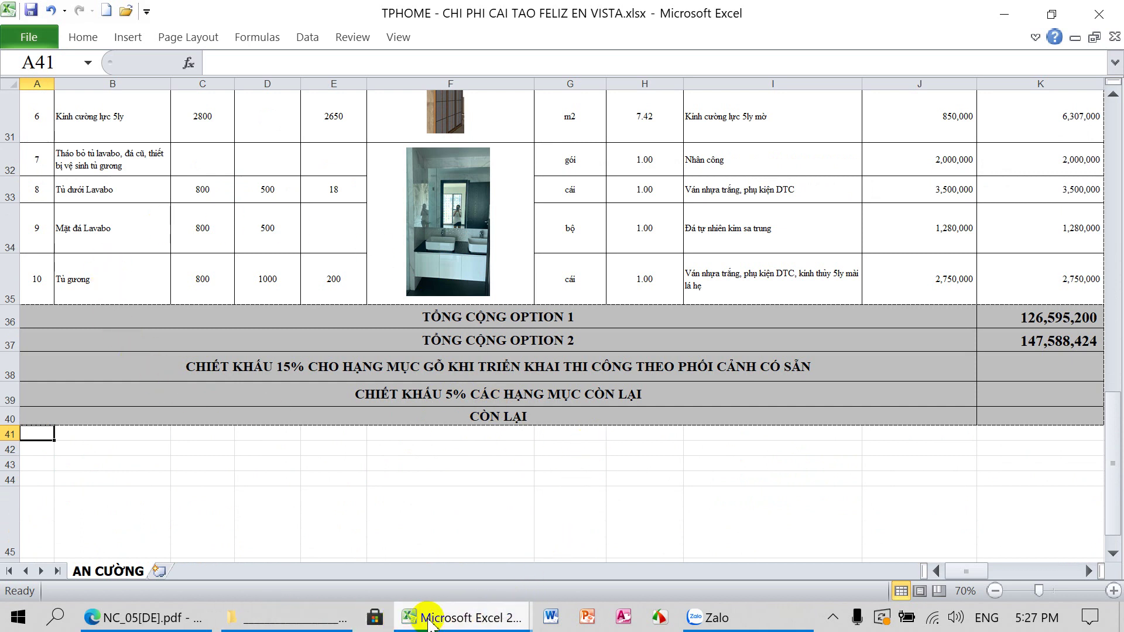
mouse_move(462, 617)
click(610, 547)
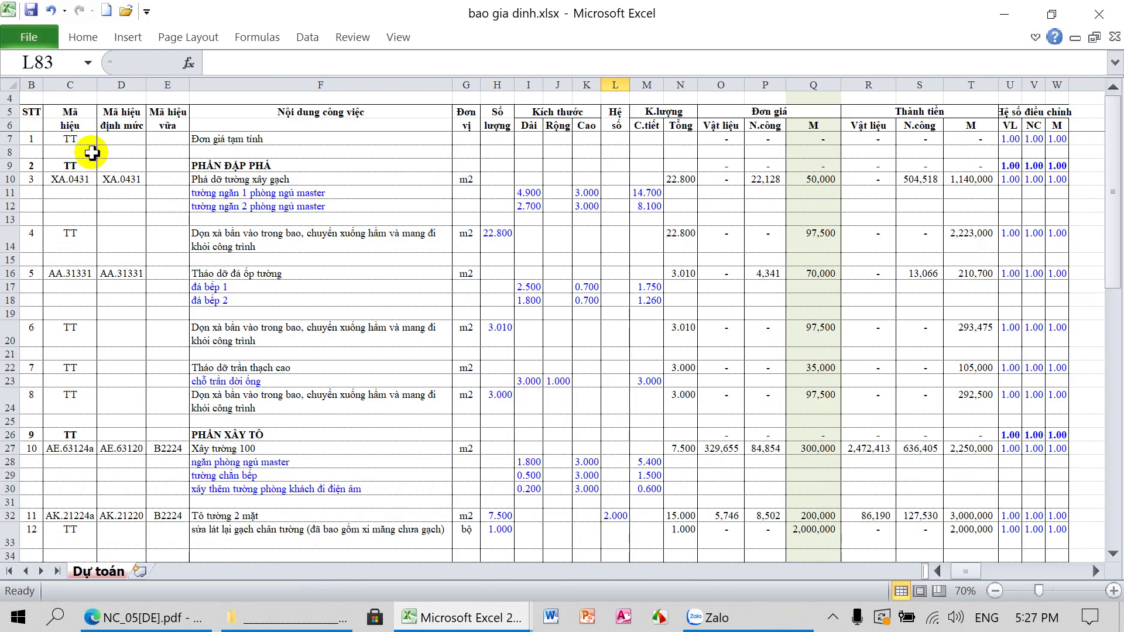
Step: Try selecting the Dự toán estimate table, then return to the sheet's top with Ctrl+Home
click(53, 110)
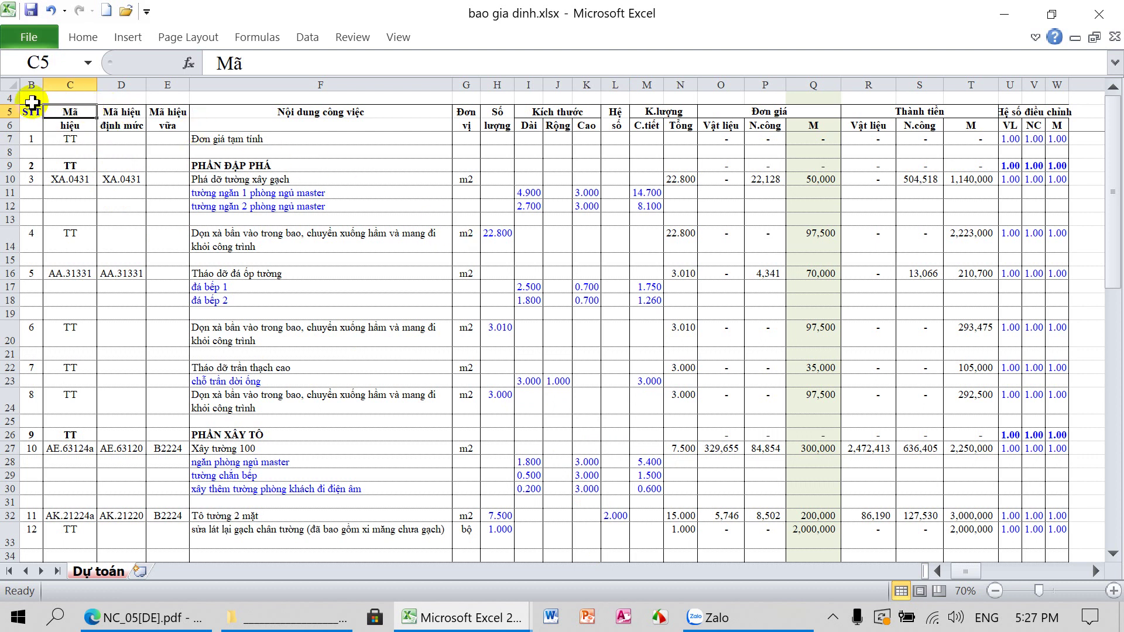
mouse_move(31, 107)
mouse_down()
mouse_move(1043, 321)
mouse_move(1047, 569)
mouse_up()
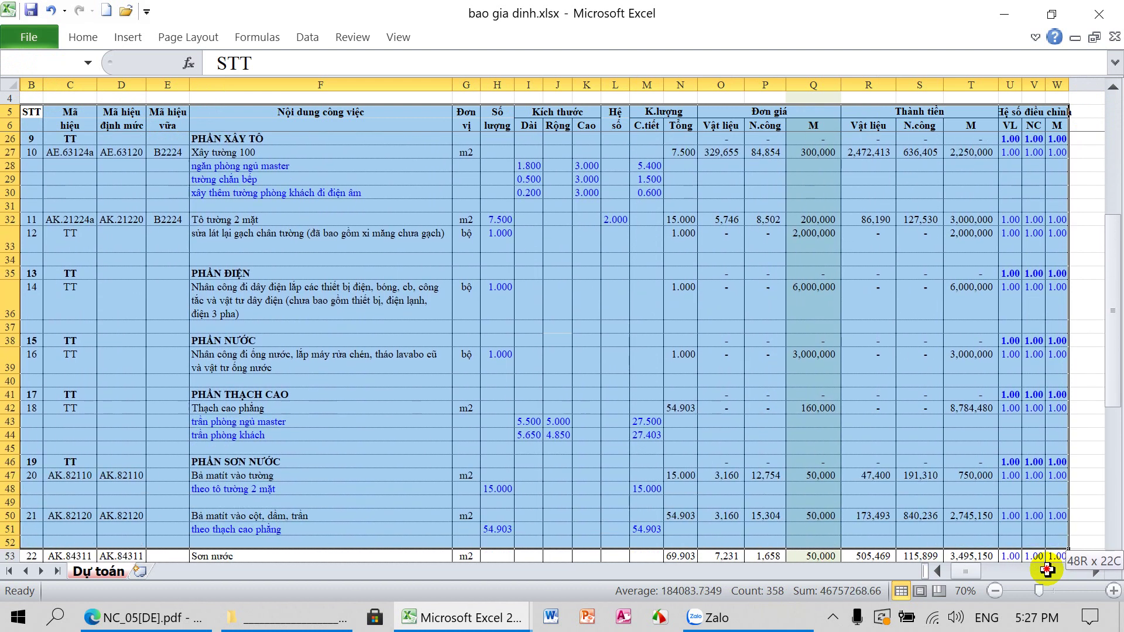
drag(1047, 569, 1047, 566)
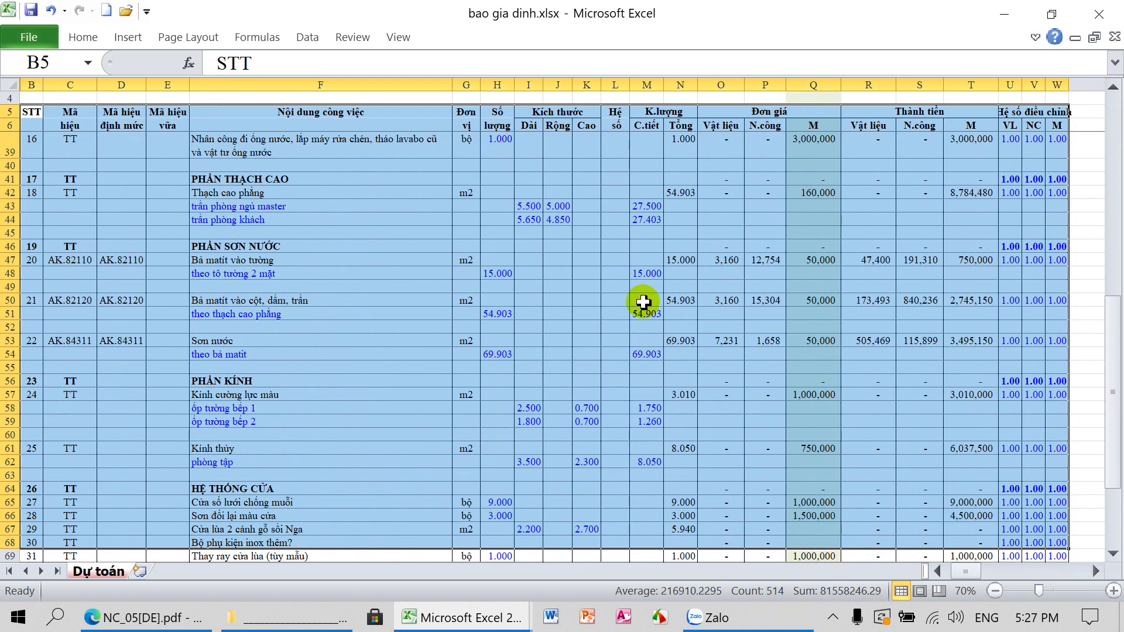
click(643, 301)
key(ctrl+shift+Right)
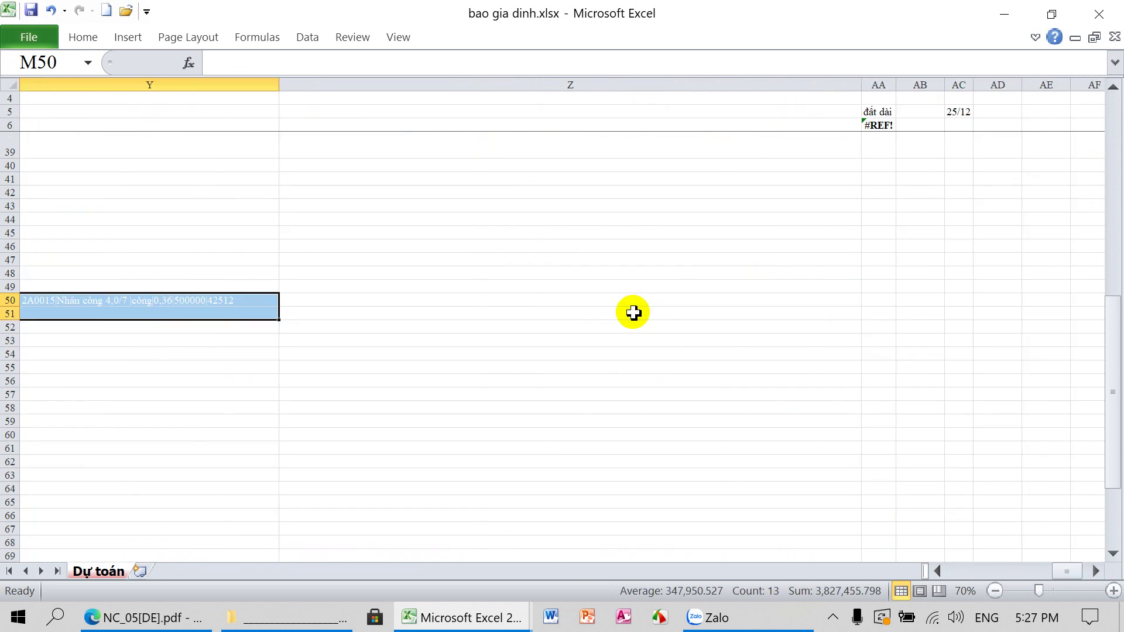
click(409, 298)
scroll(405, 288, up, 8)
scroll(407, 286, up, 3)
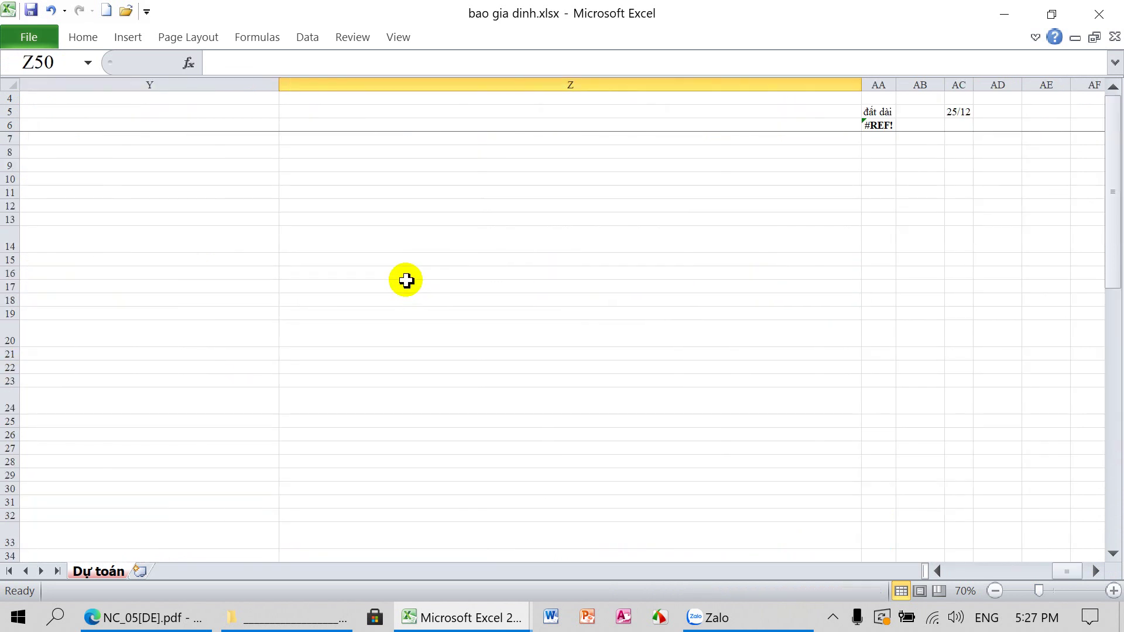
key(ctrl+Home)
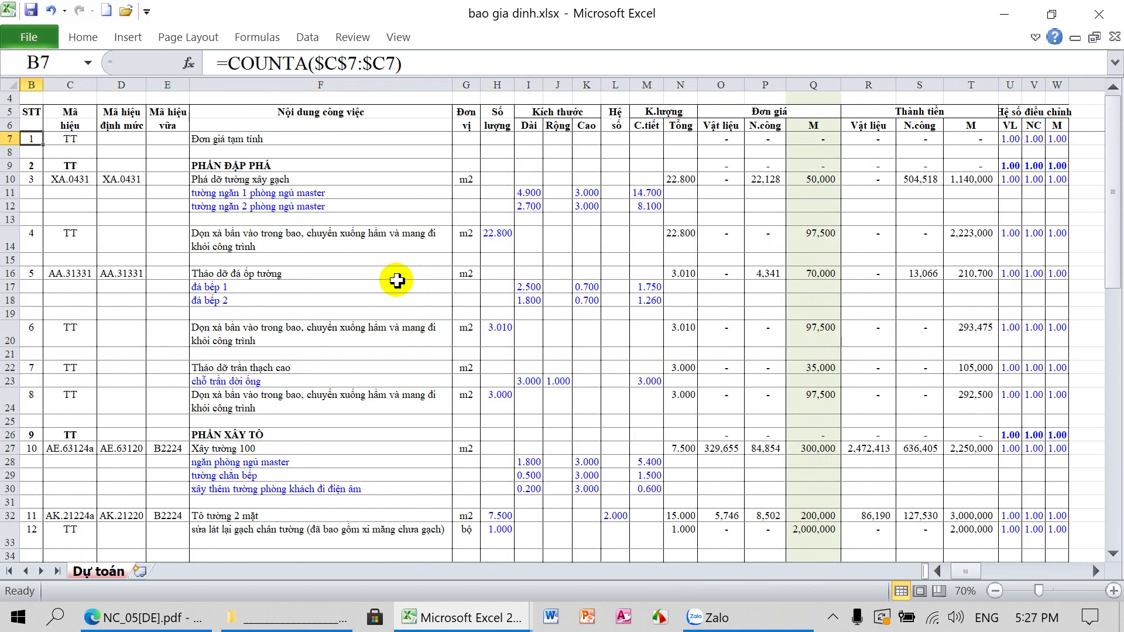
Step: Select the estimate table from header B5 down to the TỔNG CỘNG row and copy it
drag(39, 123, 661, 171)
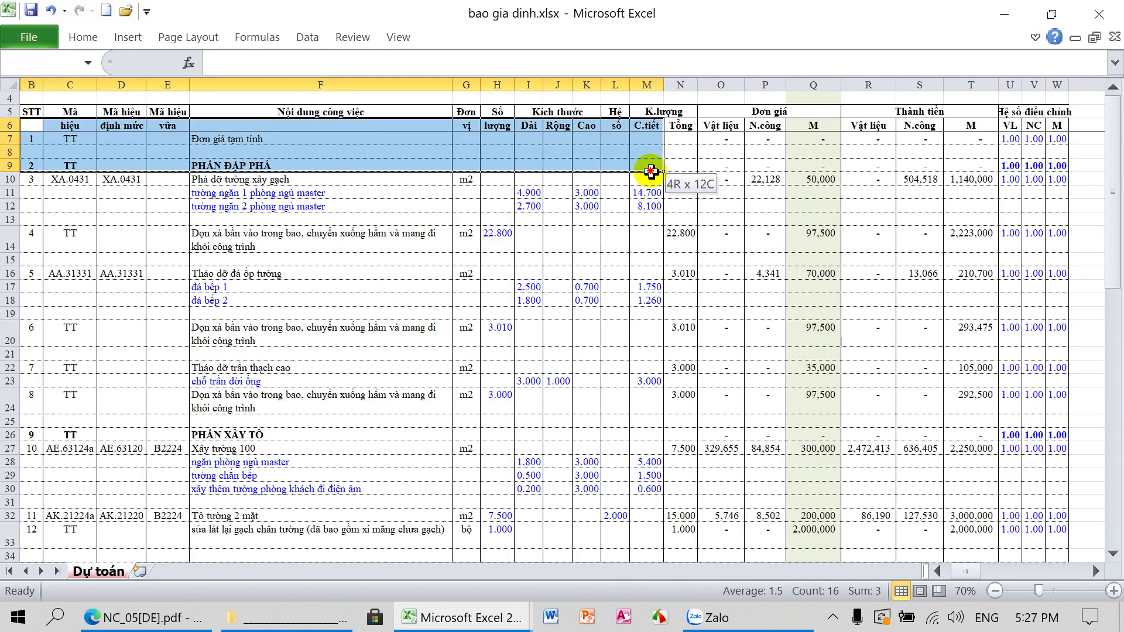
mouse_move(34, 114)
mouse_down()
mouse_move(998, 233)
mouse_move(1052, 483)
mouse_move(1051, 575)
mouse_up()
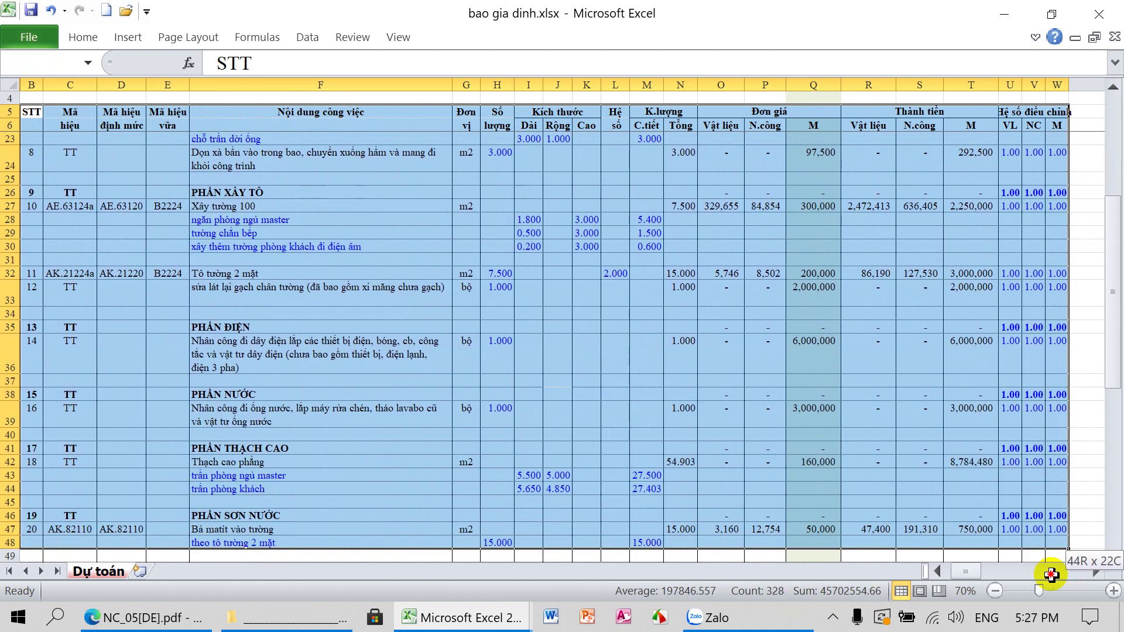
mouse_move(1051, 574)
mouse_down()
mouse_move(1052, 585)
mouse_move(1065, 448)
mouse_up()
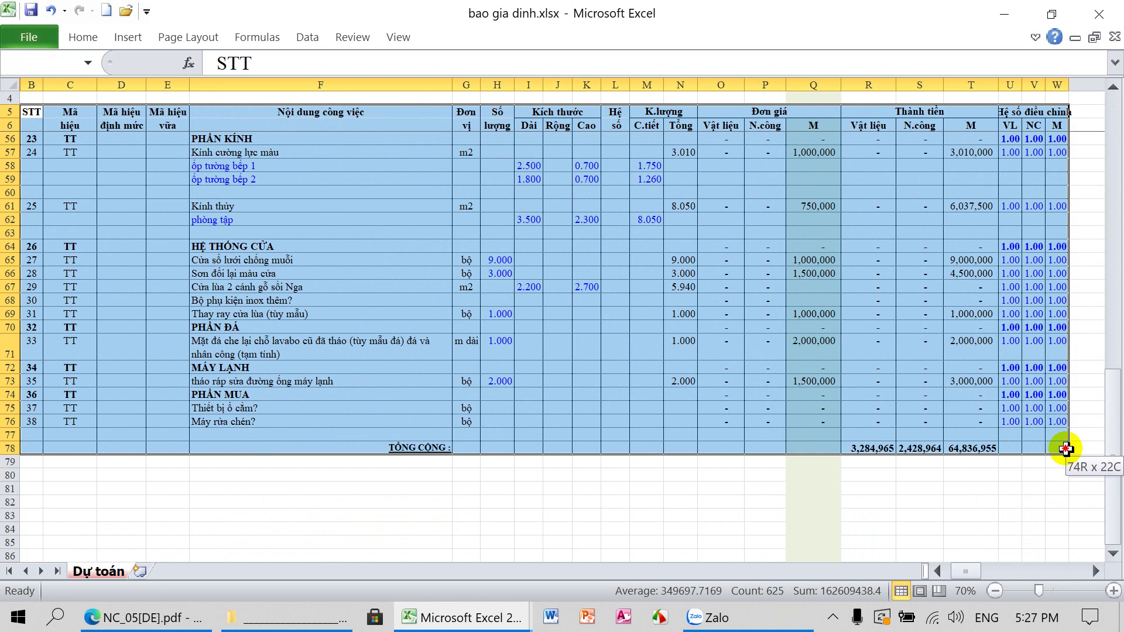
drag(1065, 449, 1067, 451)
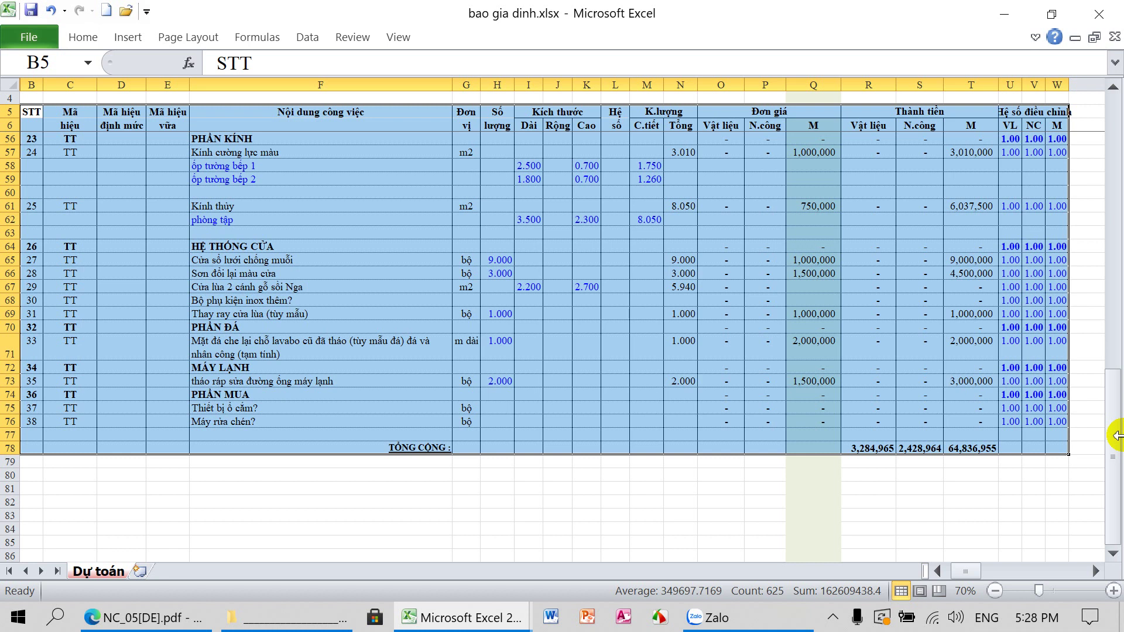
key(ctrl+c)
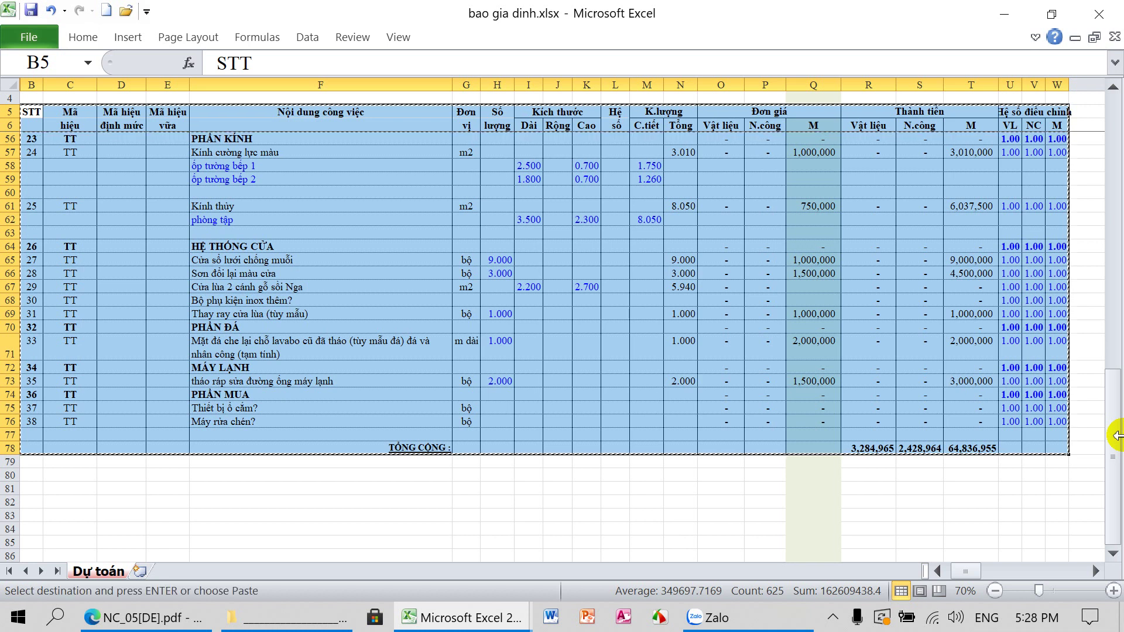
click(462, 617)
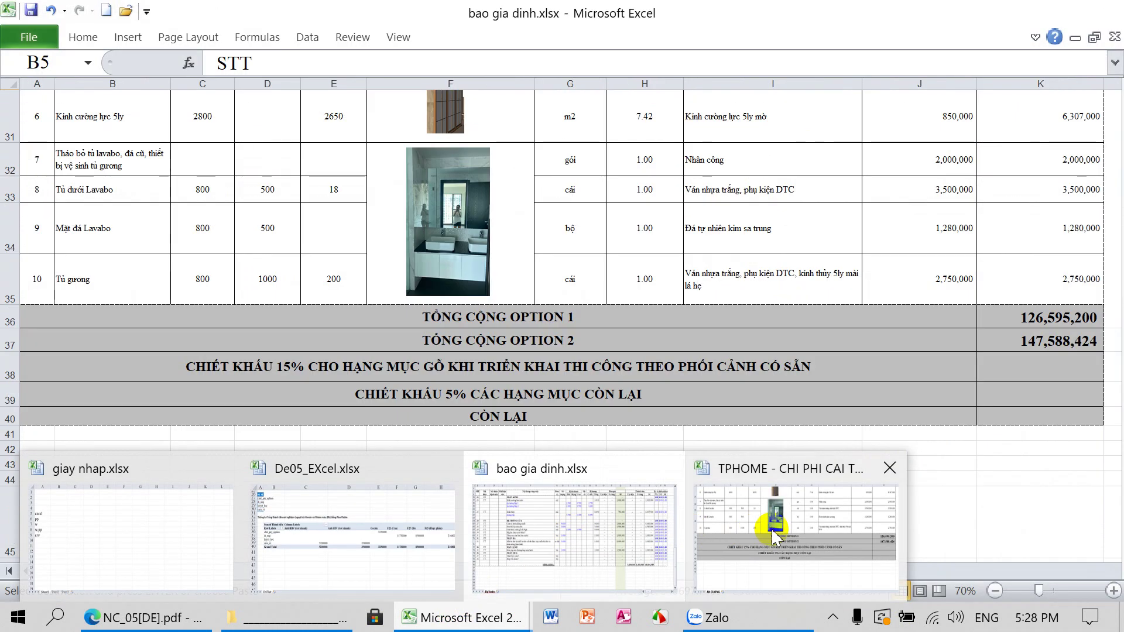
click(772, 529)
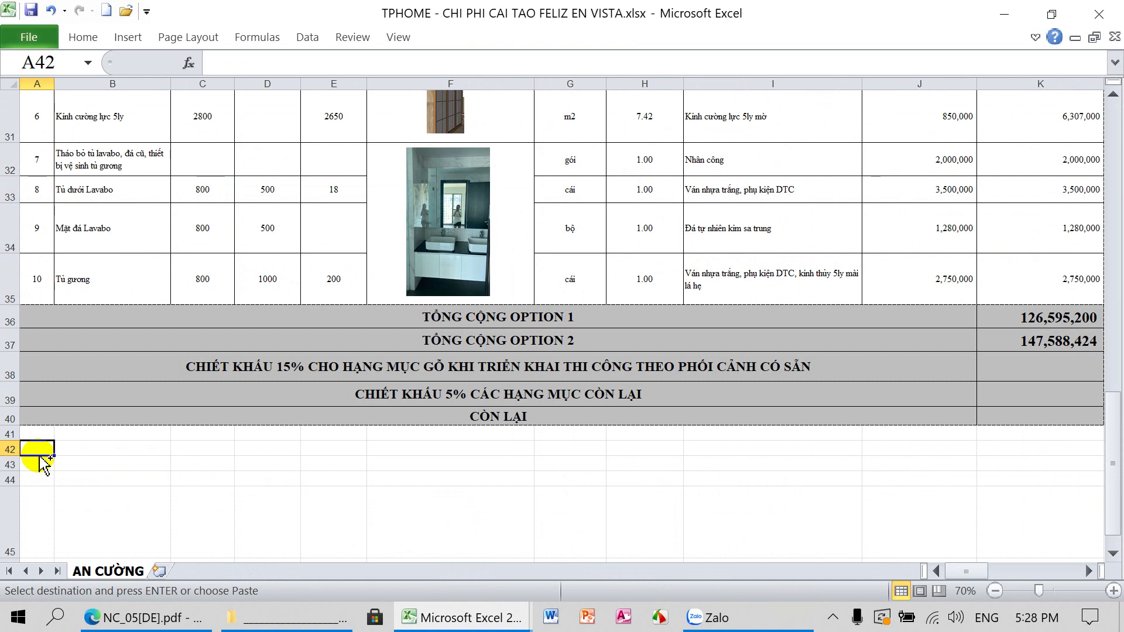
key(ctrl+v)
scroll(195, 550, down, 4)
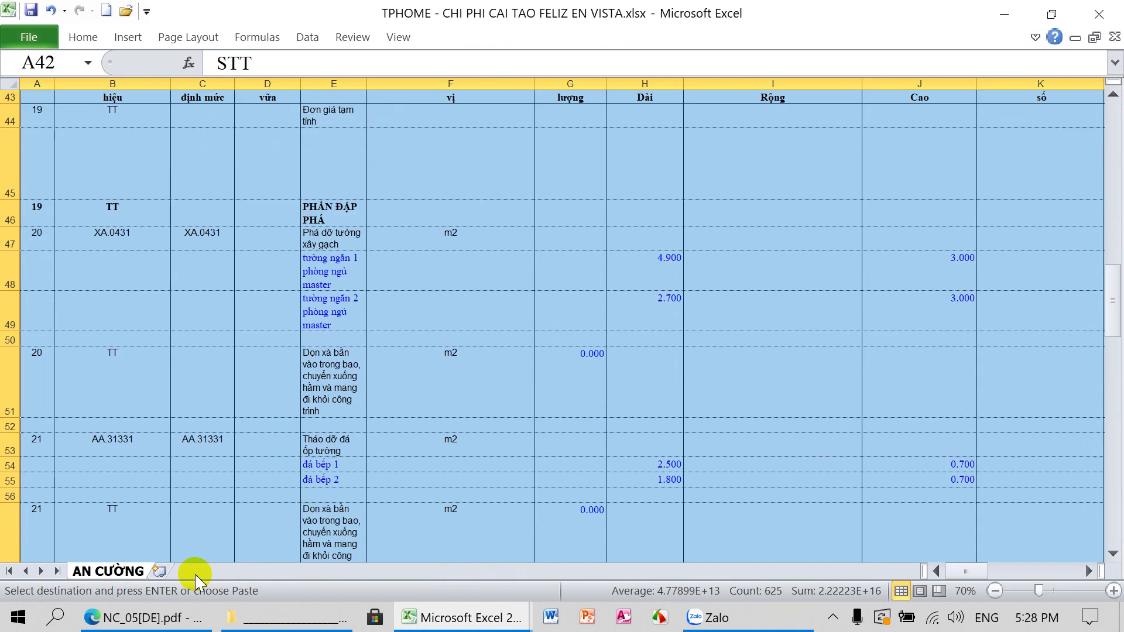
scroll(195, 577, down, 2)
scroll(194, 576, down, 4)
scroll(196, 573, down, 5)
scroll(199, 570, up, 8)
scroll(199, 570, up, 7)
scroll(217, 486, up, 5)
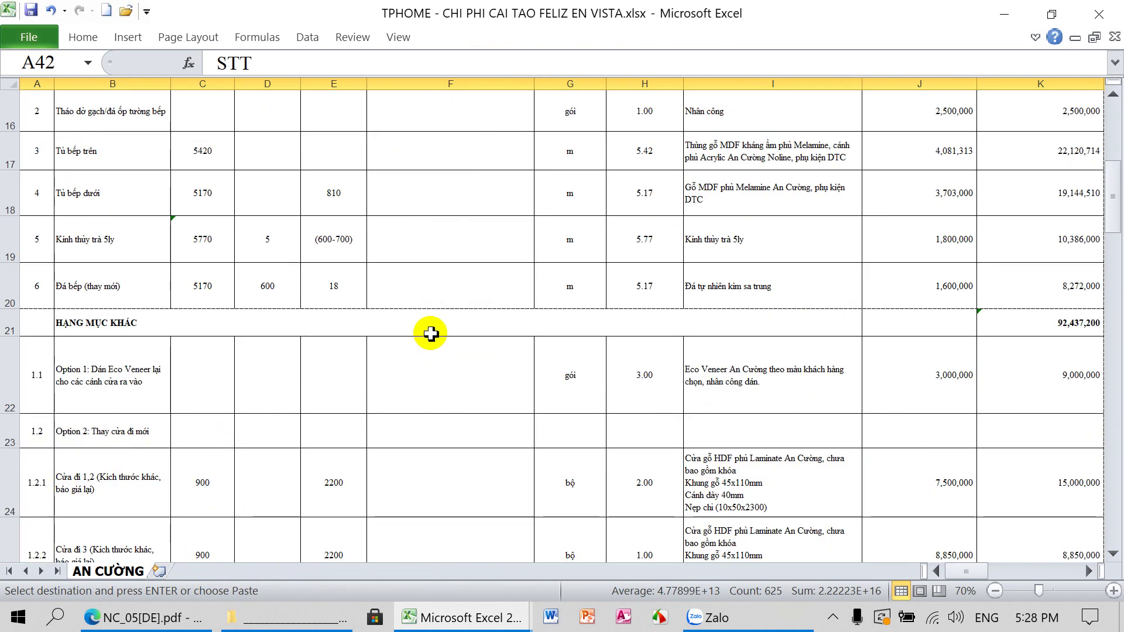
scroll(430, 333, up, 5)
scroll(432, 337, down, 4)
scroll(432, 337, down, 7)
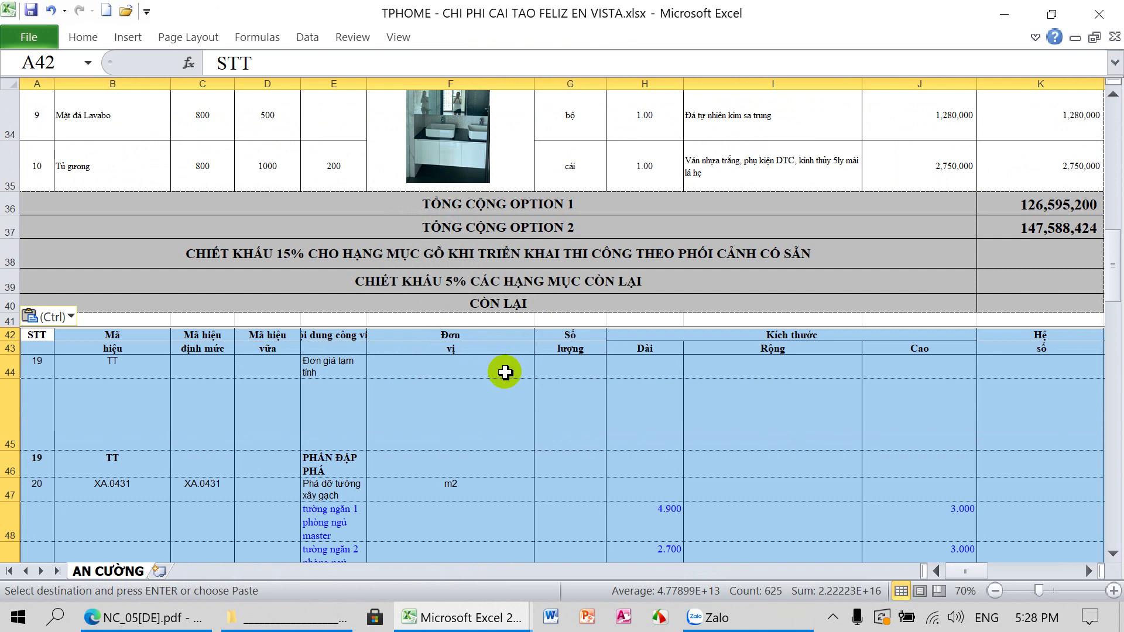
key(ctrl+z)
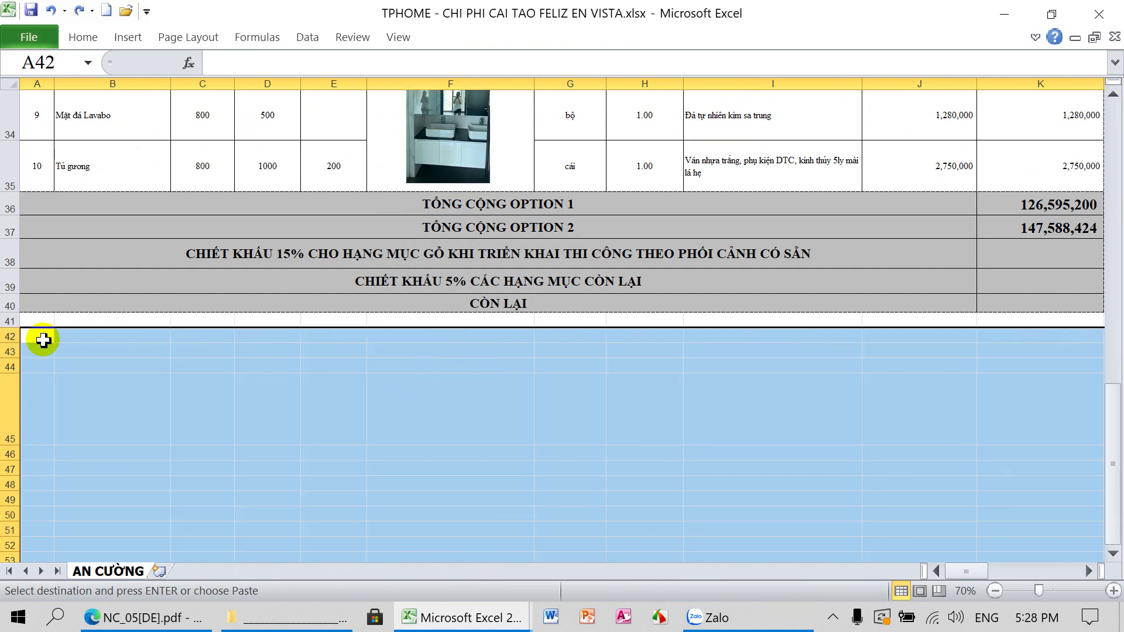
click(42, 338)
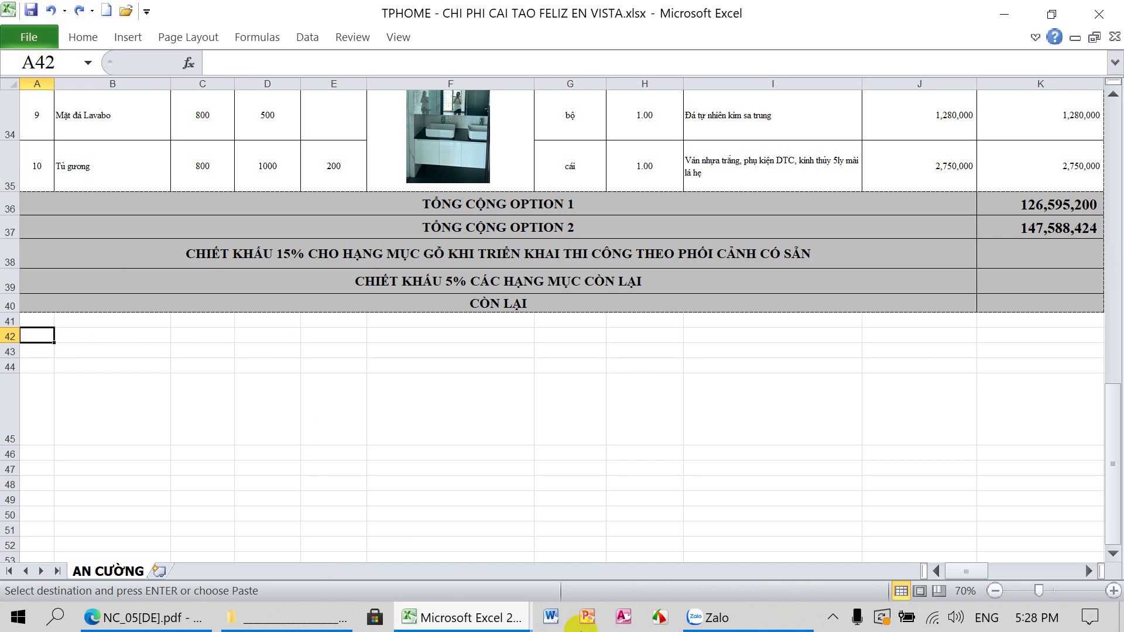
click(434, 625)
Step: Cancel the pending copy in bao gia dinh.xlsx, select J24, and return to the TPHOME workbook
mouse_move(460, 617)
click(632, 535)
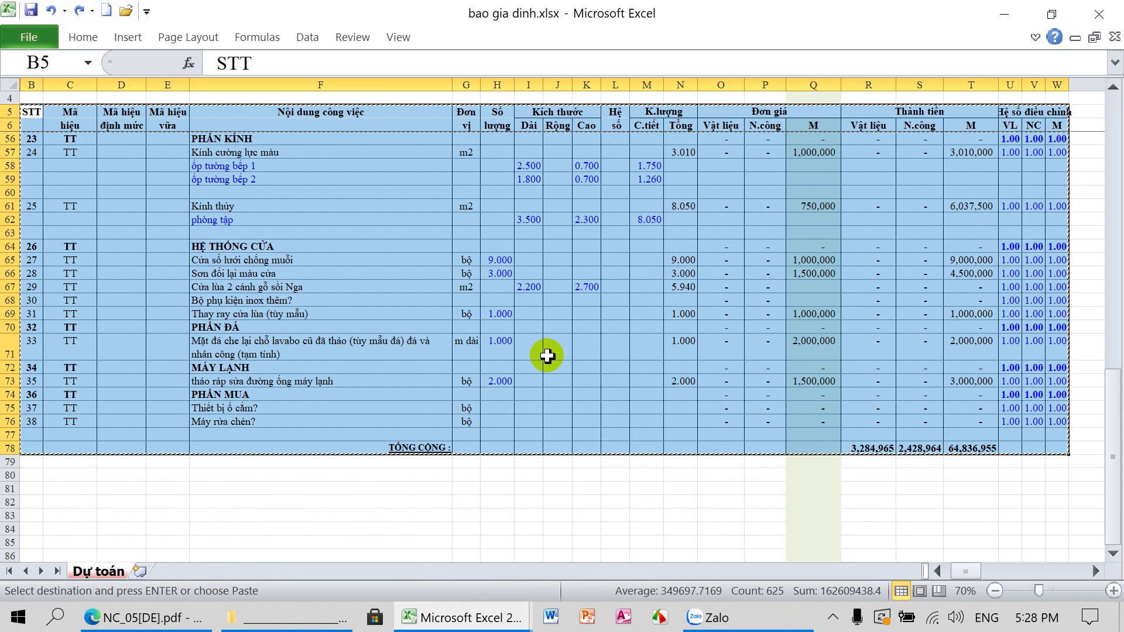
key(Escape)
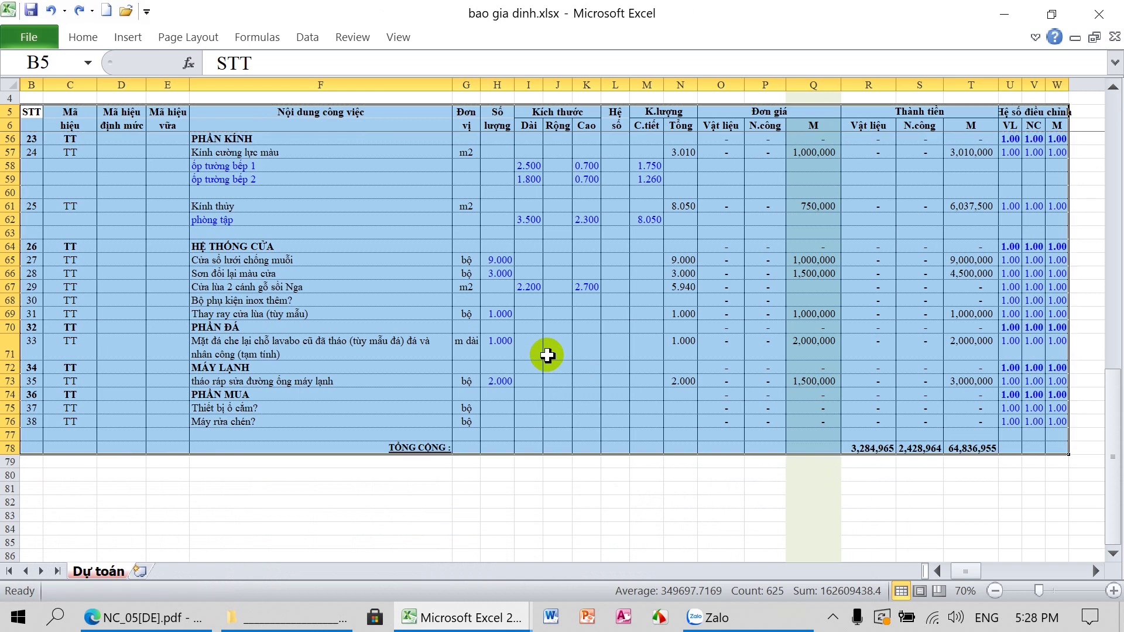
scroll(546, 355, up, 3)
scroll(546, 345, up, 7)
scroll(547, 344, up, 5)
click(544, 343)
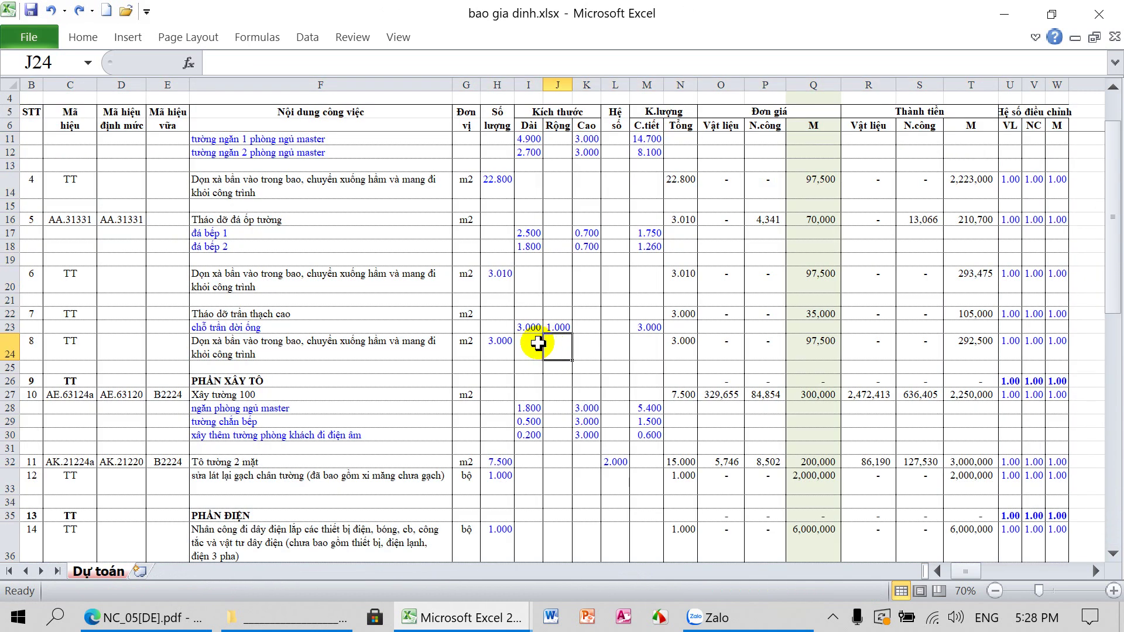
scroll(538, 343, up, 2)
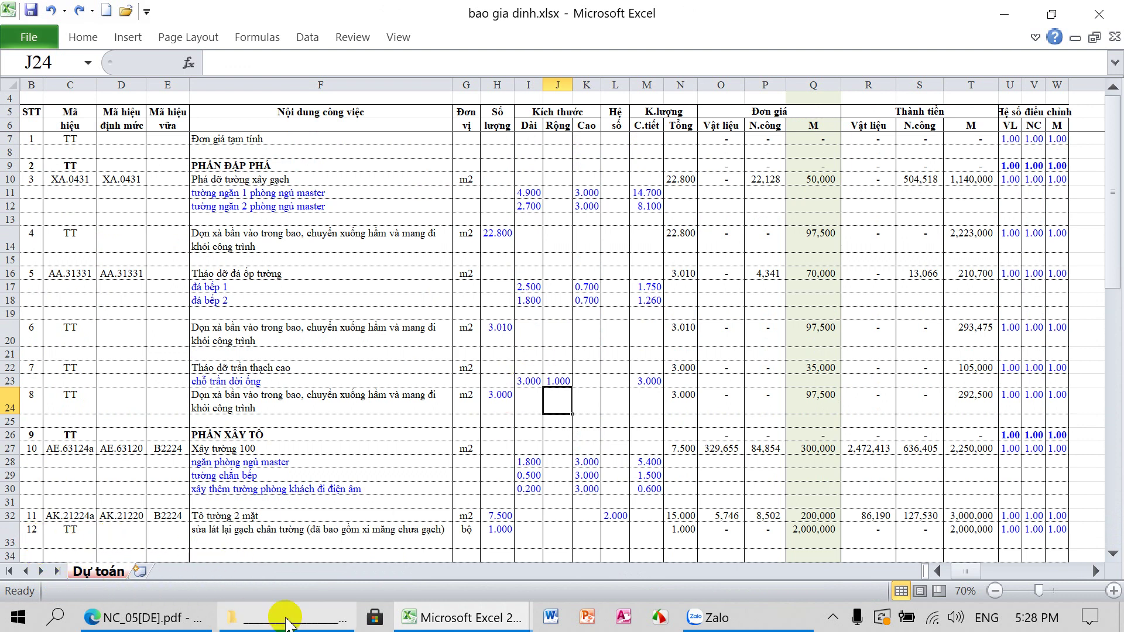
click(456, 621)
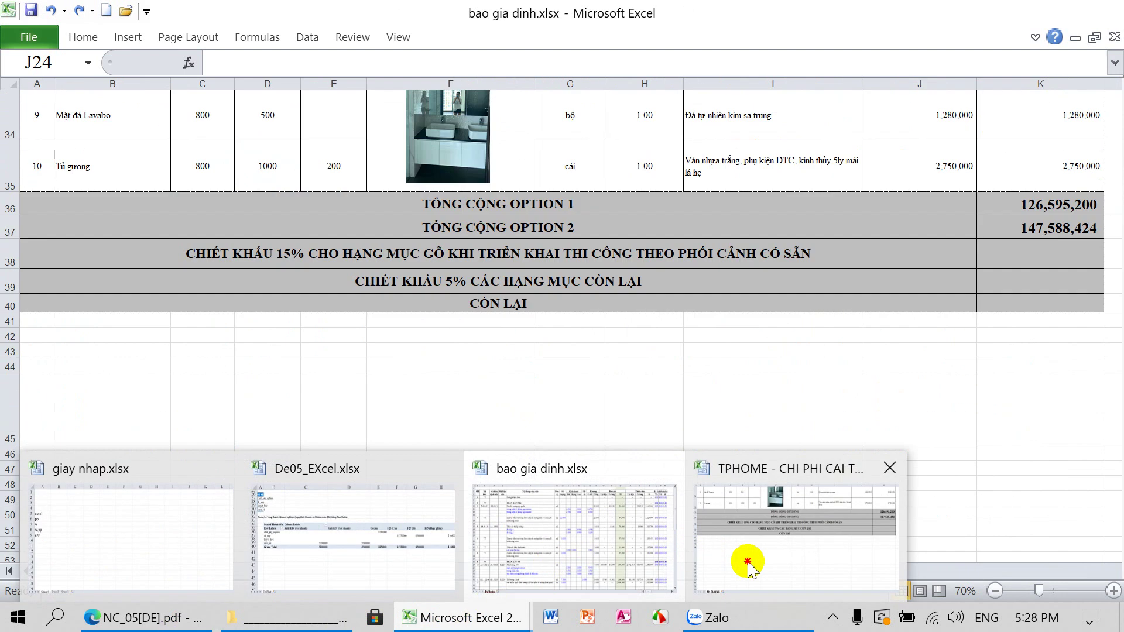
click(748, 562)
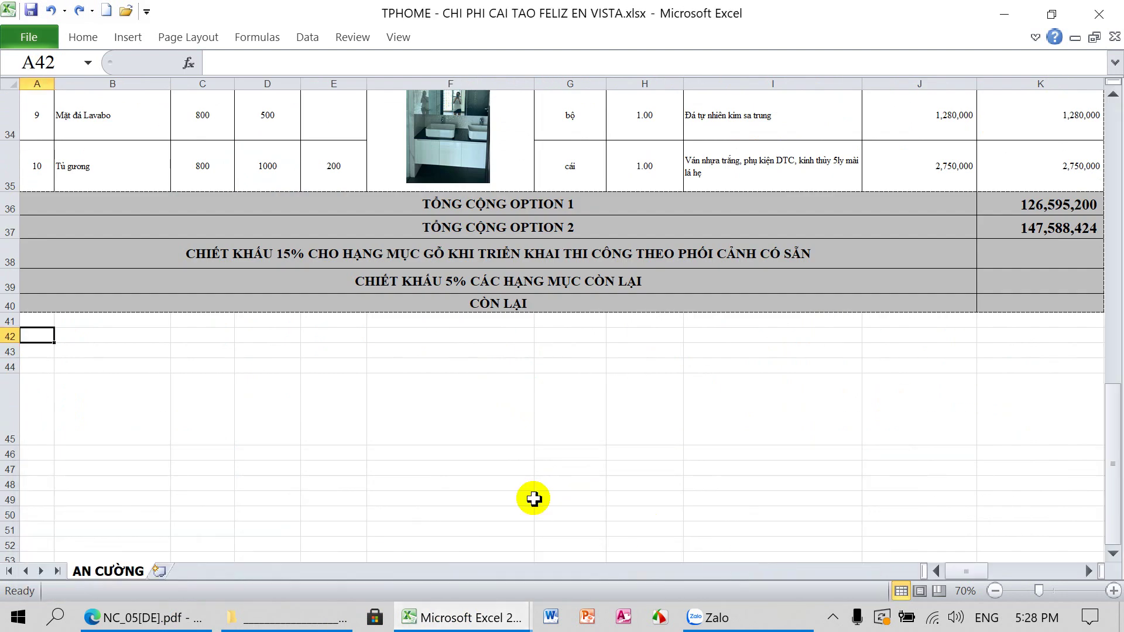
click(123, 39)
click(294, 111)
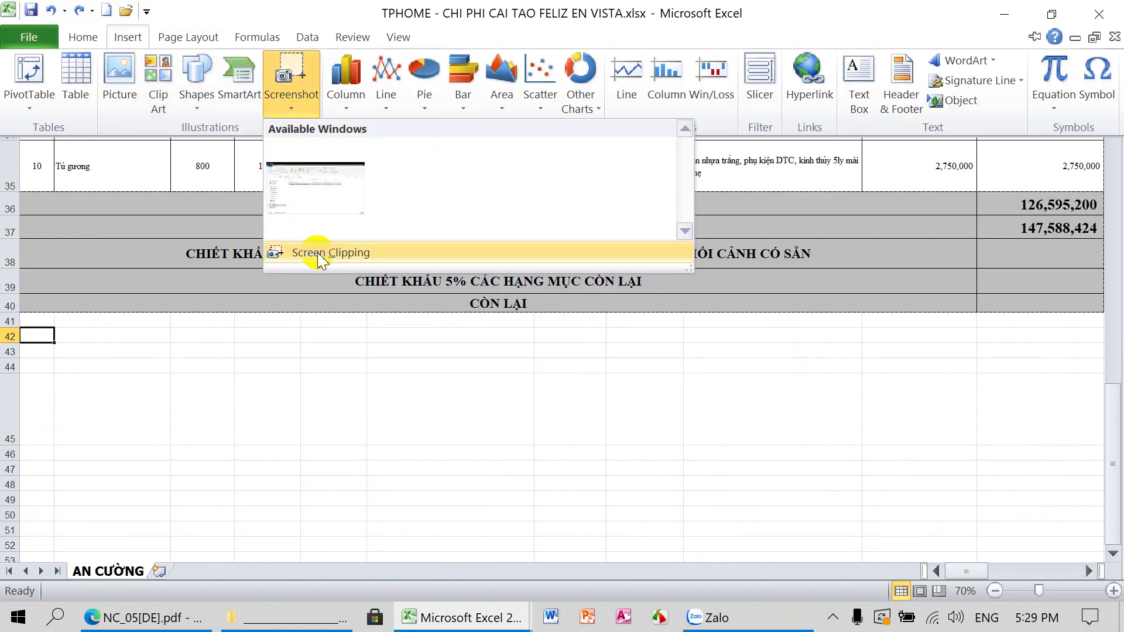
click(320, 255)
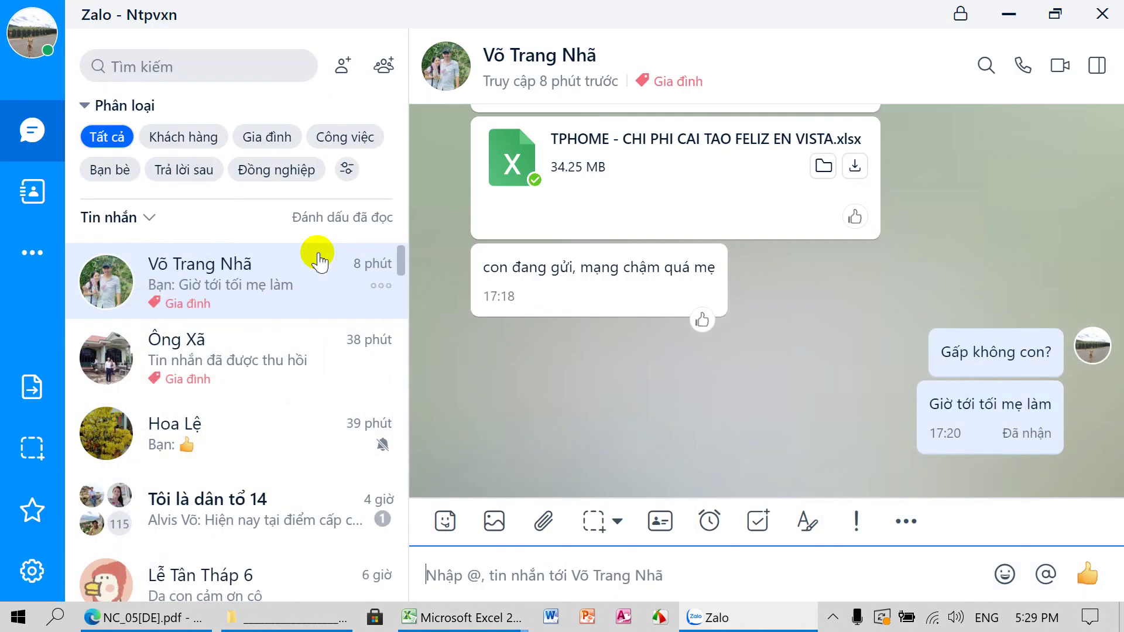
key(Escape)
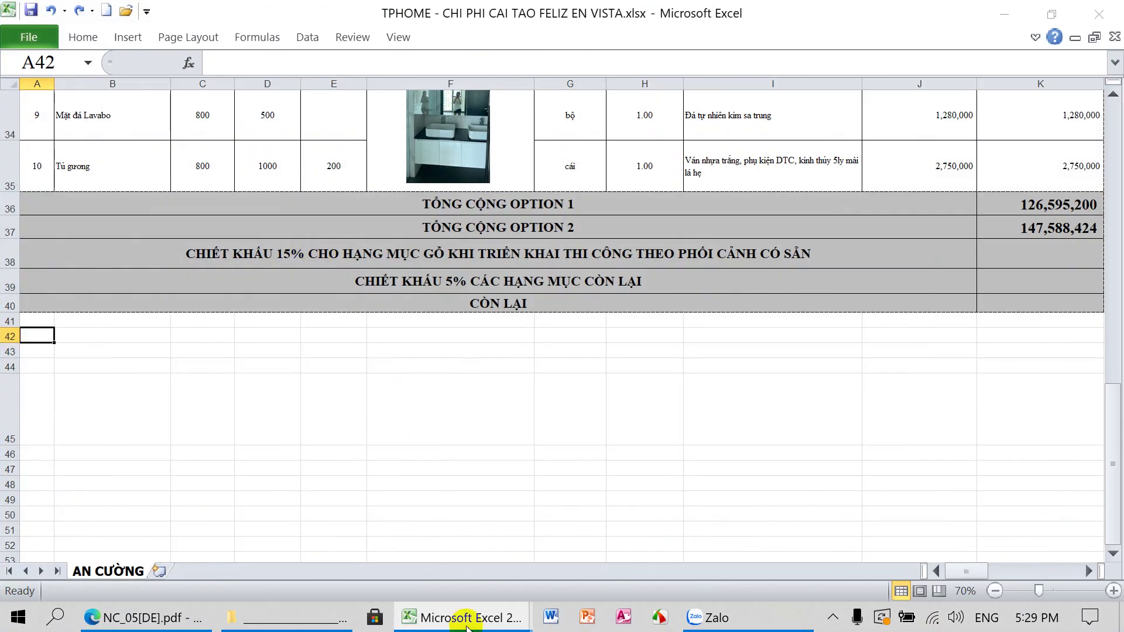
mouse_move(462, 617)
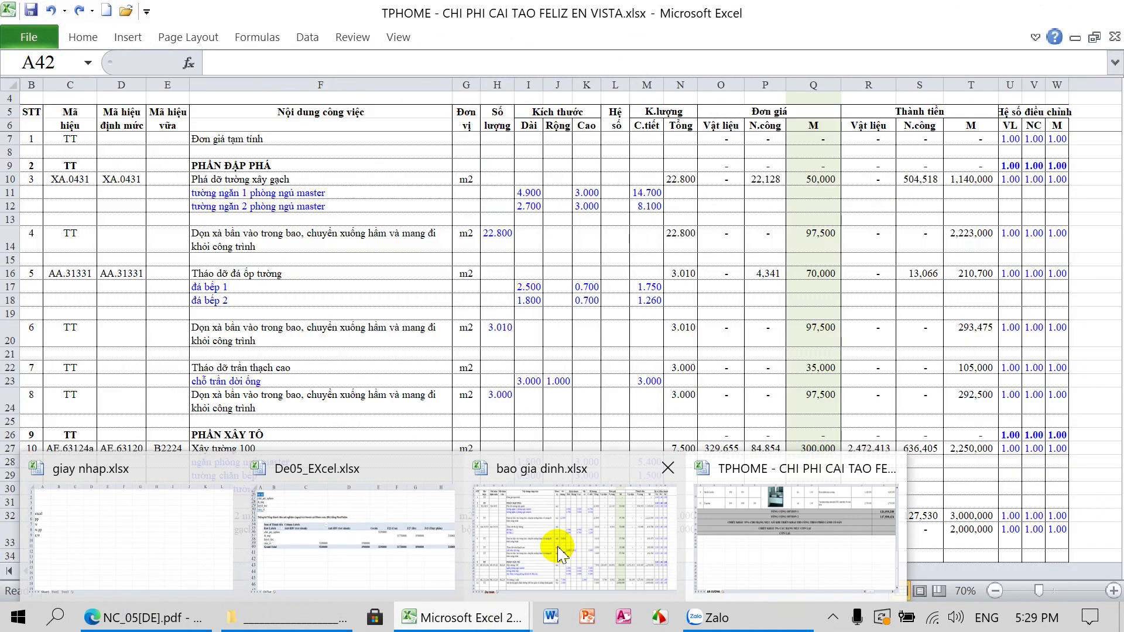
click(559, 552)
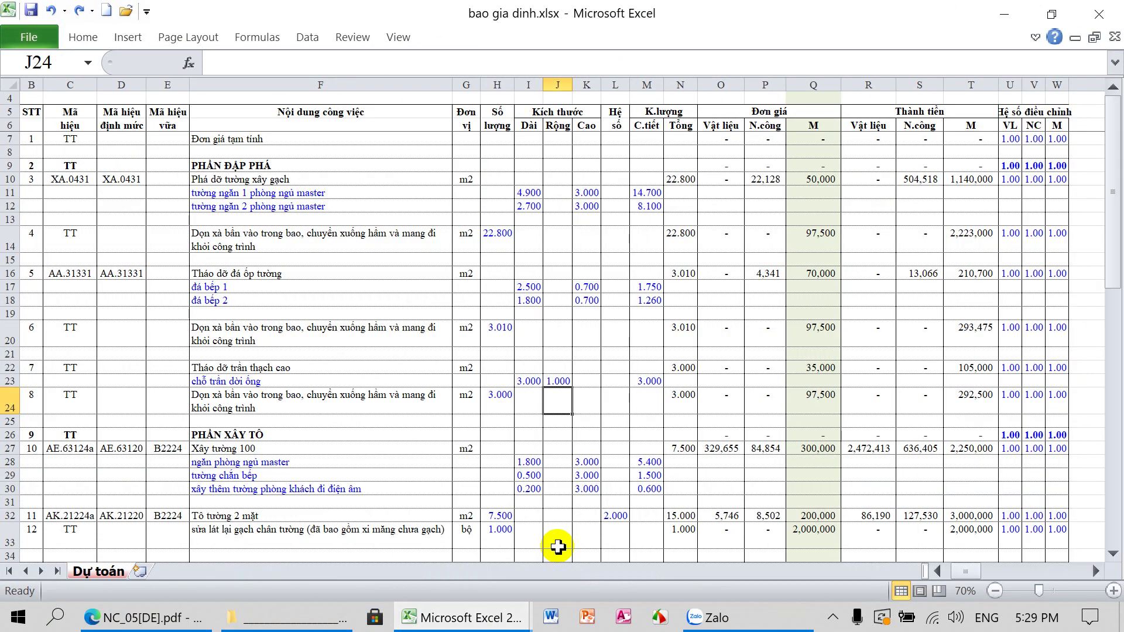
click(477, 618)
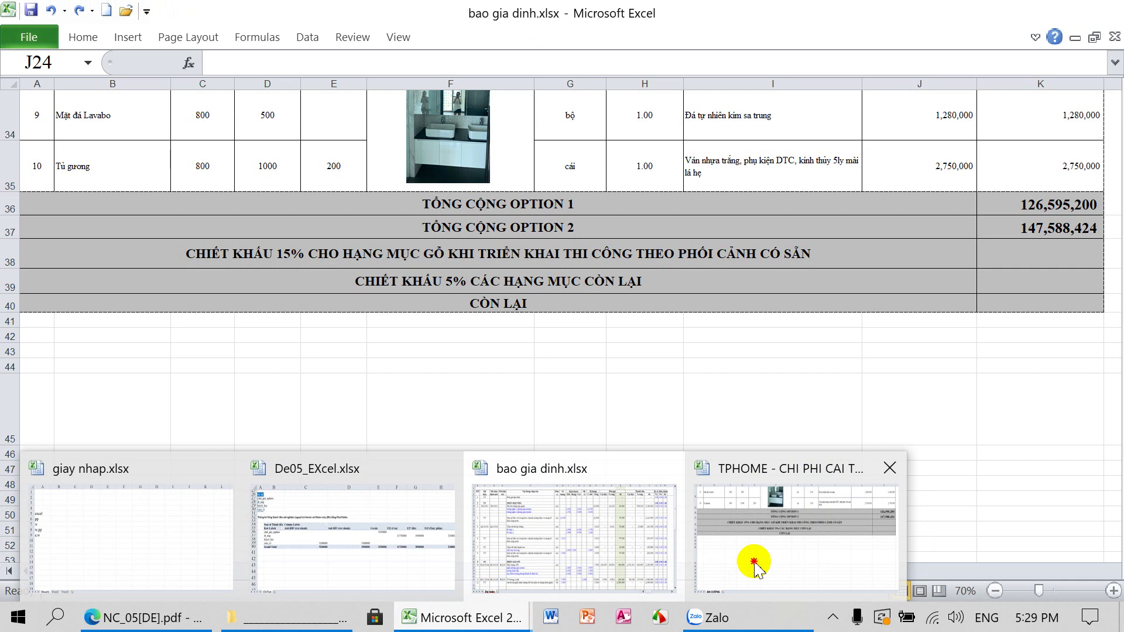
click(754, 561)
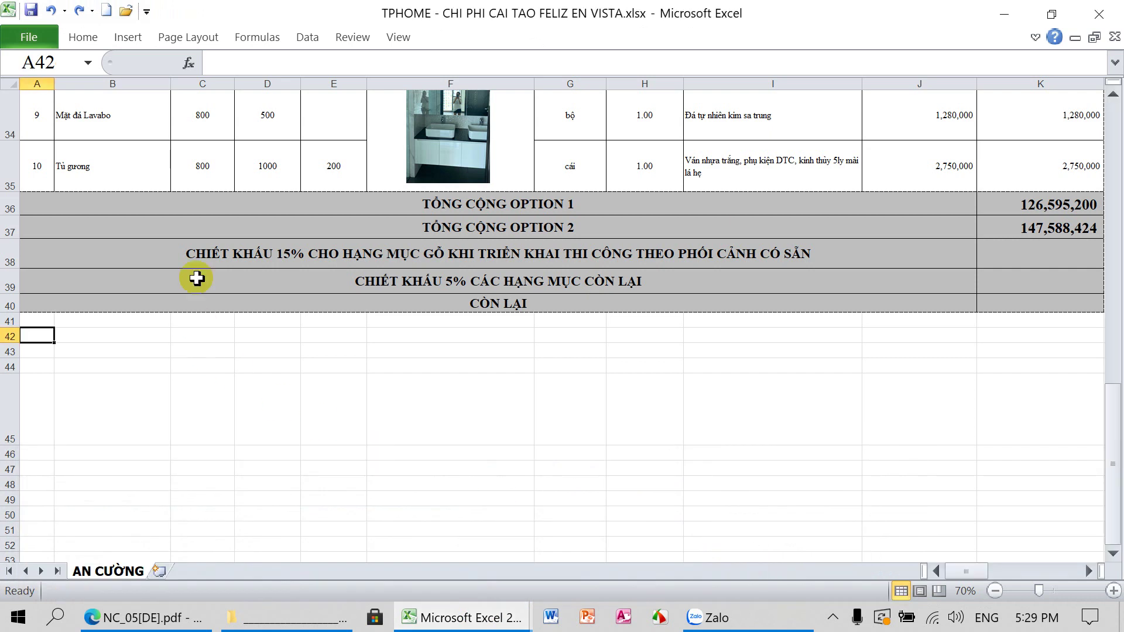
click(124, 35)
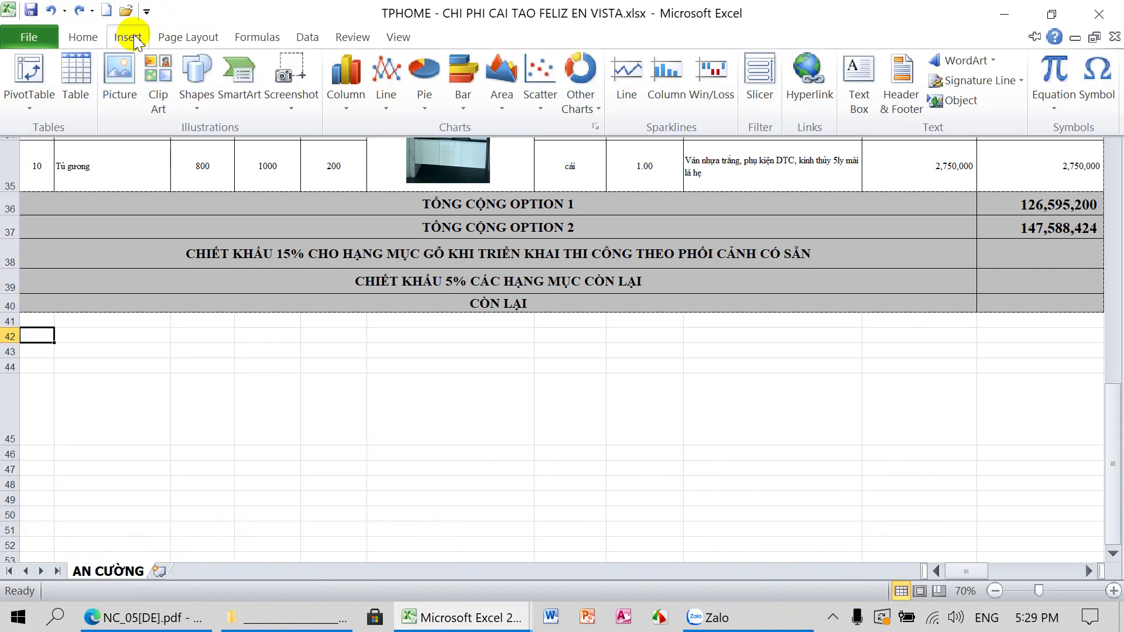
click(289, 111)
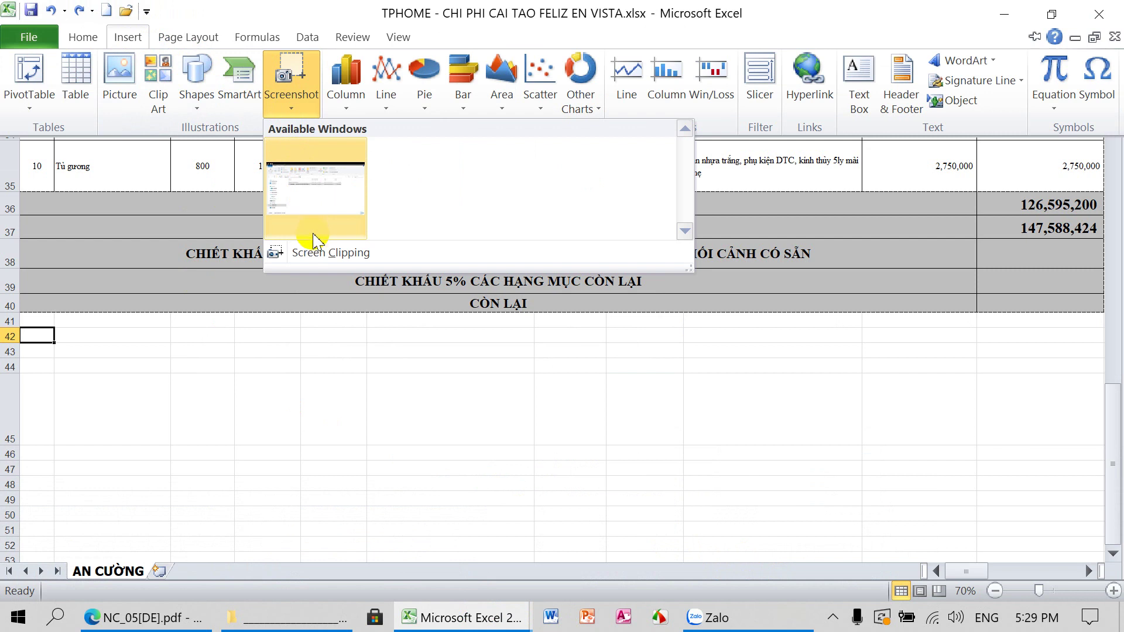
click(316, 253)
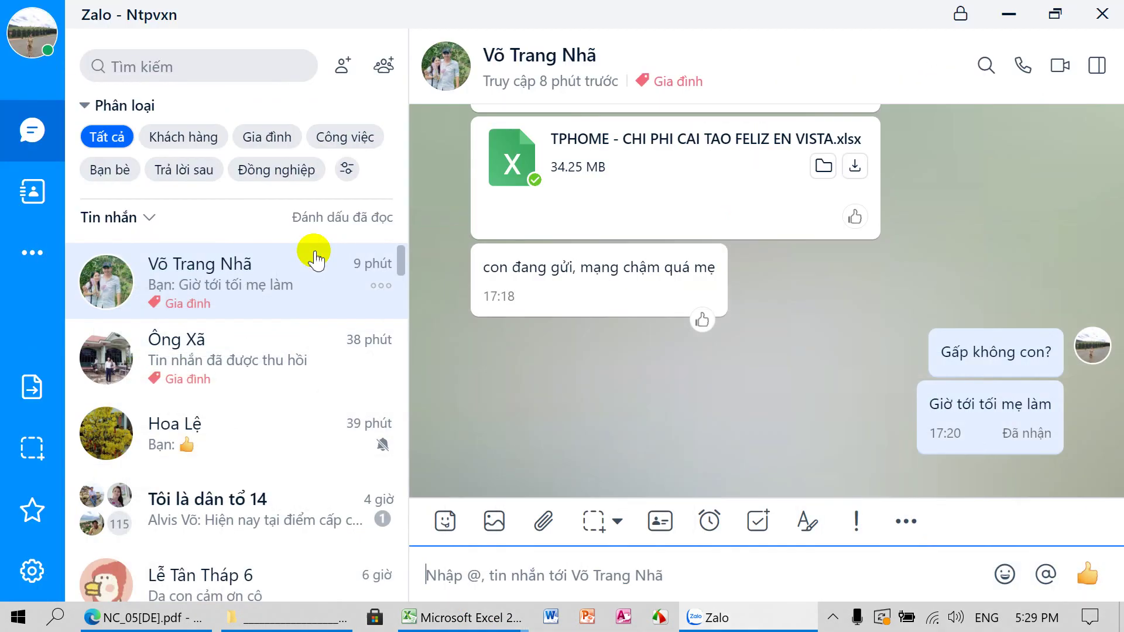
key(Escape)
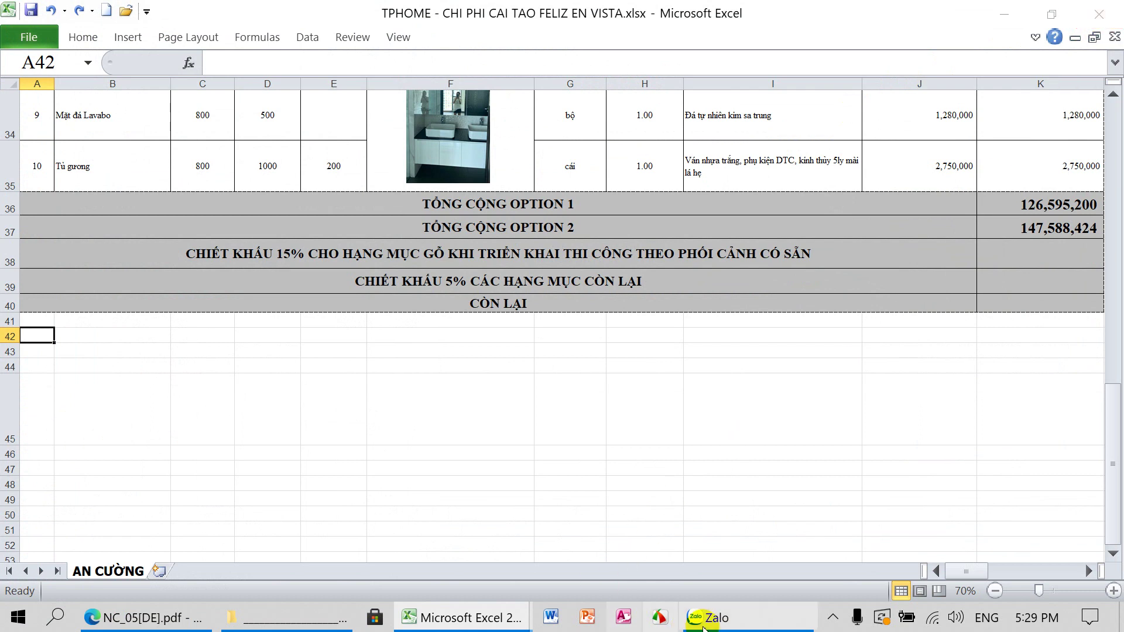
click(737, 617)
click(1106, 18)
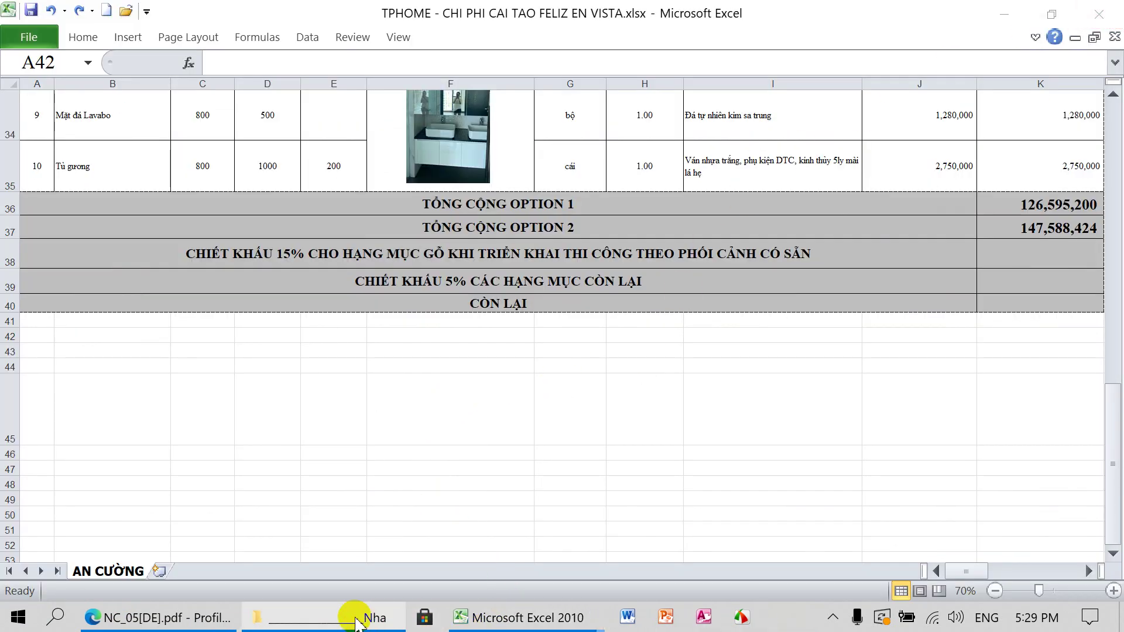
Step: Open the folder holding the workbooks from the taskbar and close it again
click(307, 619)
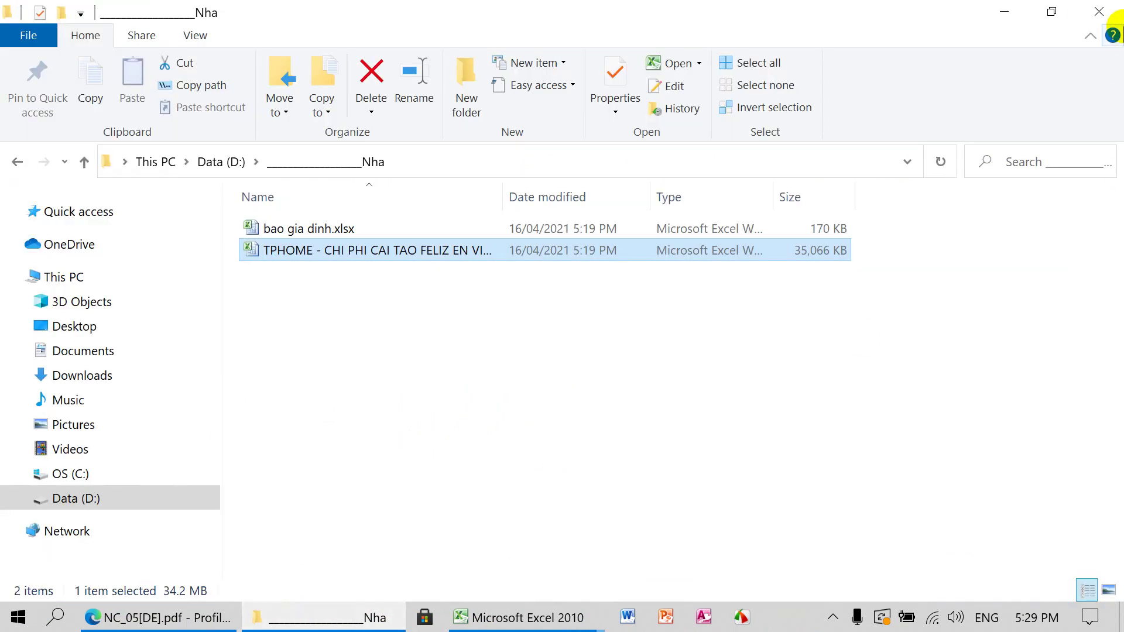
click(1099, 12)
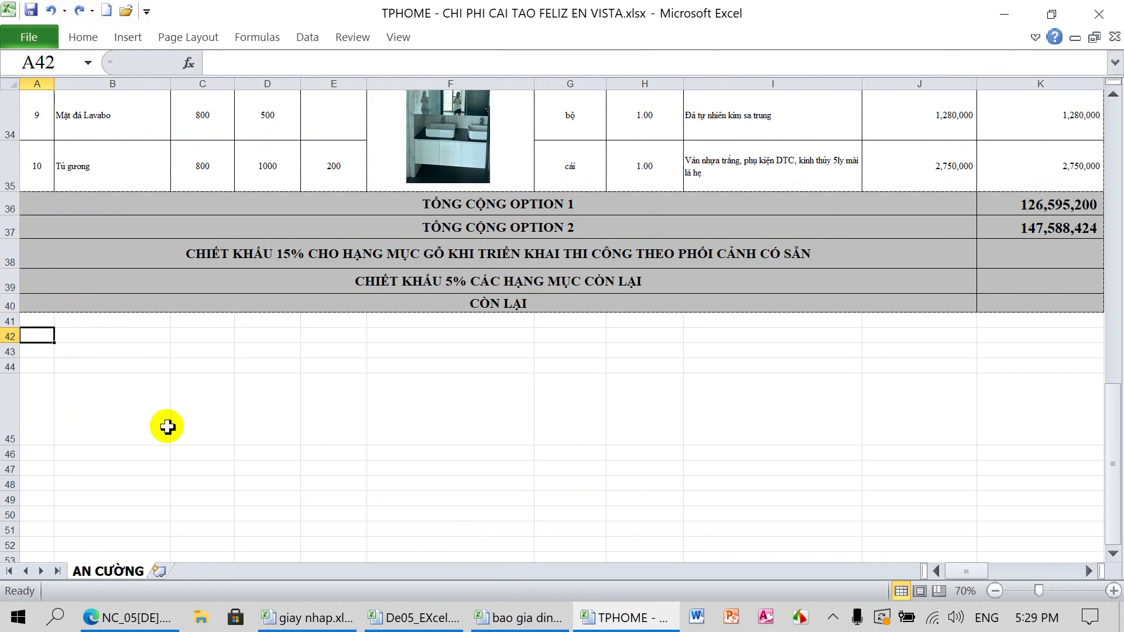
Step: In TPHOME, start and cancel a Screen Clipping, select B42, then return to bao gia dinh.xlsx
click(527, 619)
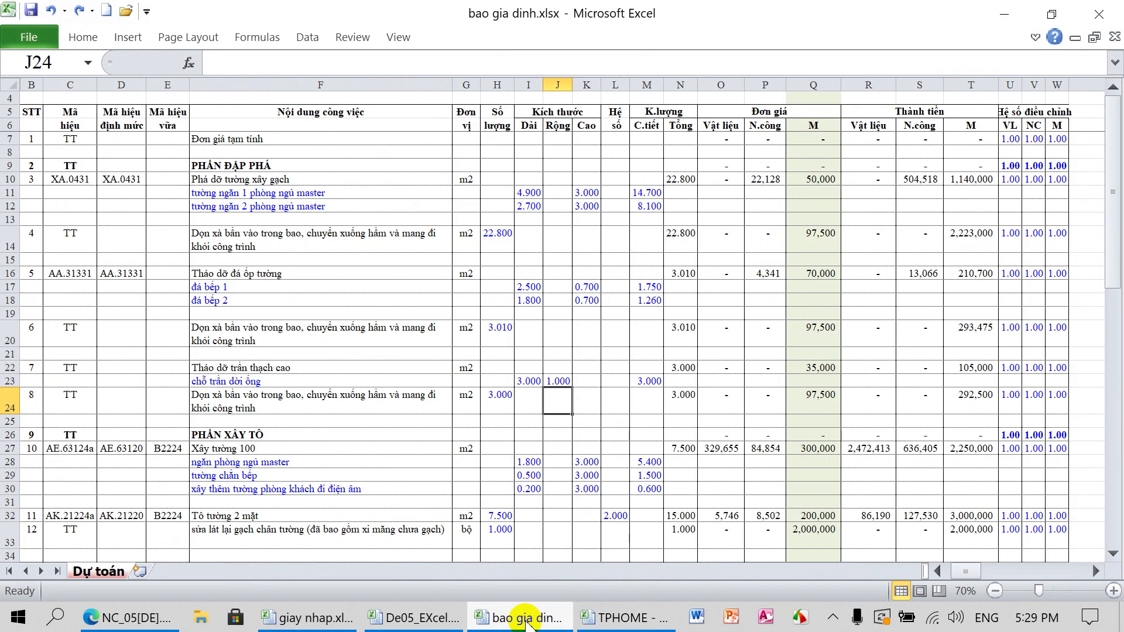
click(617, 621)
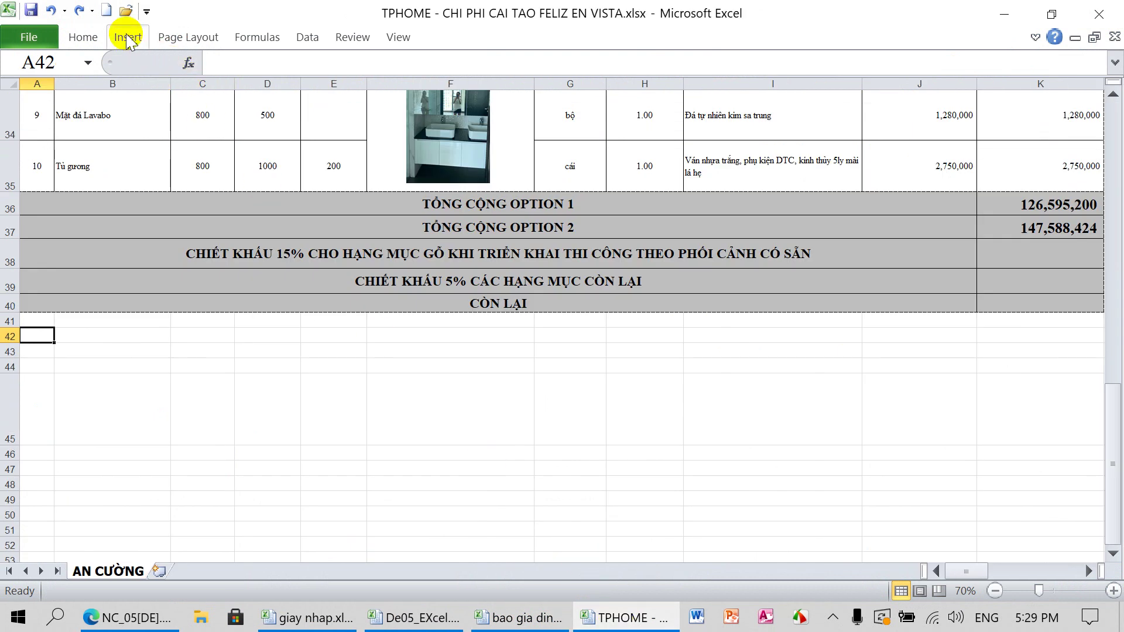
click(128, 40)
click(291, 114)
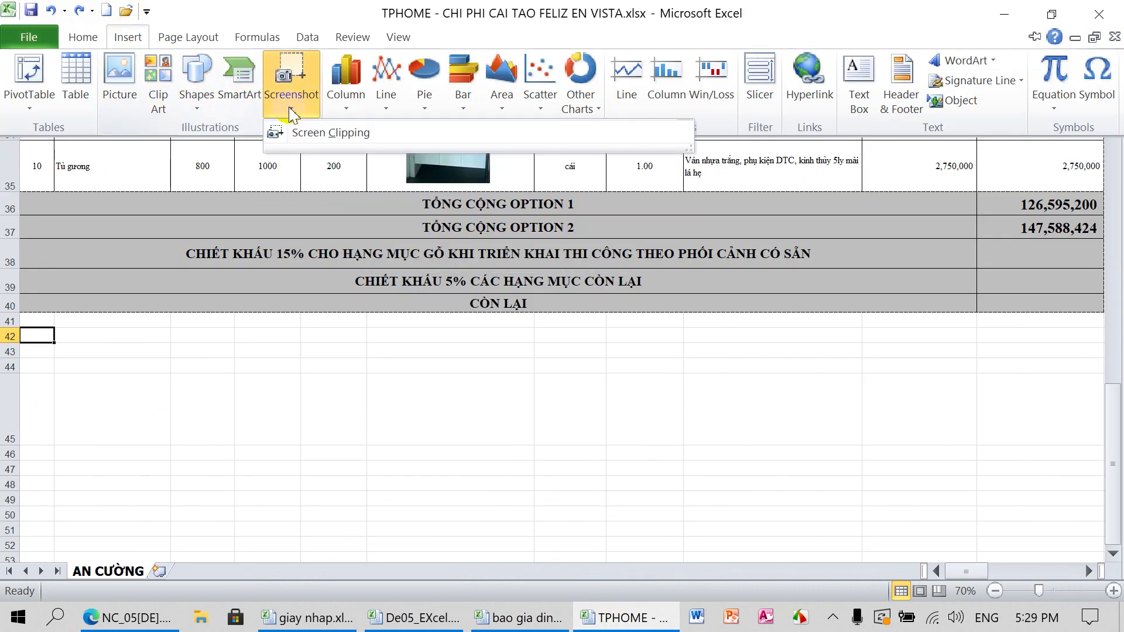
click(309, 133)
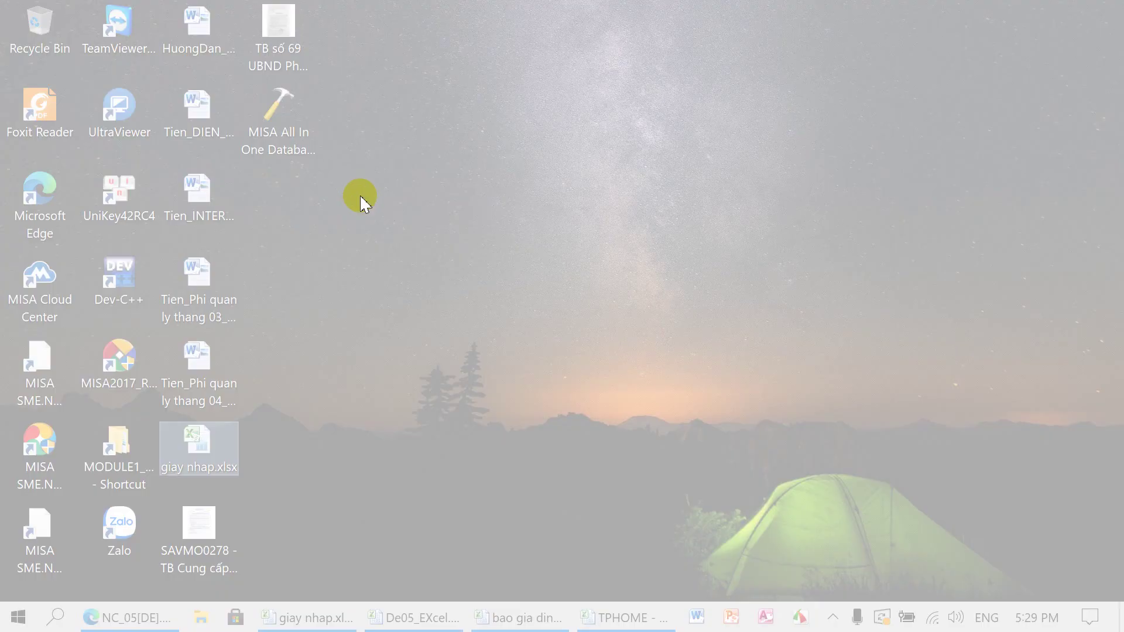
key(Escape)
click(236, 357)
click(112, 336)
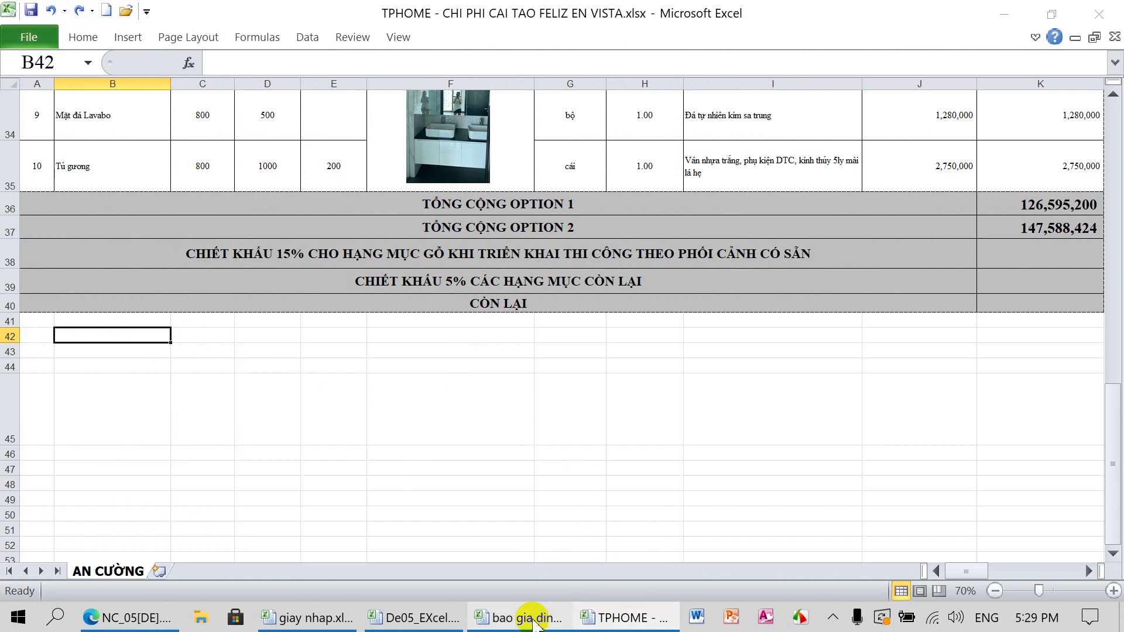
click(536, 622)
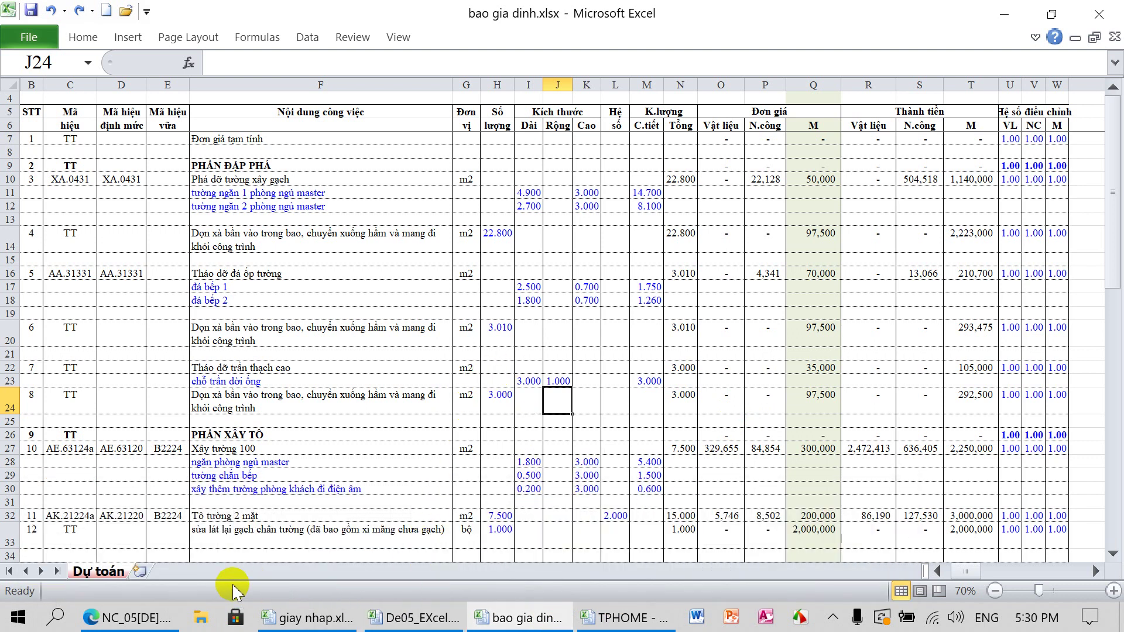
click(58, 617)
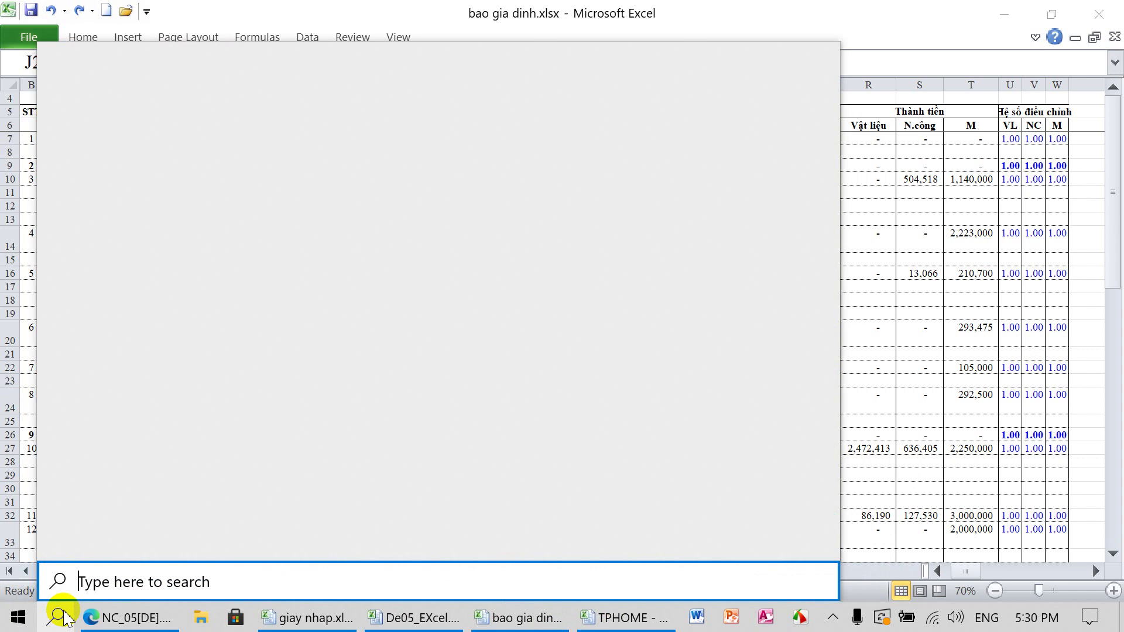
Step: Search for and launch Paint with a blank canvas, then bring bao gia dinh.xlsx back in front
text(paint)
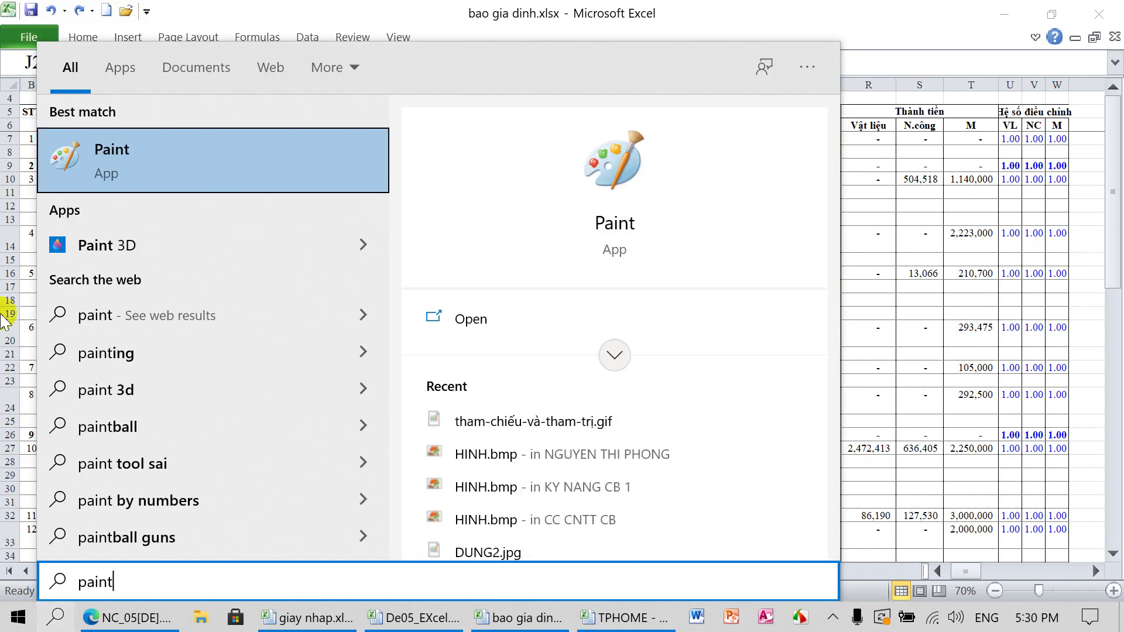
click(160, 169)
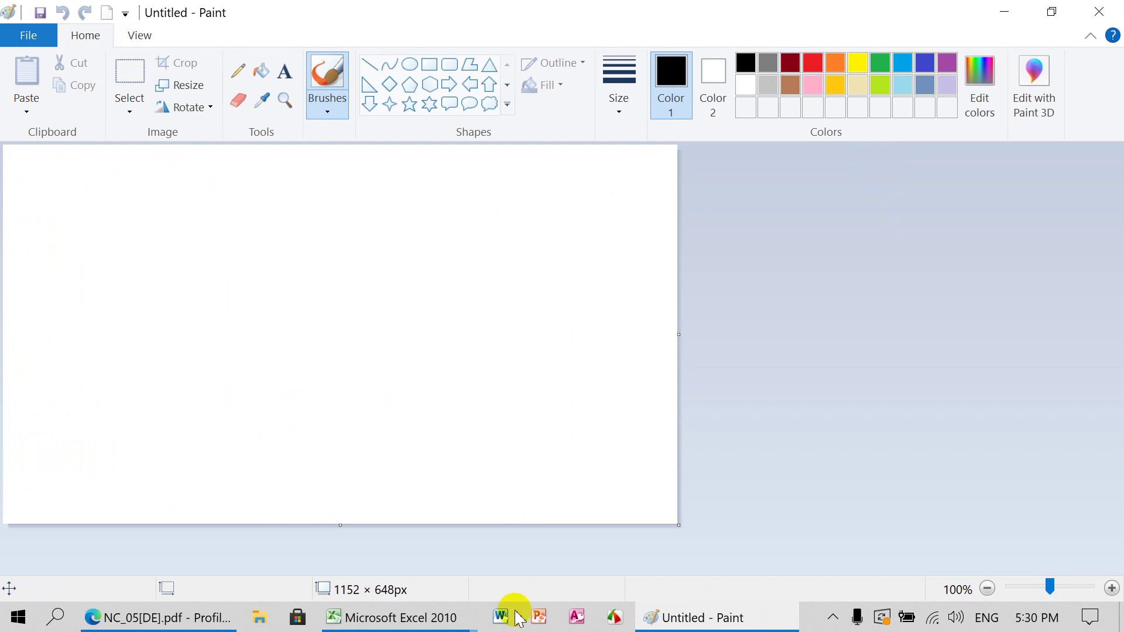
click(369, 619)
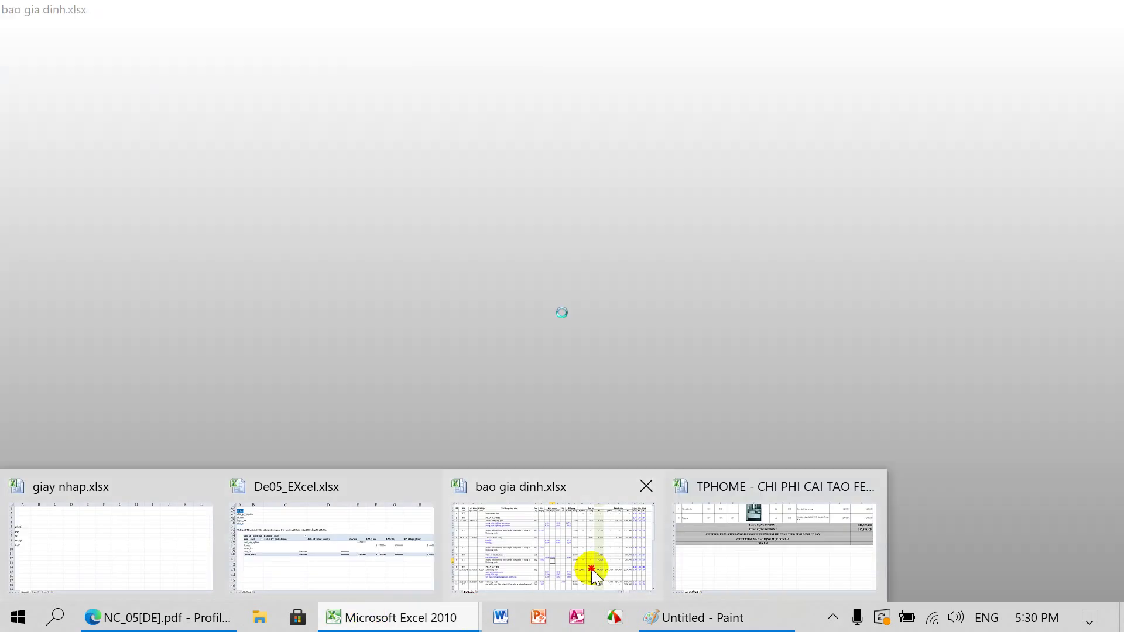
click(591, 571)
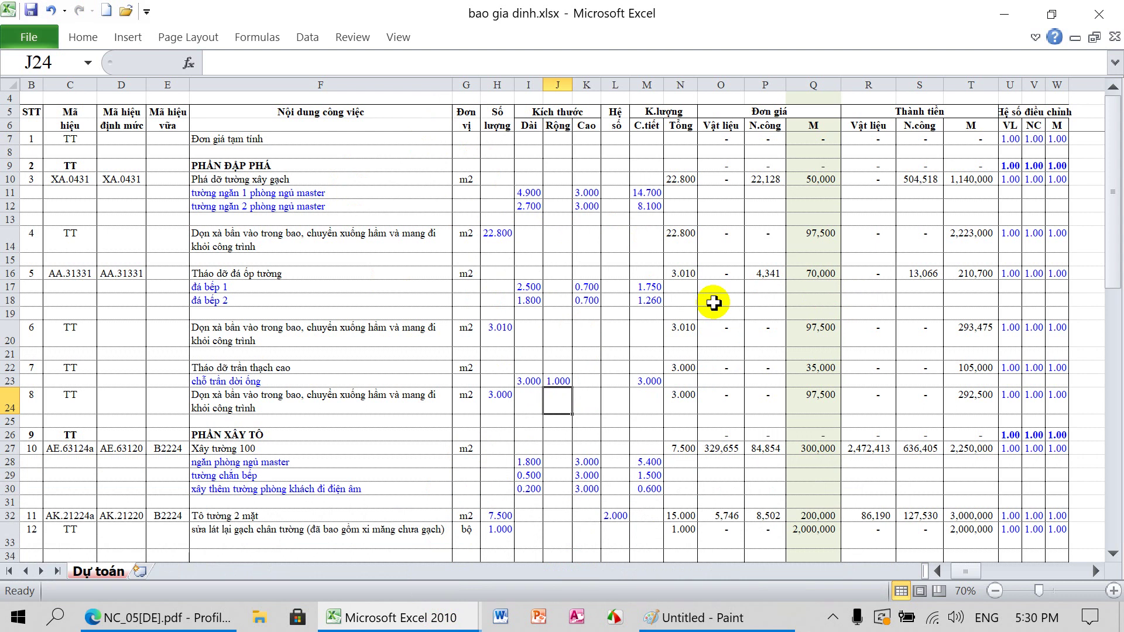
Step: Switch from bao gia dinh.xlsx to the TPHOME - CHI PHI CAI TAO FELIZ EN VISTA.xlsx workbook
click(457, 620)
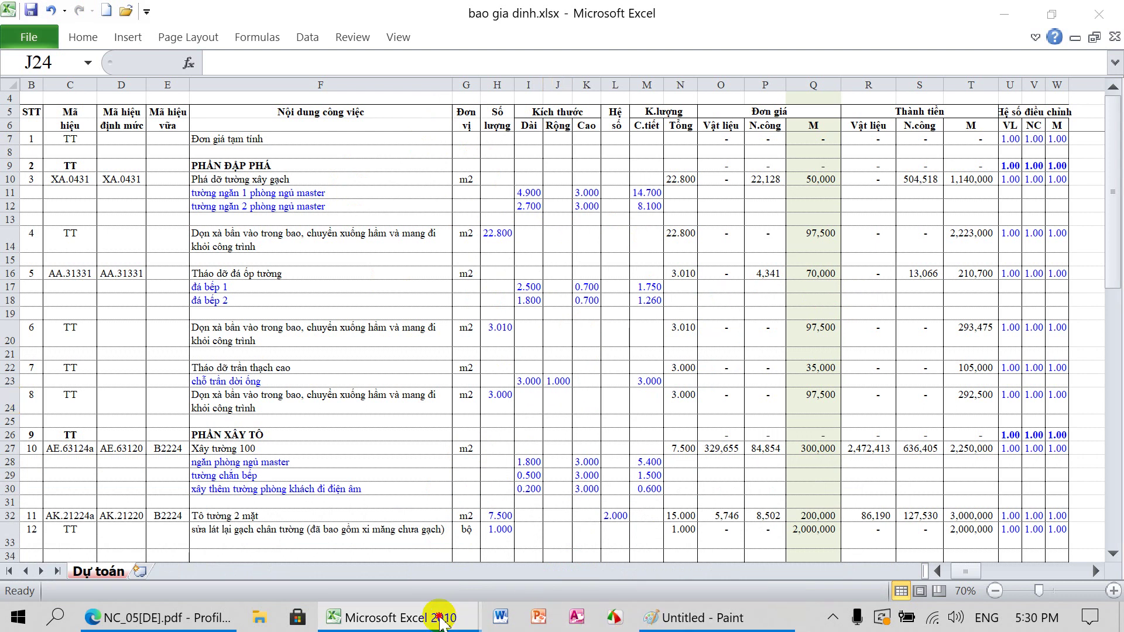
click(719, 550)
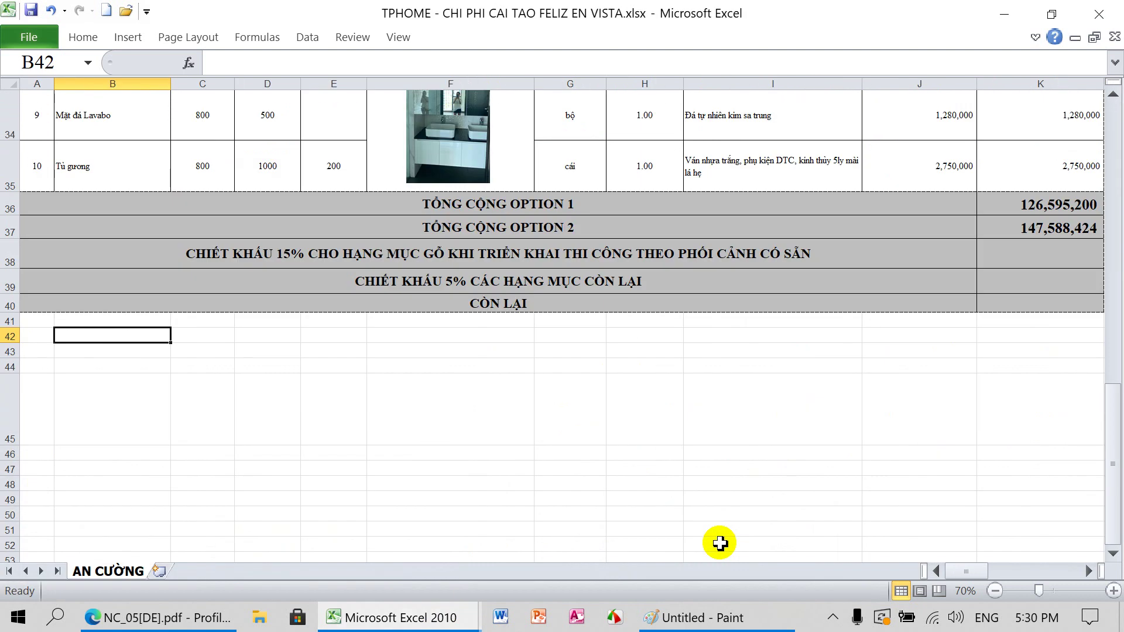
scroll(658, 494, up, 5)
scroll(656, 495, up, 5)
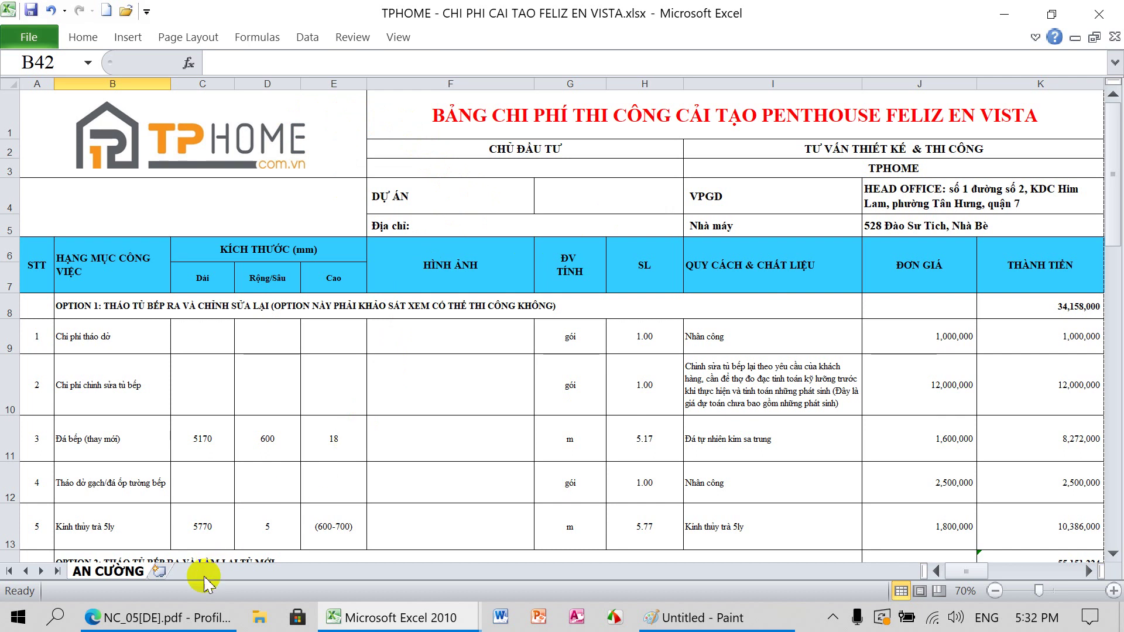
click(183, 620)
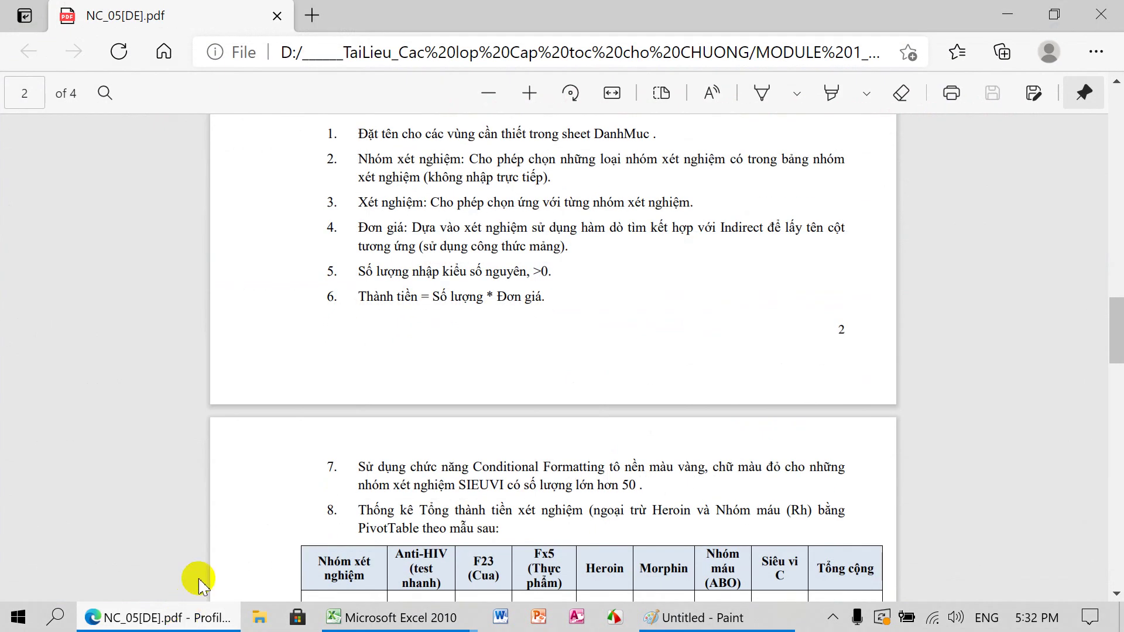
Step: Start a Google search for 'nối' in a new Edge tab and close the blank Paint window
click(320, 22)
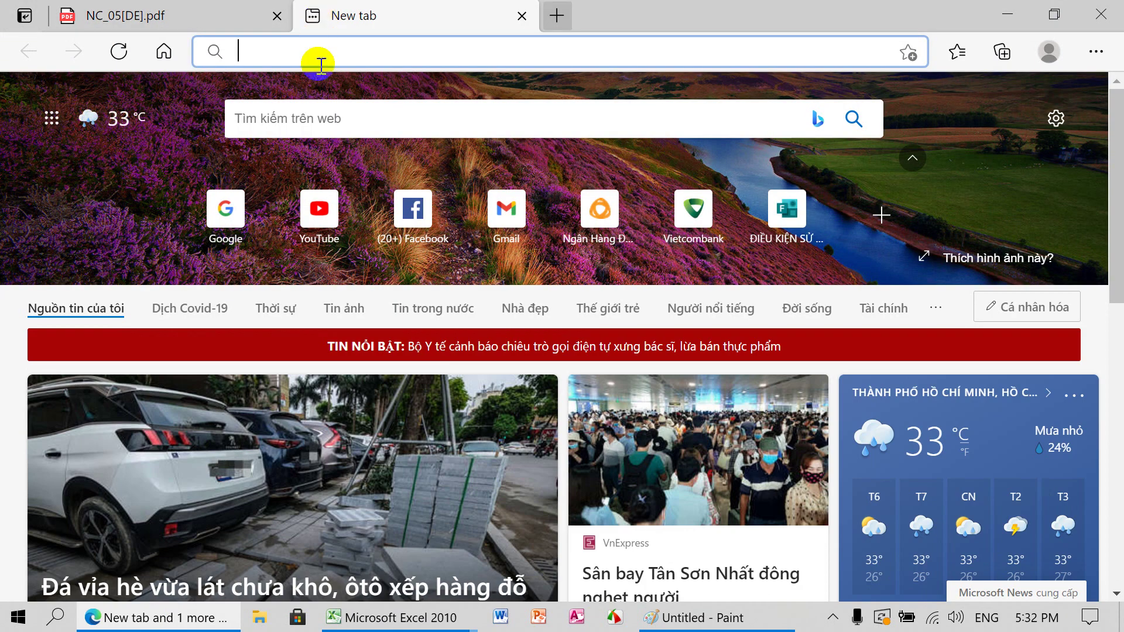
click(228, 212)
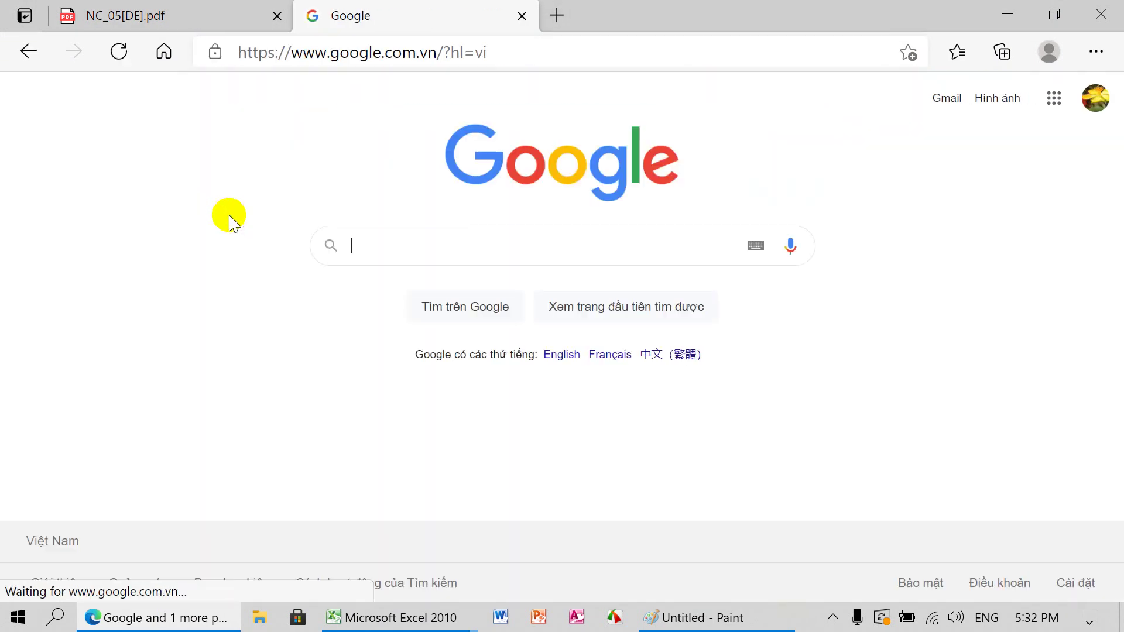
text(nôối)
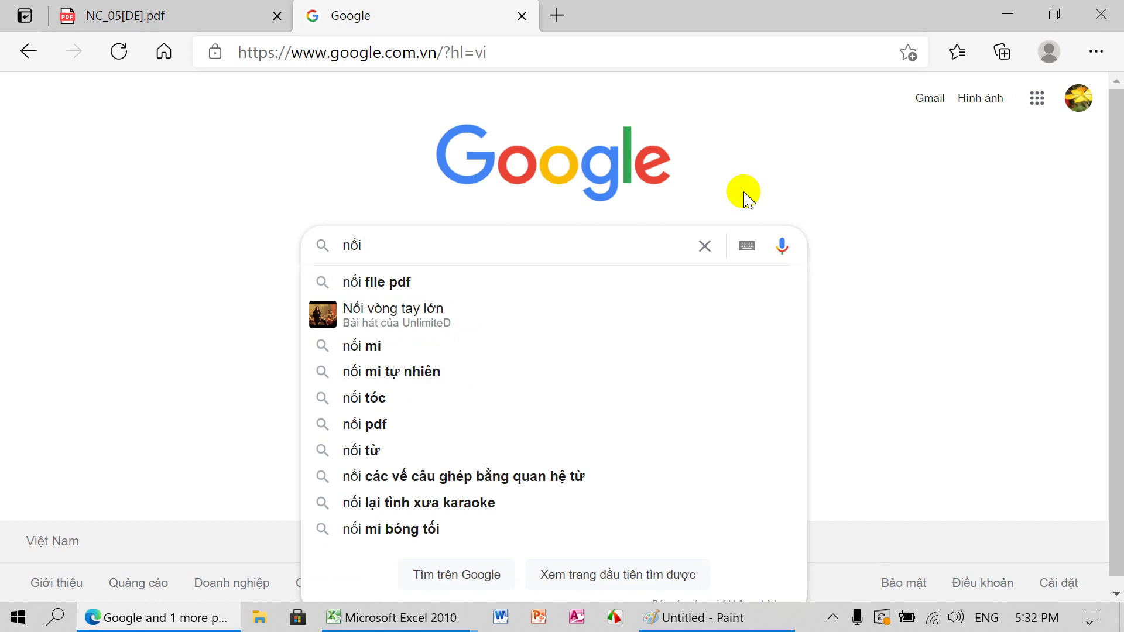
click(677, 618)
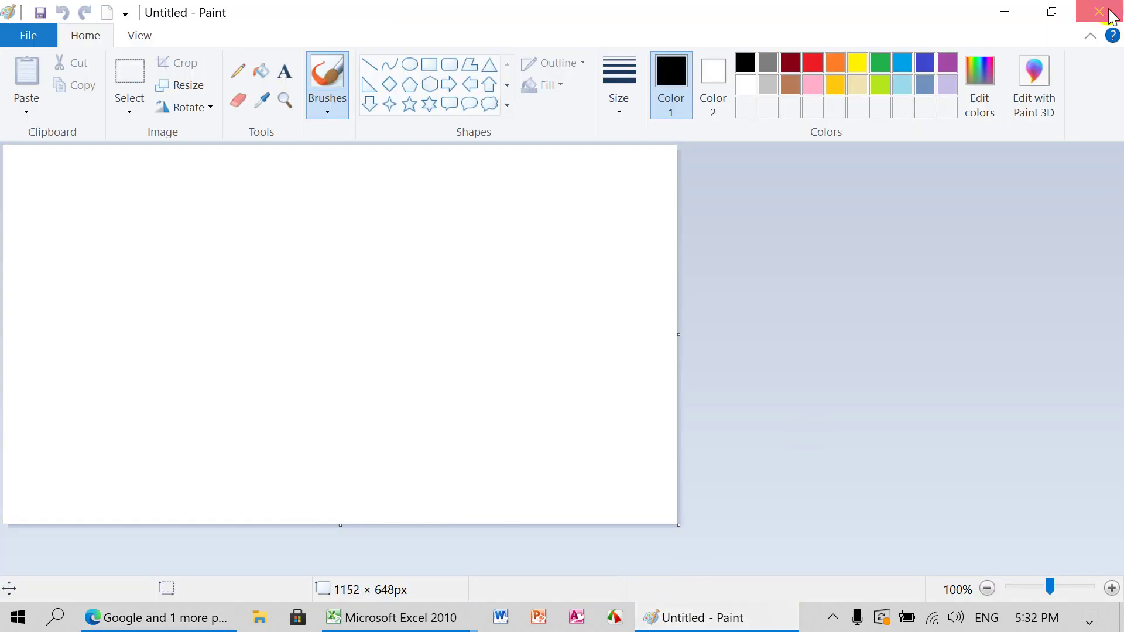
click(1079, 14)
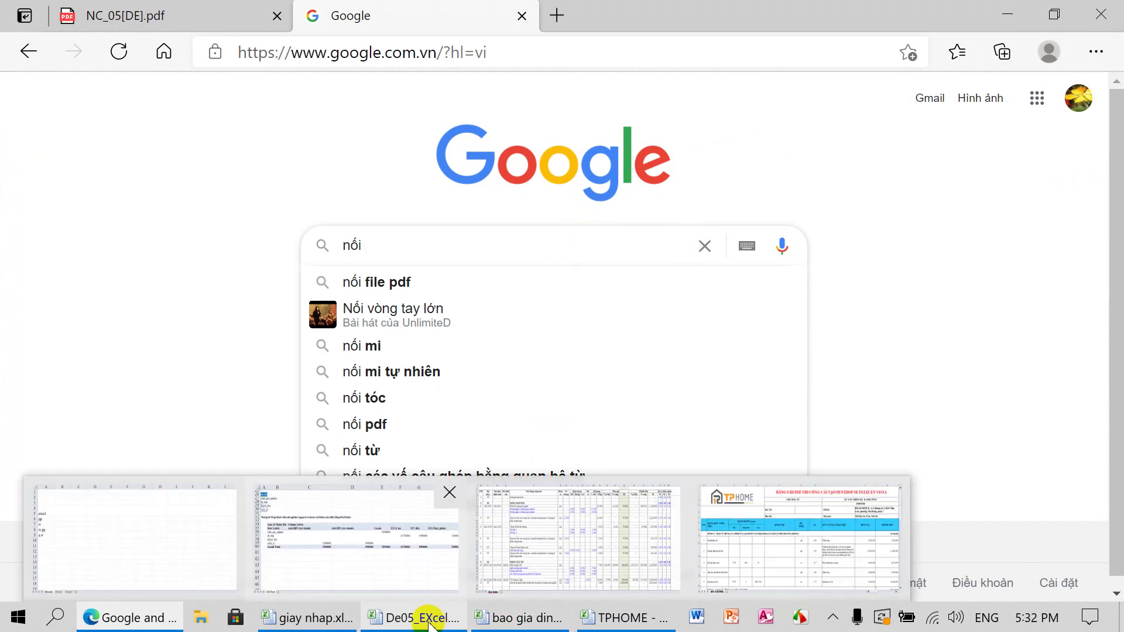
mouse_move(395, 617)
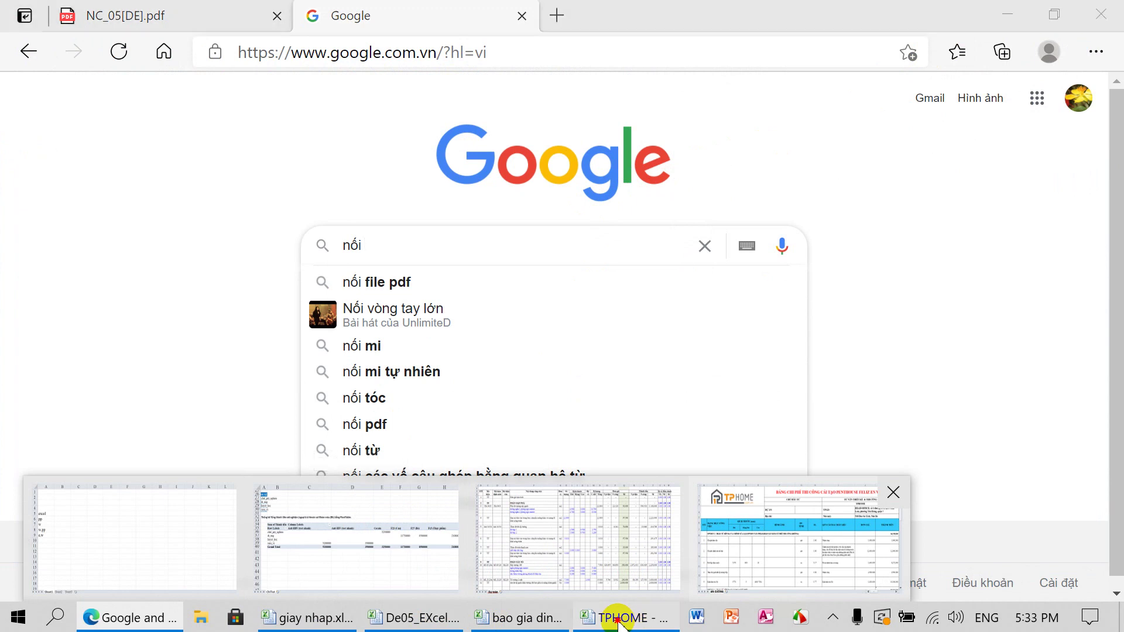
Step: Open Print for the TPHOME workbook and choose Add Printer from the Printer dropdown
click(620, 621)
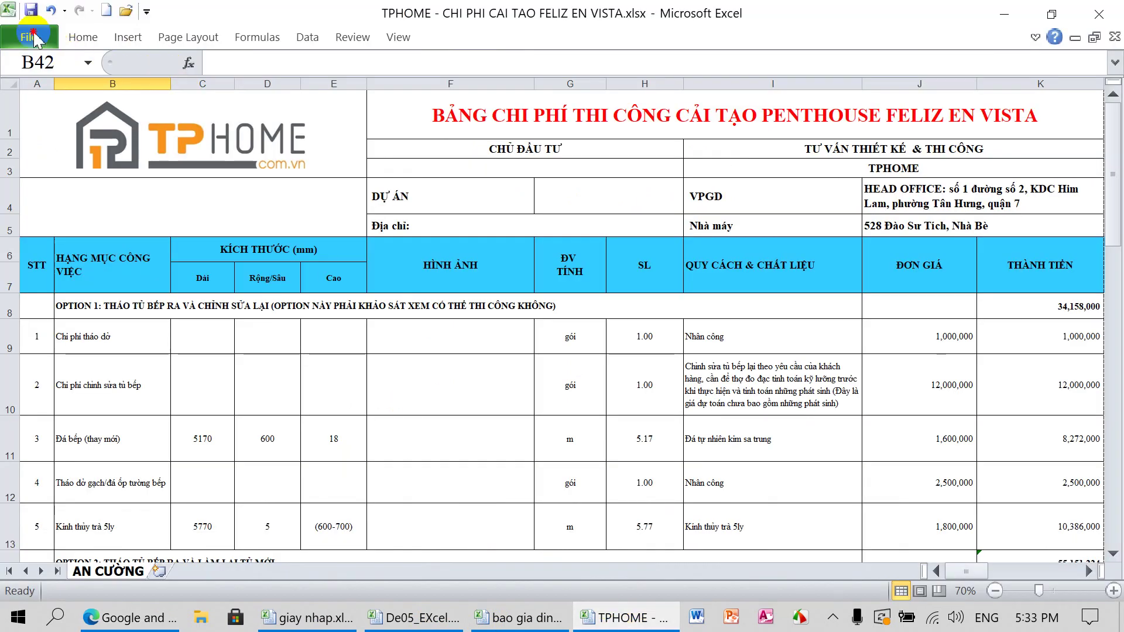
click(29, 37)
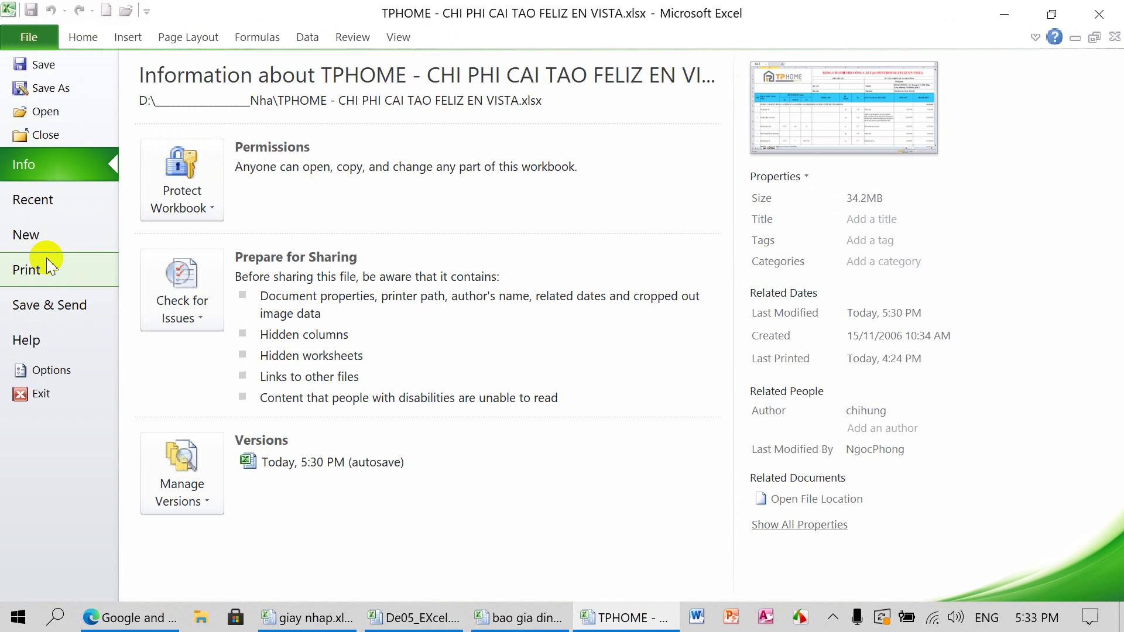
click(39, 276)
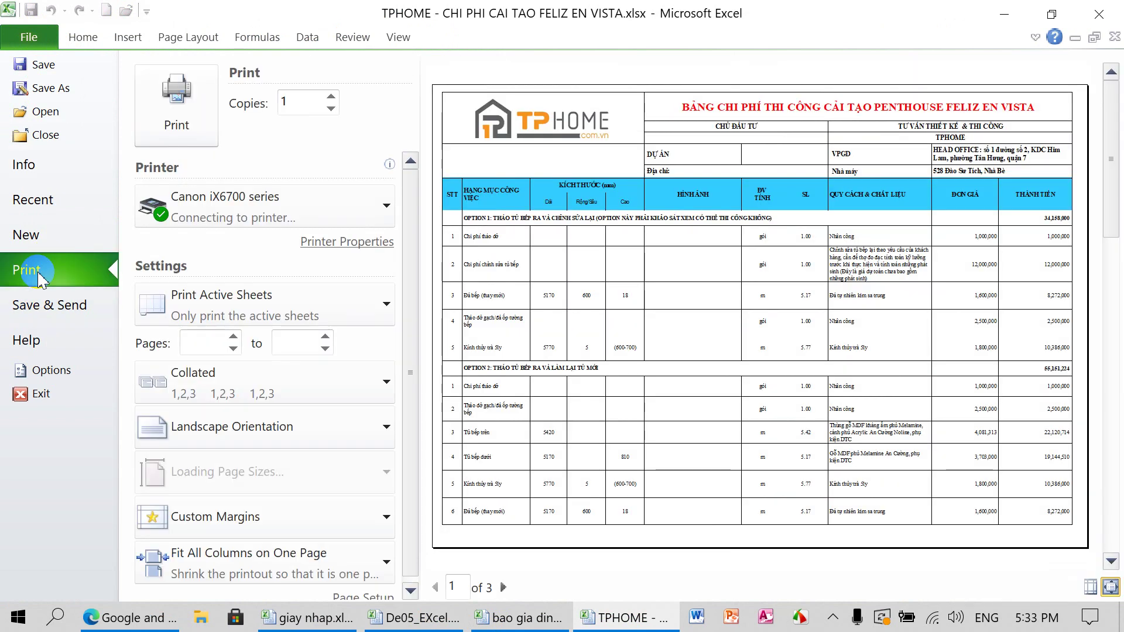
mouse_move(263, 208)
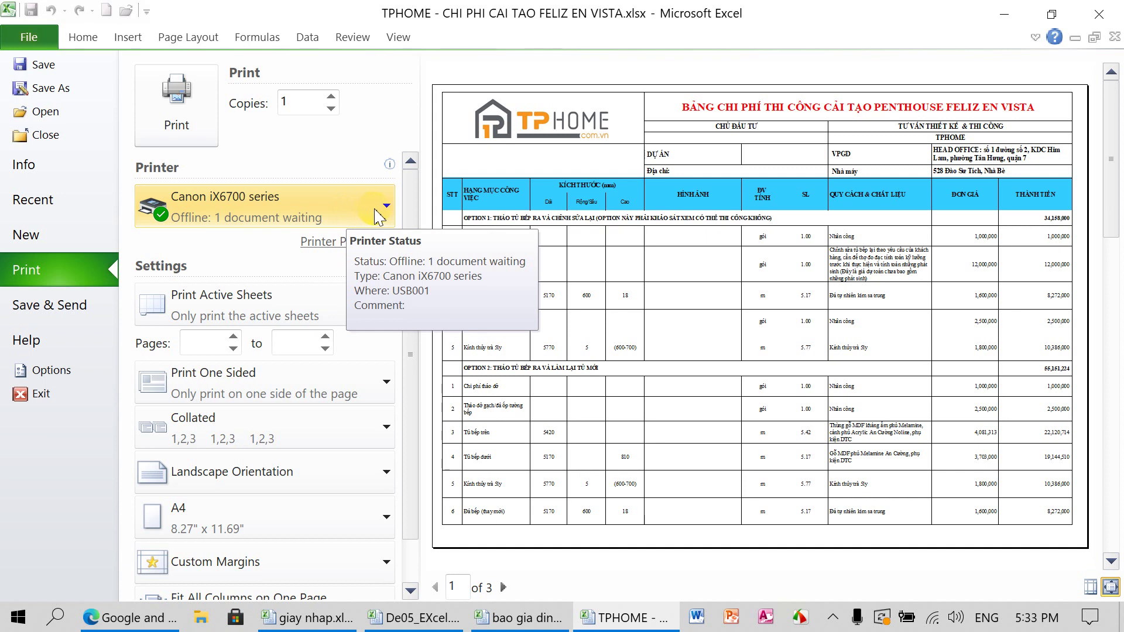
click(384, 208)
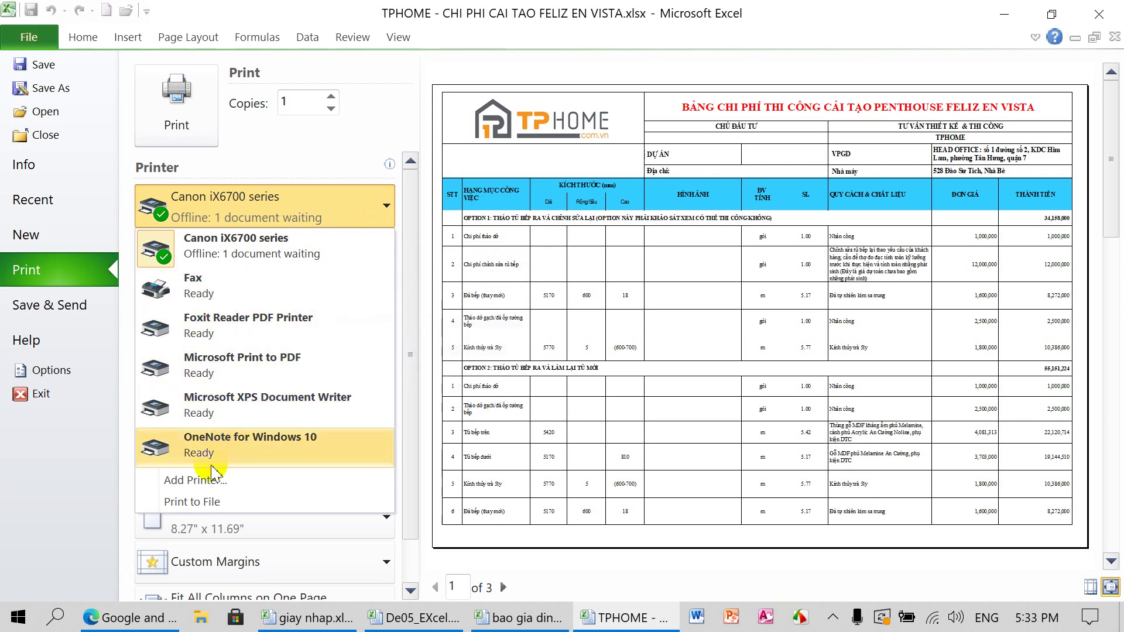
click(211, 507)
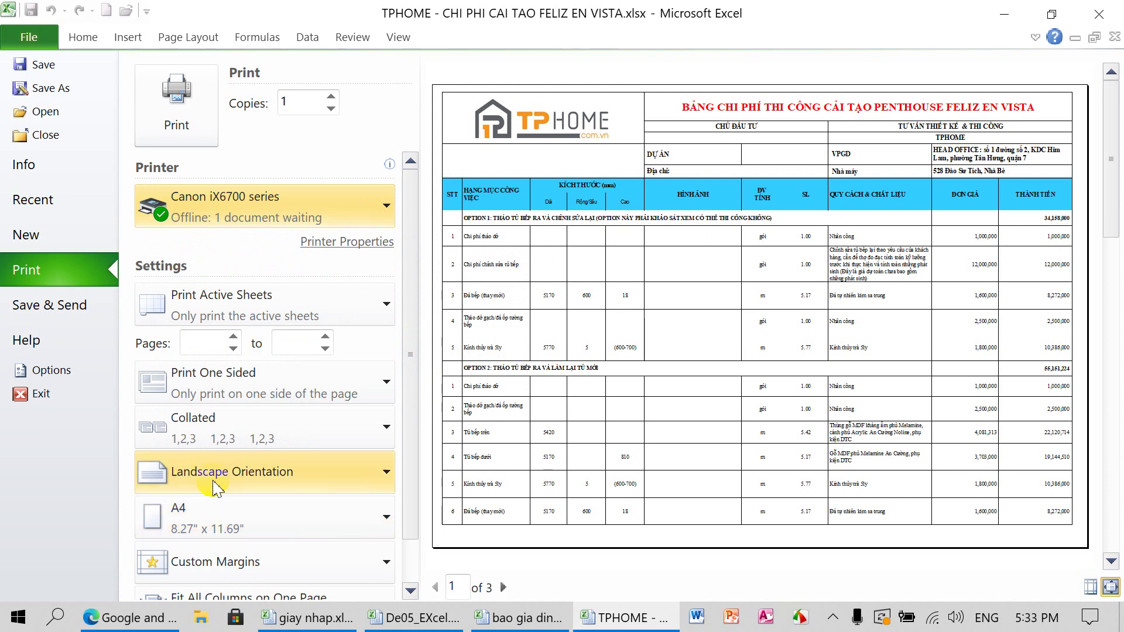
click(386, 206)
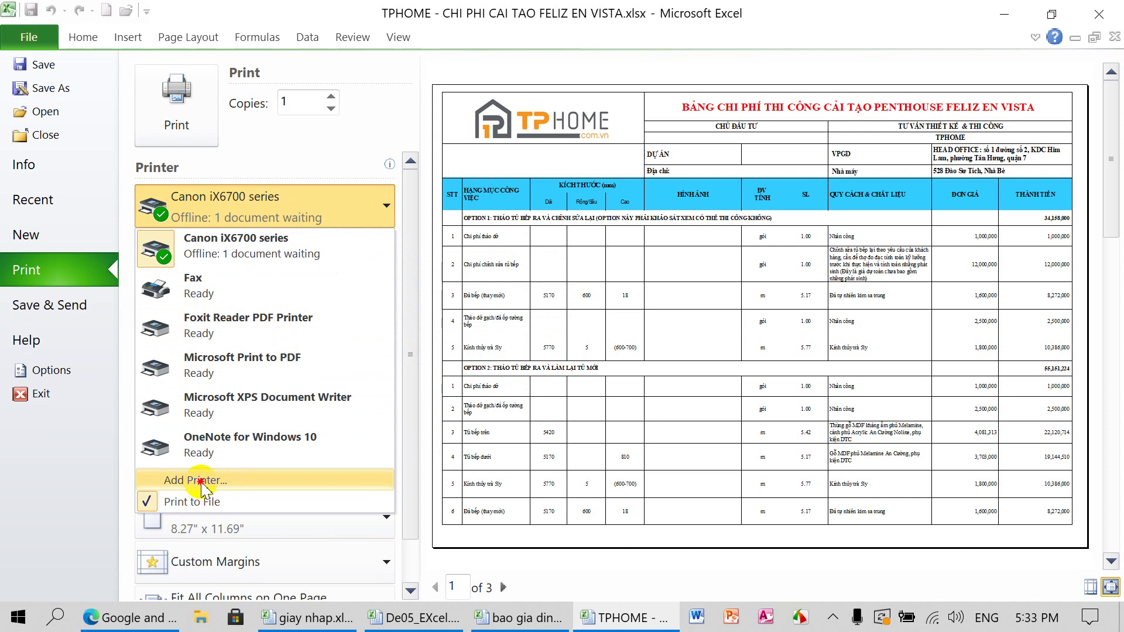
click(201, 481)
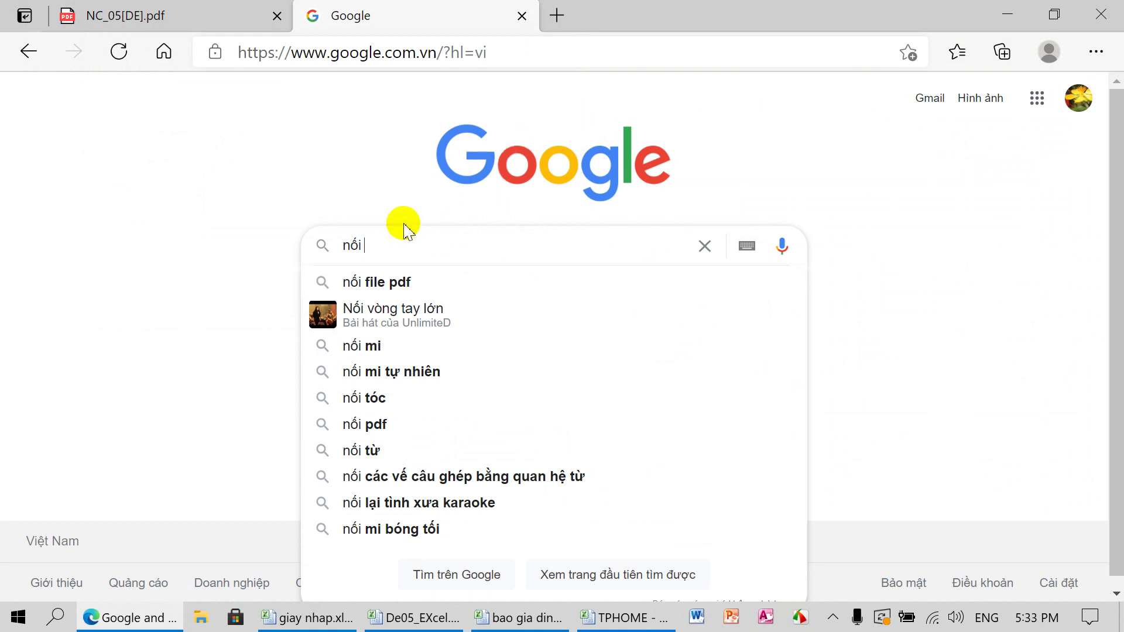
Step: Search Google for 'nối 2 file pdf' and open the Smallpdf merge PDF page in a new tab
text(2)
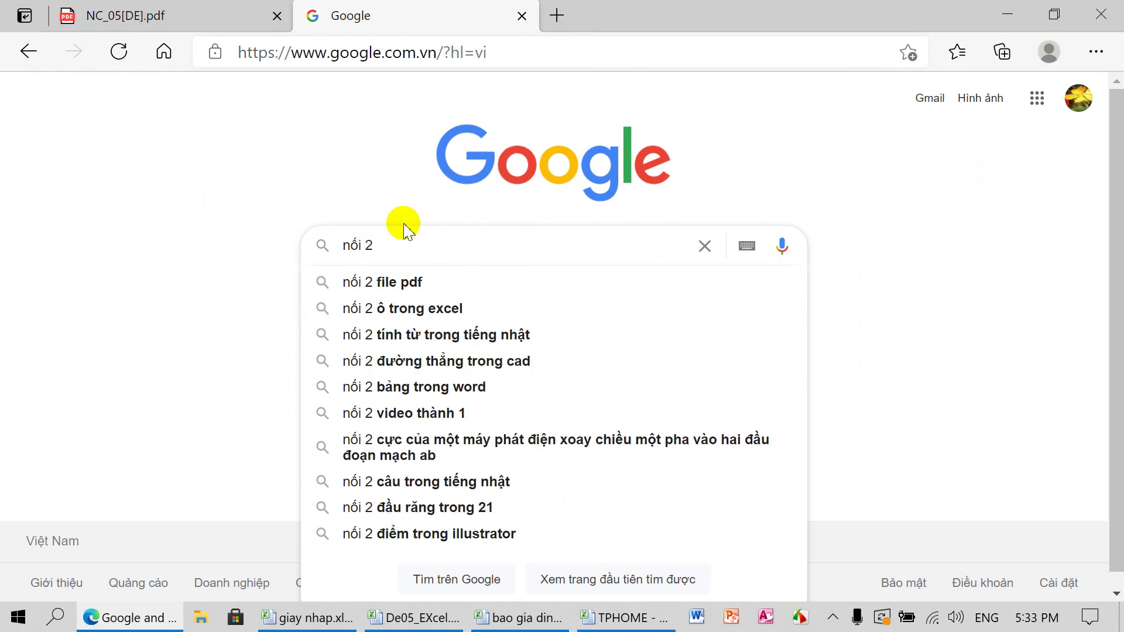
click(396, 283)
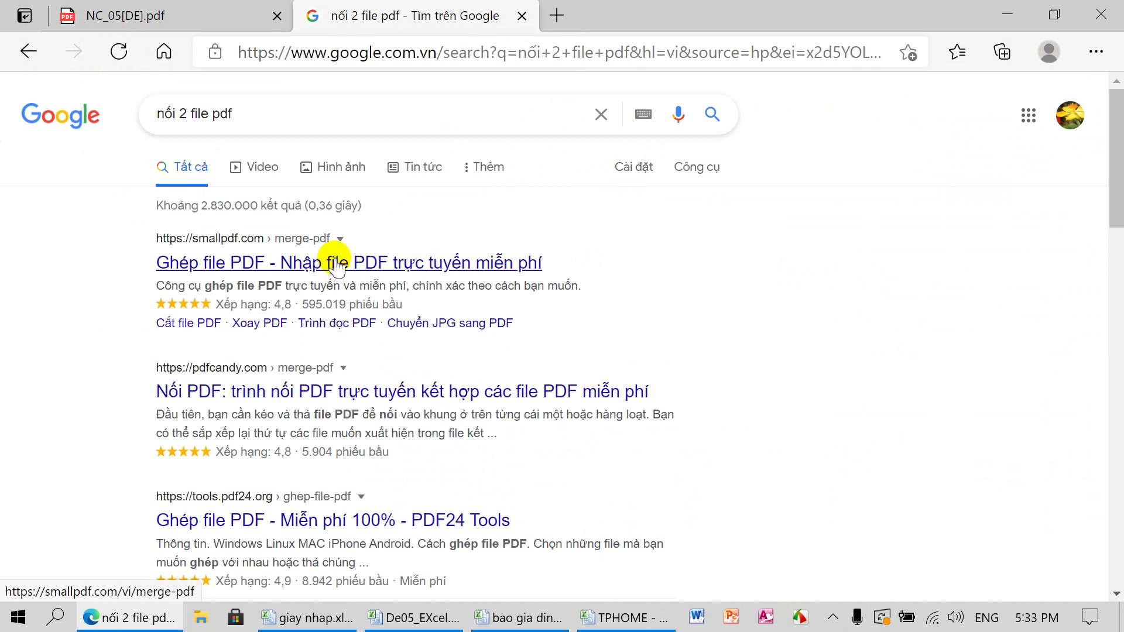
click(336, 265)
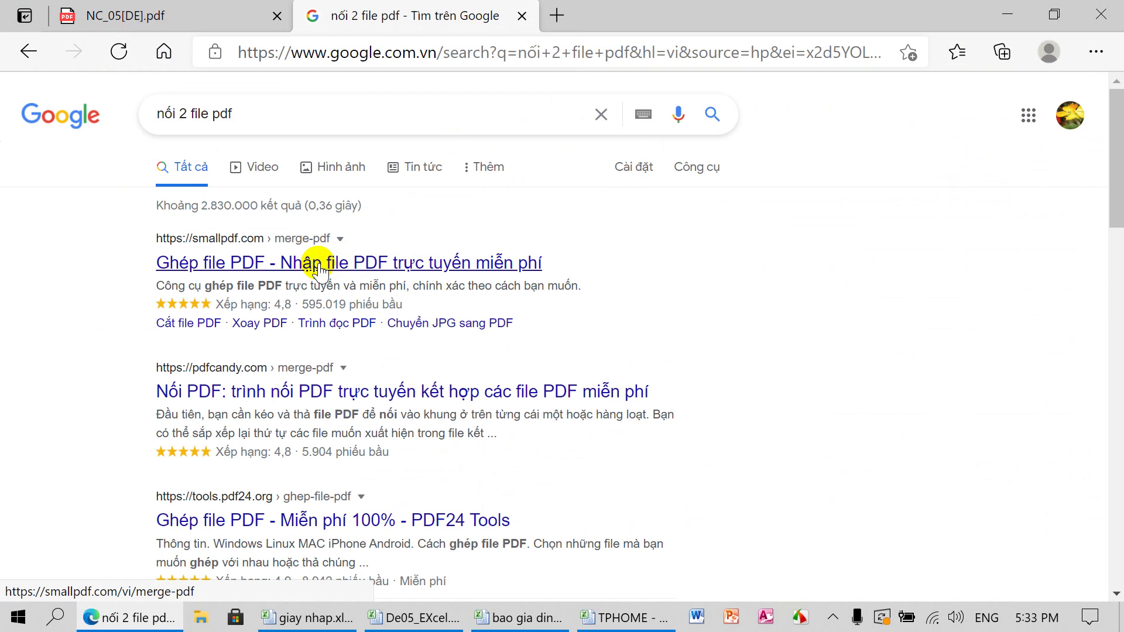
ctrl+click(317, 264)
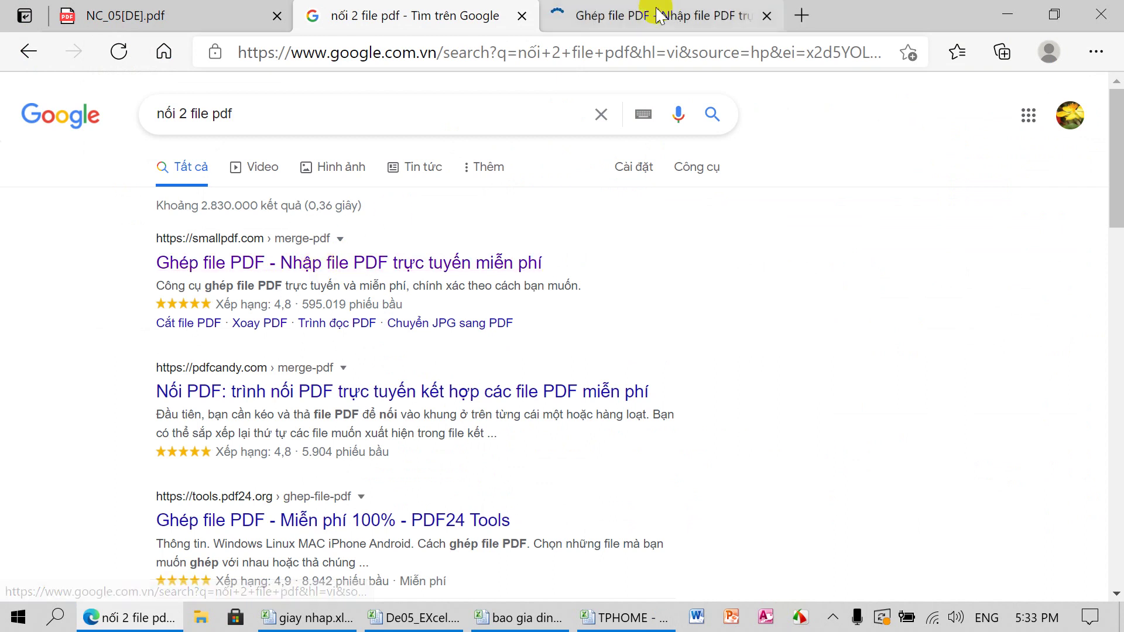
click(639, 26)
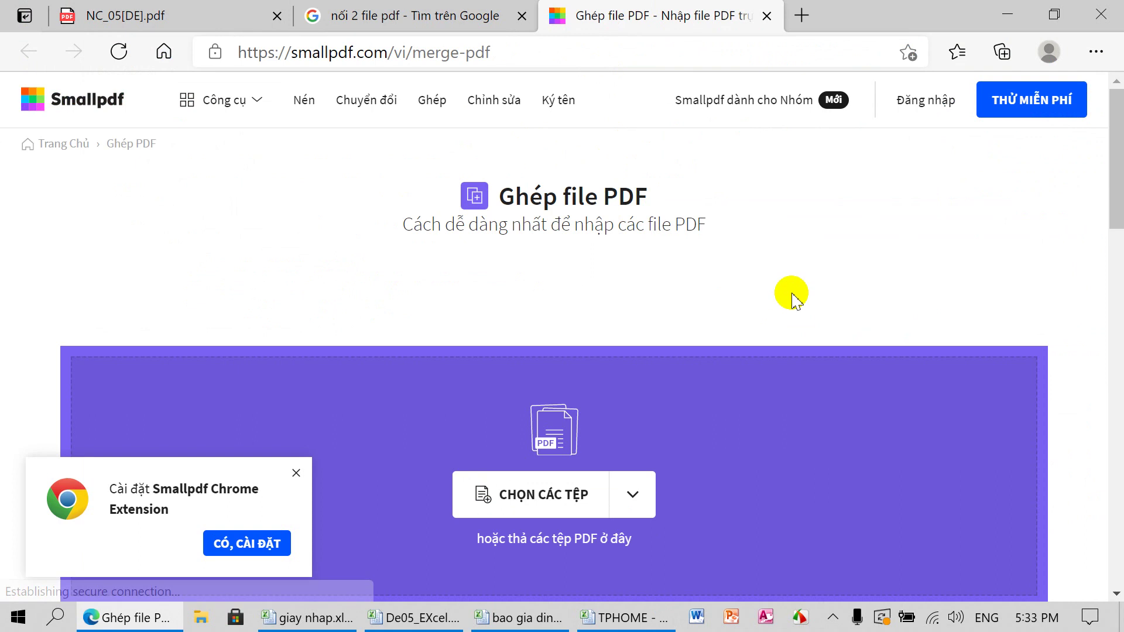
Step: Cancel Smallpdf's file chooser without picking files, then close the Smallpdf and Google results tabs
scroll(793, 299, down, 3)
scroll(793, 298, down, 3)
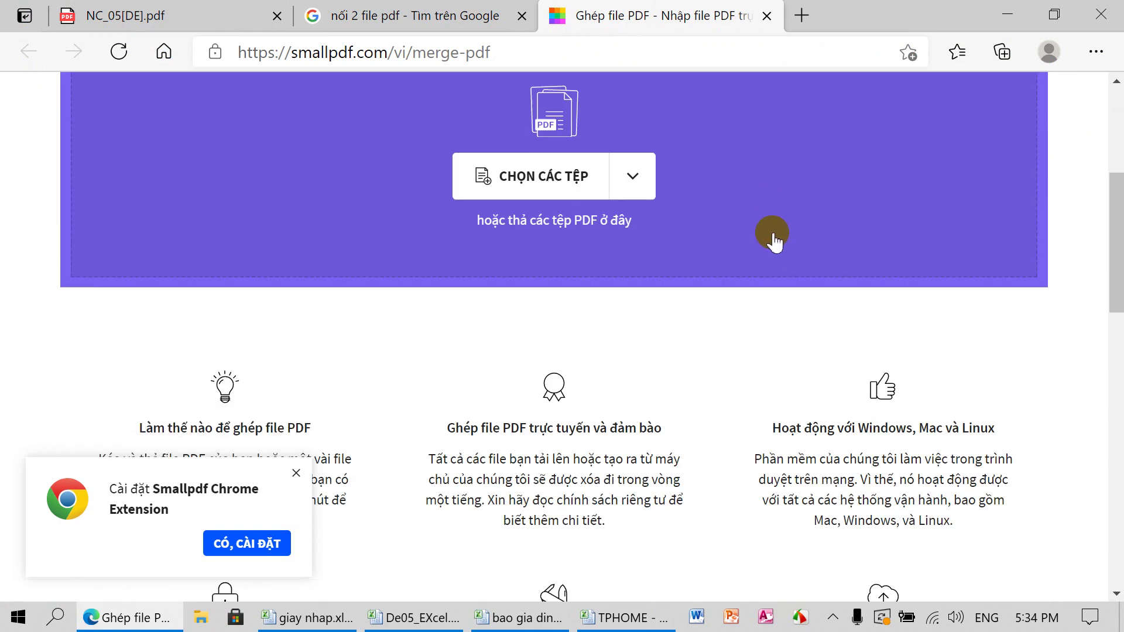
scroll(705, 216, up, 3)
scroll(707, 218, up, 2)
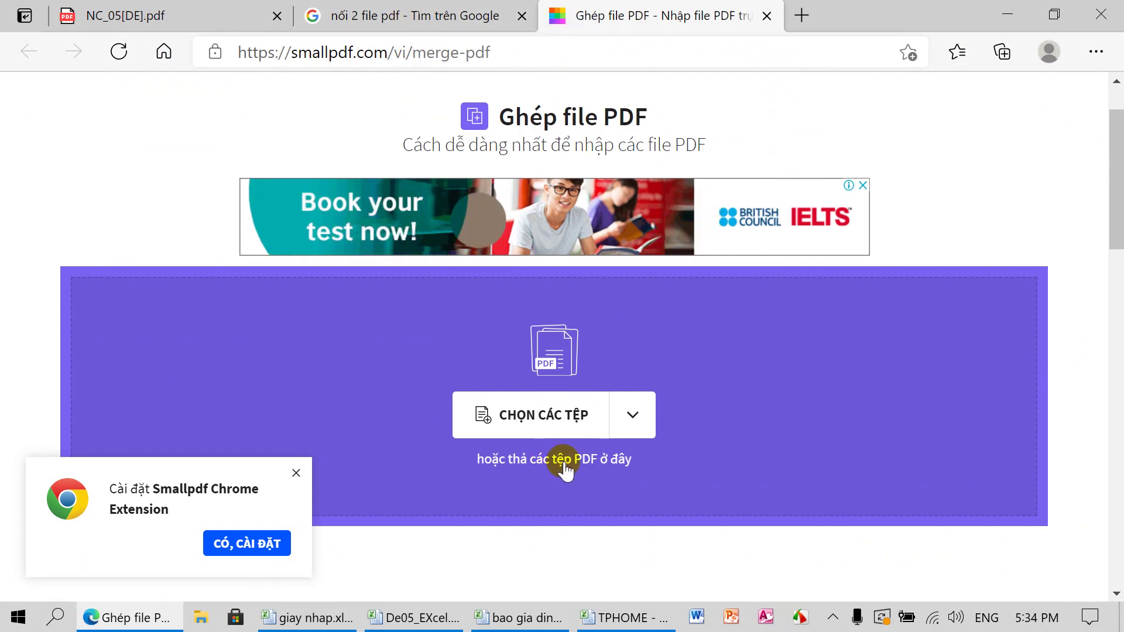
click(631, 419)
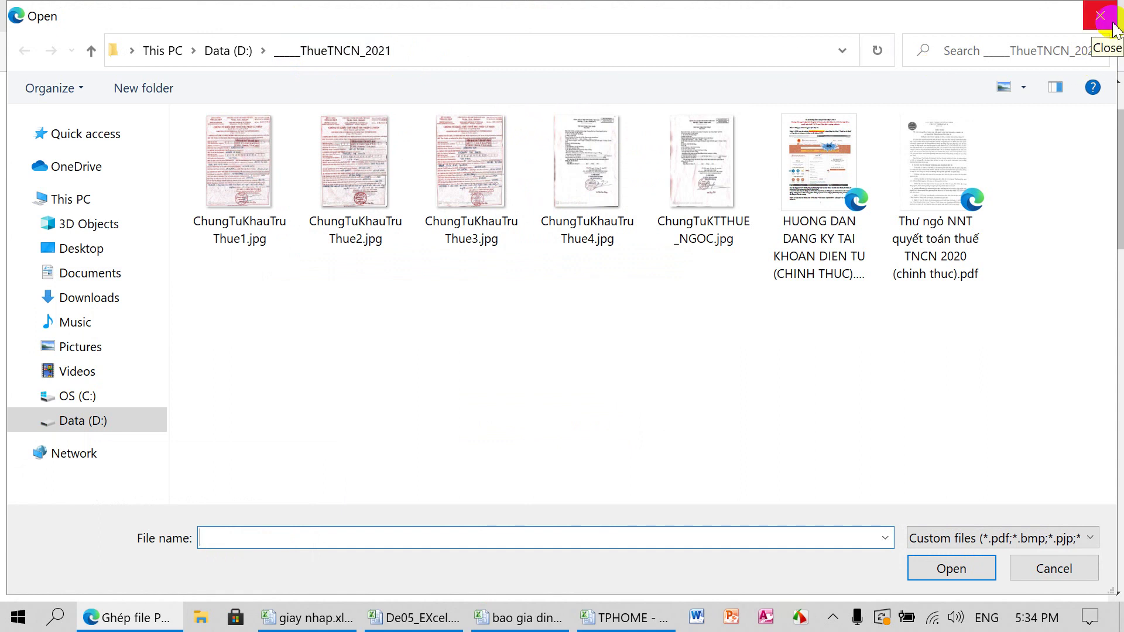
click(1057, 571)
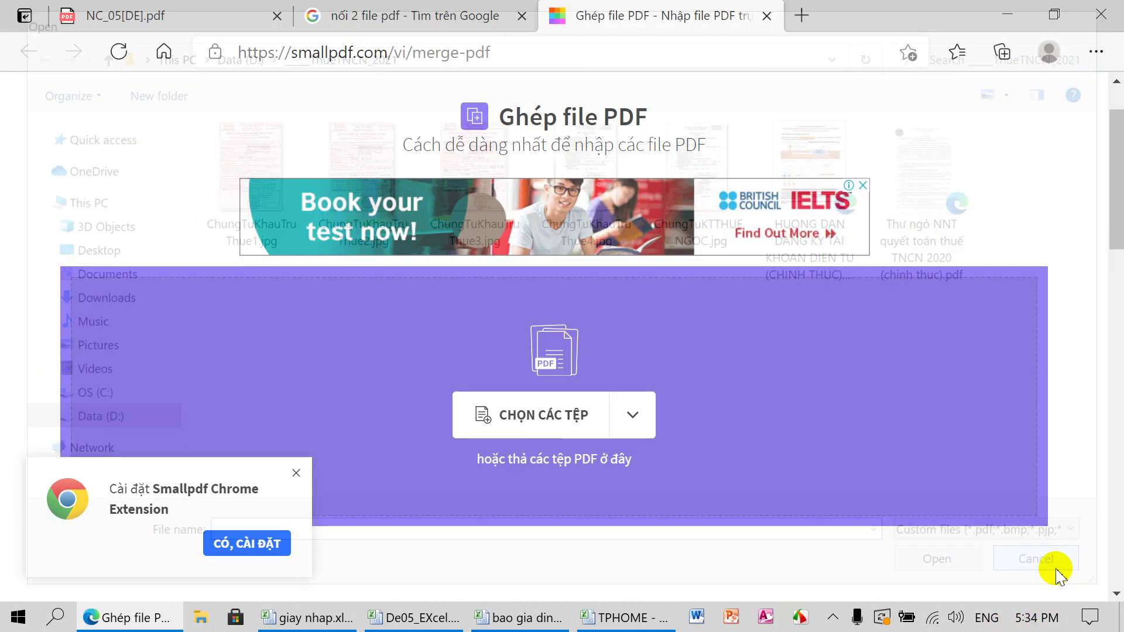
click(767, 16)
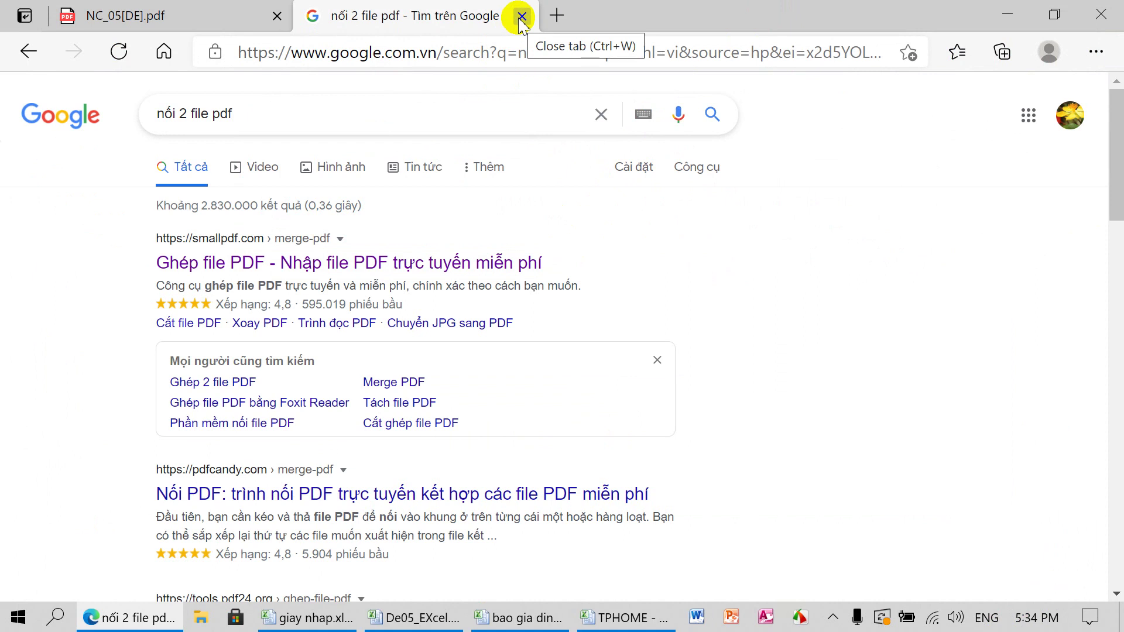
click(519, 16)
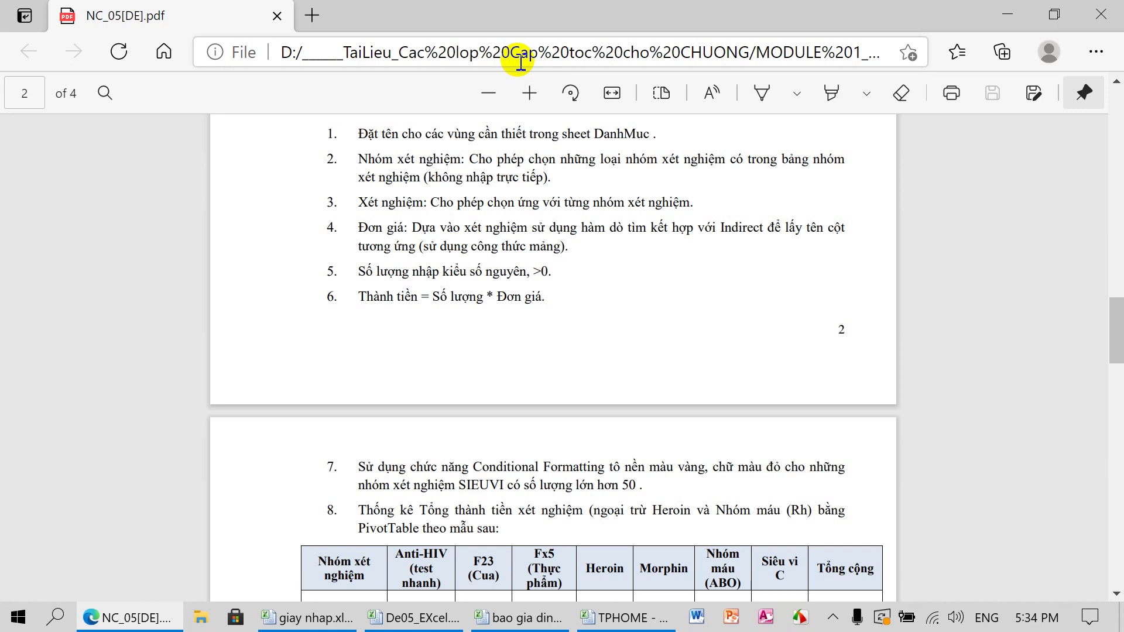
Step: Read the assignment PDF past the PivotTable sample on page 3, then return to De05_EXcel.xlsx
scroll(612, 269, down, 3)
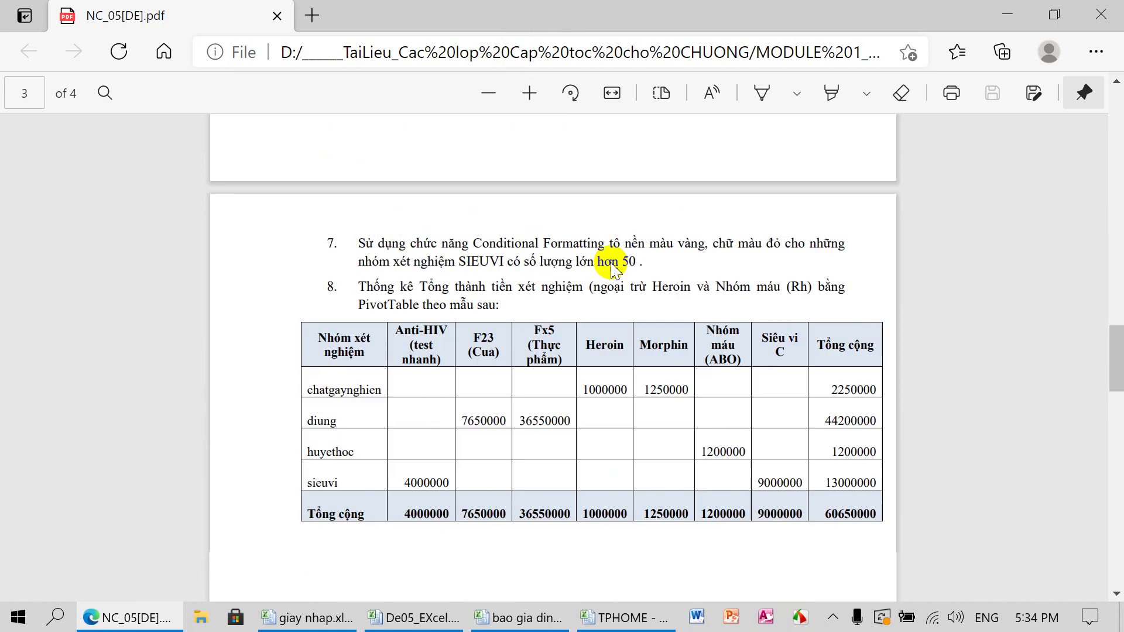
scroll(612, 270, down, 3)
scroll(612, 266, down, 4)
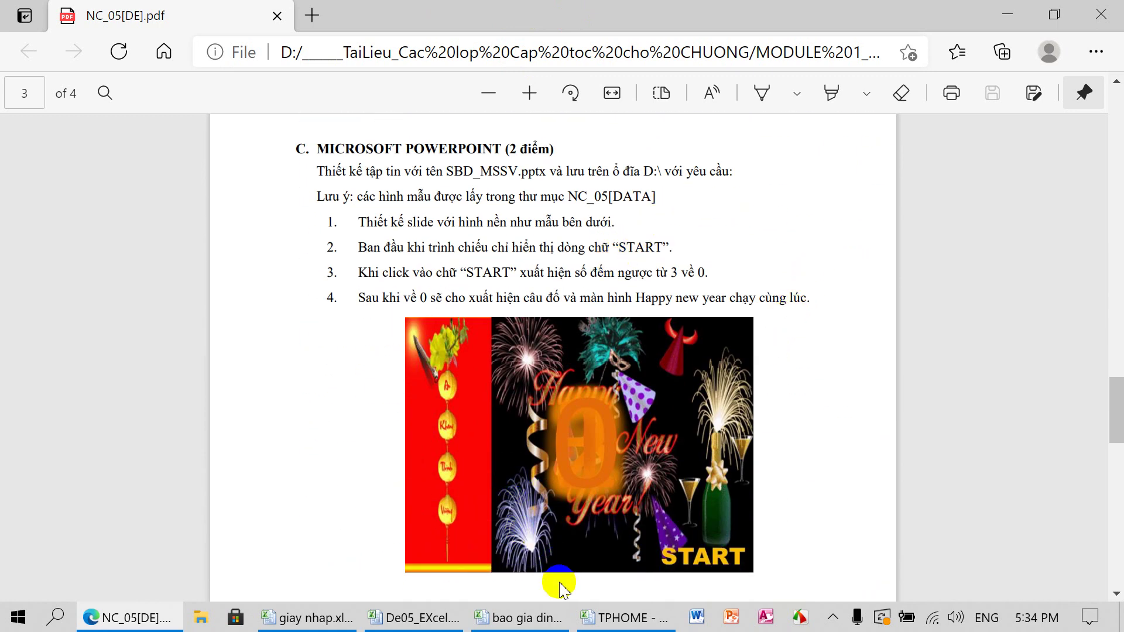
click(426, 619)
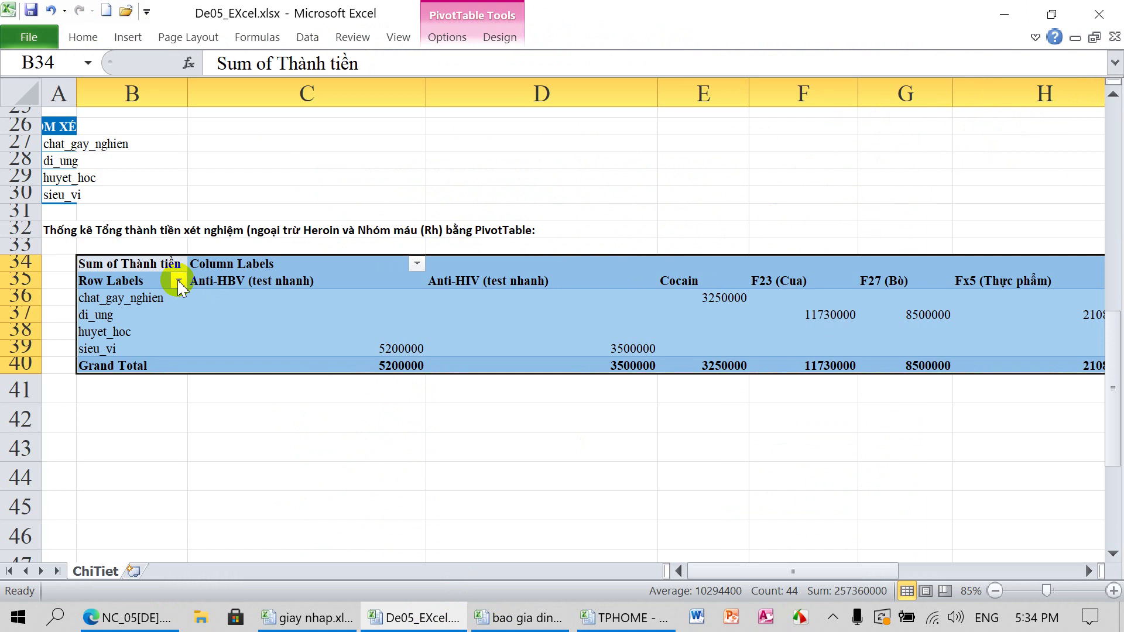
Step: Cancel the Column Labels filter, delete the Thành tiền PivotTable, and select cell B34
click(418, 266)
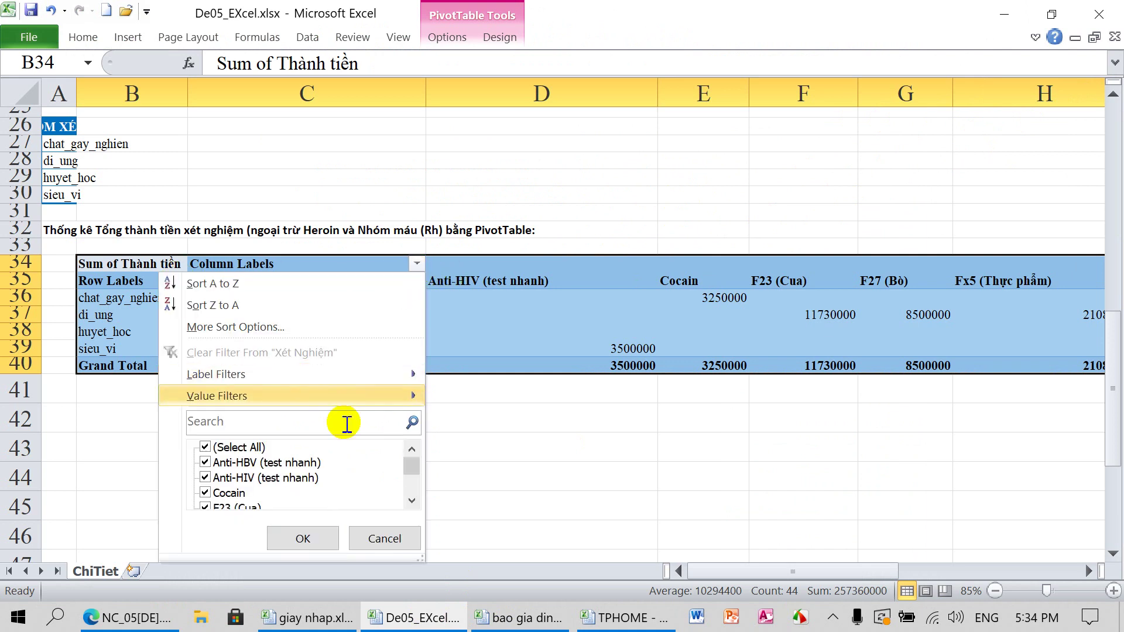
mouse_move(414, 469)
mouse_down()
mouse_move(414, 490)
mouse_move(416, 463)
mouse_up()
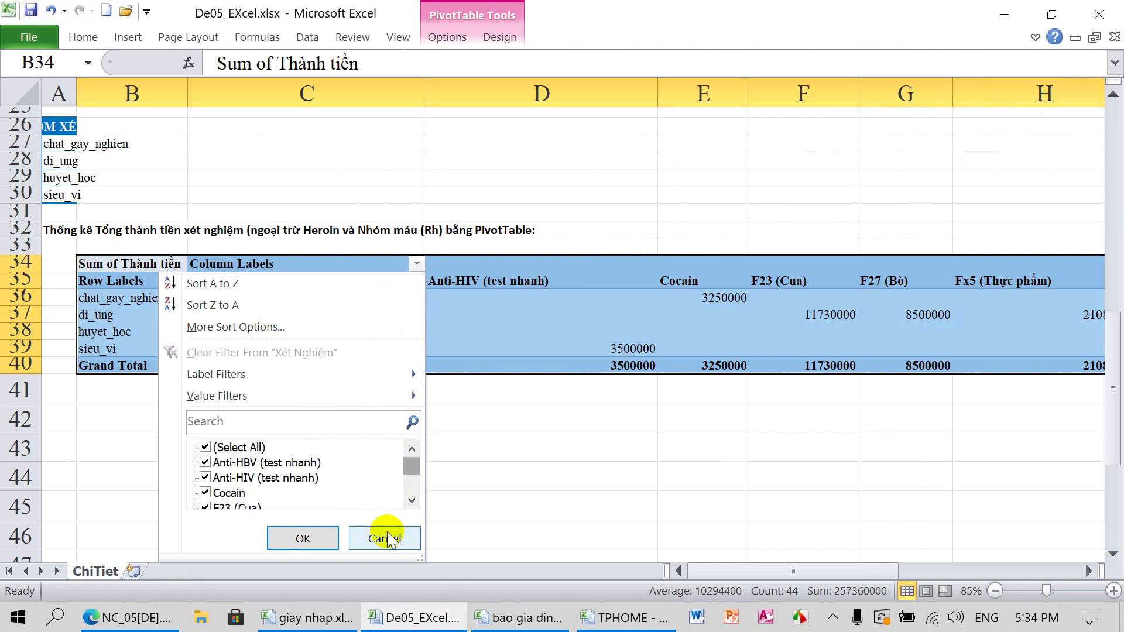
click(114, 409)
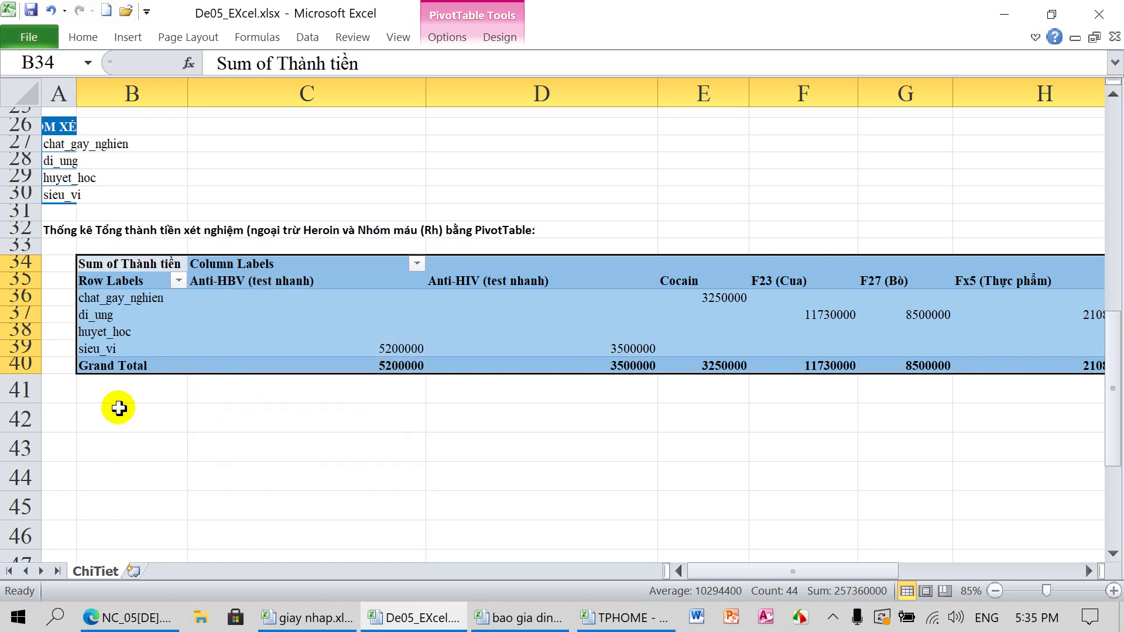
key(Delete)
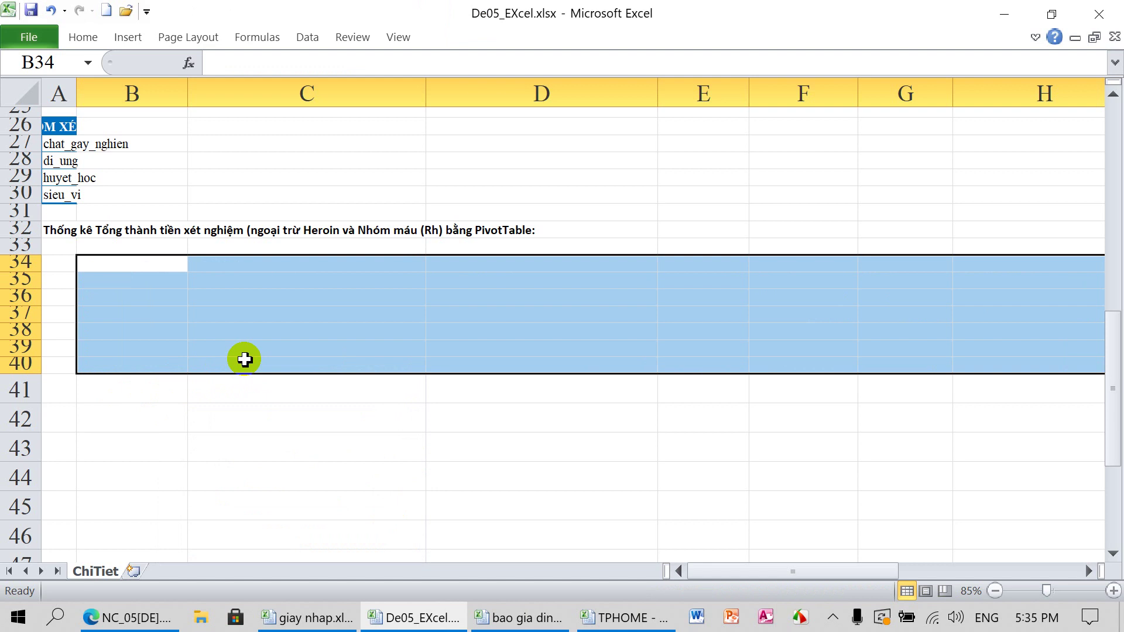
click(138, 262)
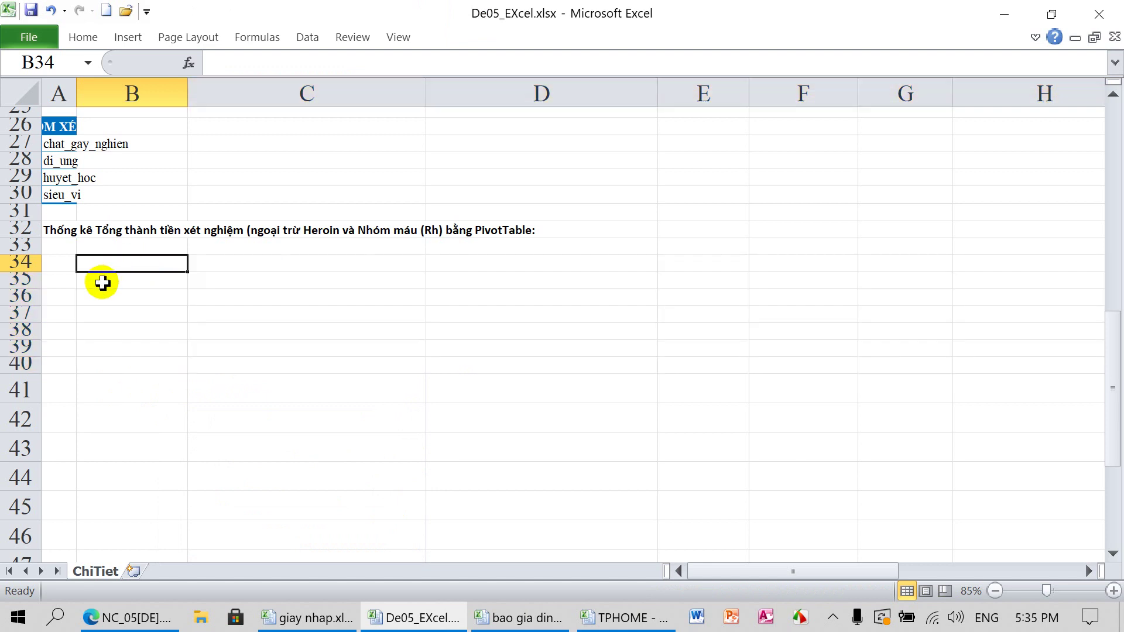
Step: Insert a PivotTable from source range B4:G16, placed at cell B34
click(127, 36)
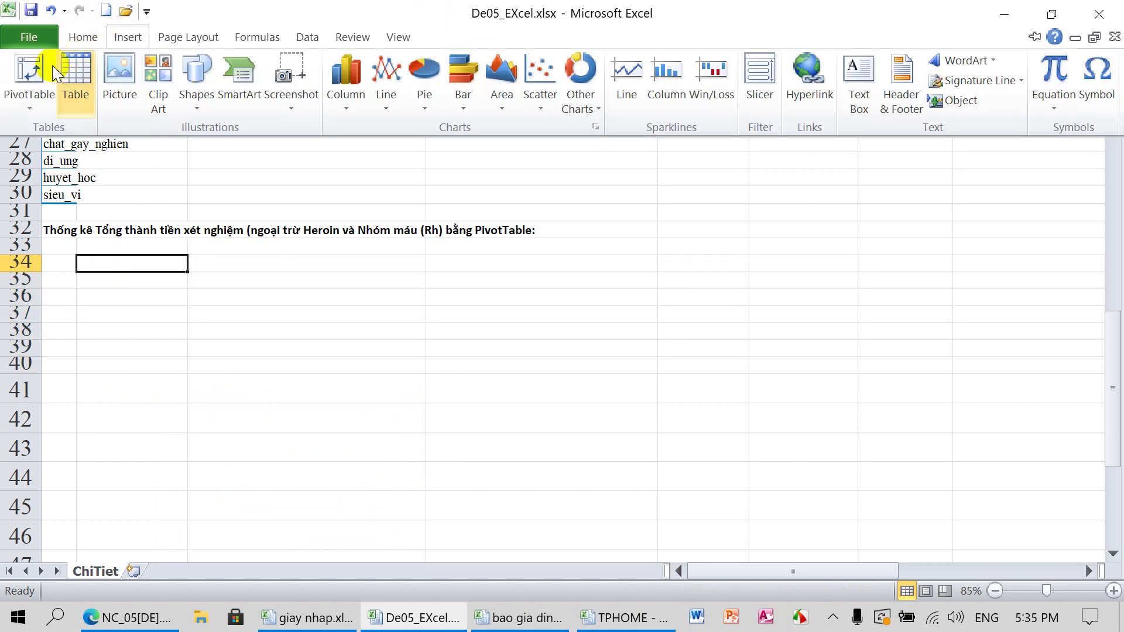
click(30, 70)
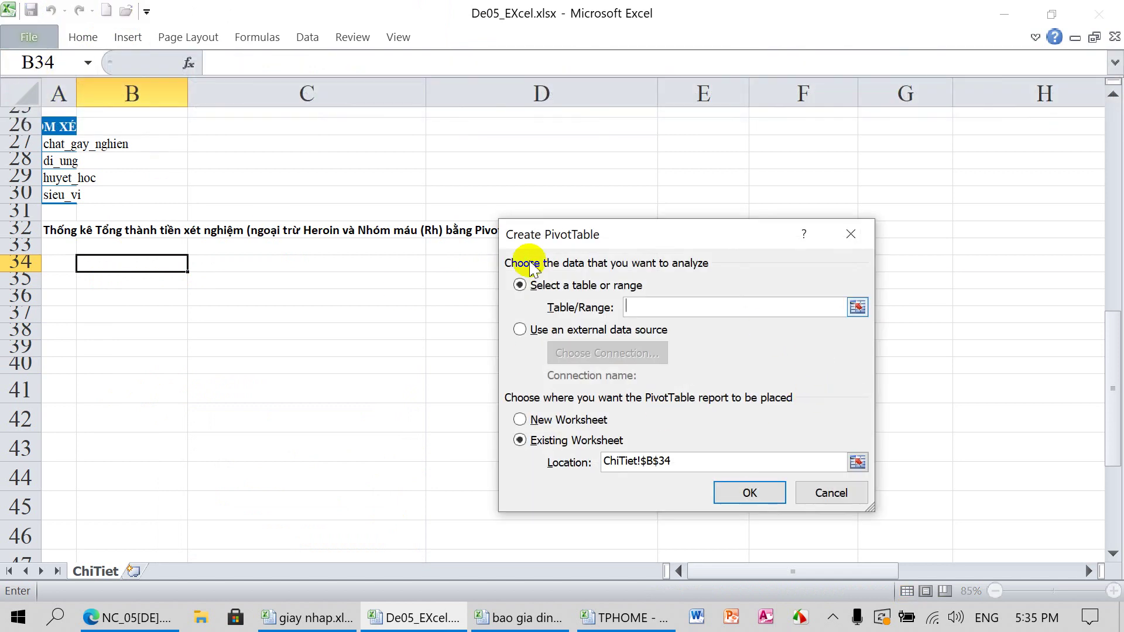
scroll(433, 273, up, 5)
scroll(433, 273, up, 3)
click(137, 170)
drag(137, 169, 872, 383)
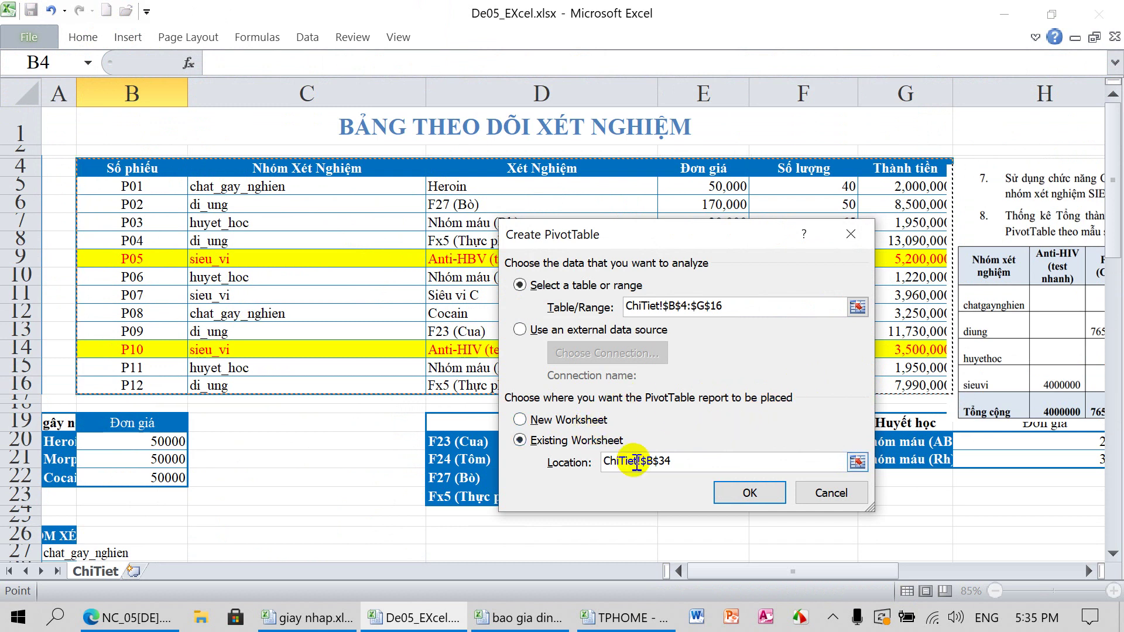
click(749, 492)
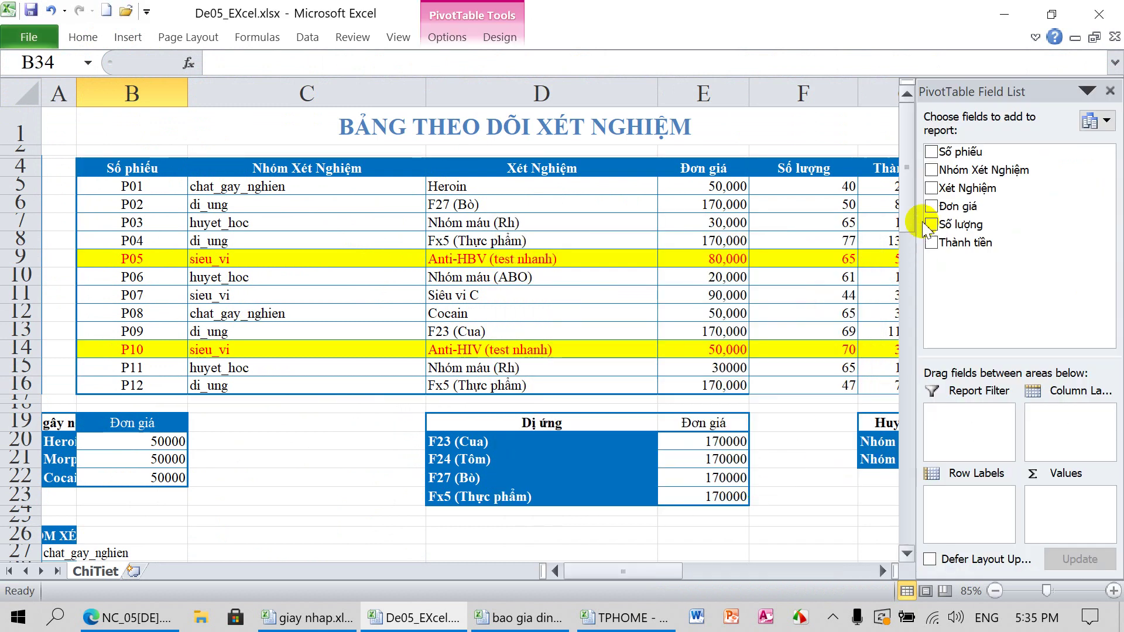
Step: Lay out Nhóm Xét Nghiệm as rows, sum of Thành tiền as values, Xét Nghiệm as report filter
drag(958, 178, 954, 496)
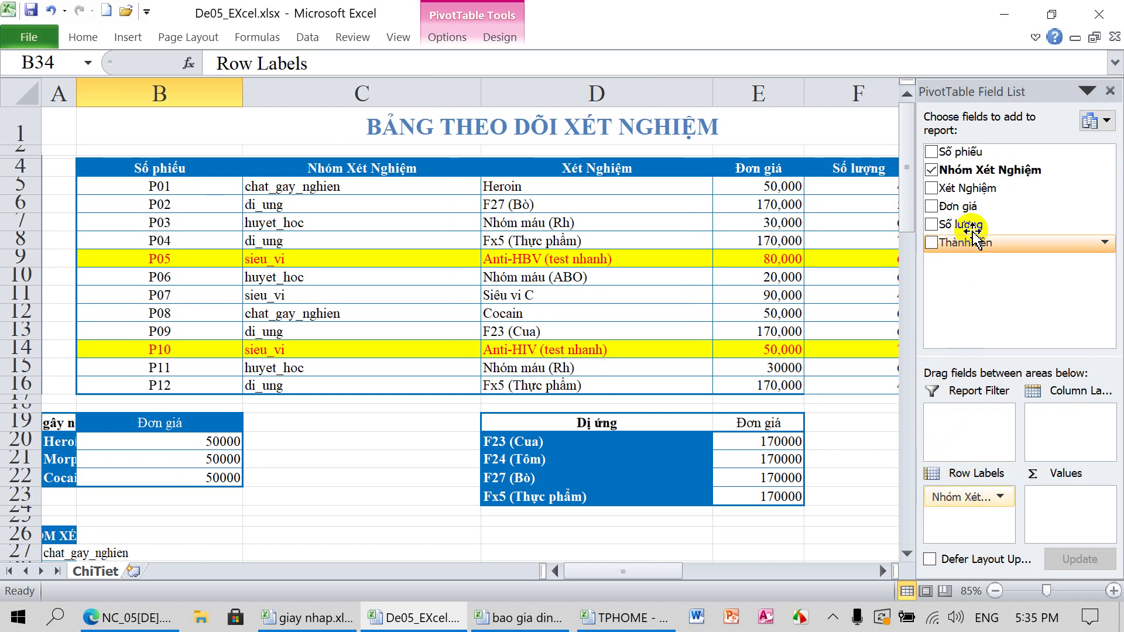
drag(963, 188, 1048, 445)
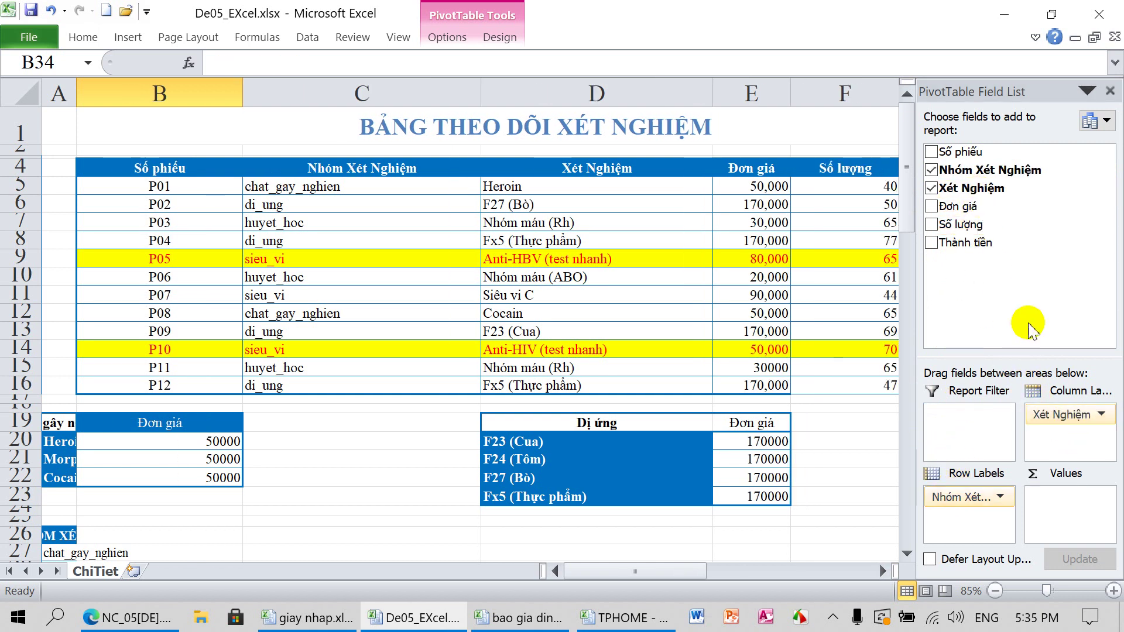
drag(965, 242, 1069, 527)
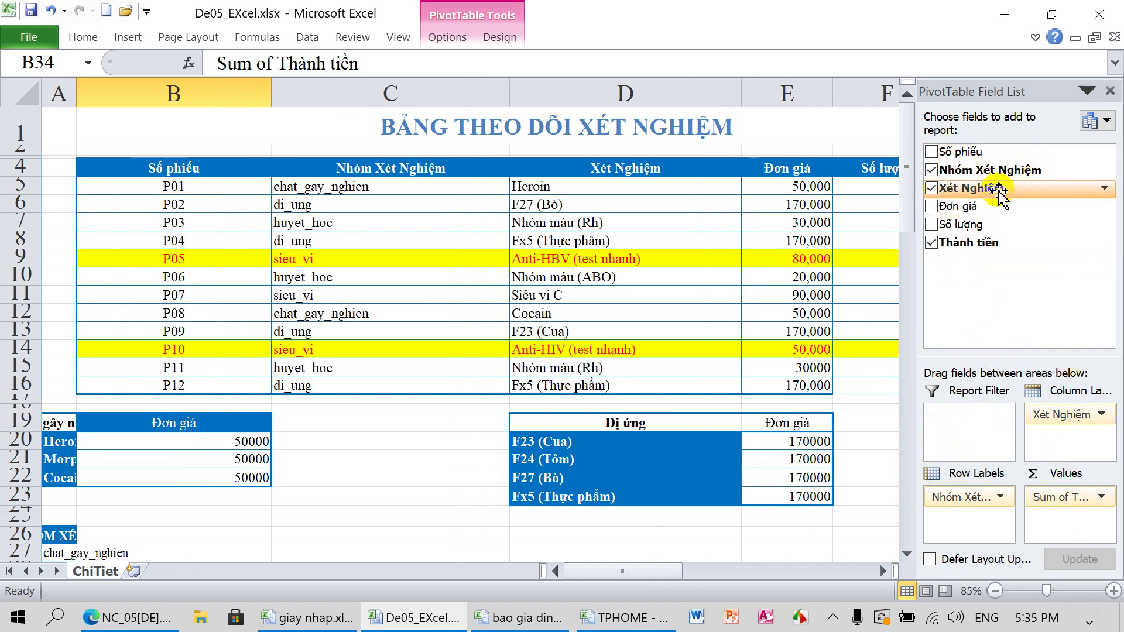
drag(1000, 196, 978, 436)
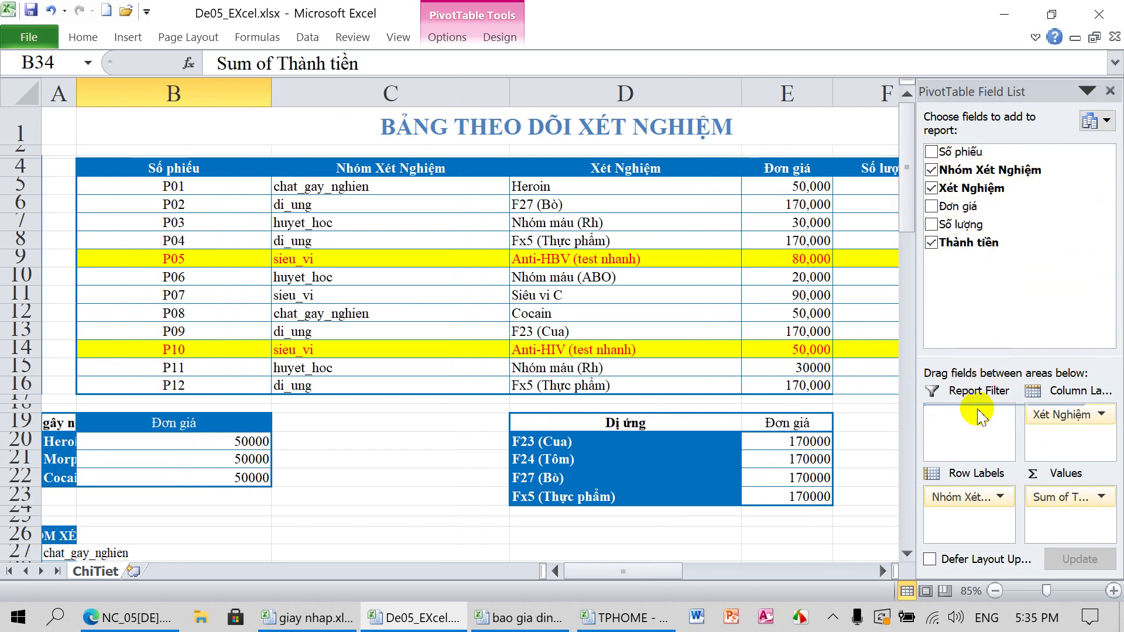
click(1000, 415)
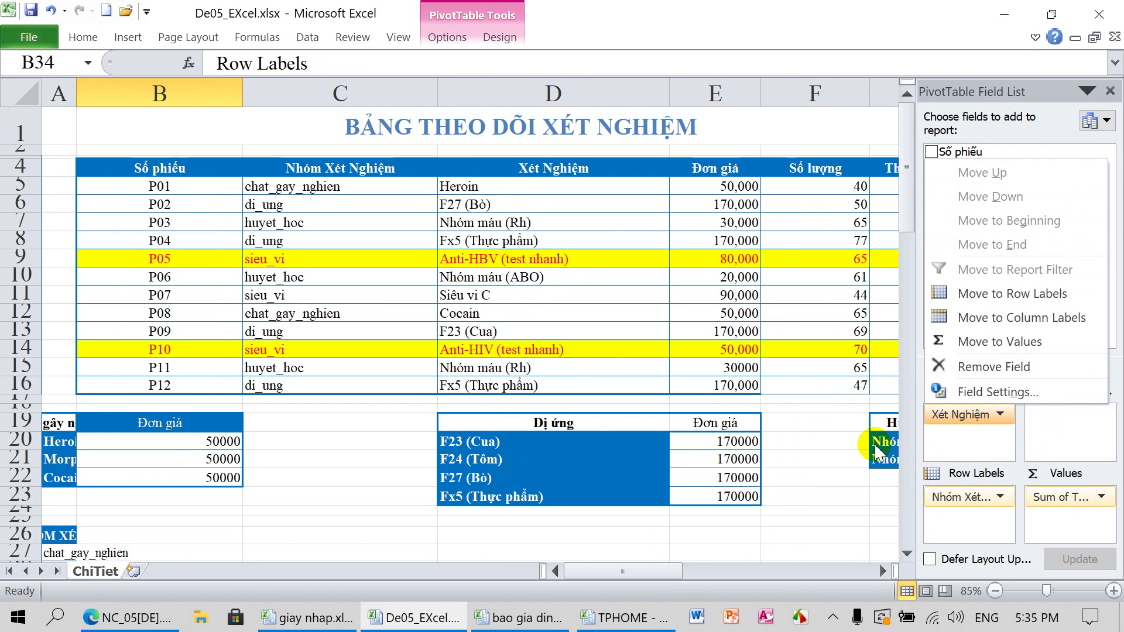
click(817, 445)
scroll(509, 384, down, 5)
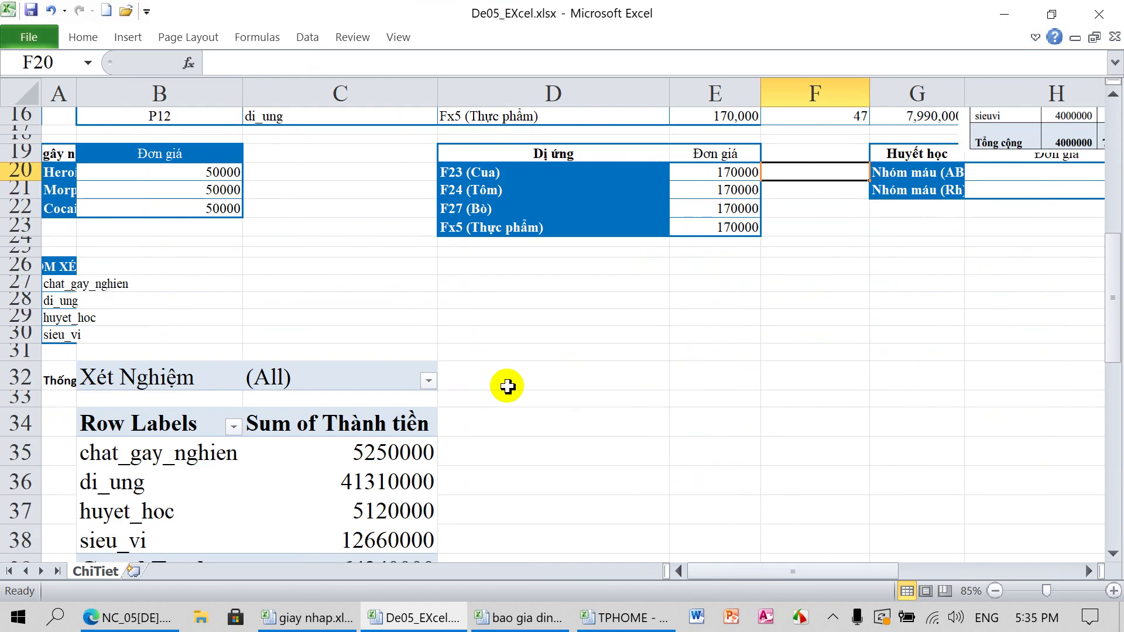
Step: Move Xét Nghiệm from Report Filter back to Column Labels to split totals by test
scroll(507, 386, down, 3)
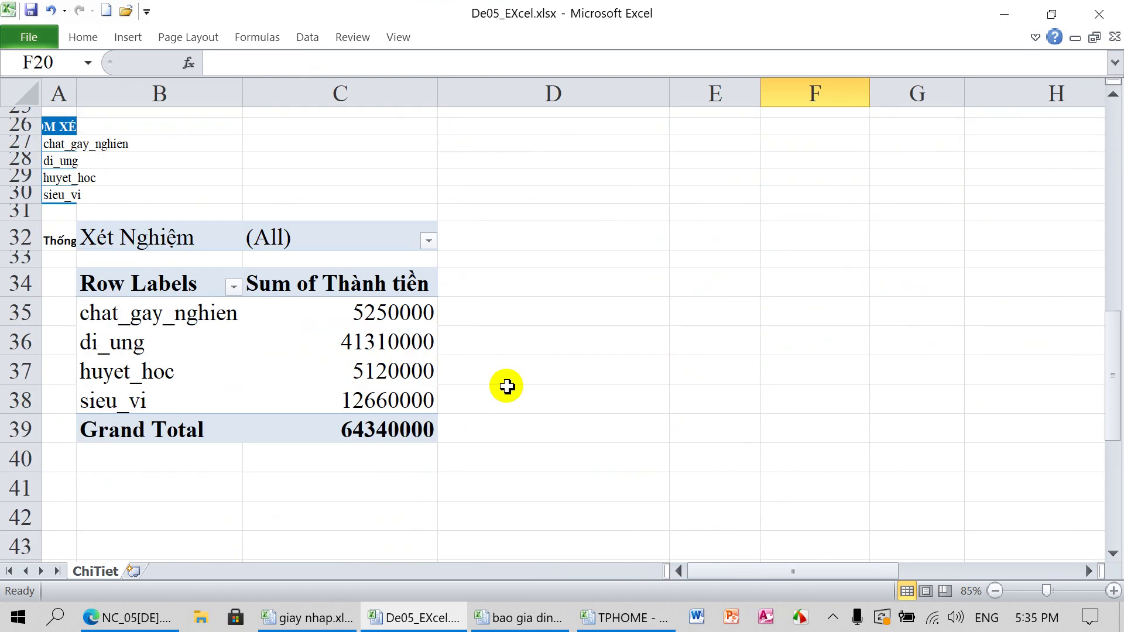
scroll(507, 386, up, 3)
scroll(507, 384, up, 3)
scroll(518, 398, up, 2)
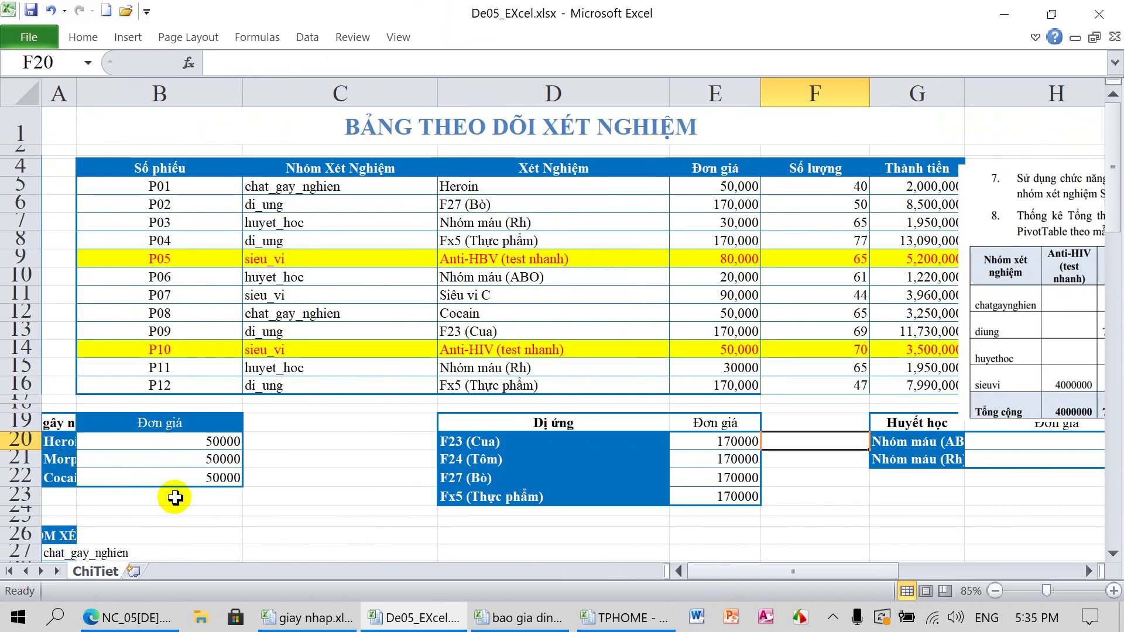
scroll(193, 480, down, 4)
click(207, 489)
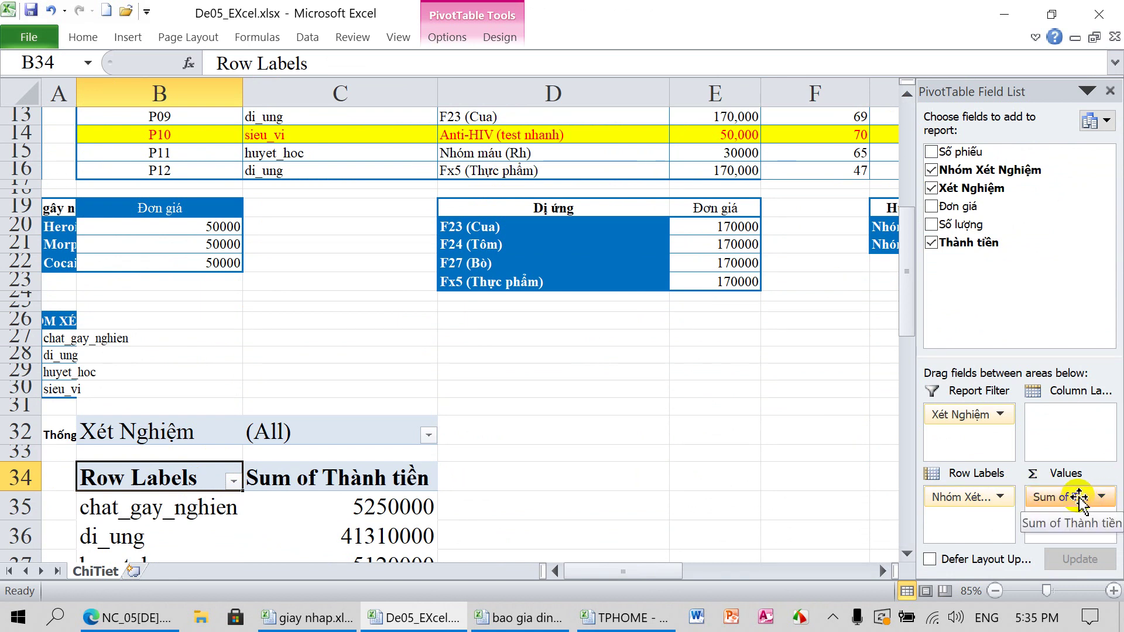
drag(989, 188, 1047, 419)
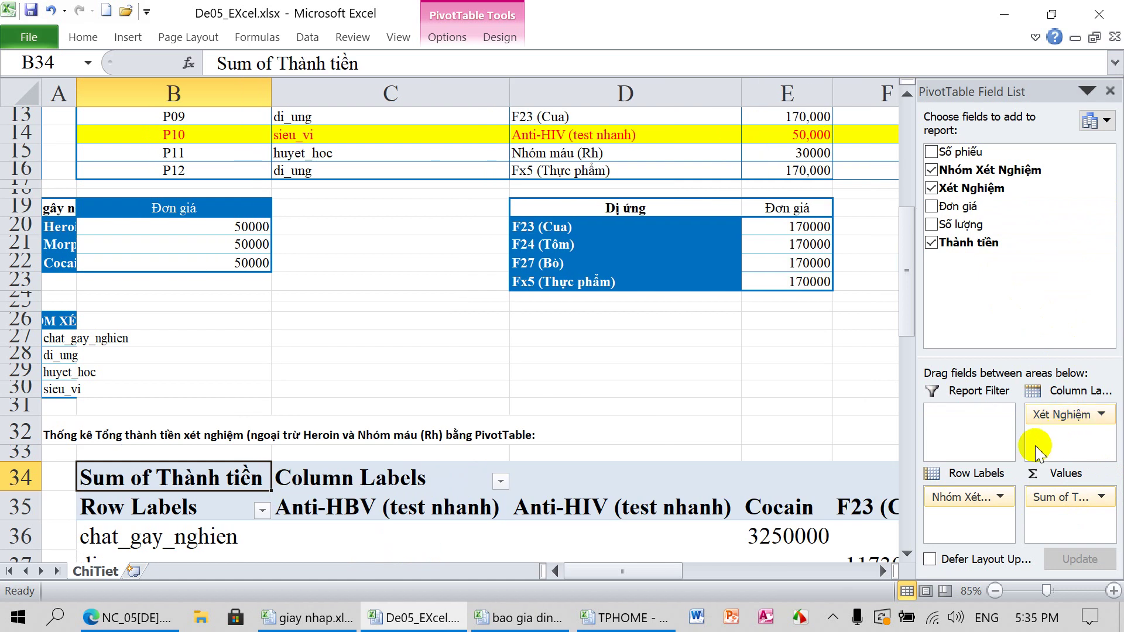
Step: Close the De05_EXcel.xlsx workbook window
scroll(659, 362, down, 4)
scroll(659, 362, up, 4)
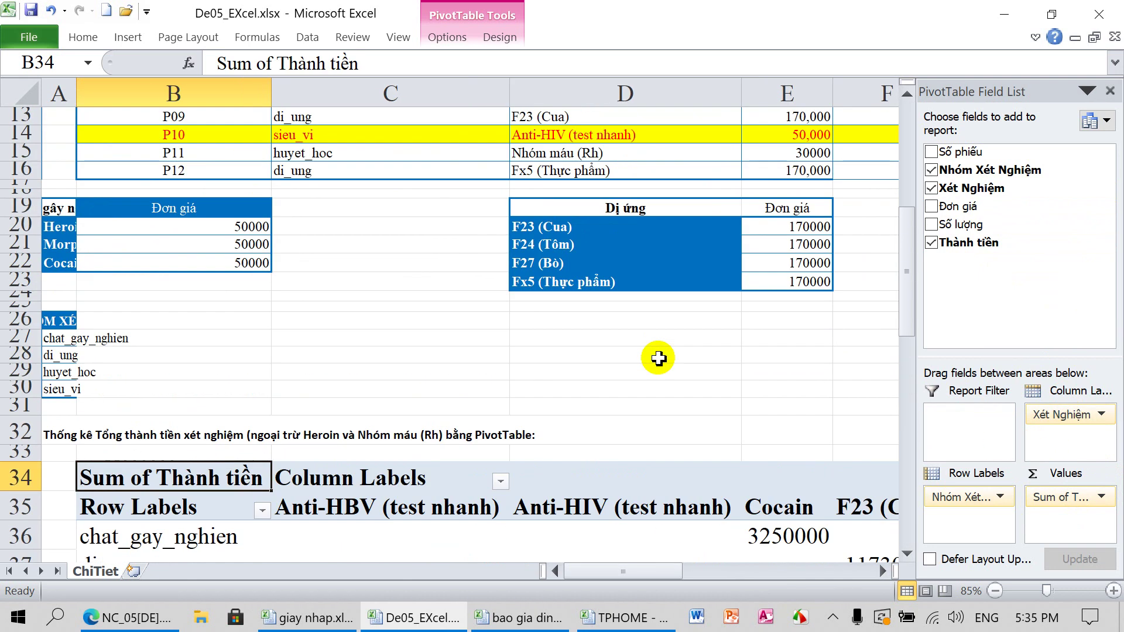
scroll(659, 361, up, 4)
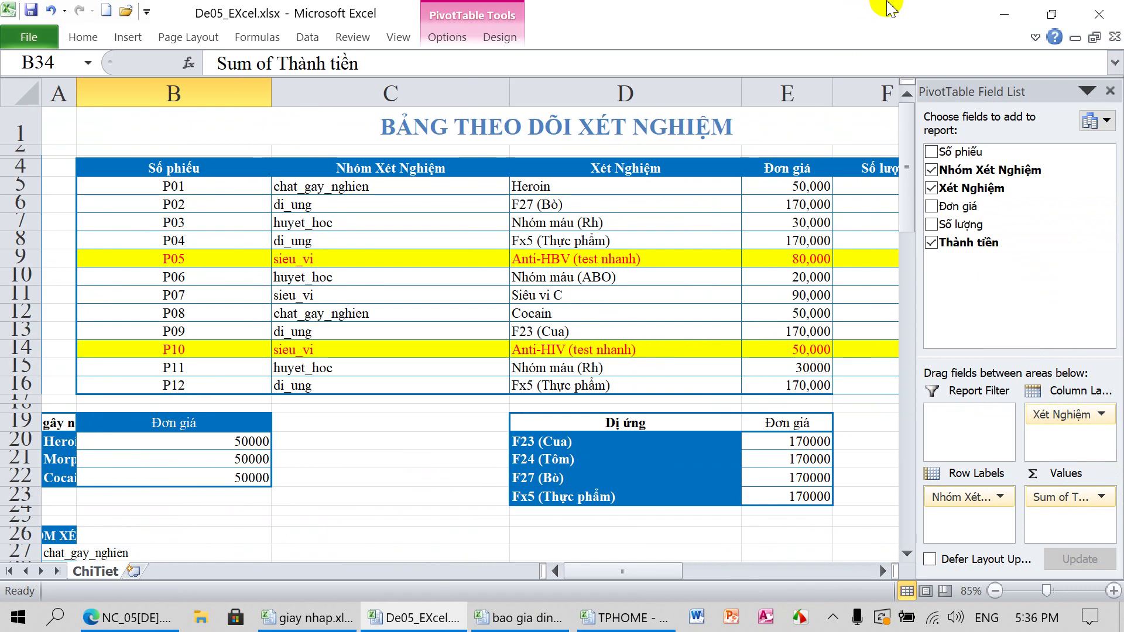
click(1098, 14)
Step: Close De05_EXcel.xlsx and the TPHOME cost workbook without saving either
click(567, 346)
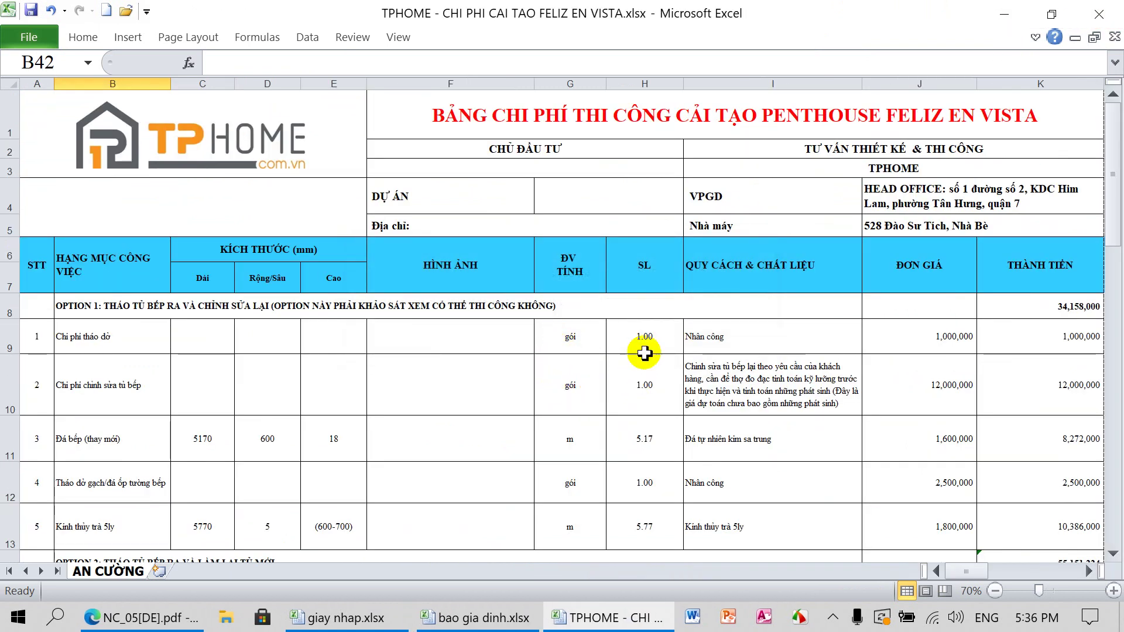
click(1108, 20)
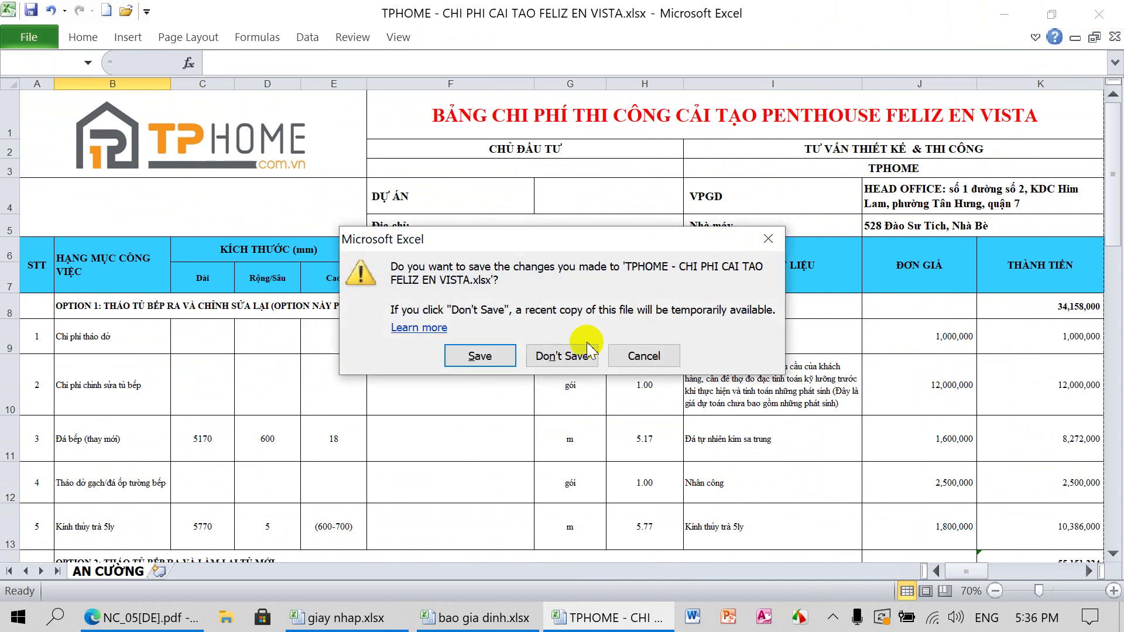
click(560, 356)
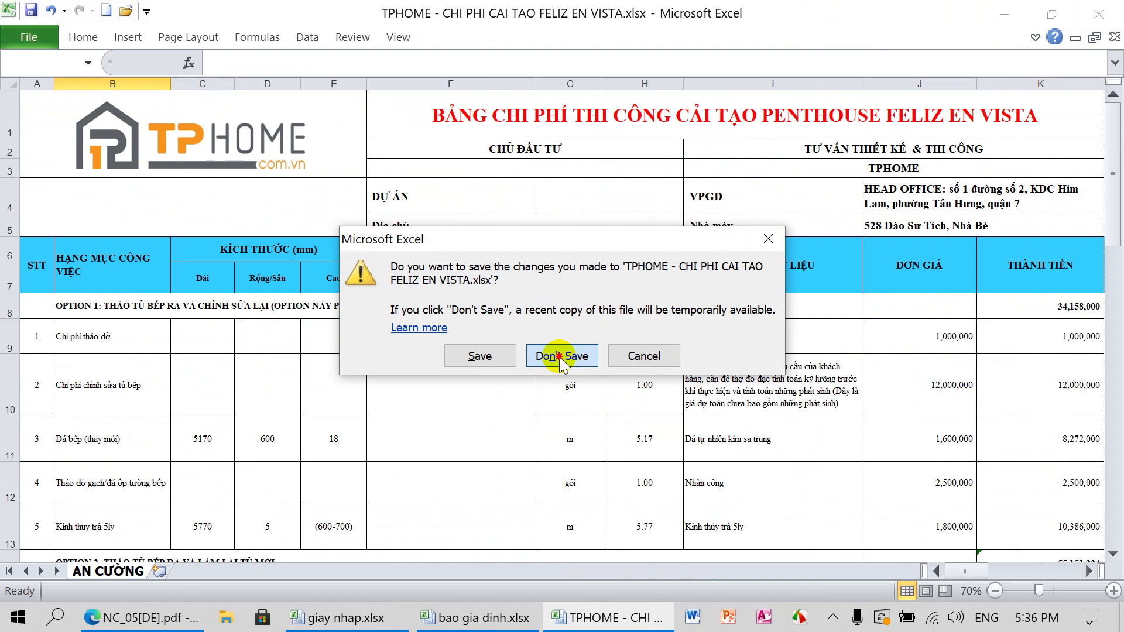
click(560, 358)
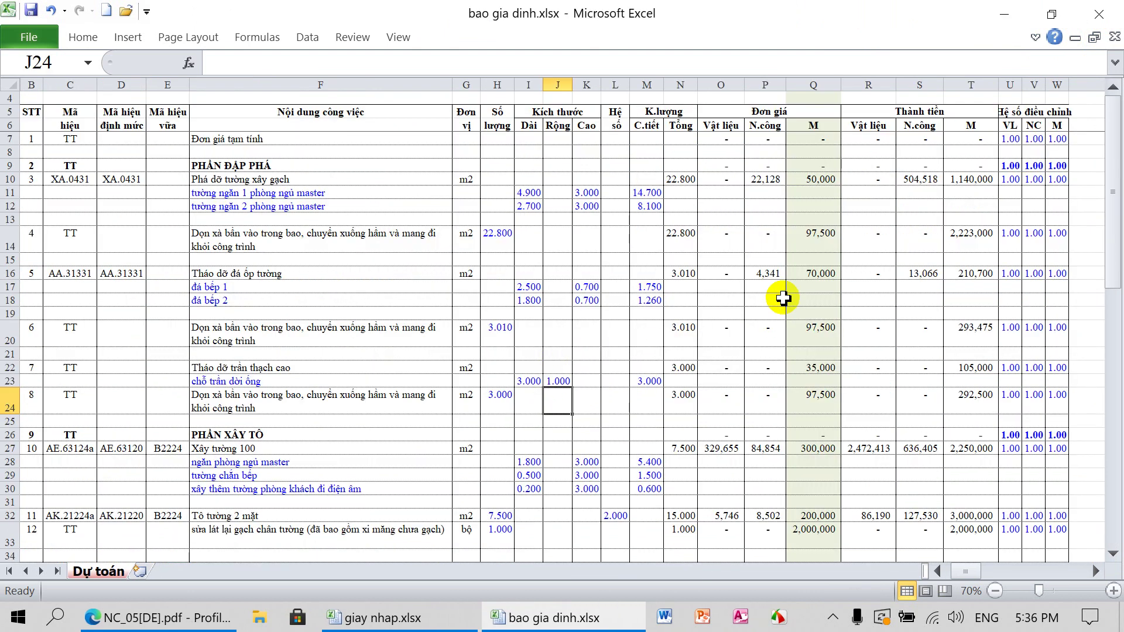
Step: In giay nhap.xlsx, select E9 and start an Insert > Screenshot > Screen Clipping, then abandon it
scroll(783, 299, down, 2)
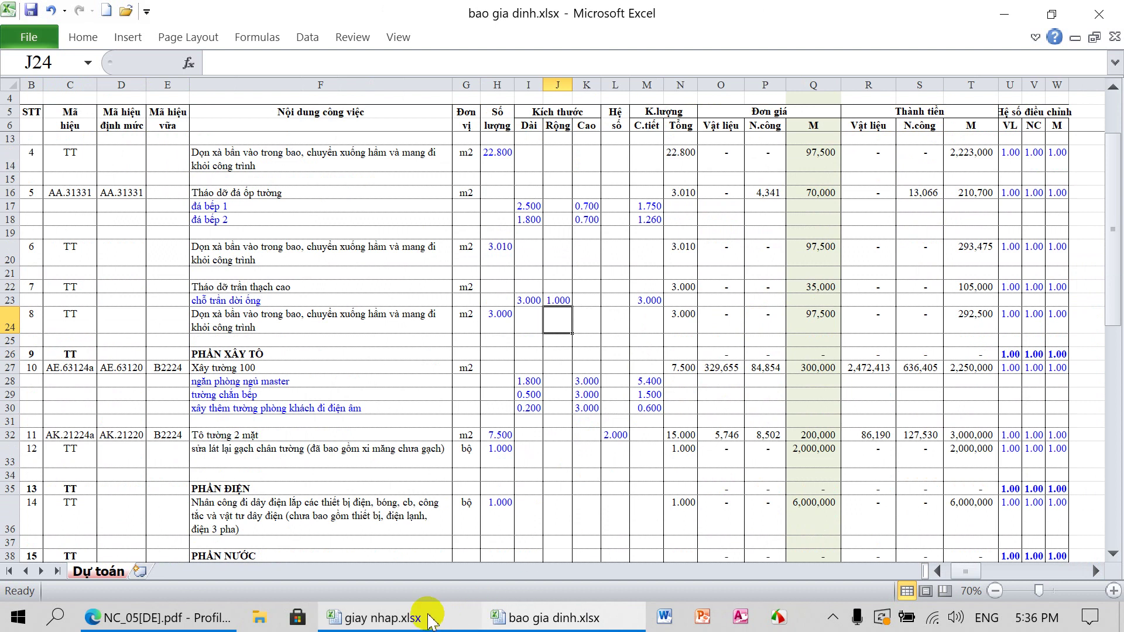
click(431, 619)
click(395, 306)
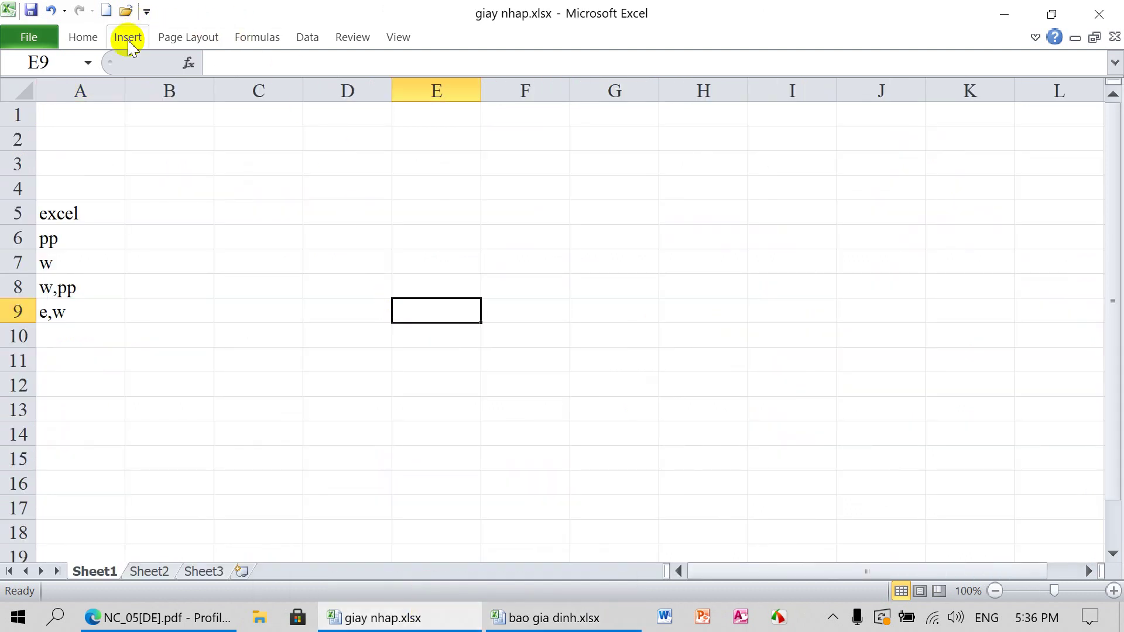
click(128, 37)
click(292, 109)
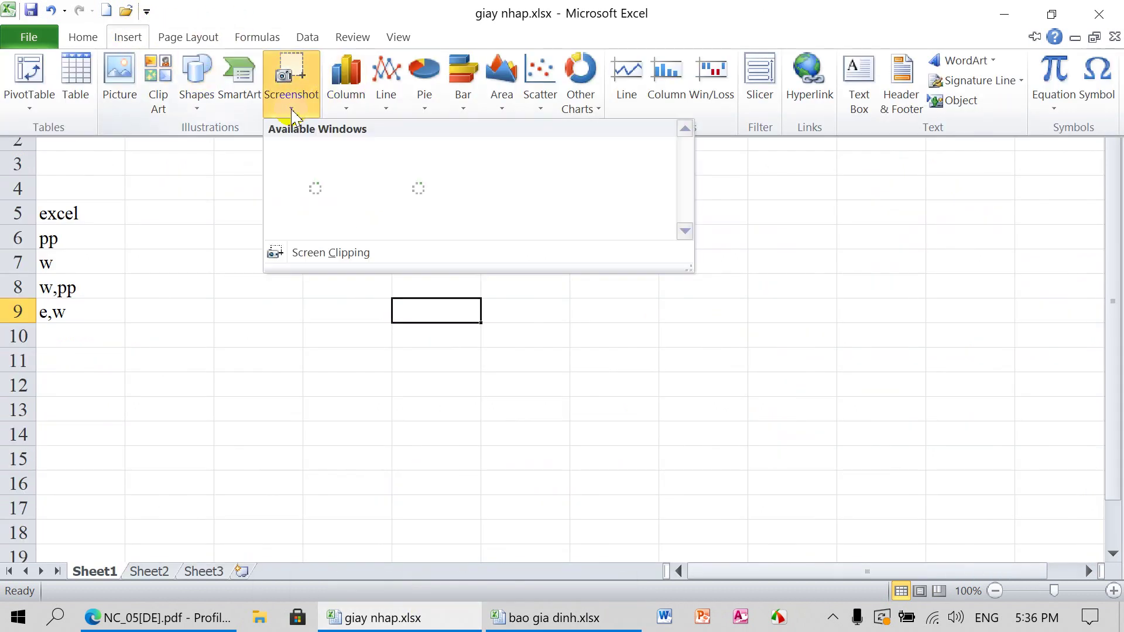
click(307, 134)
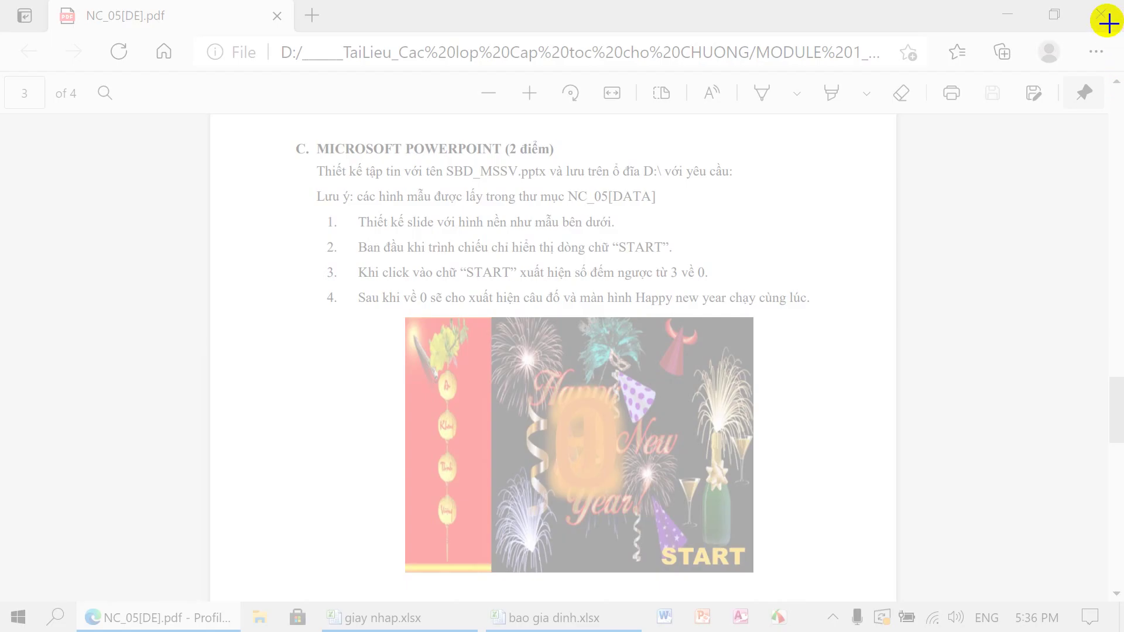
click(1108, 23)
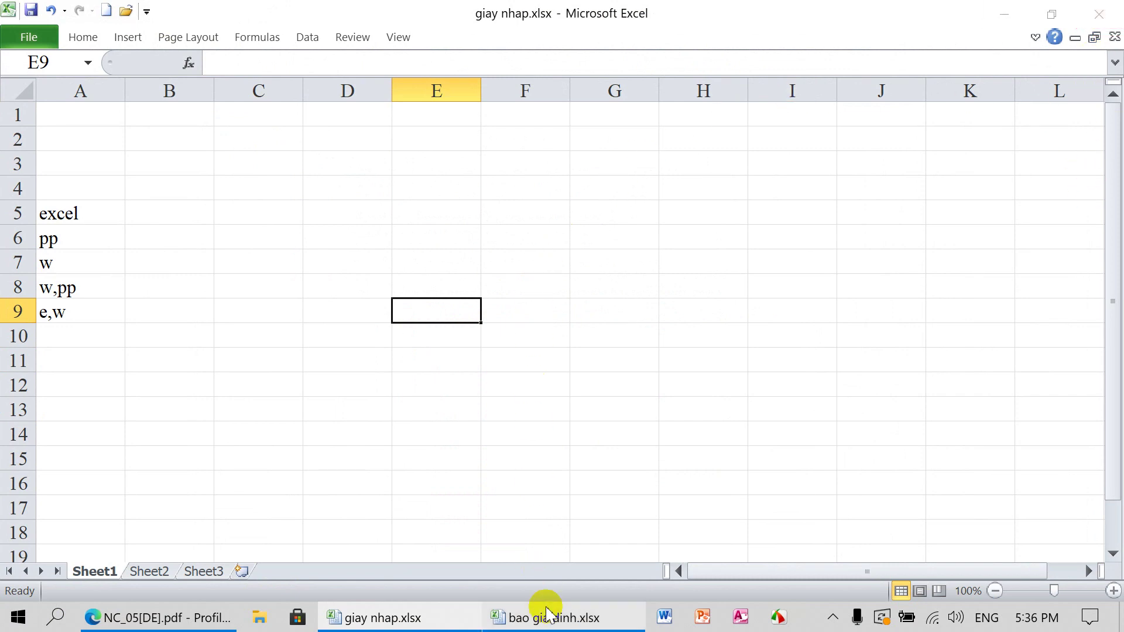
Step: Switch to bao gia dinh and back, then retry Screen Clipping and cancel it with Esc
click(547, 615)
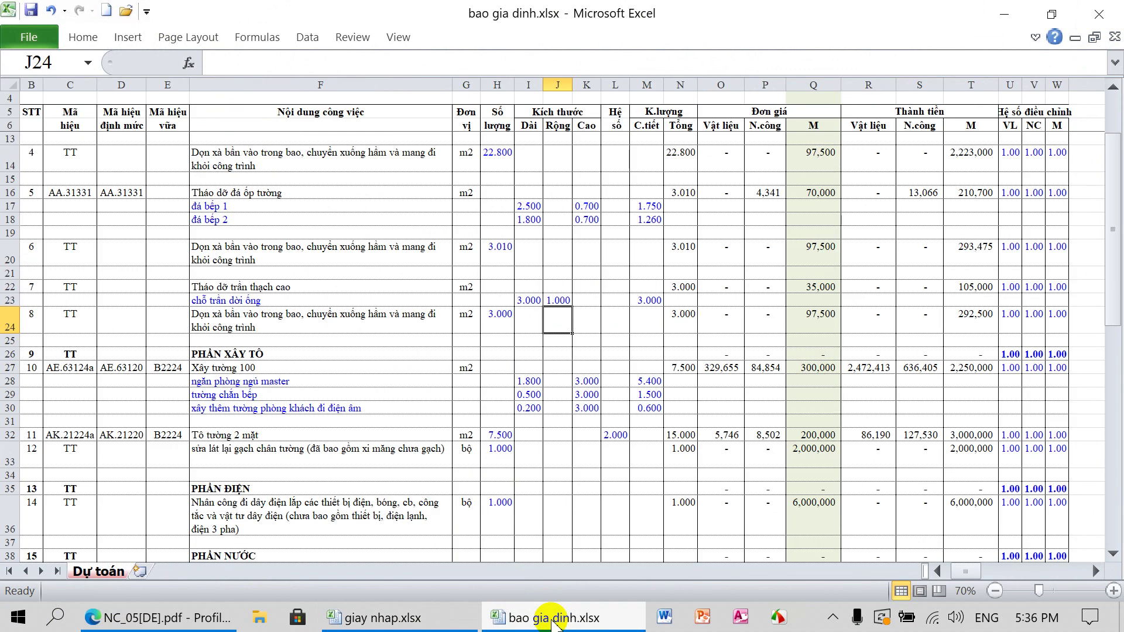
click(440, 616)
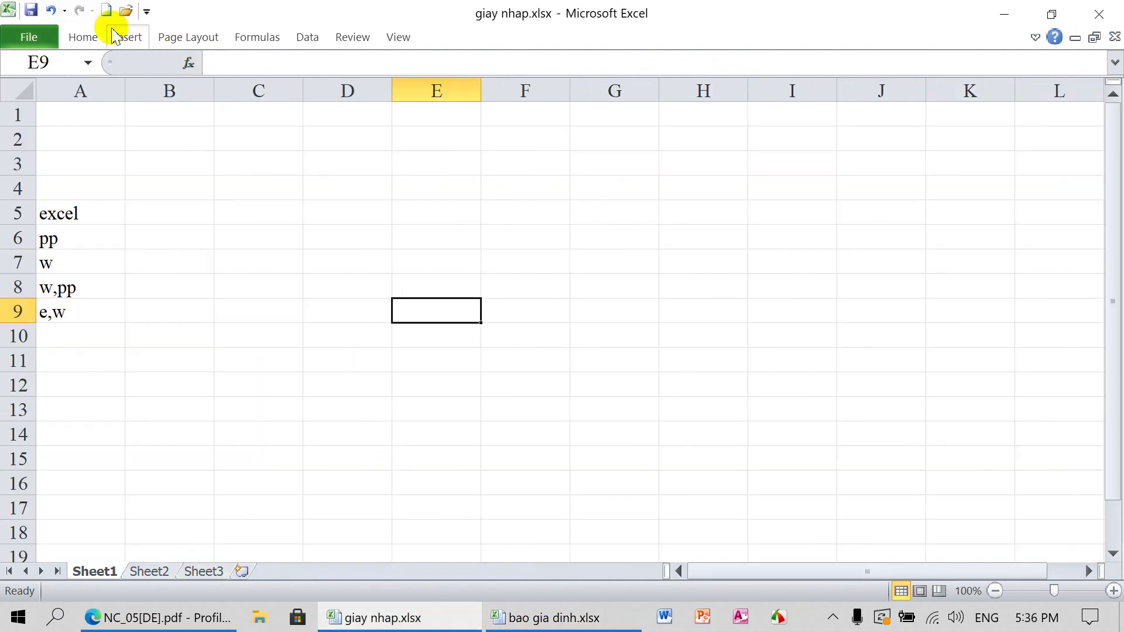
click(123, 37)
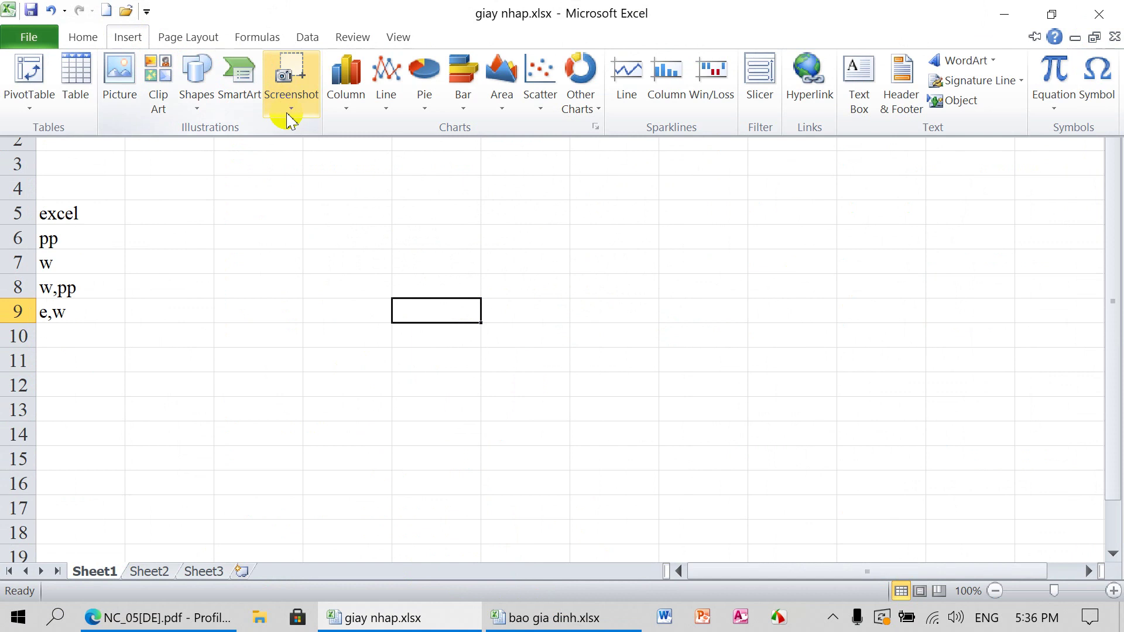
click(291, 109)
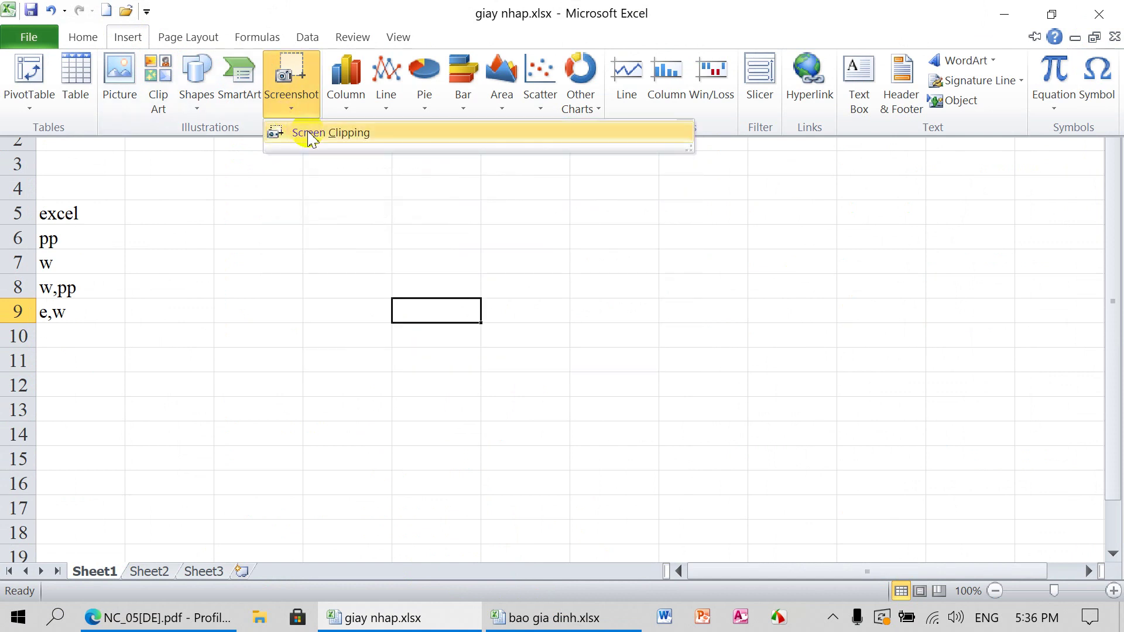
click(308, 132)
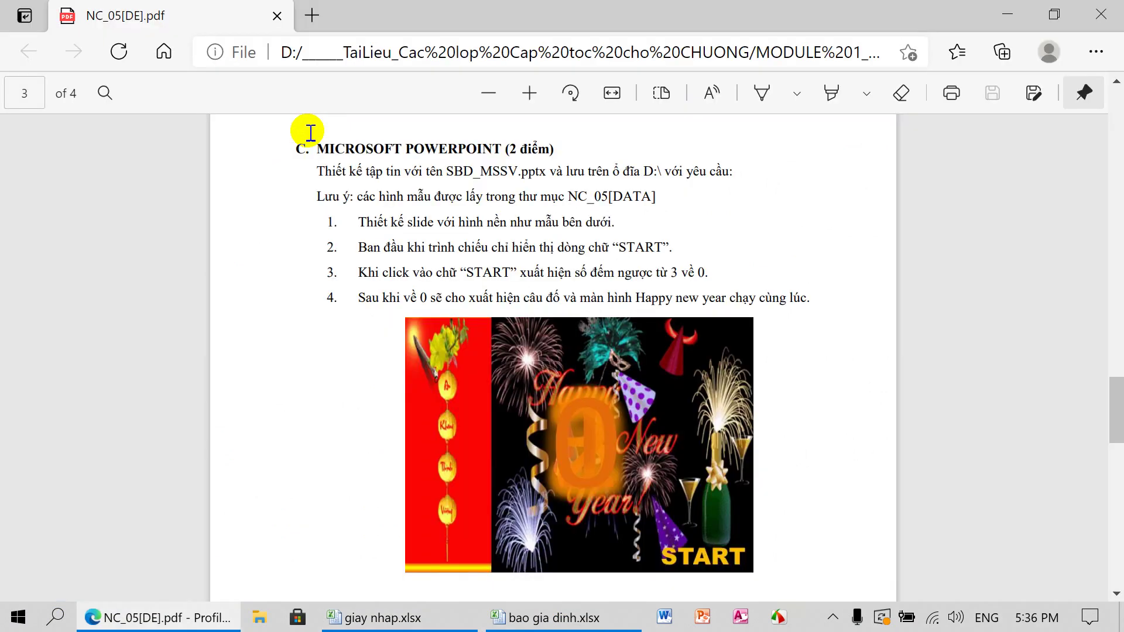
key(Escape)
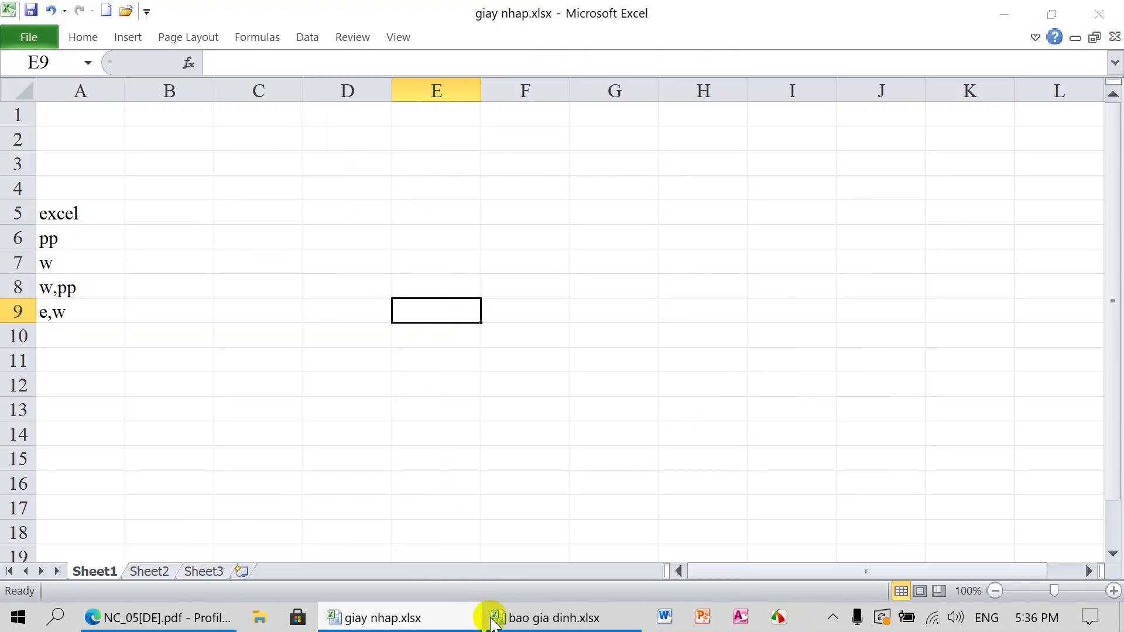
Step: Cancel a third Screen Clipping attempt and open giay nhap's File information page
click(536, 616)
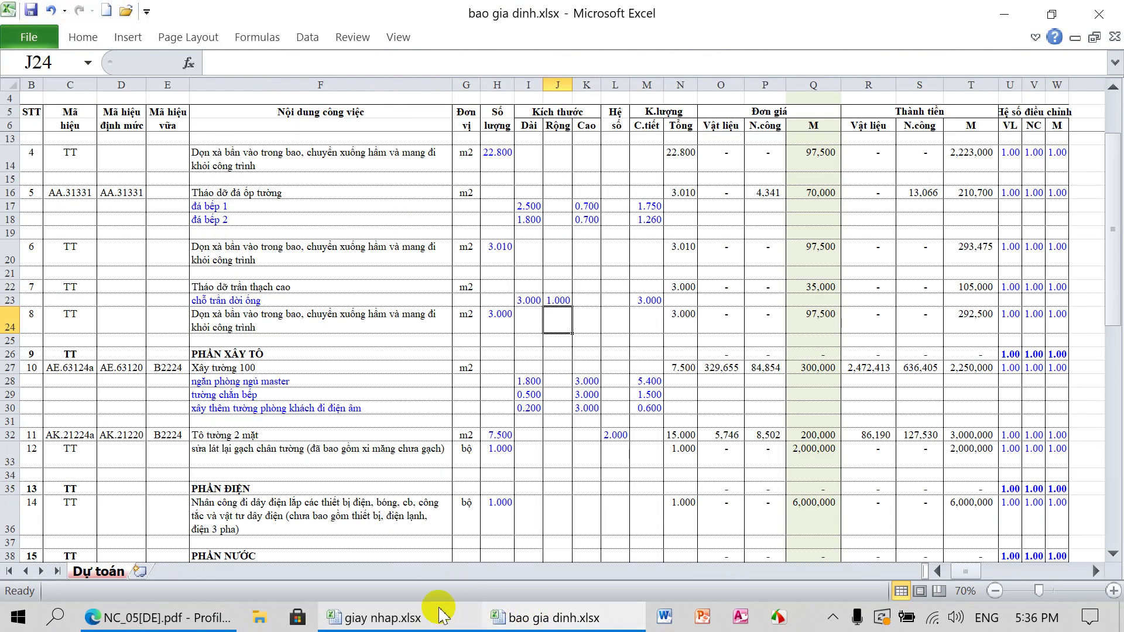
click(436, 617)
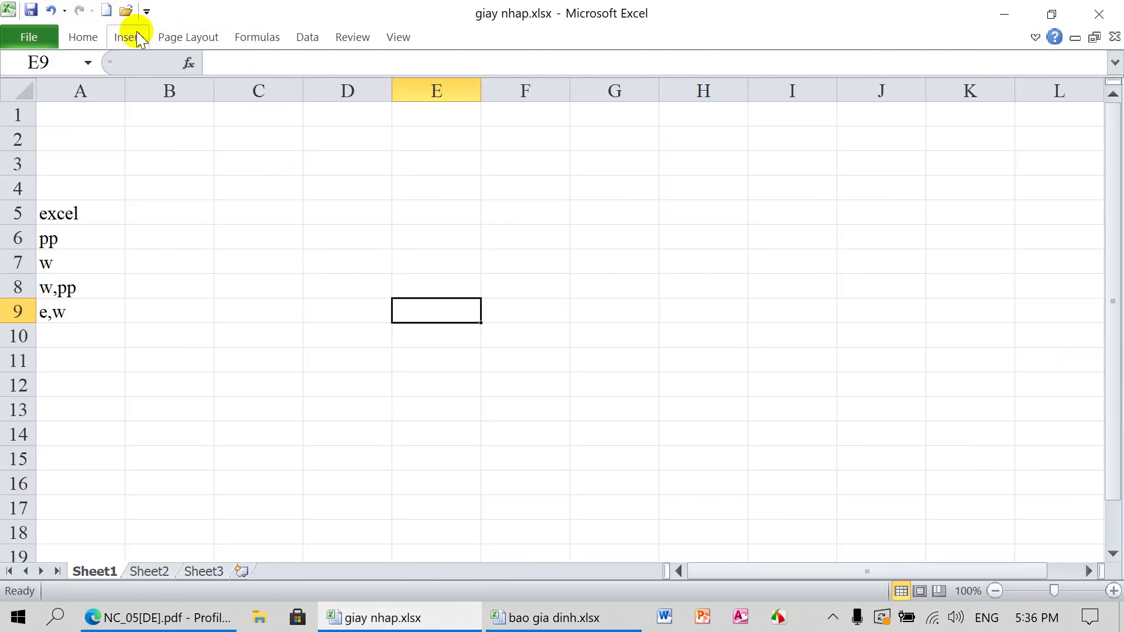
click(129, 37)
click(291, 108)
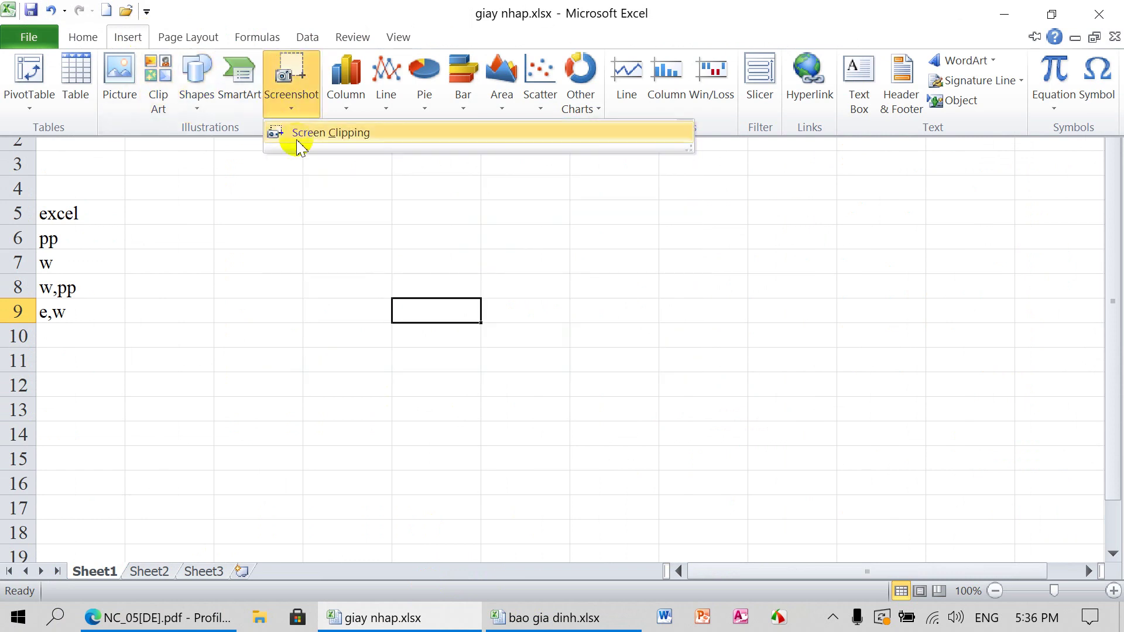
click(310, 134)
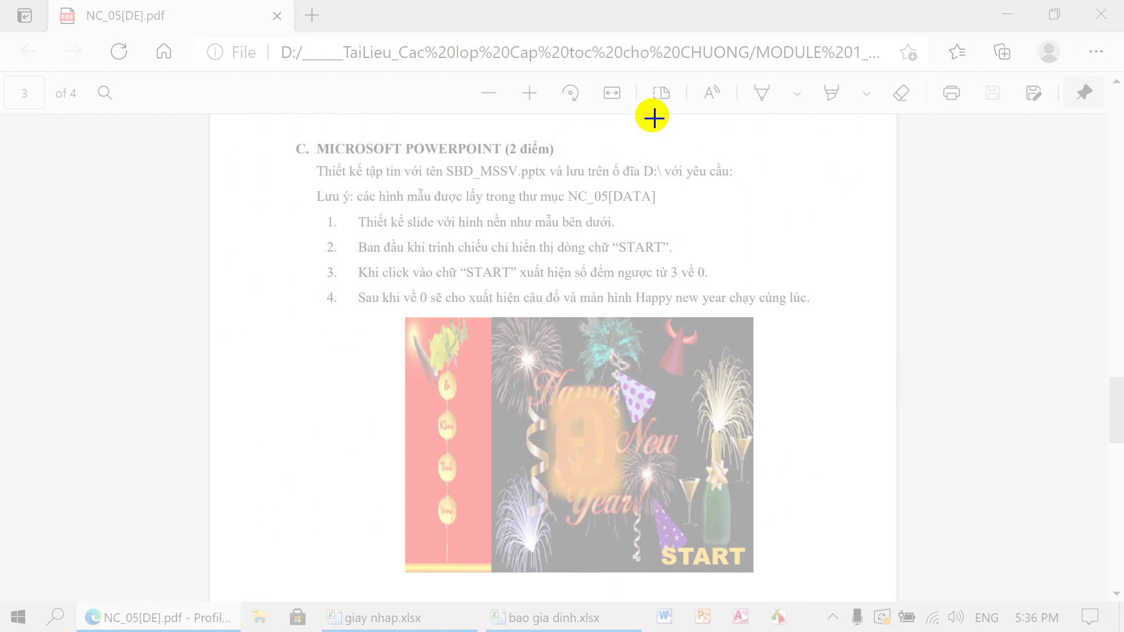
key(Escape)
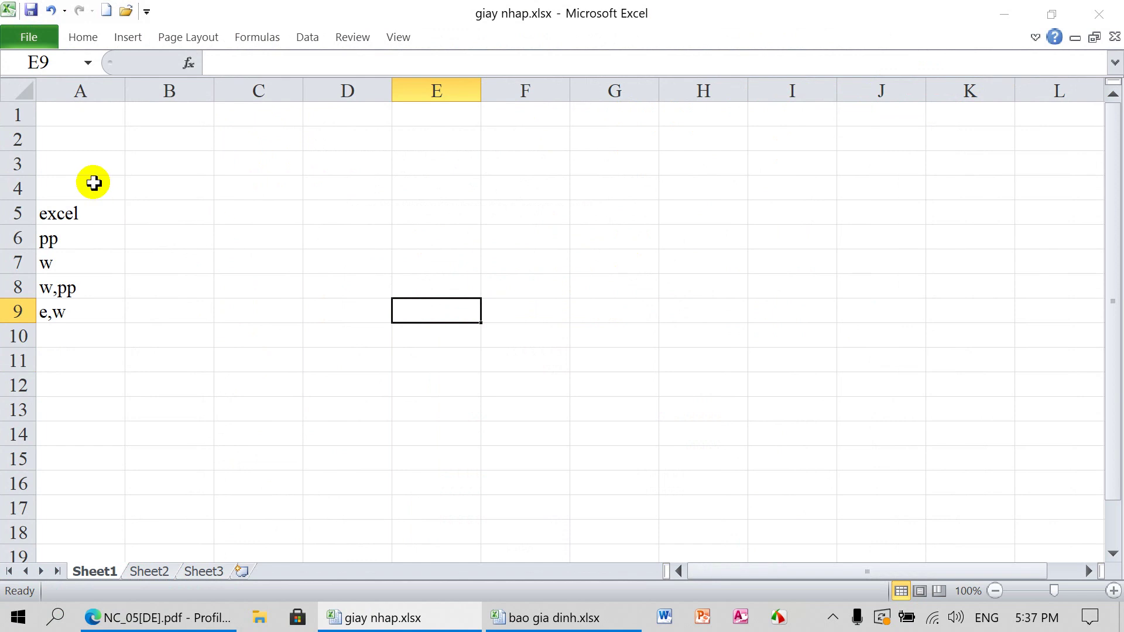
click(26, 38)
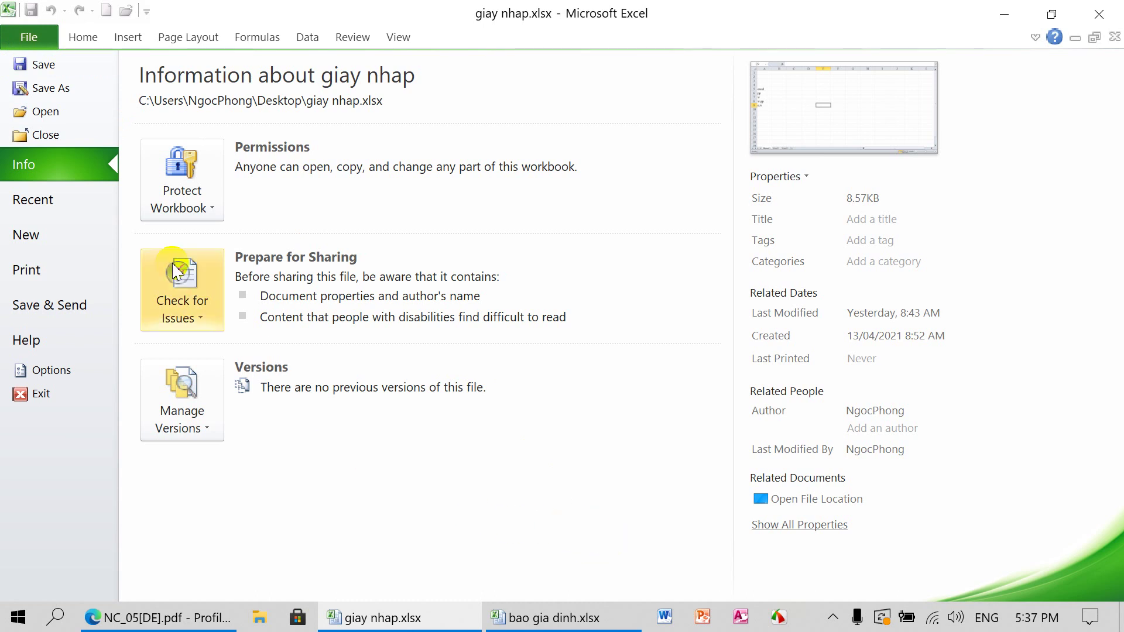
Step: Reopen De05_EXcel.xlsx from the recent workbooks list
click(78, 202)
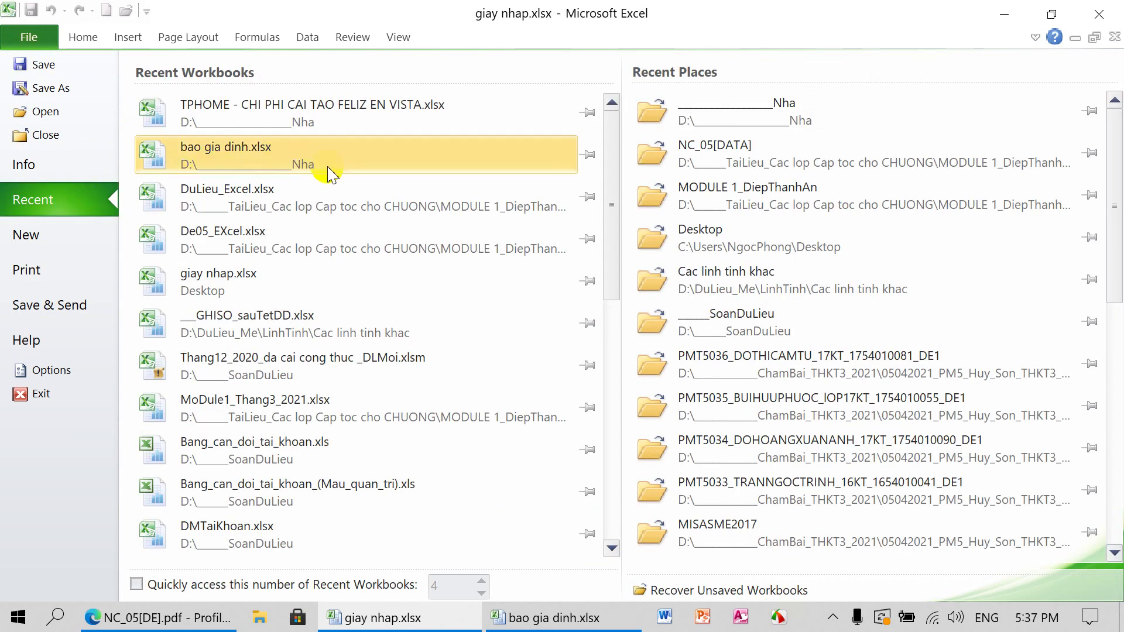
click(249, 231)
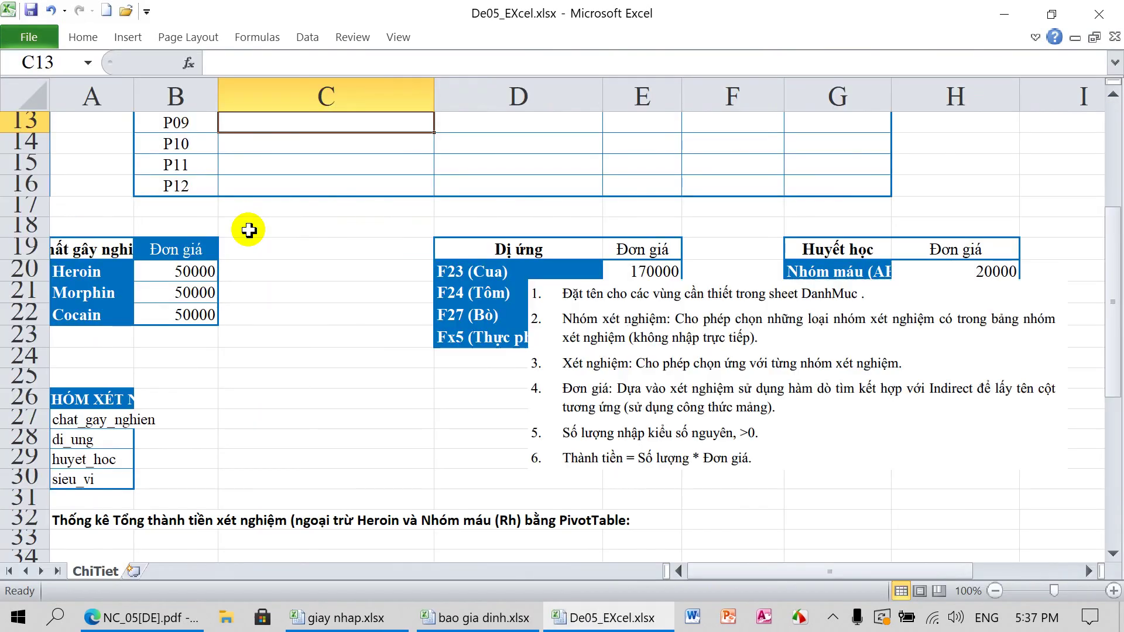
scroll(595, 285, up, 3)
scroll(595, 285, up, 1)
scroll(595, 285, down, 2)
scroll(595, 285, down, 3)
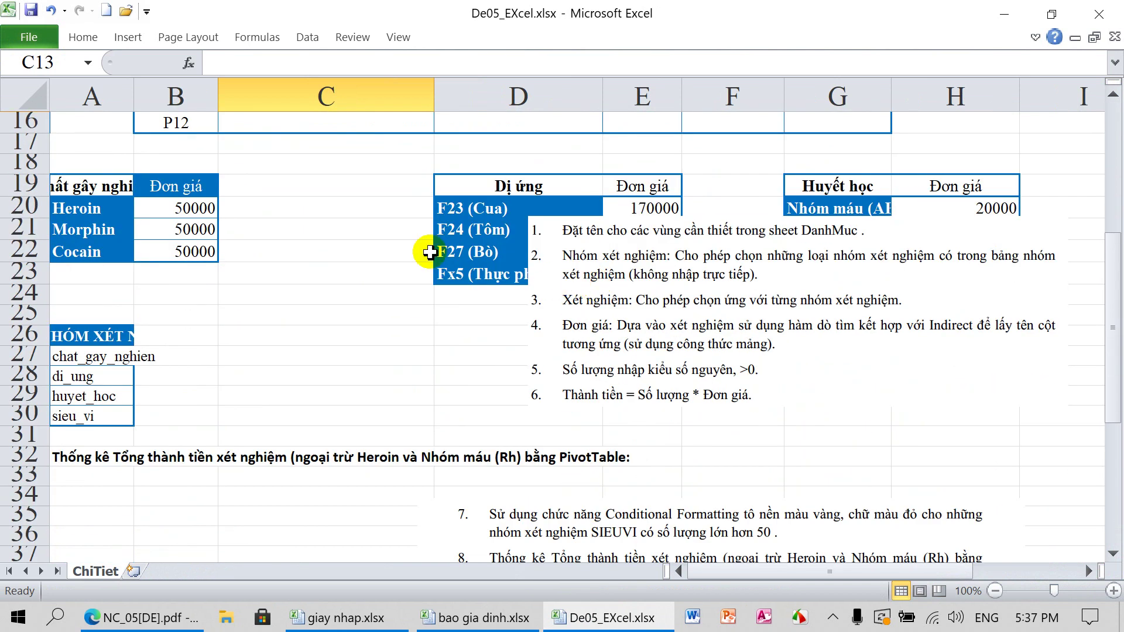
scroll(431, 251, up, 2)
scroll(472, 289, up, 1)
scroll(469, 286, up, 1)
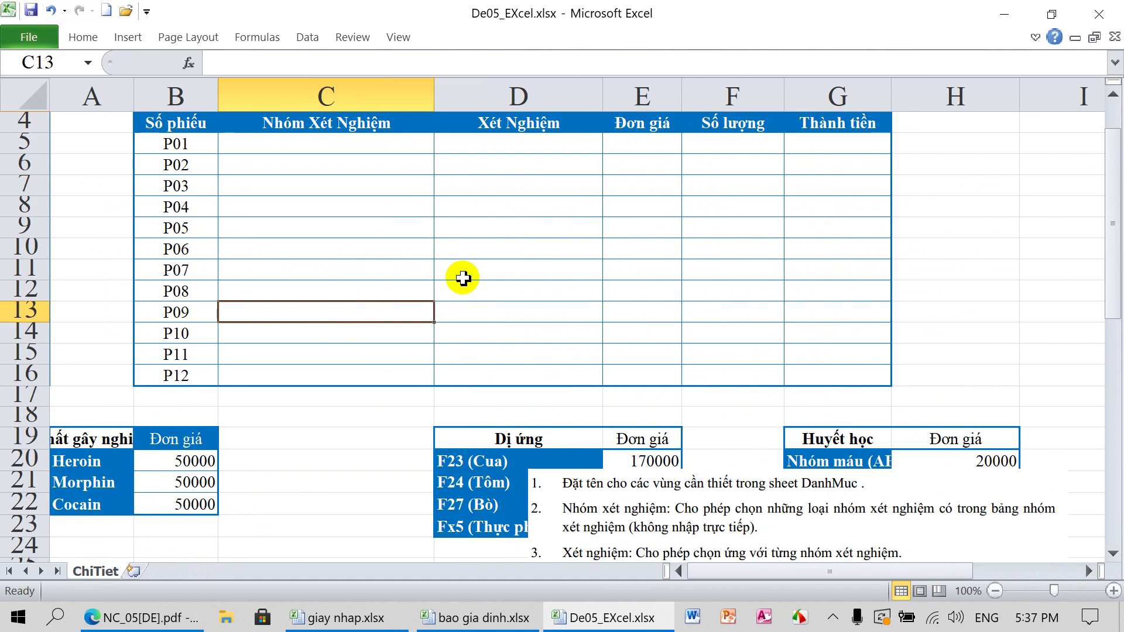
scroll(447, 167, up, 1)
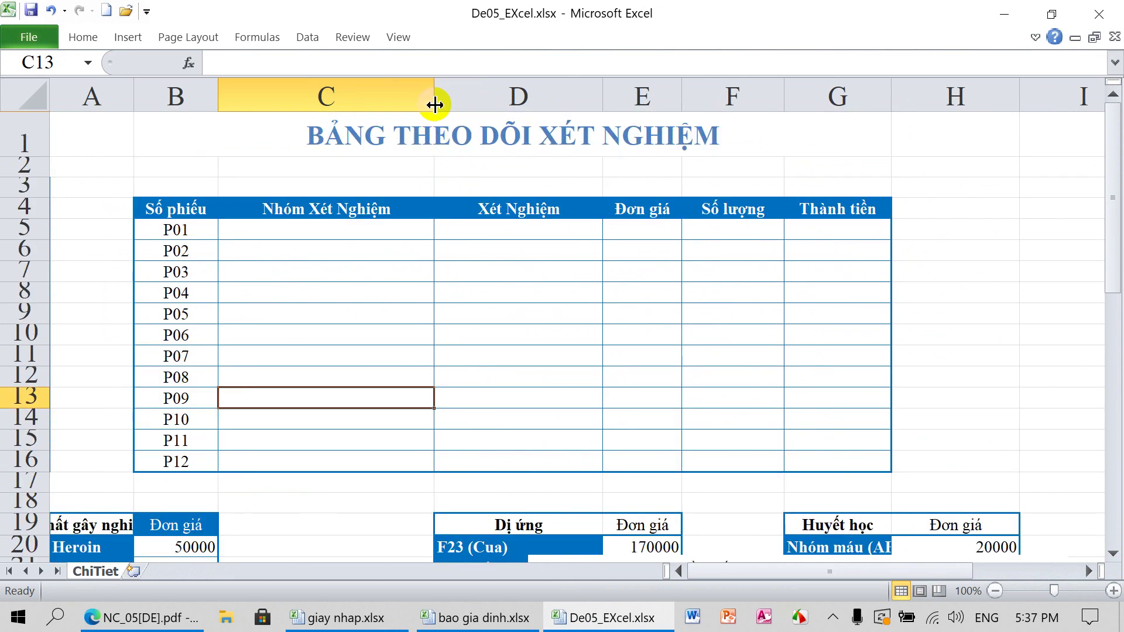
Step: Narrow columns C, D and F and widen column B slightly
drag(433, 98, 382, 98)
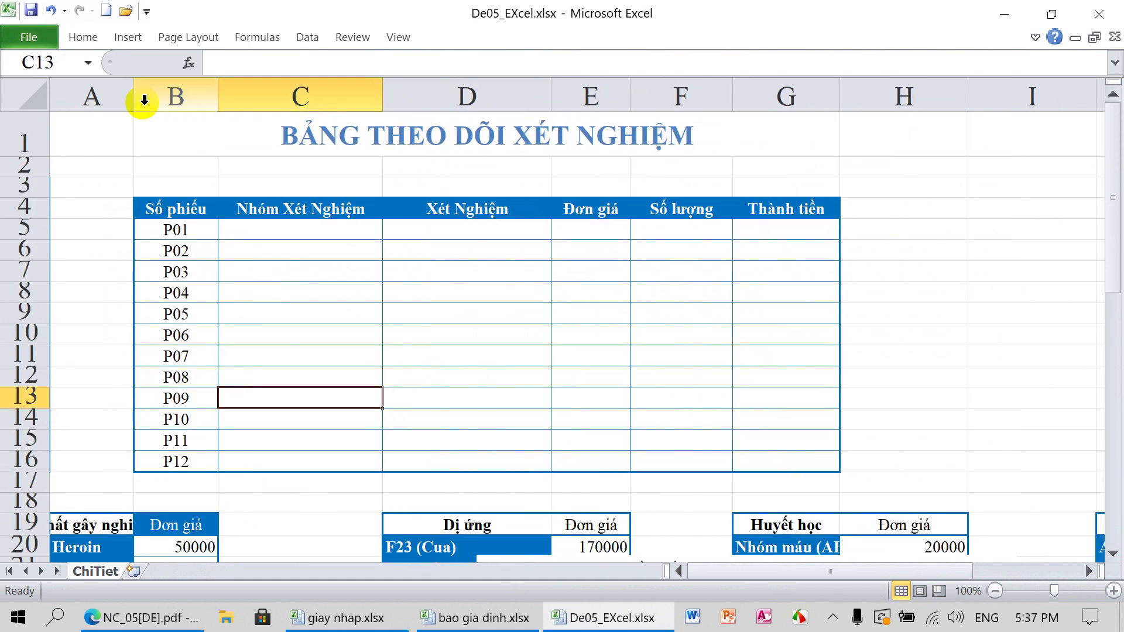
drag(134, 100, 141, 99)
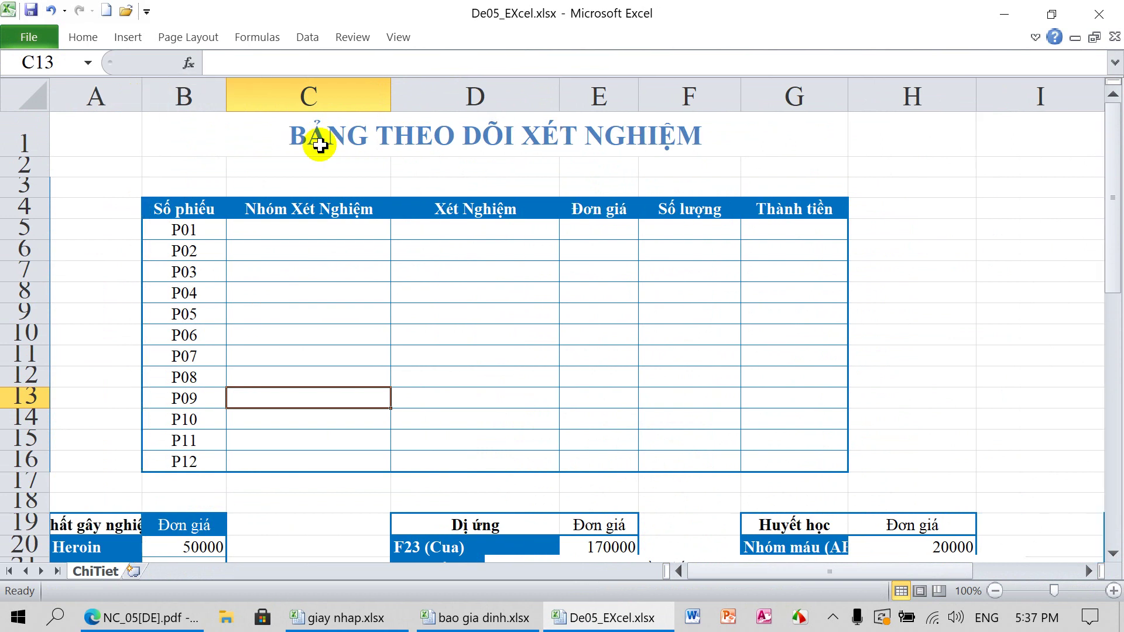
drag(554, 97, 525, 97)
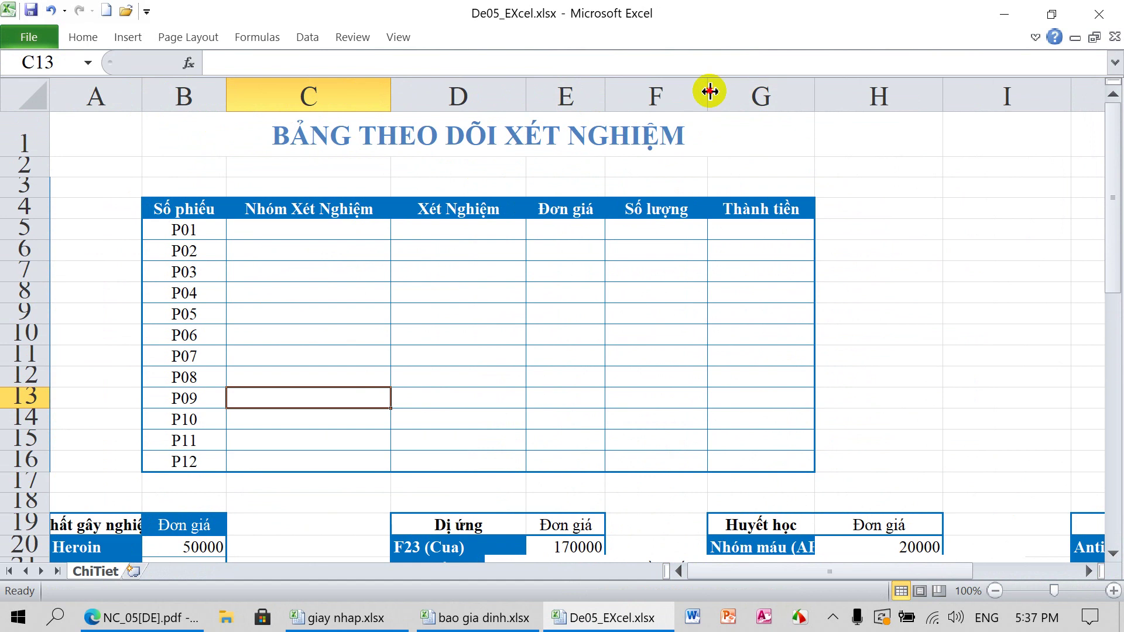
drag(707, 94, 669, 93)
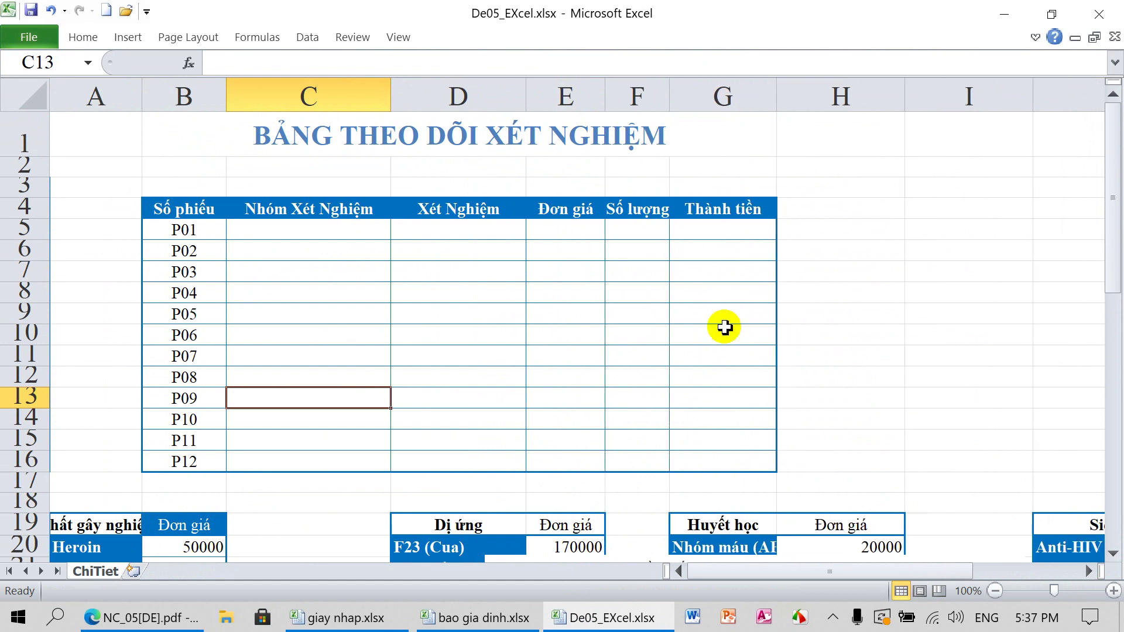
Step: Move the instructions picture under the Huyết học table and select header row B4:G4
scroll(720, 326, down, 5)
drag(638, 321, 741, 374)
scroll(448, 316, up, 3)
scroll(448, 316, up, 1)
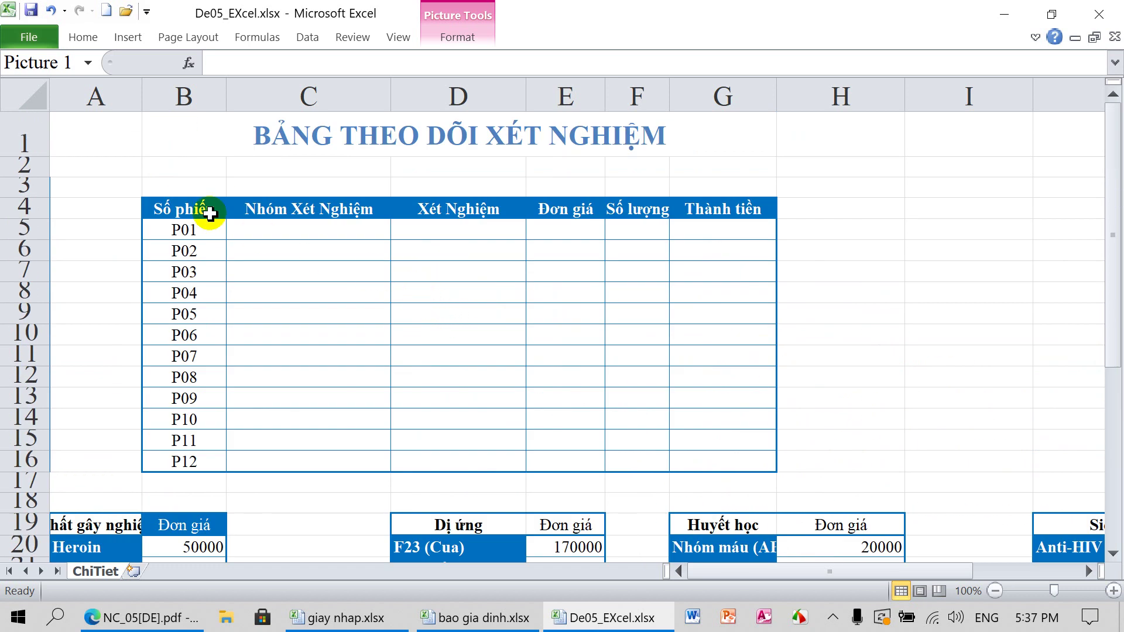
drag(163, 203, 714, 201)
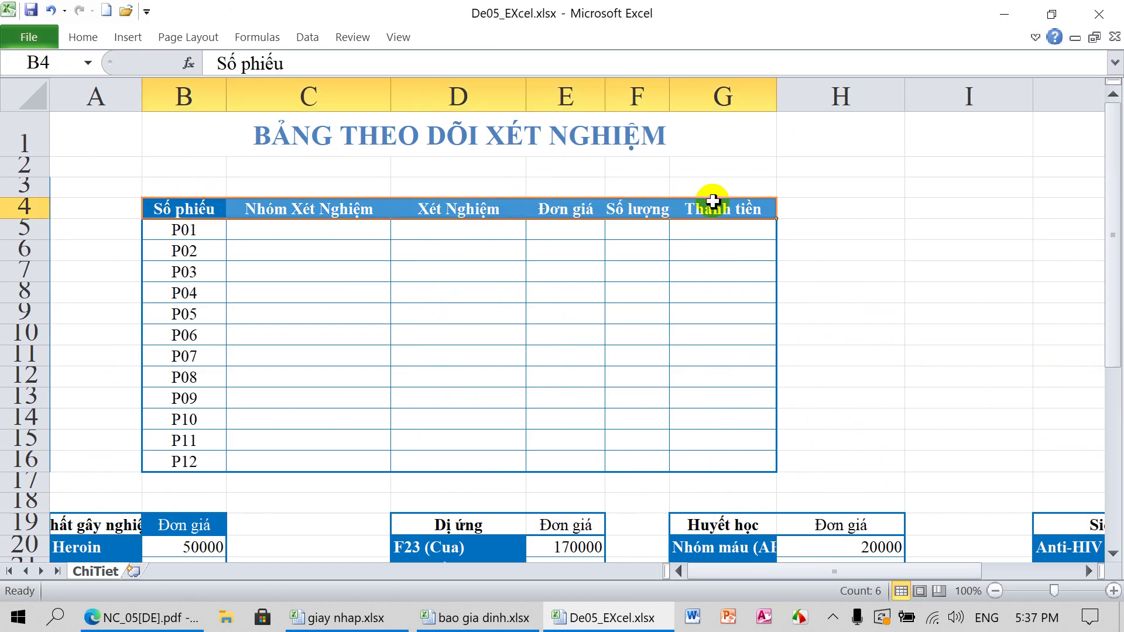
scroll(527, 253, down, 2)
scroll(527, 253, down, 2)
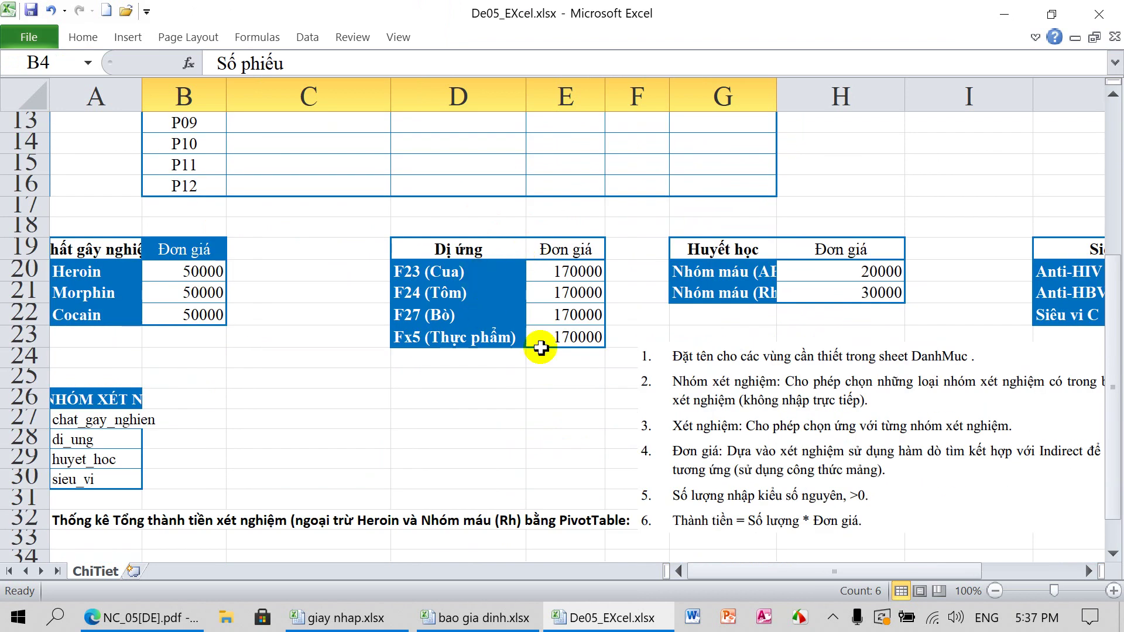
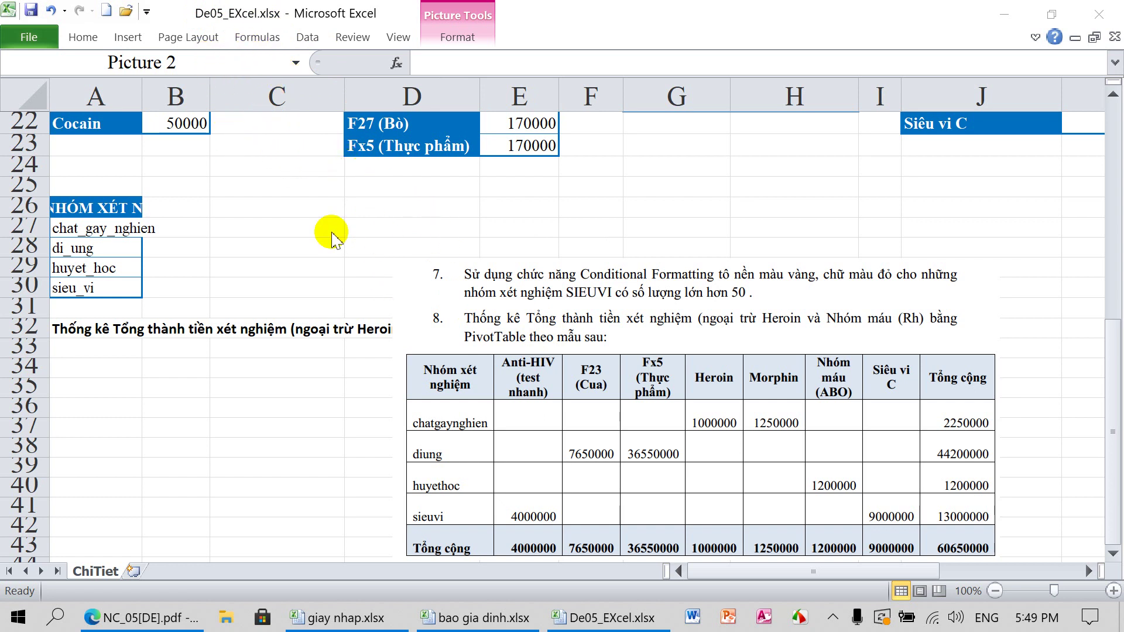
Step: Move the instructions picture off to the right and select cell A33
click(538, 318)
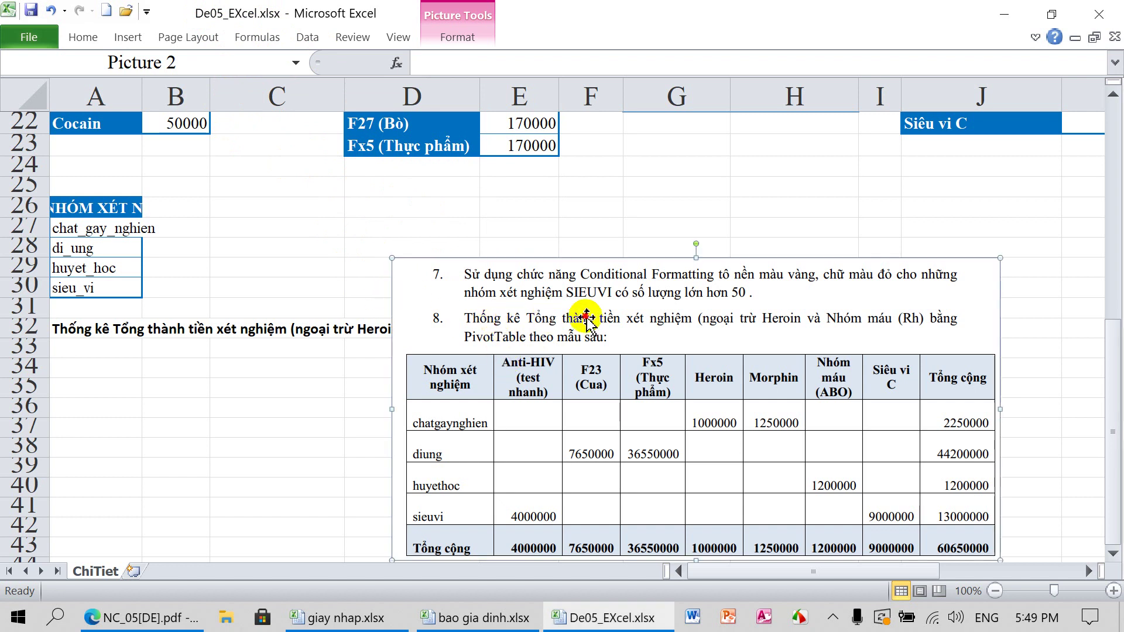
drag(585, 310, 744, 314)
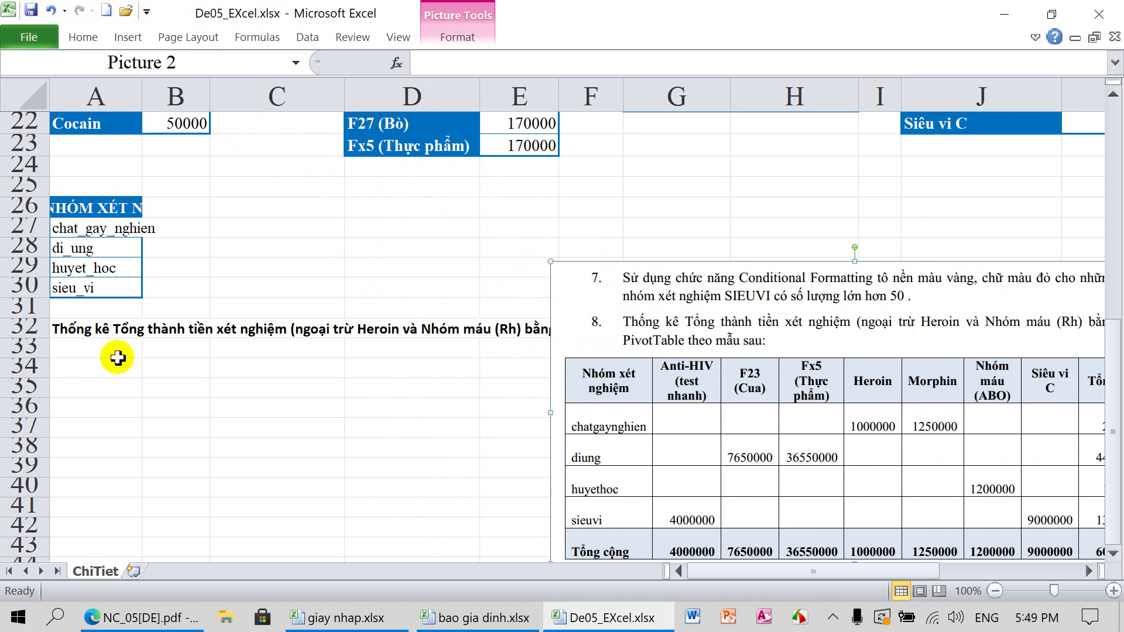
click(92, 351)
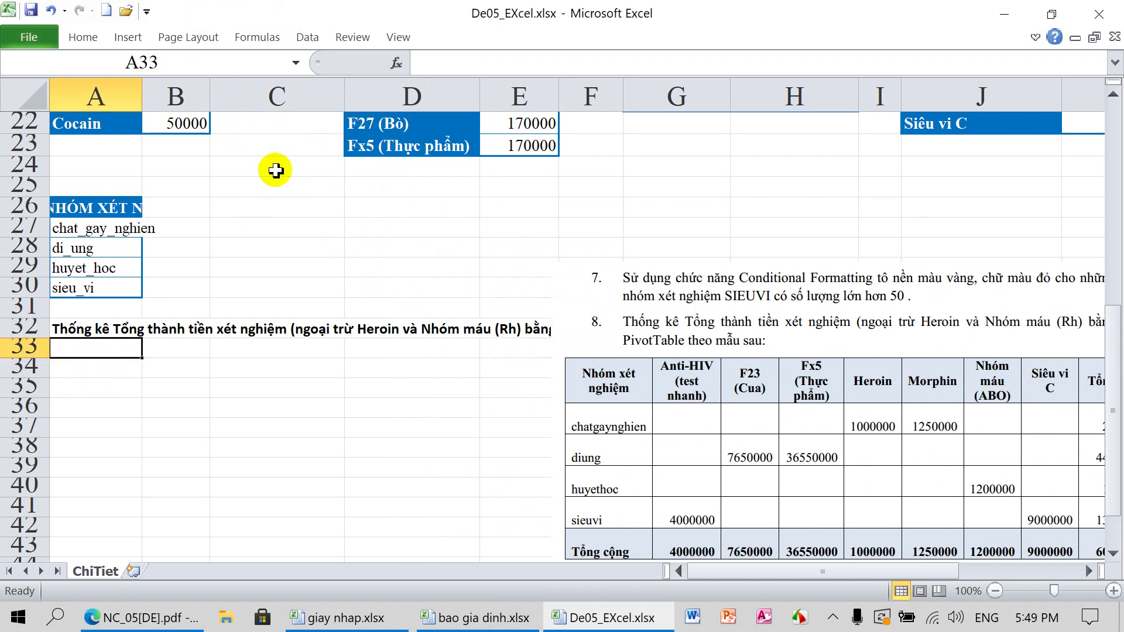
Step: Create a PivotTable from ChiTiet!$B$4:$G$16 on the existing sheet at A33
click(127, 37)
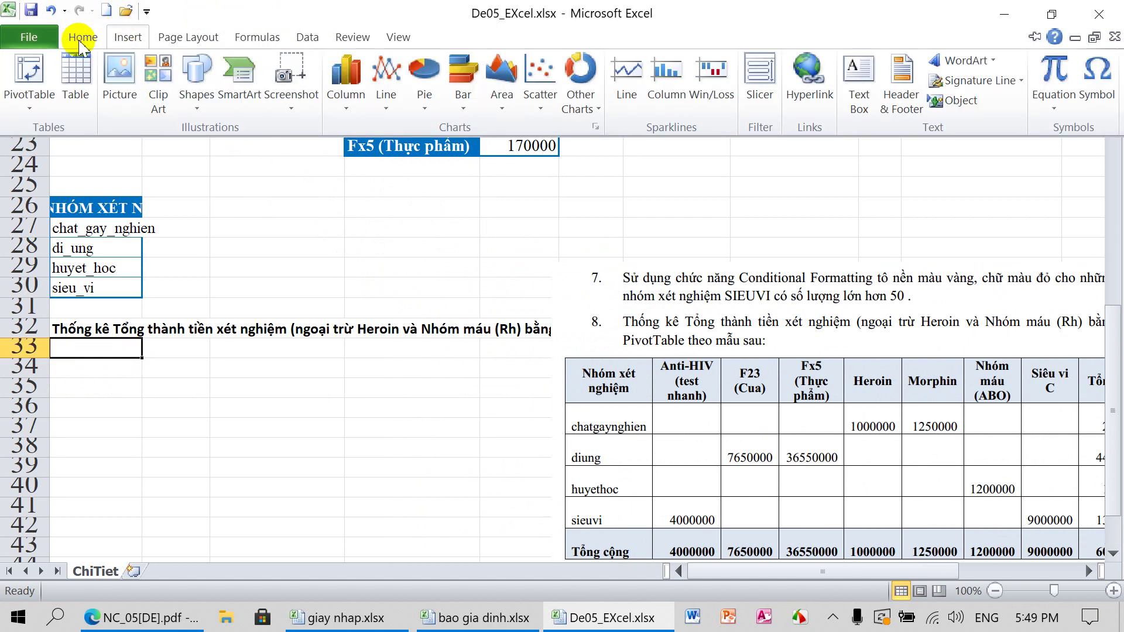
click(21, 69)
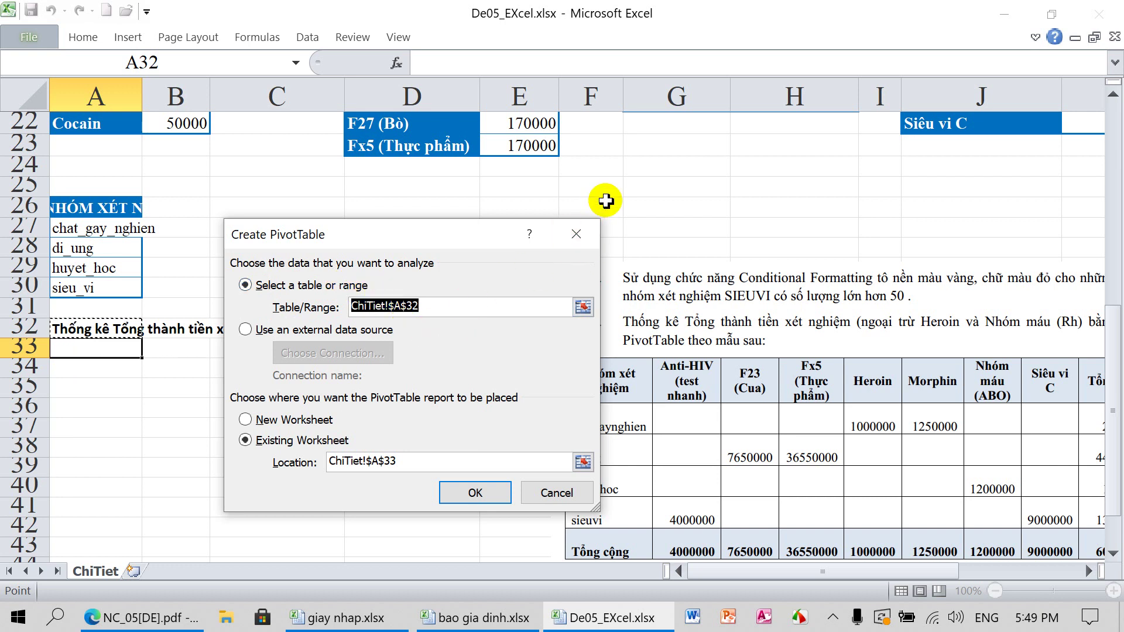
scroll(606, 201, up, 3)
scroll(606, 200, up, 4)
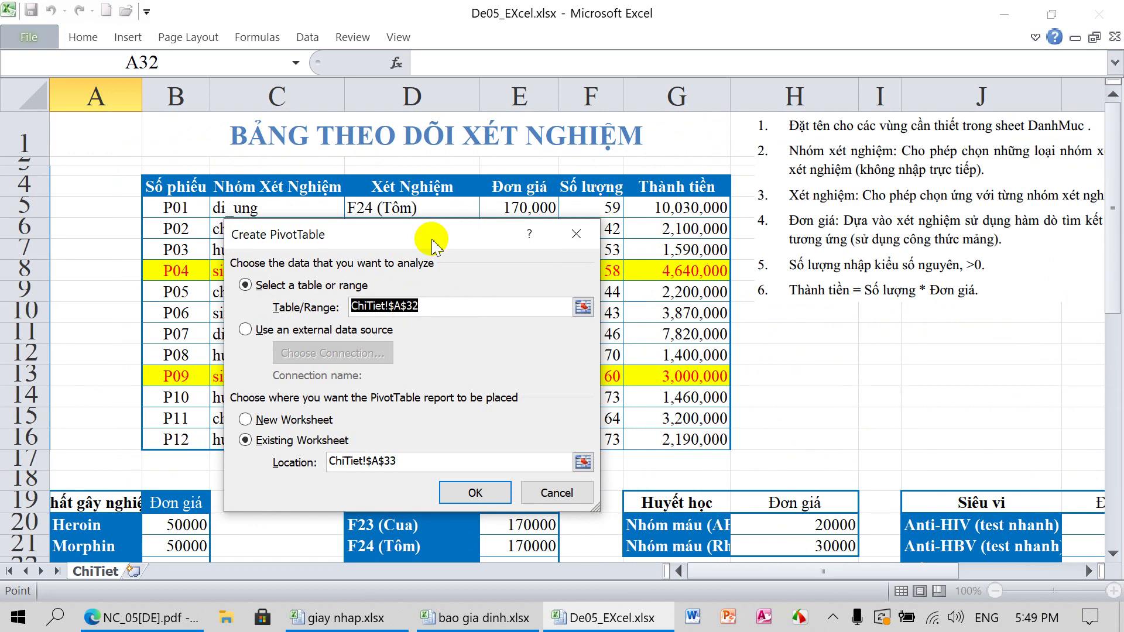
mouse_move(430, 236)
mouse_down()
mouse_move(754, 352)
mouse_move(919, 389)
mouse_up()
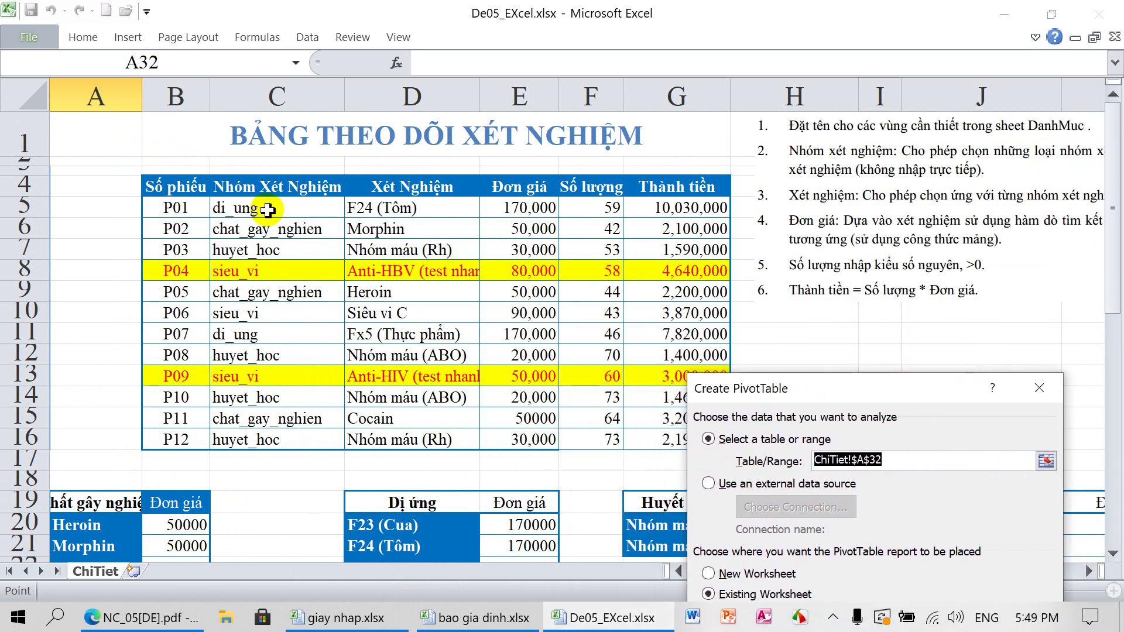
mouse_move(166, 186)
mouse_down()
mouse_move(523, 235)
mouse_move(684, 433)
mouse_up()
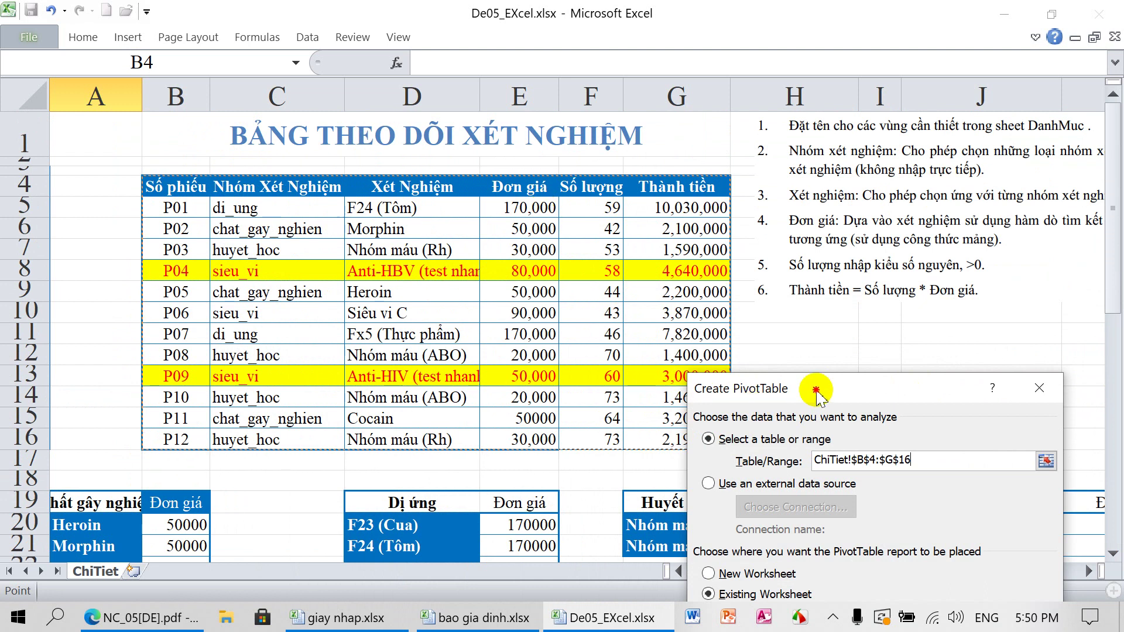
drag(817, 397, 756, 223)
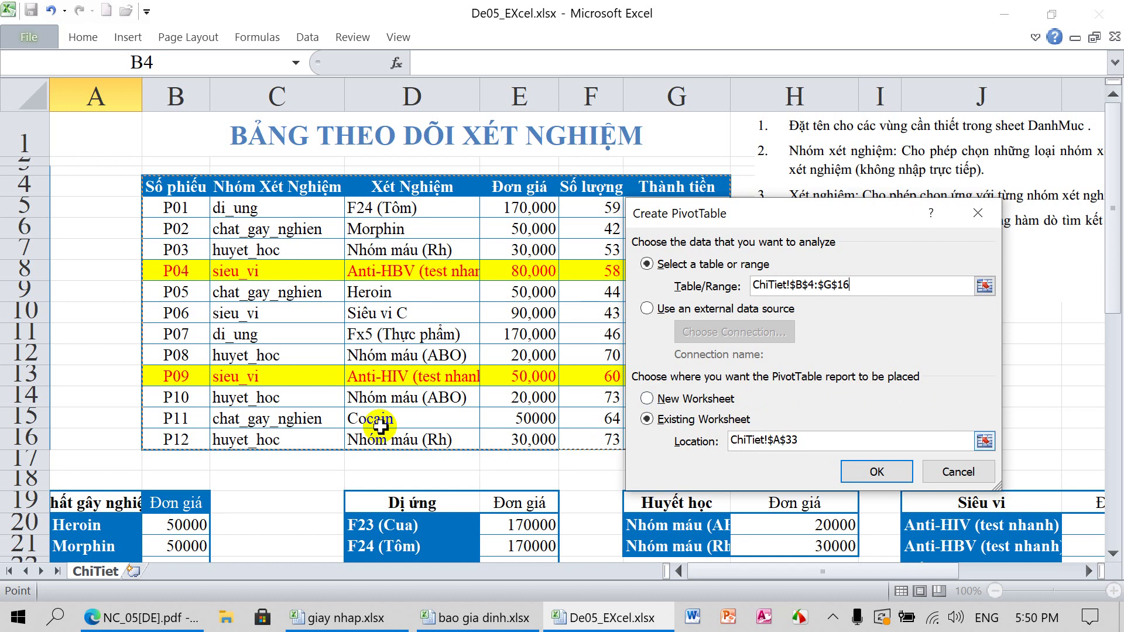
scroll(261, 361, down, 3)
scroll(261, 361, down, 2)
scroll(260, 361, down, 1)
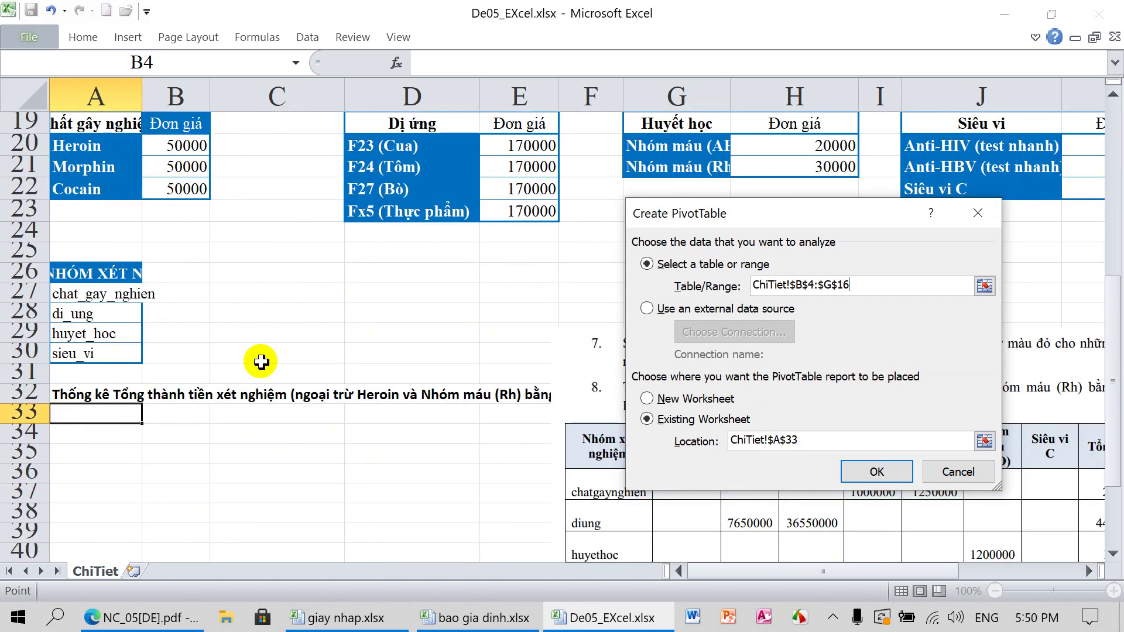
click(868, 477)
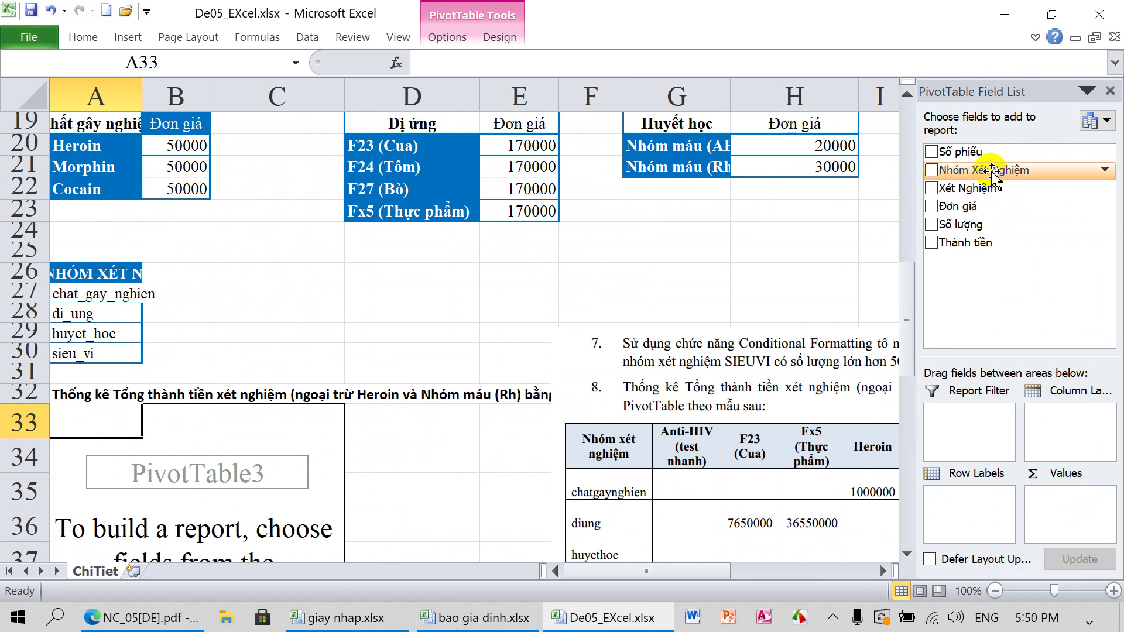
Step: Put Nhóm Xét Nghiệm in rows and Xét Nghiệm in columns, and sum Thành tiền as values
drag(991, 170, 967, 502)
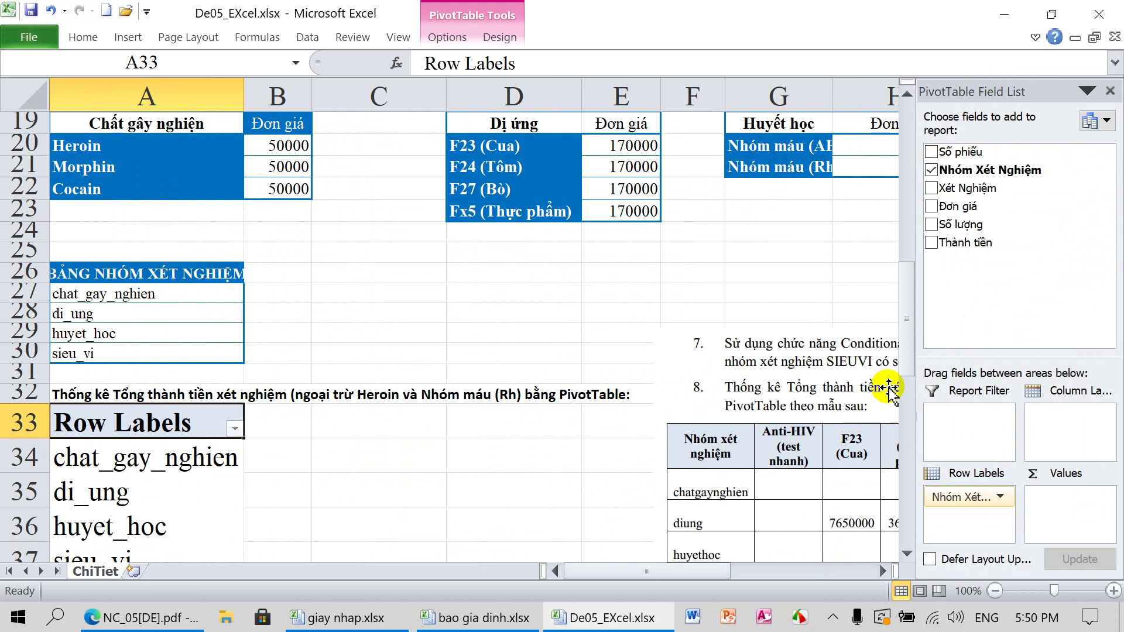
mouse_move(961, 187)
mouse_down()
mouse_move(995, 325)
mouse_move(1059, 422)
mouse_up()
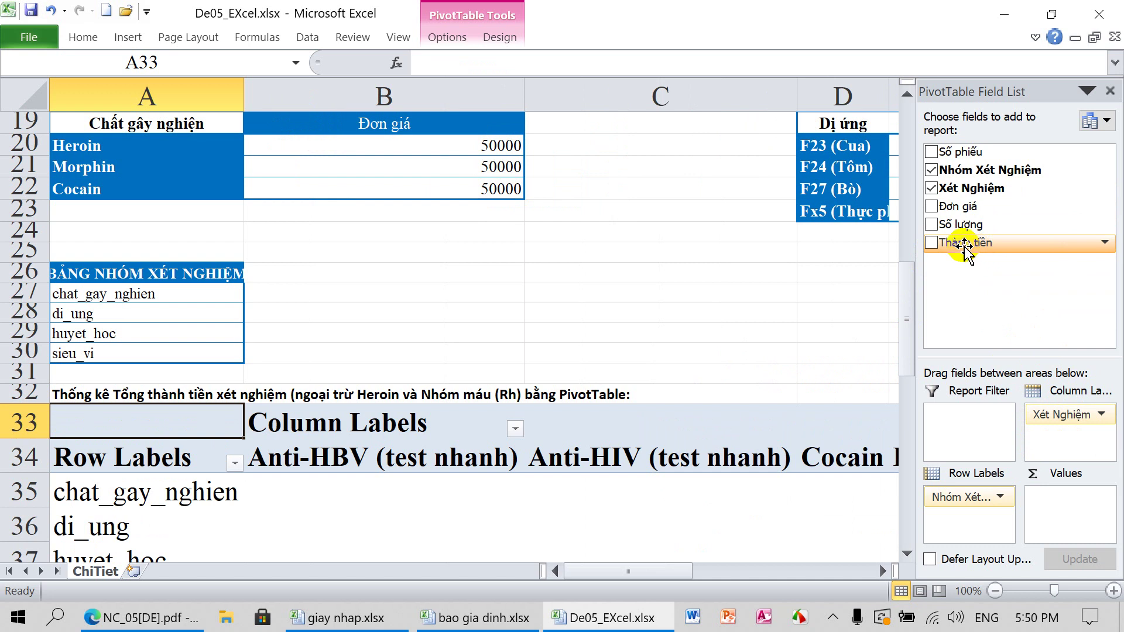
drag(965, 246, 1063, 501)
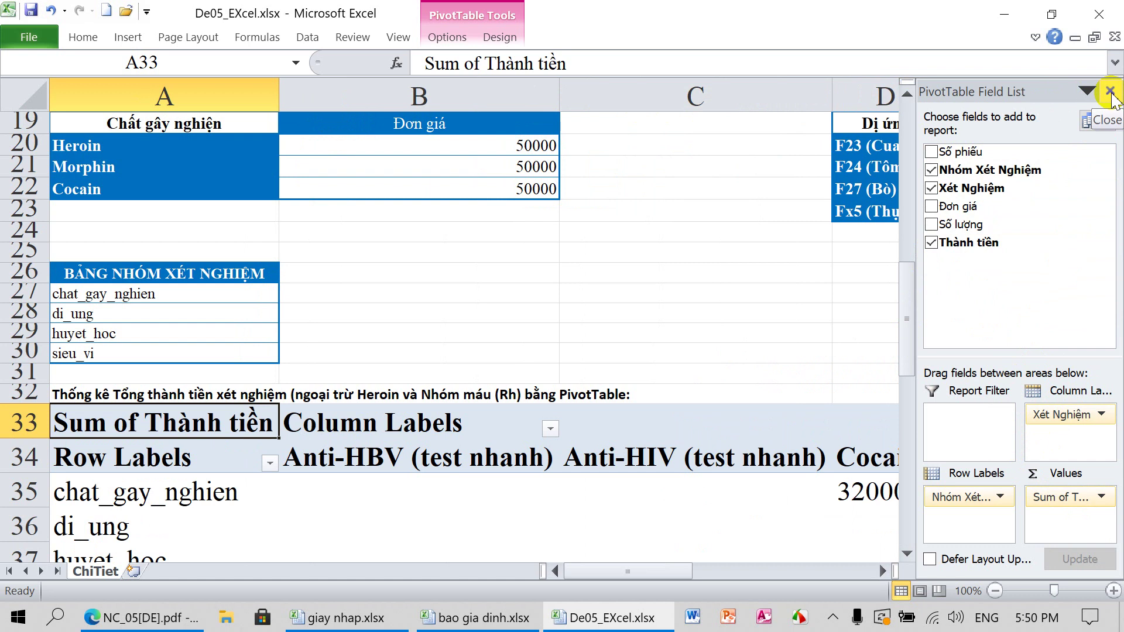
Step: Close and reopen the PivotTable Field List twice from PivotTable Tools Options
click(1110, 92)
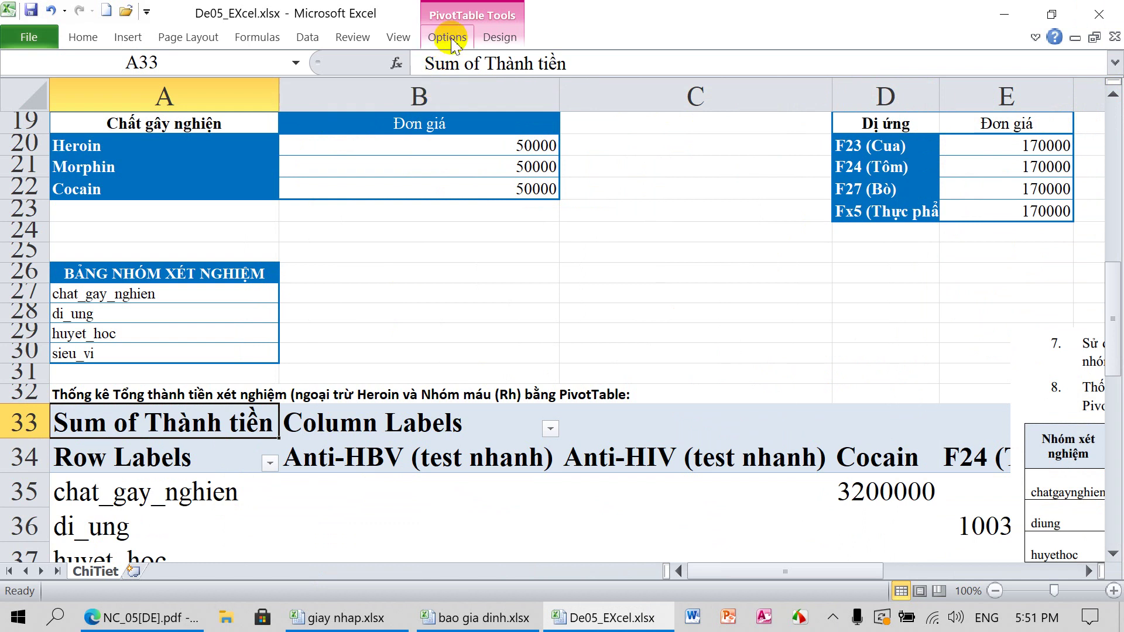
click(448, 38)
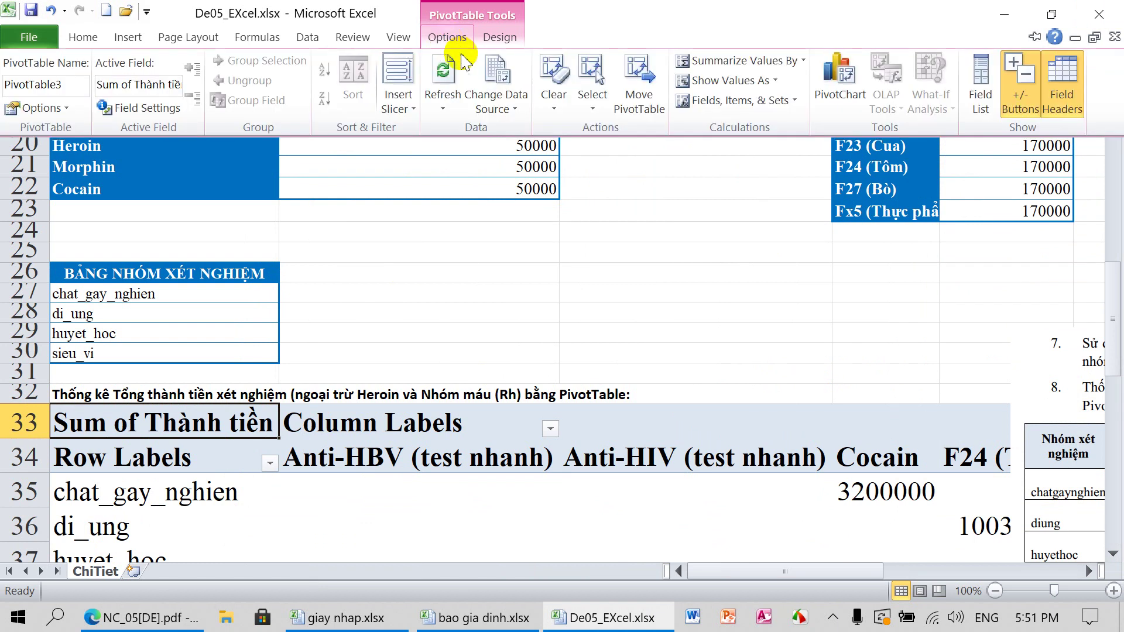
click(979, 92)
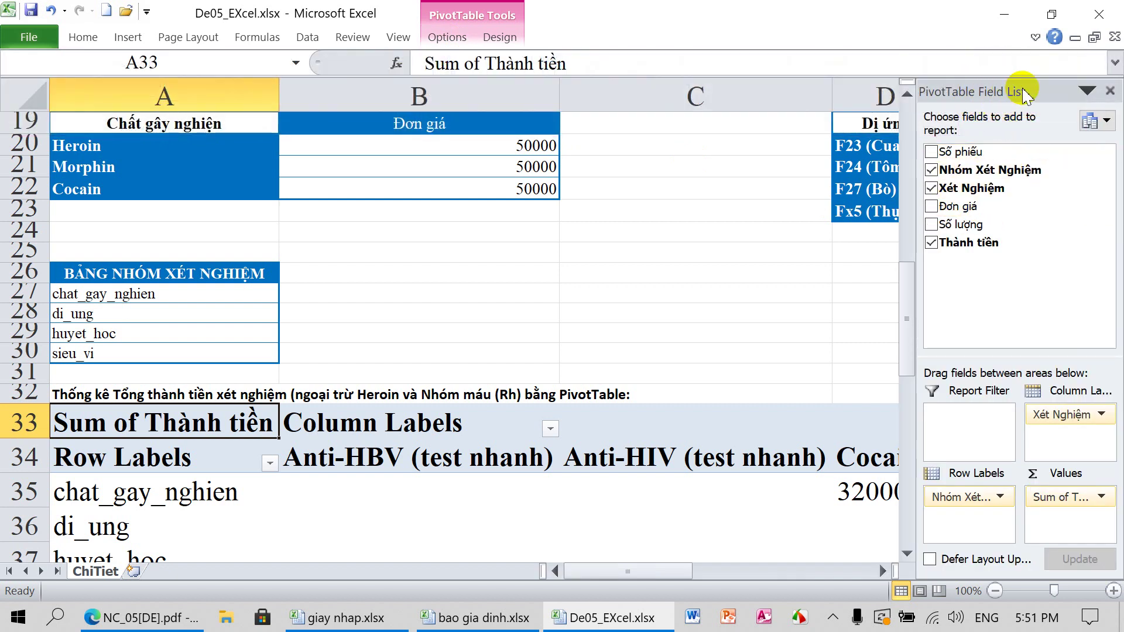
click(1108, 92)
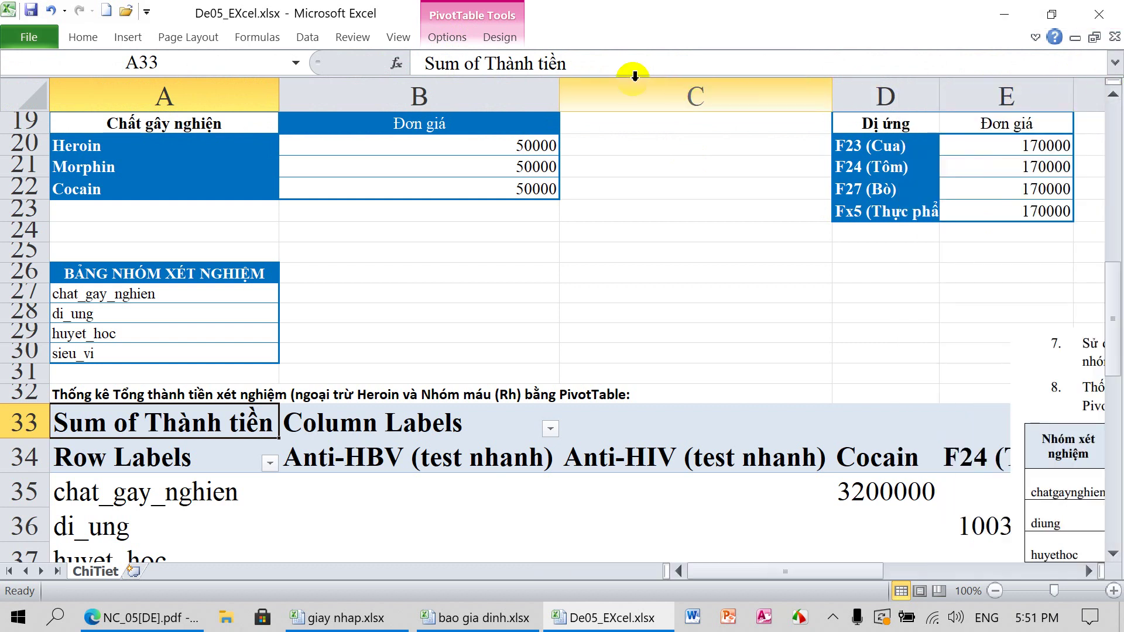
click(450, 38)
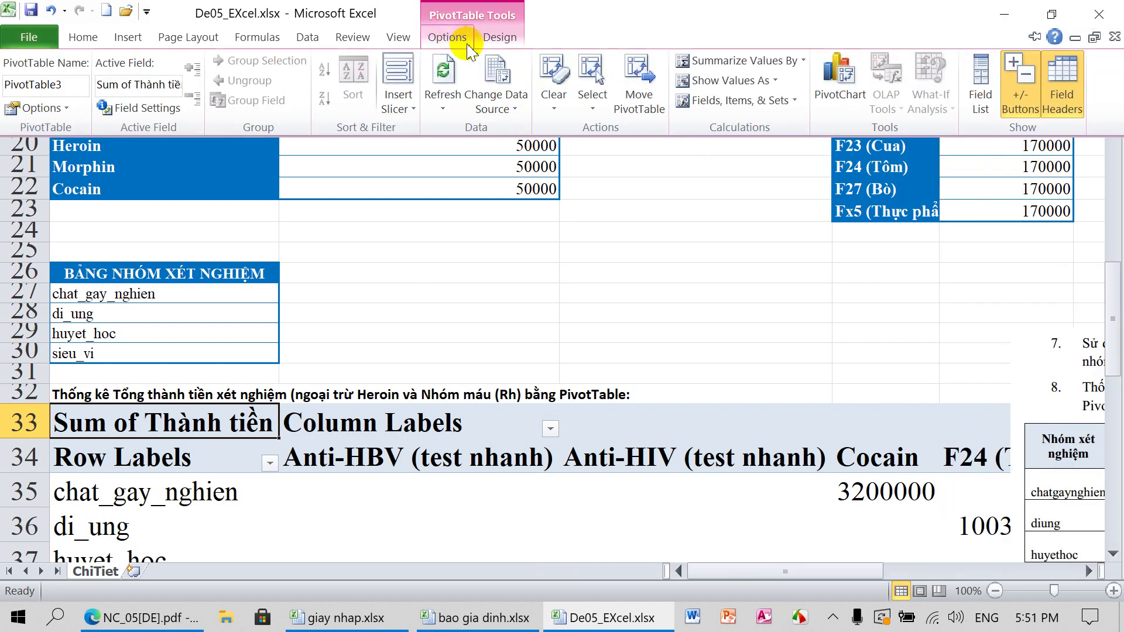
click(980, 84)
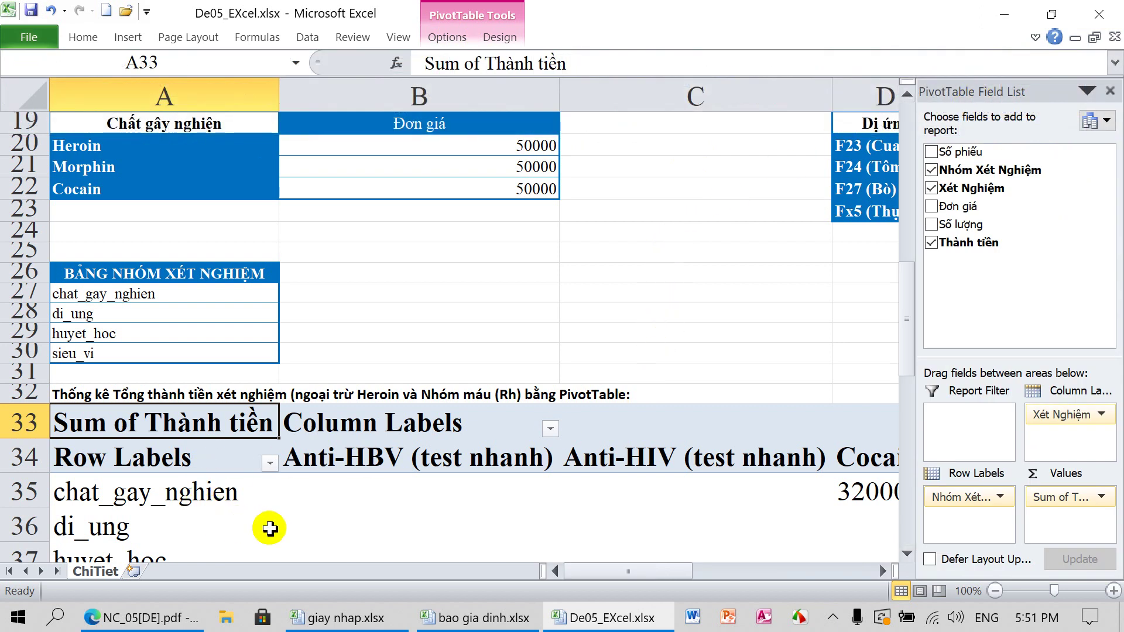
Step: Hide the Field List from inside the pivot and select the PivotTable at A33
click(269, 529)
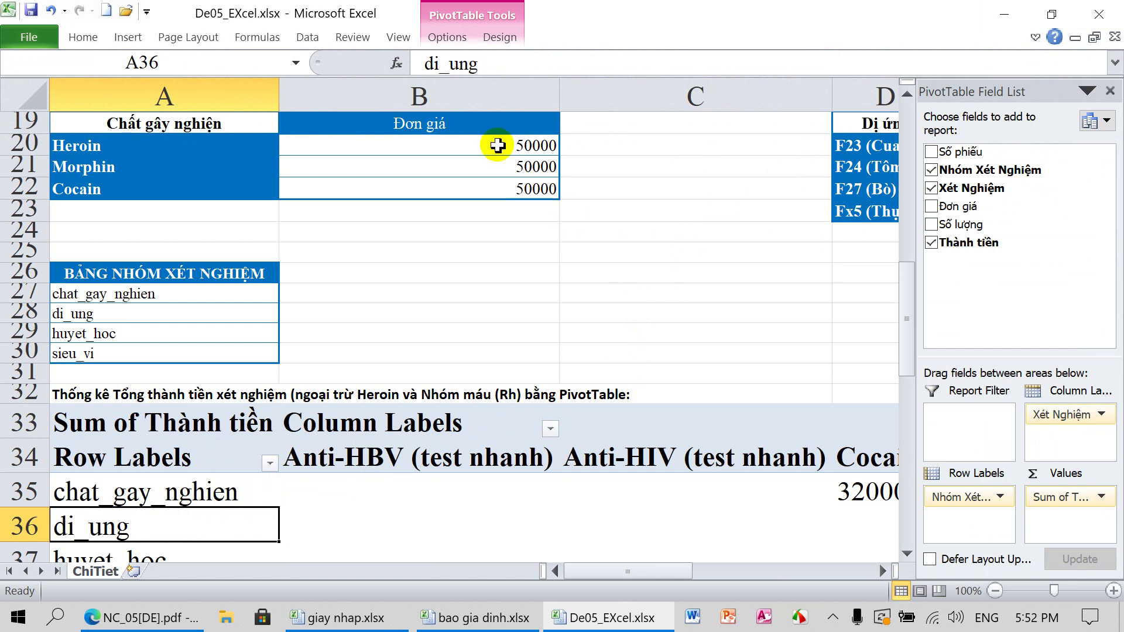
click(625, 270)
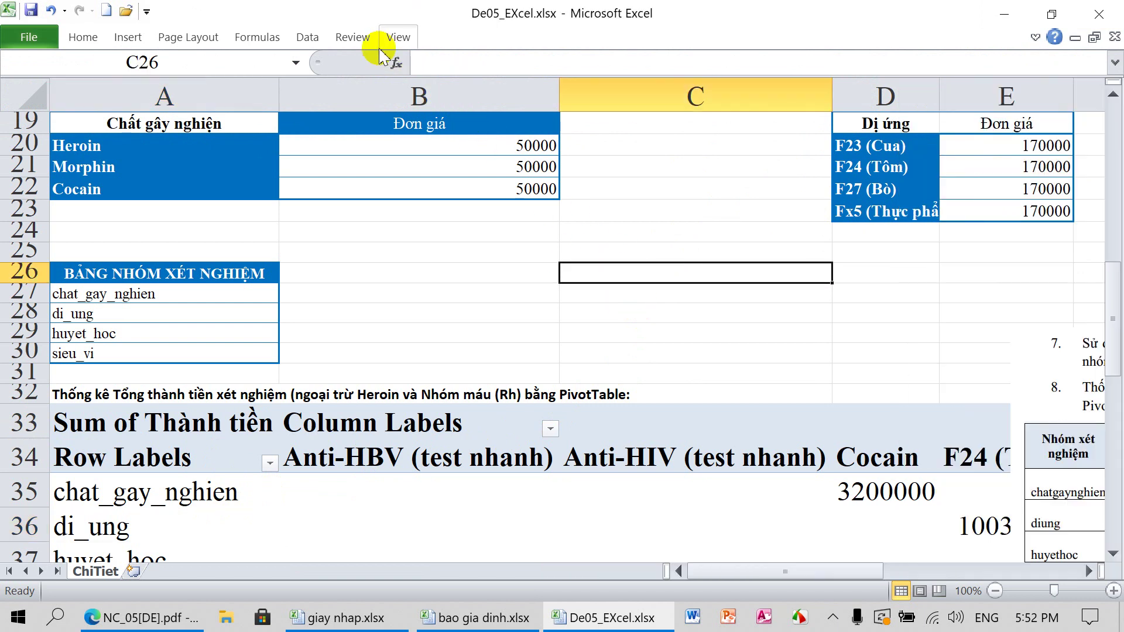
click(319, 533)
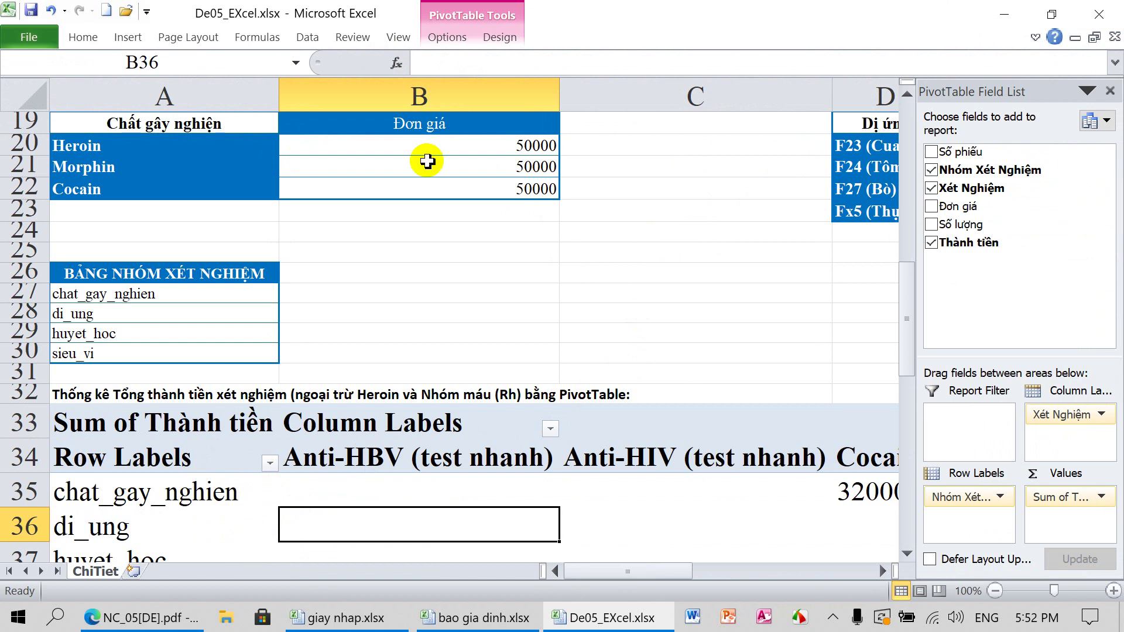
click(460, 38)
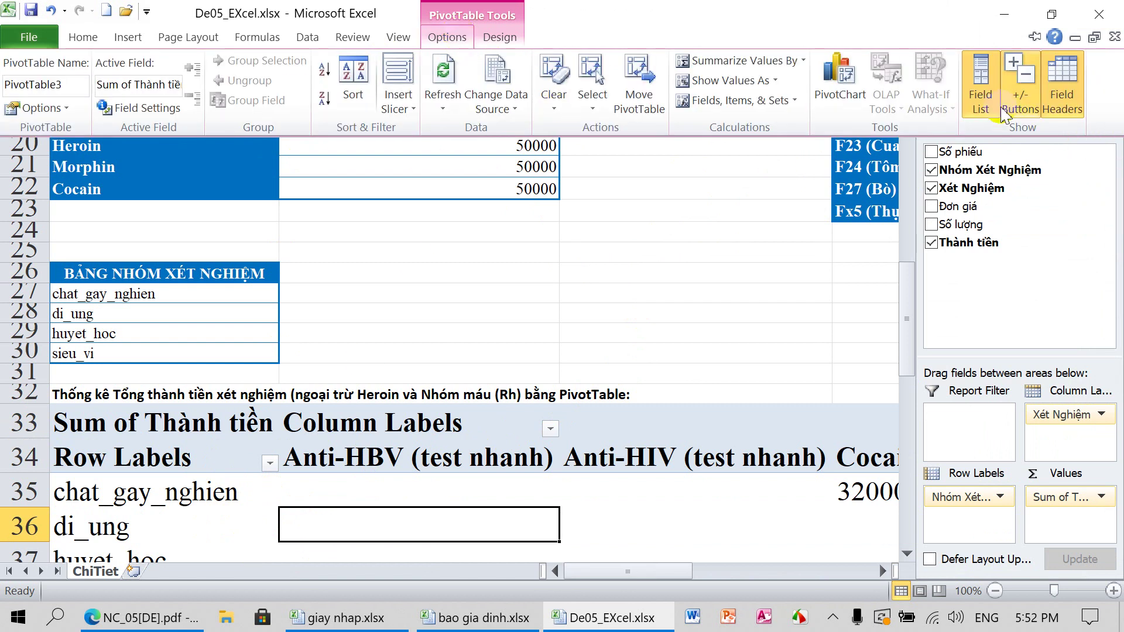
click(984, 88)
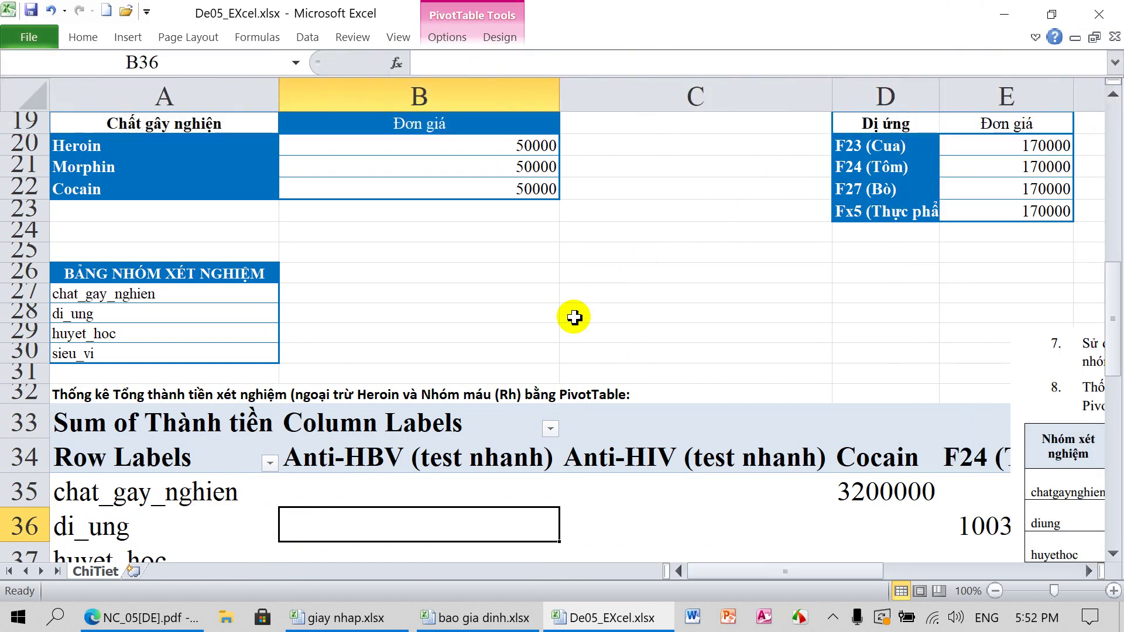
scroll(573, 317, down, 2)
click(82, 295)
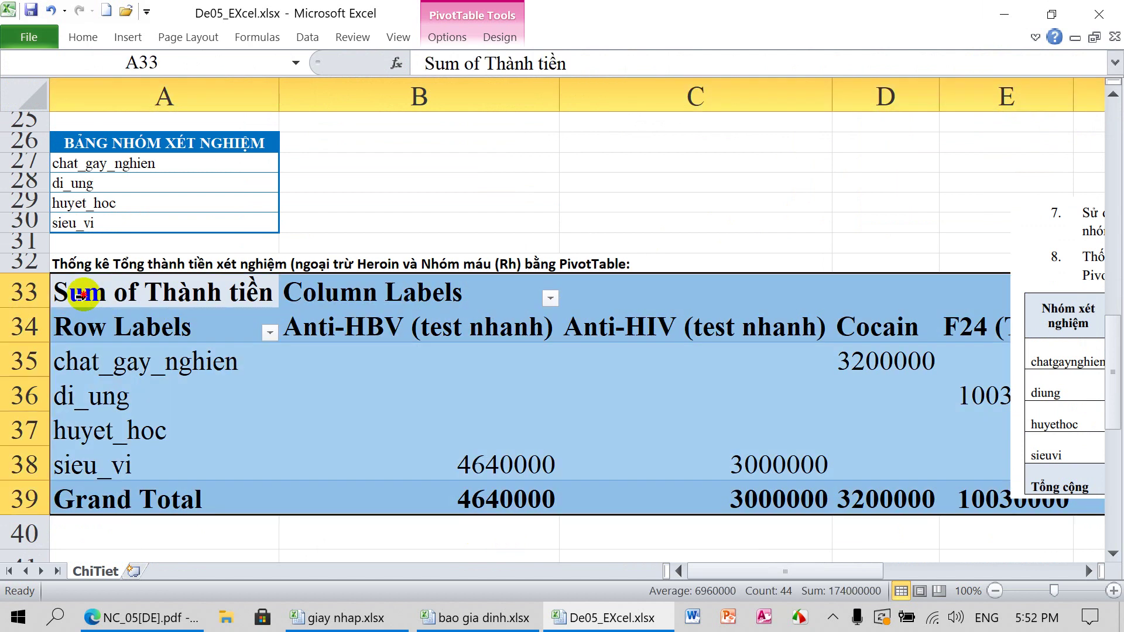
Step: Set the font size of rows 33–39 holding the PivotTable to 13
drag(37, 292, 67, 489)
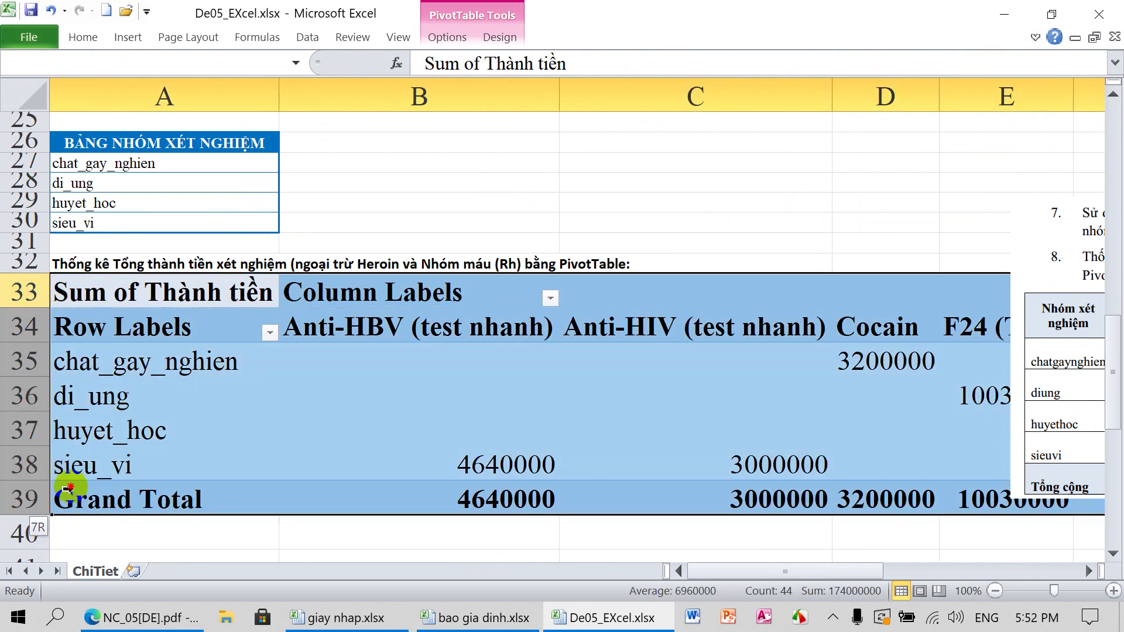
click(82, 37)
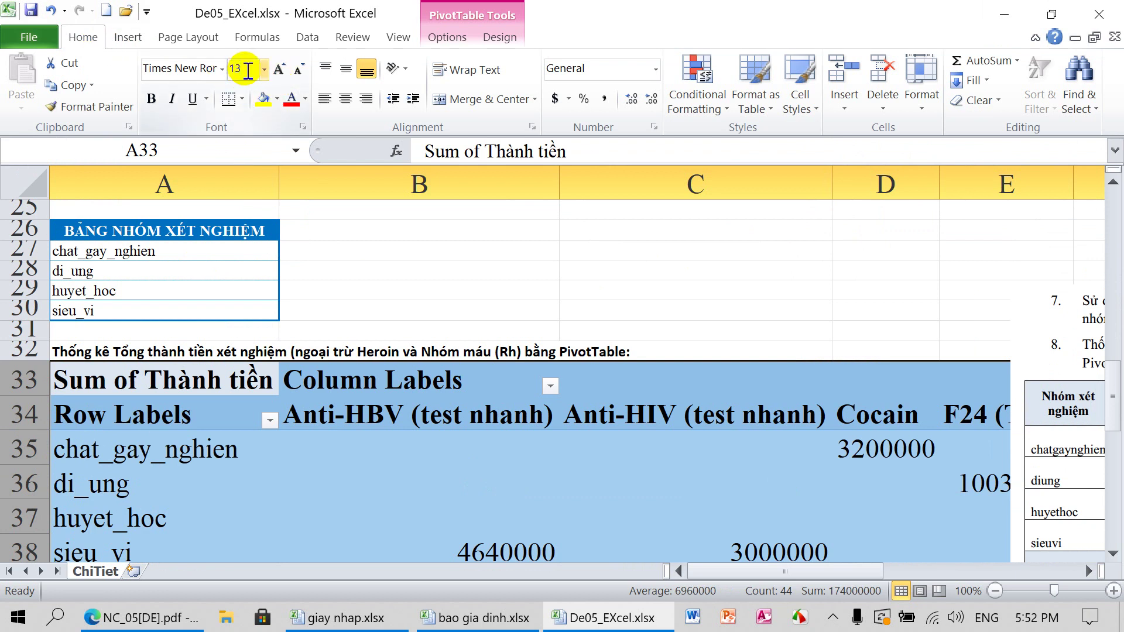
key(Return)
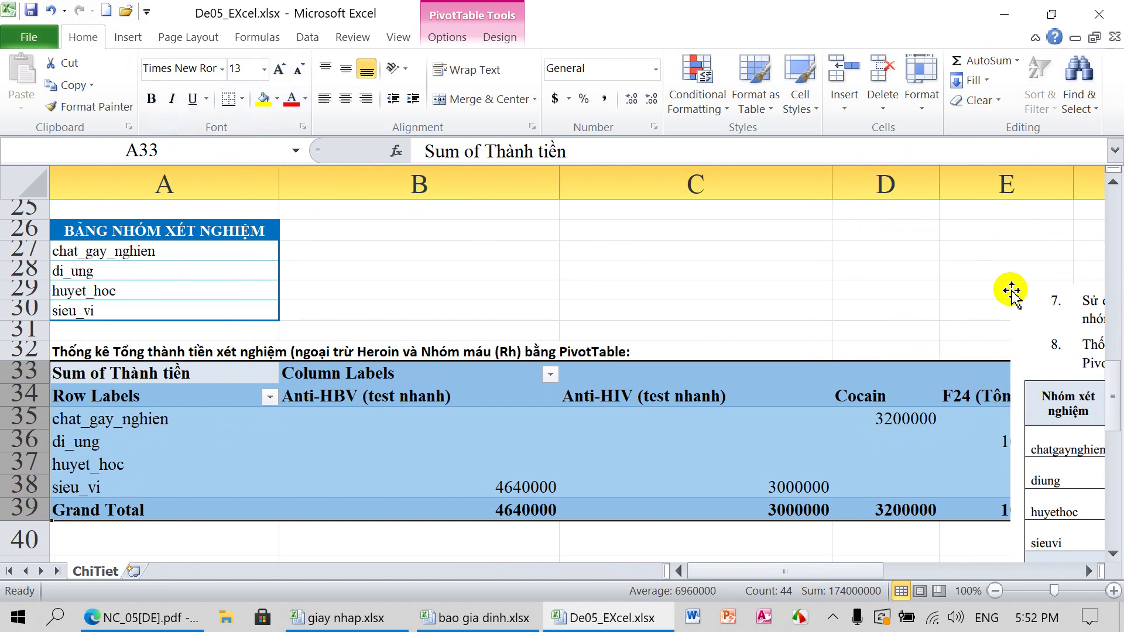
Step: Reposition the sample pivot picture below the PivotTable's Grand Total row, around row 41
drag(1057, 361, 677, 254)
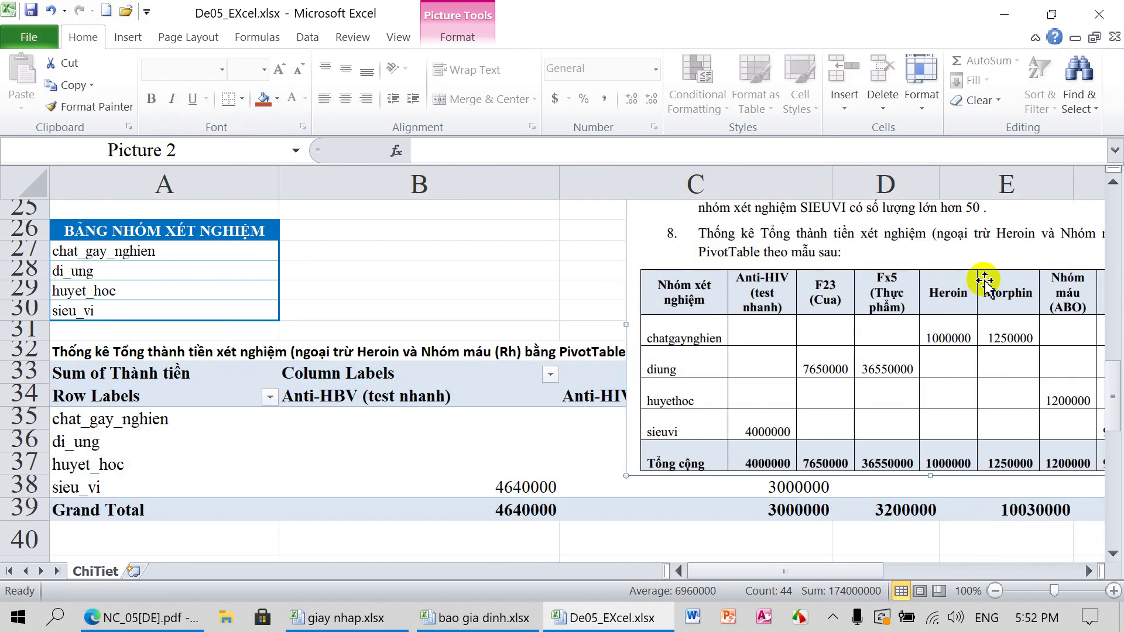
drag(967, 250, 846, 251)
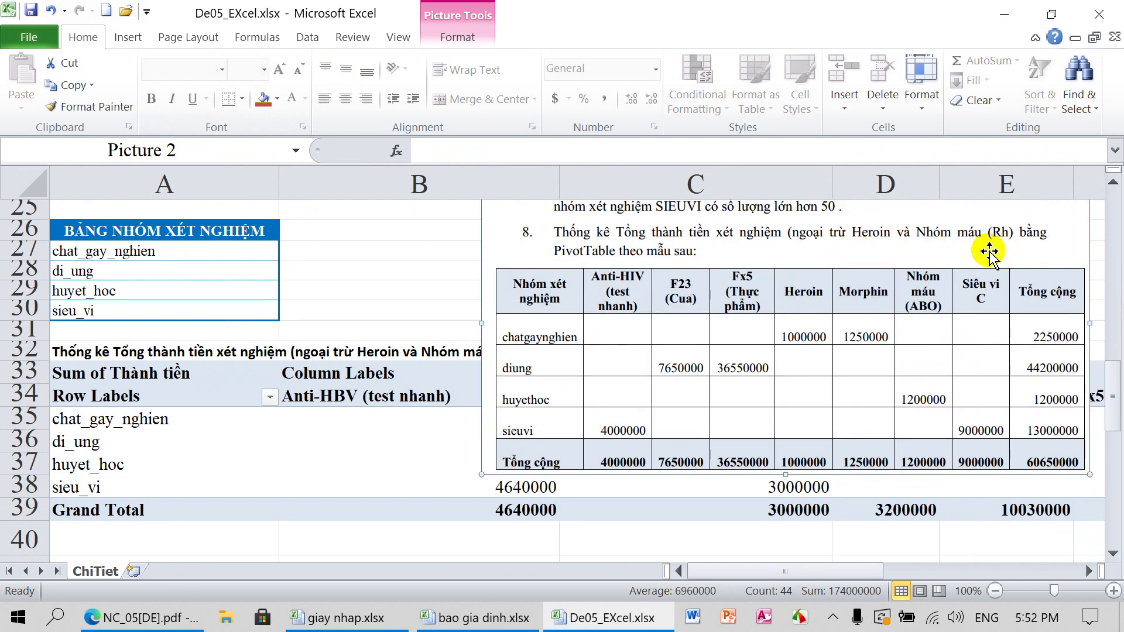
mouse_move(936, 279)
mouse_down()
mouse_move(948, 295)
mouse_move(1112, 298)
mouse_up()
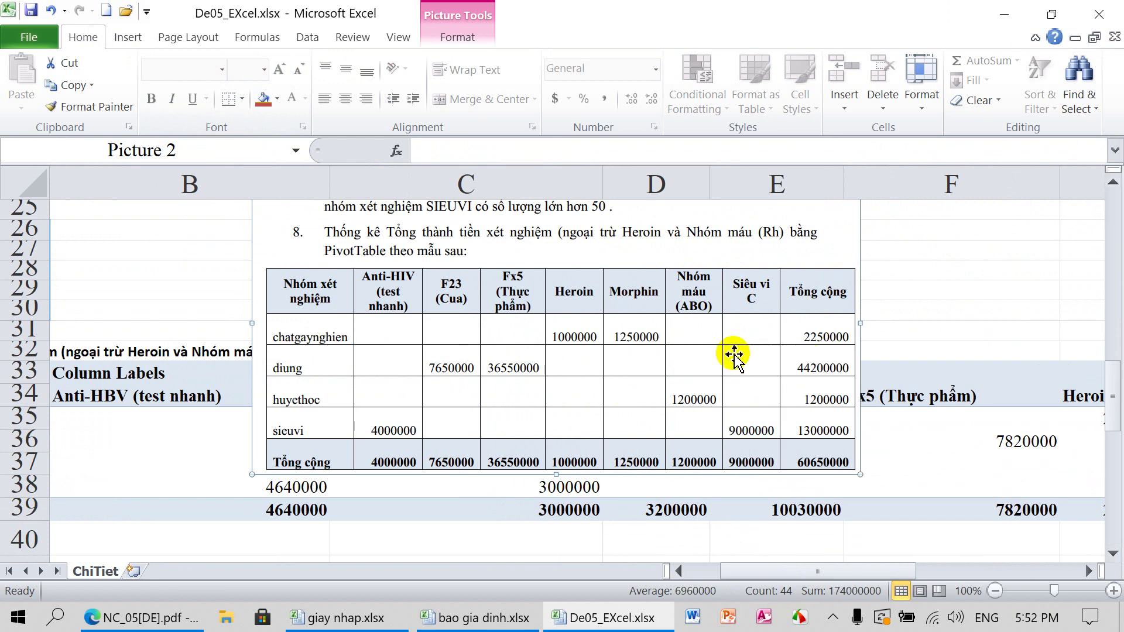
drag(515, 288, 1114, 301)
scroll(527, 357, down, 4)
scroll(439, 211, up, 2)
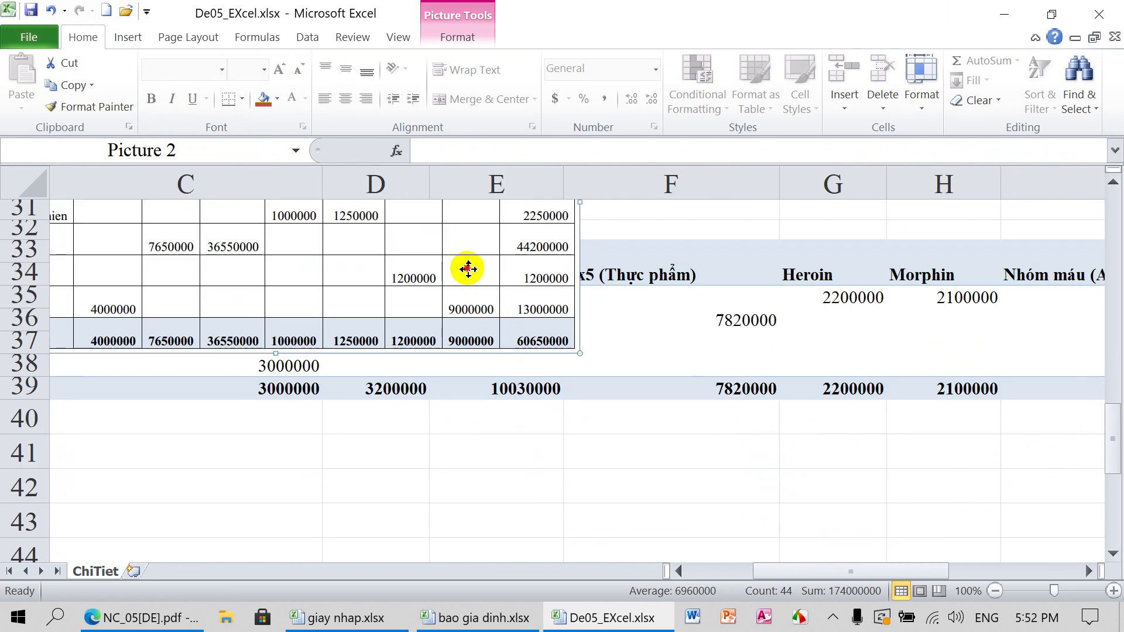
mouse_move(514, 306)
mouse_down()
mouse_move(551, 369)
mouse_move(699, 512)
mouse_move(639, 464)
mouse_move(732, 537)
mouse_up()
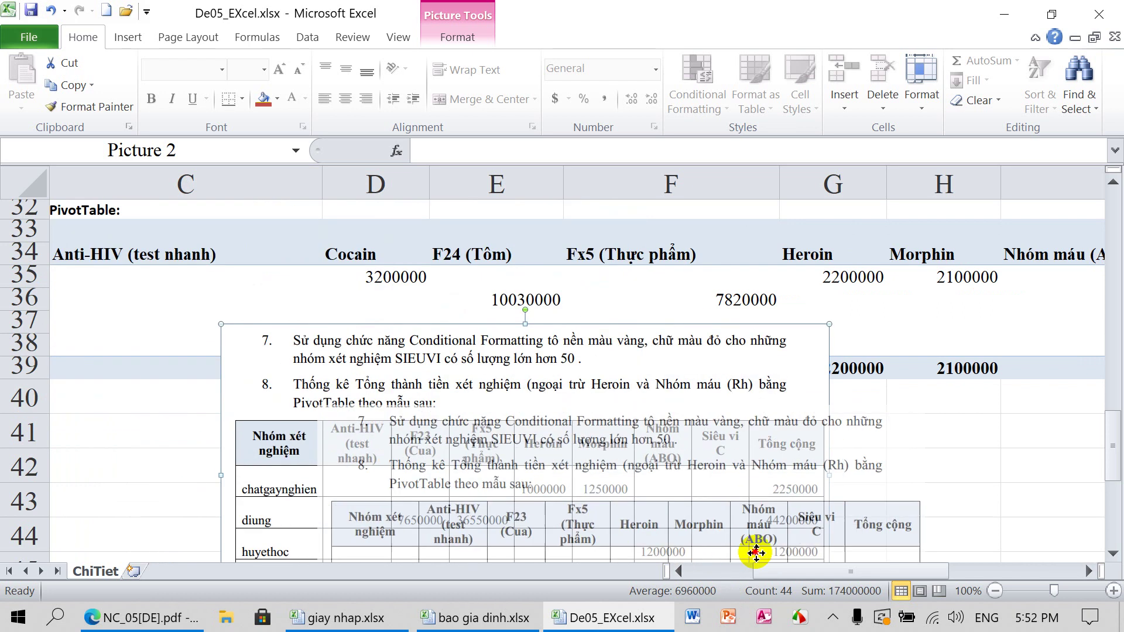
scroll(412, 291, up, 2)
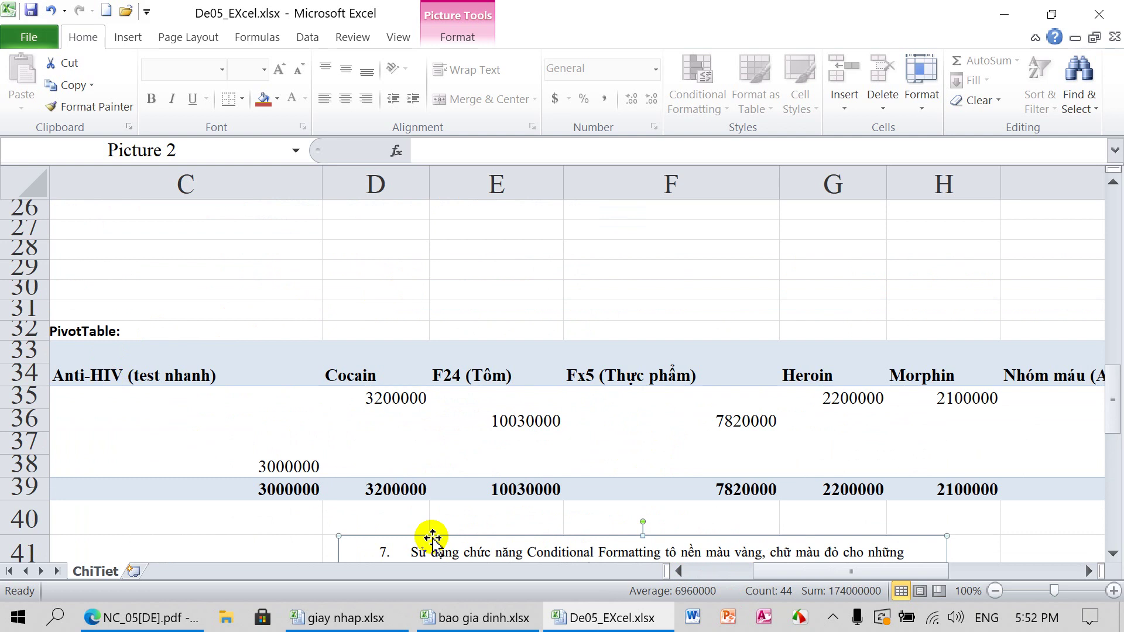
drag(934, 576, 798, 570)
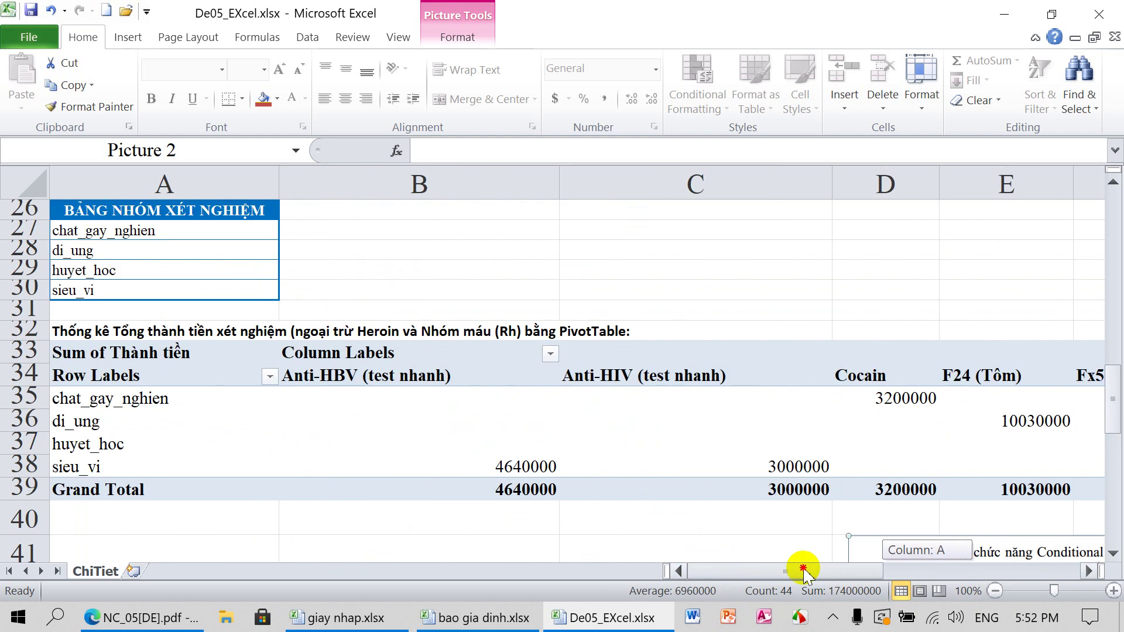
Step: Filter the PivotTable's column labels to exclude Heroin and Nhóm máu (Rh)
click(550, 355)
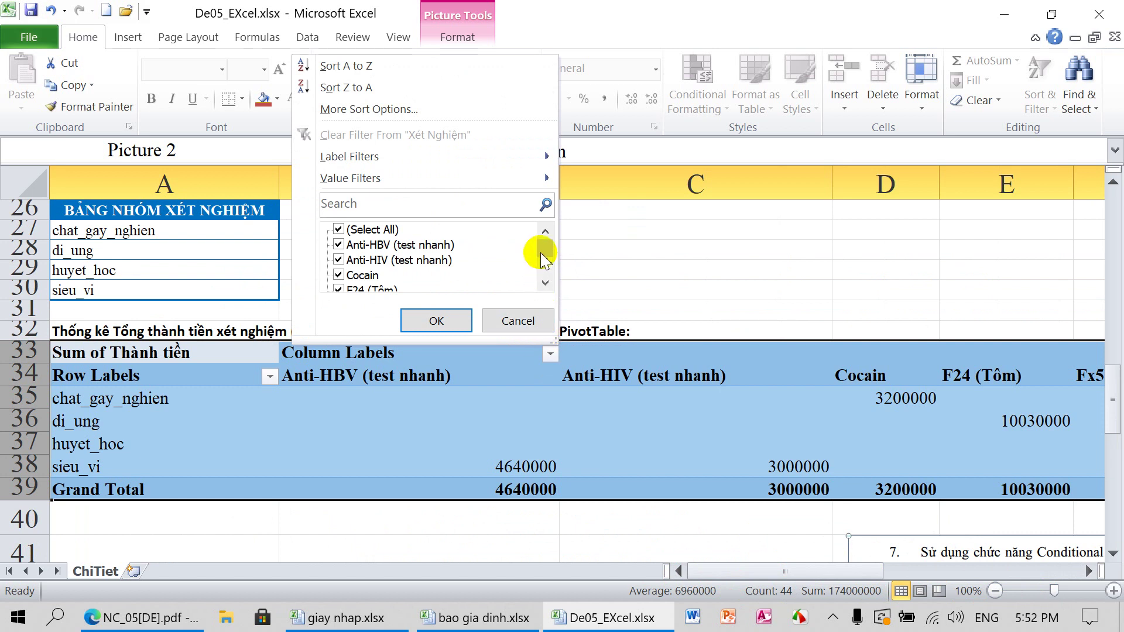
drag(540, 252, 540, 270)
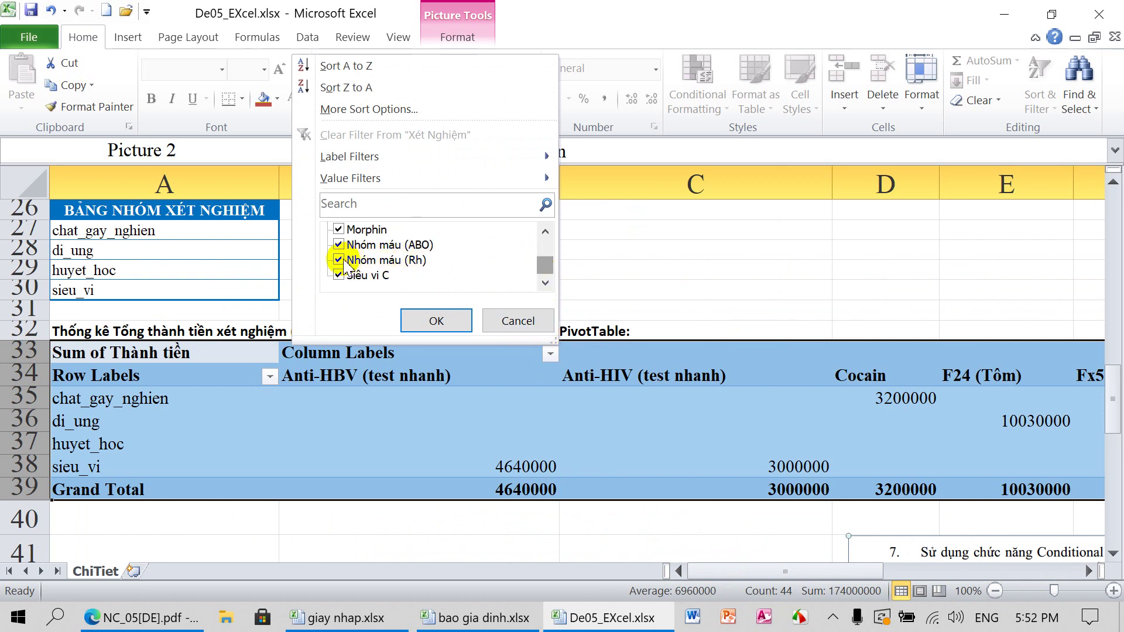
click(342, 261)
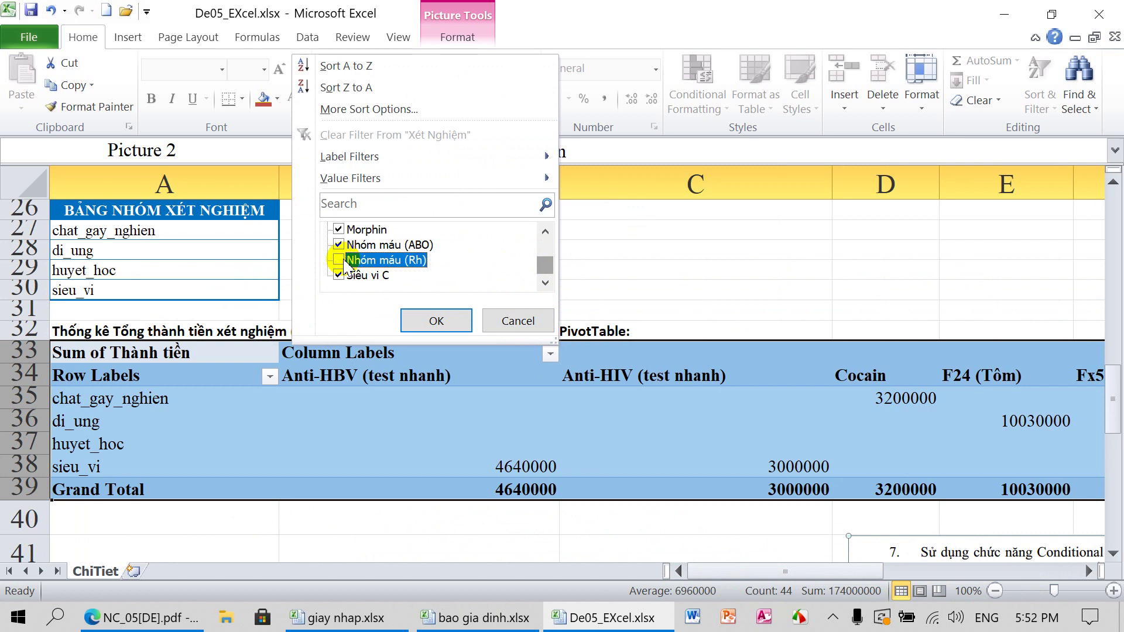
drag(544, 271, 543, 257)
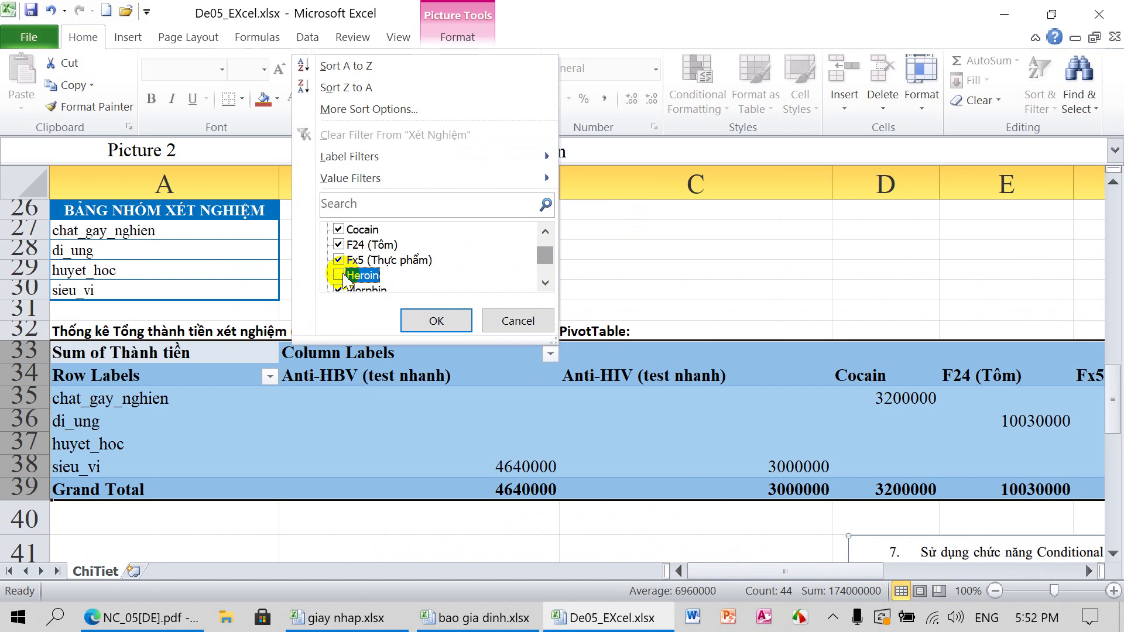
click(433, 320)
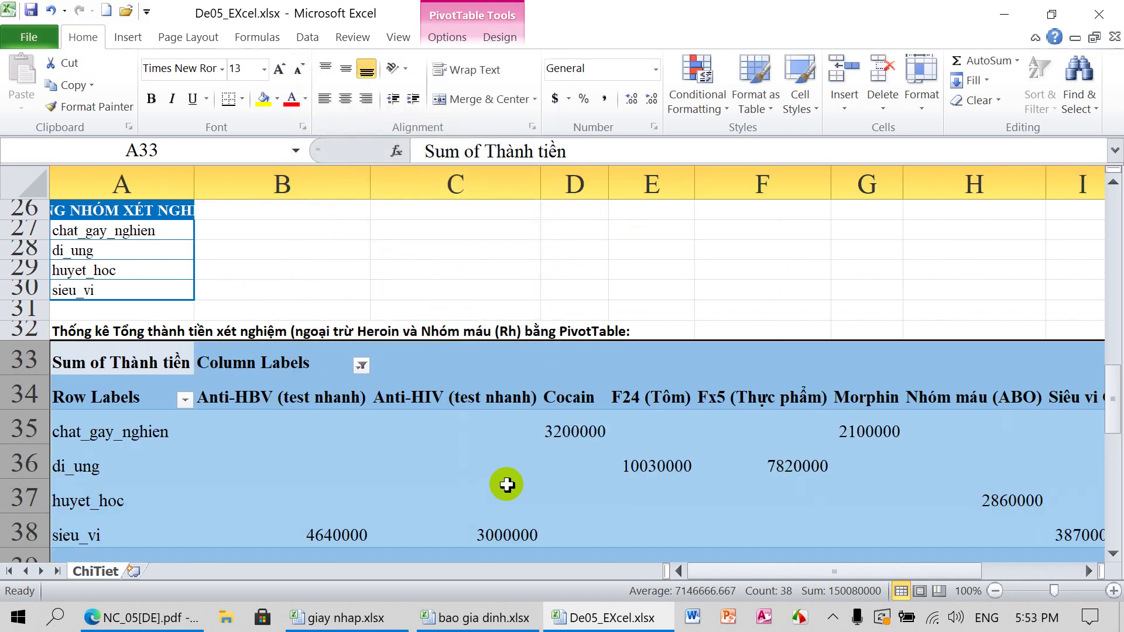
scroll(545, 455, down, 2)
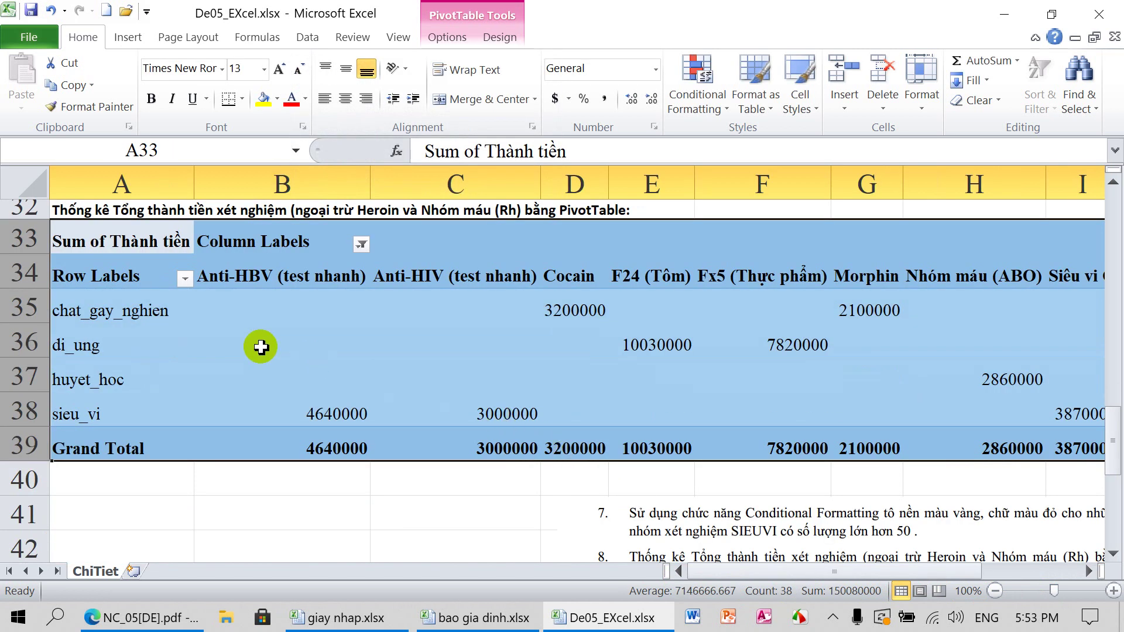
Step: Deselect the PivotTable, then move the sample table picture up beside it from row 33
click(394, 341)
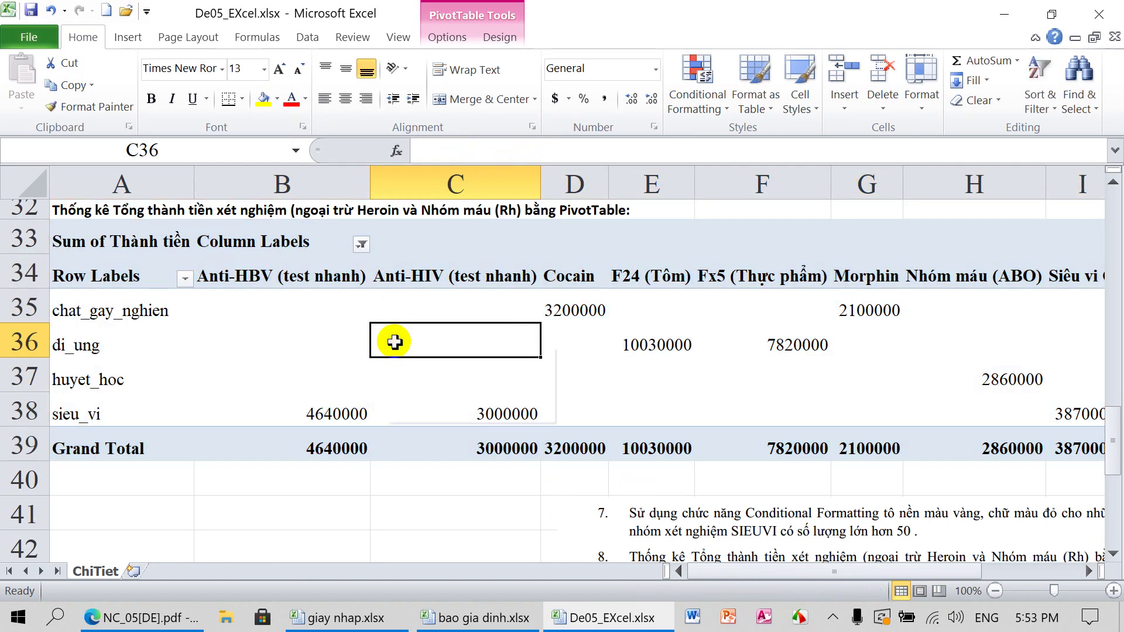
scroll(794, 484, down, 1)
scroll(794, 485, down, 1)
scroll(794, 484, down, 2)
scroll(790, 480, up, 3)
scroll(779, 468, up, 3)
scroll(767, 453, down, 3)
scroll(770, 456, down, 2)
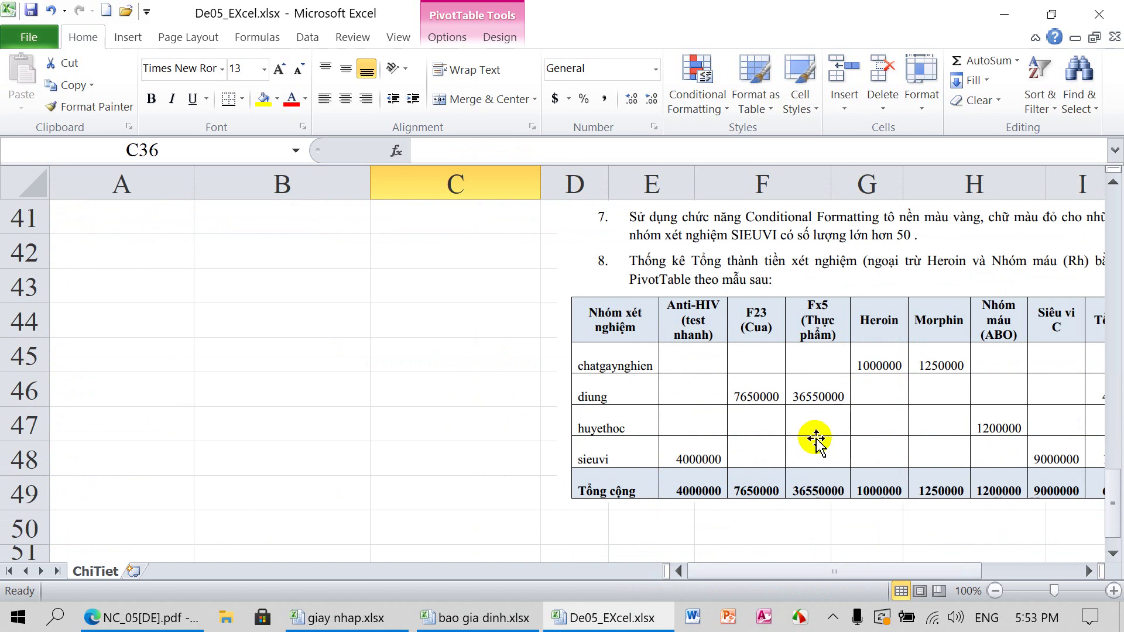
drag(819, 445, 138, 447)
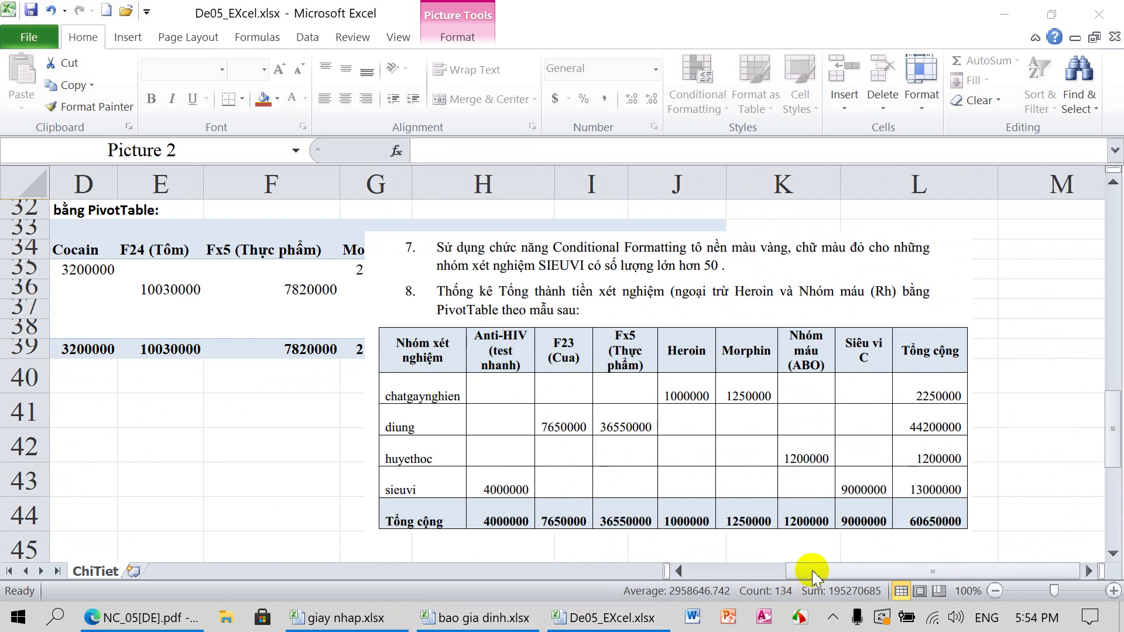
click(738, 571)
drag(792, 570, 670, 570)
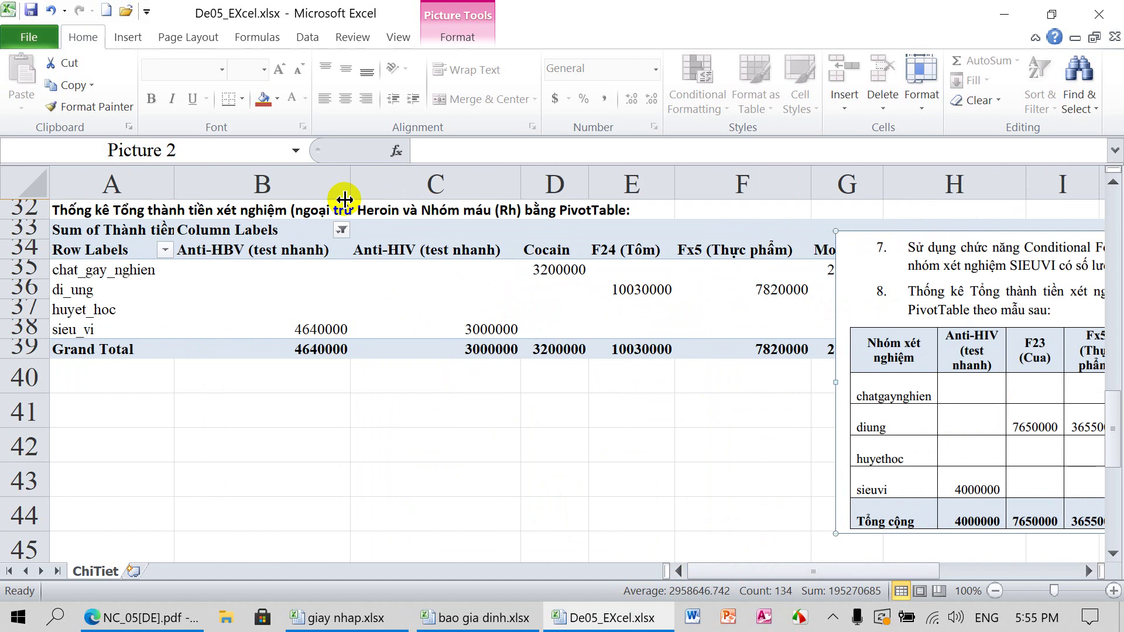
click(344, 230)
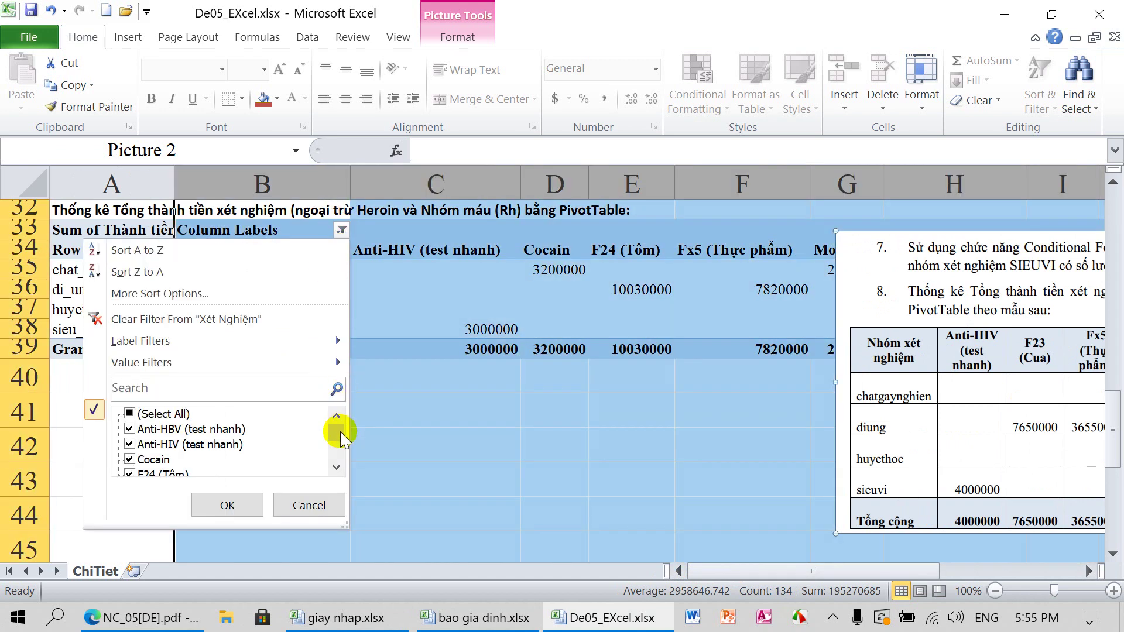
drag(340, 436, 335, 445)
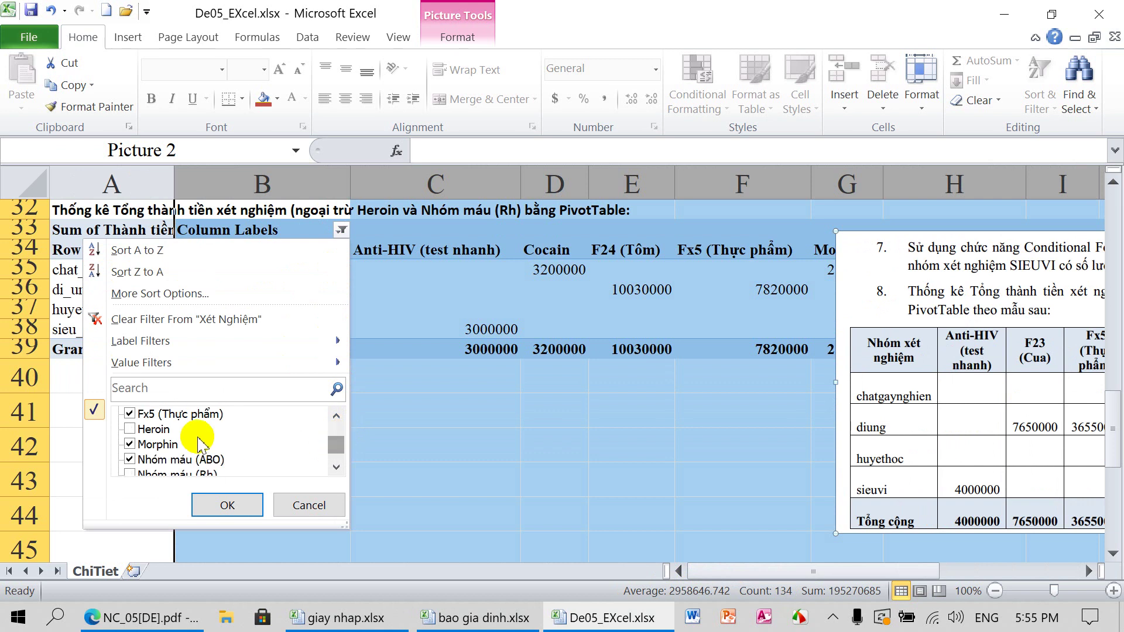
drag(336, 447, 306, 451)
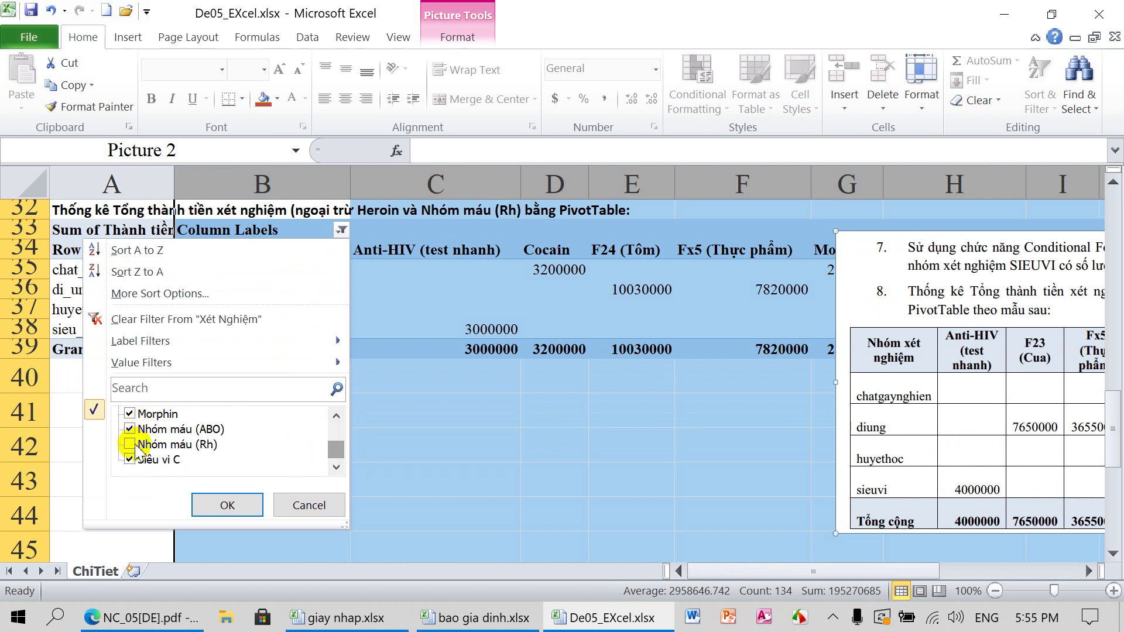
click(227, 505)
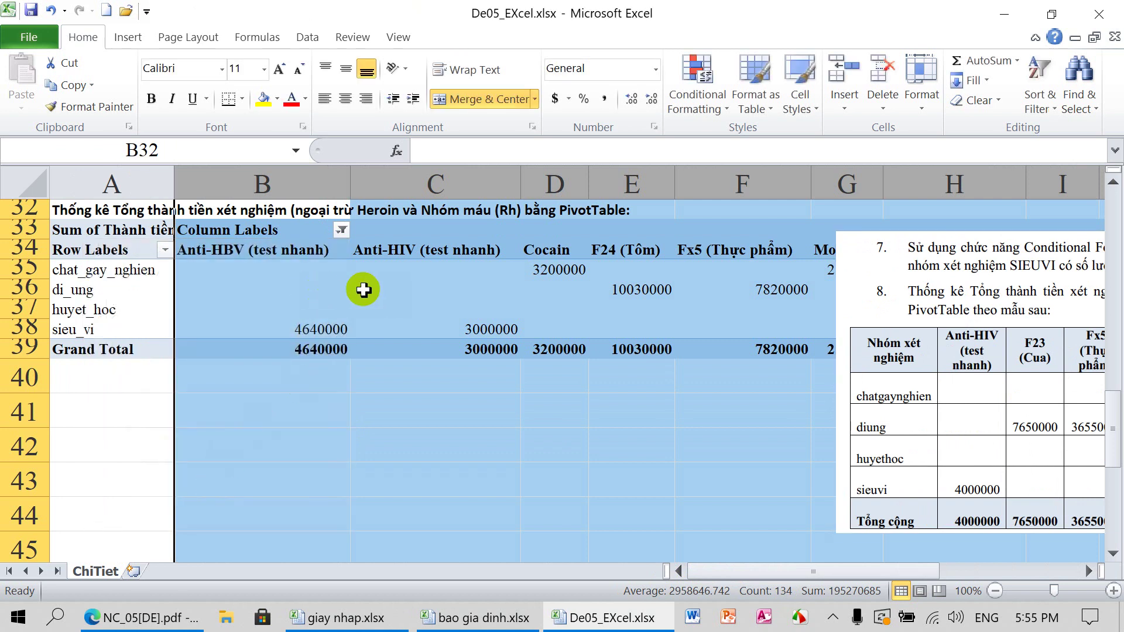
click(301, 234)
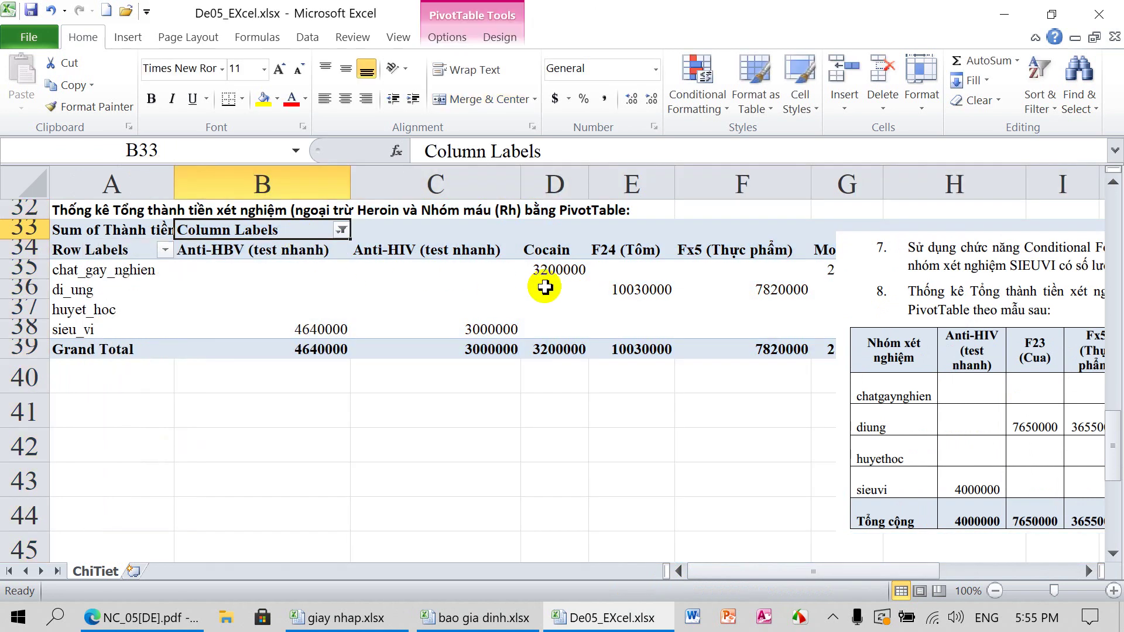